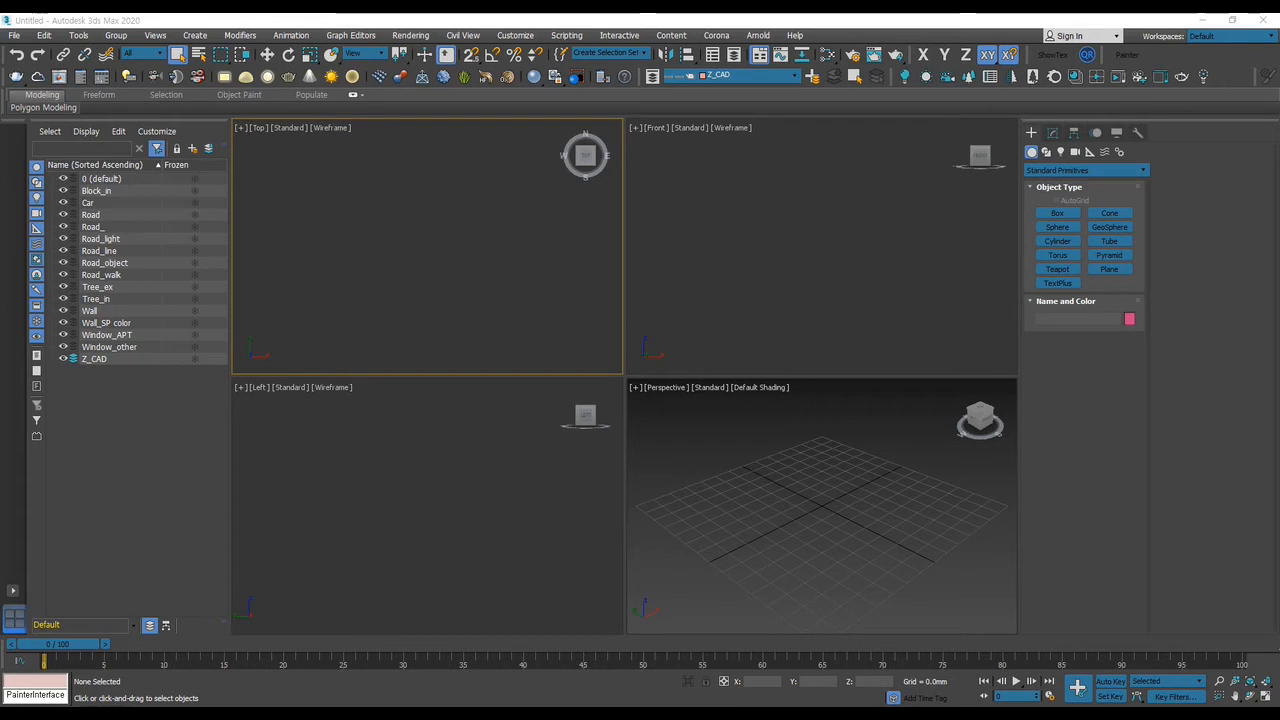
click(792, 248)
click(500, 231)
click(424, 467)
click(745, 289)
click(798, 441)
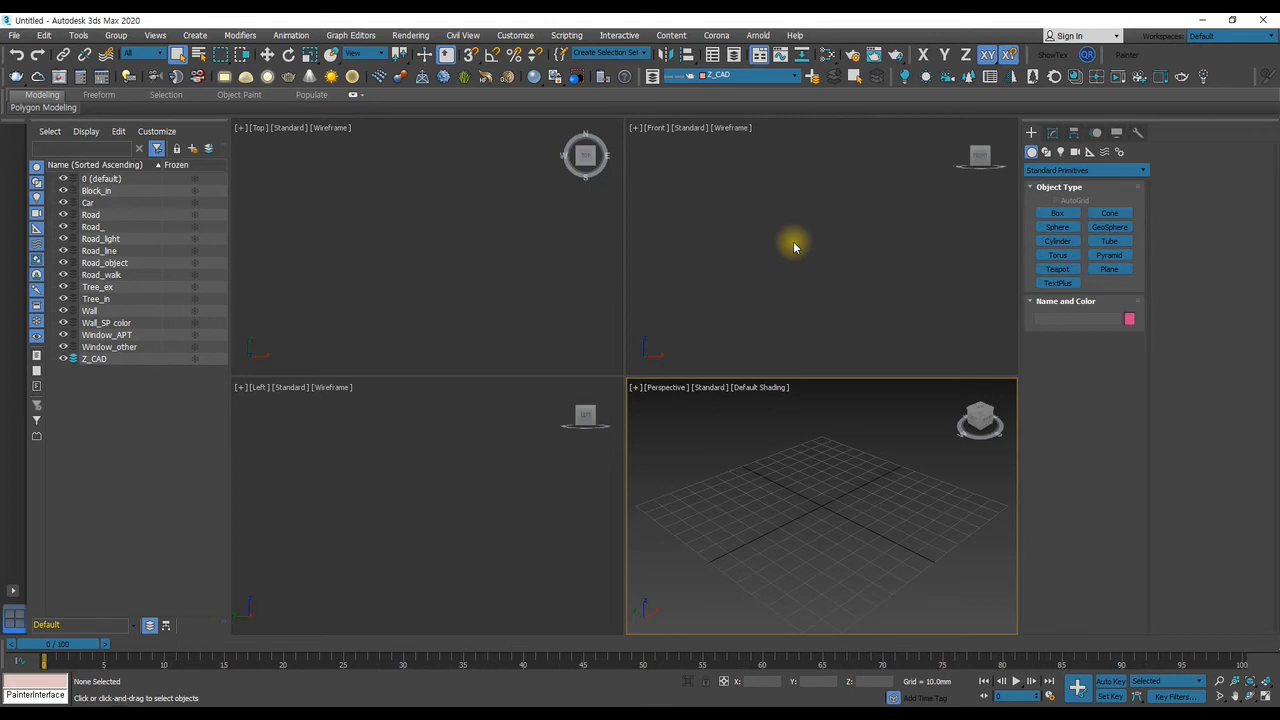
click(729, 196)
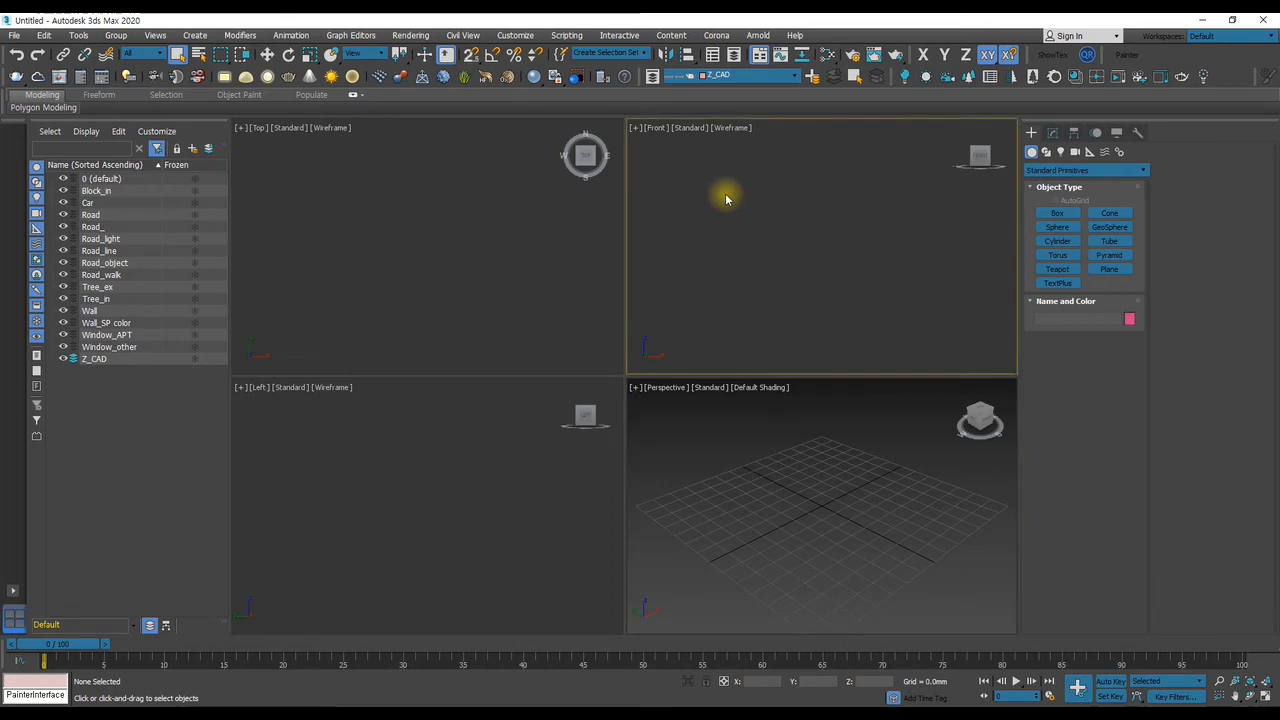
click(440, 465)
click(743, 442)
click(505, 293)
click(771, 257)
click(772, 440)
Draw a plane about 222 × 273 mm in the Top view and reduce its length and width segments to 1
click(1109, 269)
drag(305, 140, 572, 361)
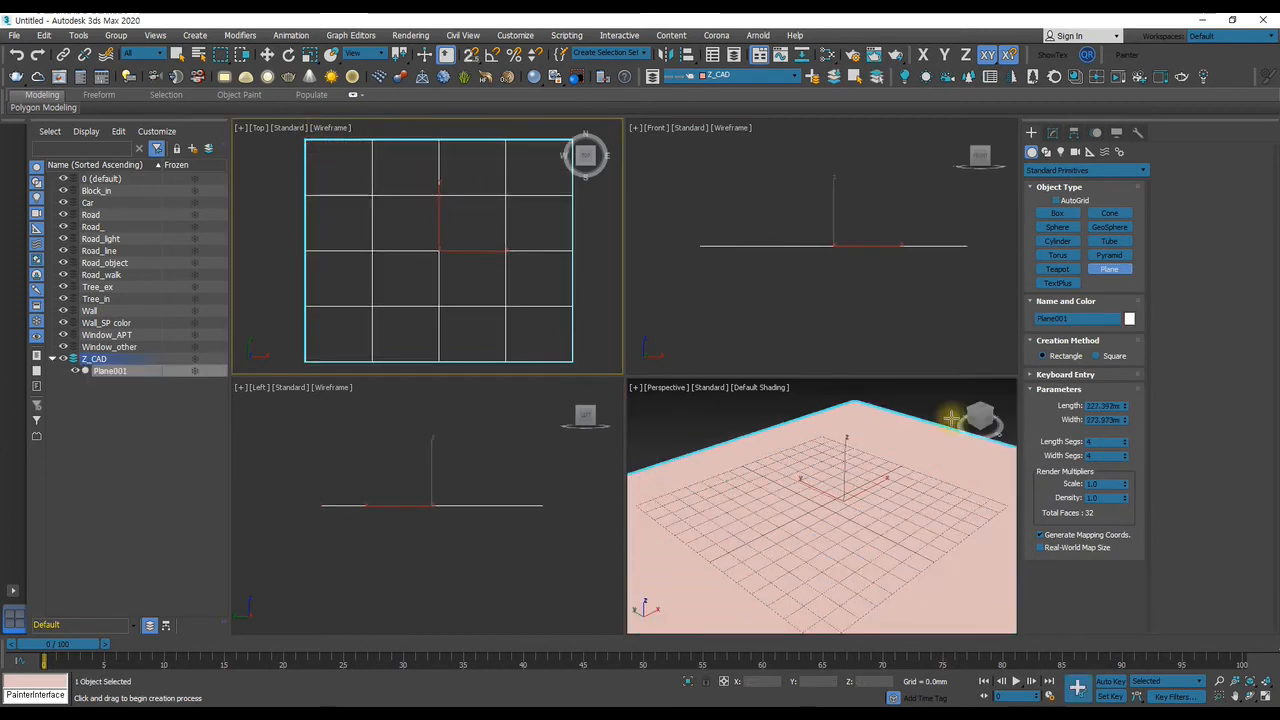
right_click(1121, 445)
click(1137, 452)
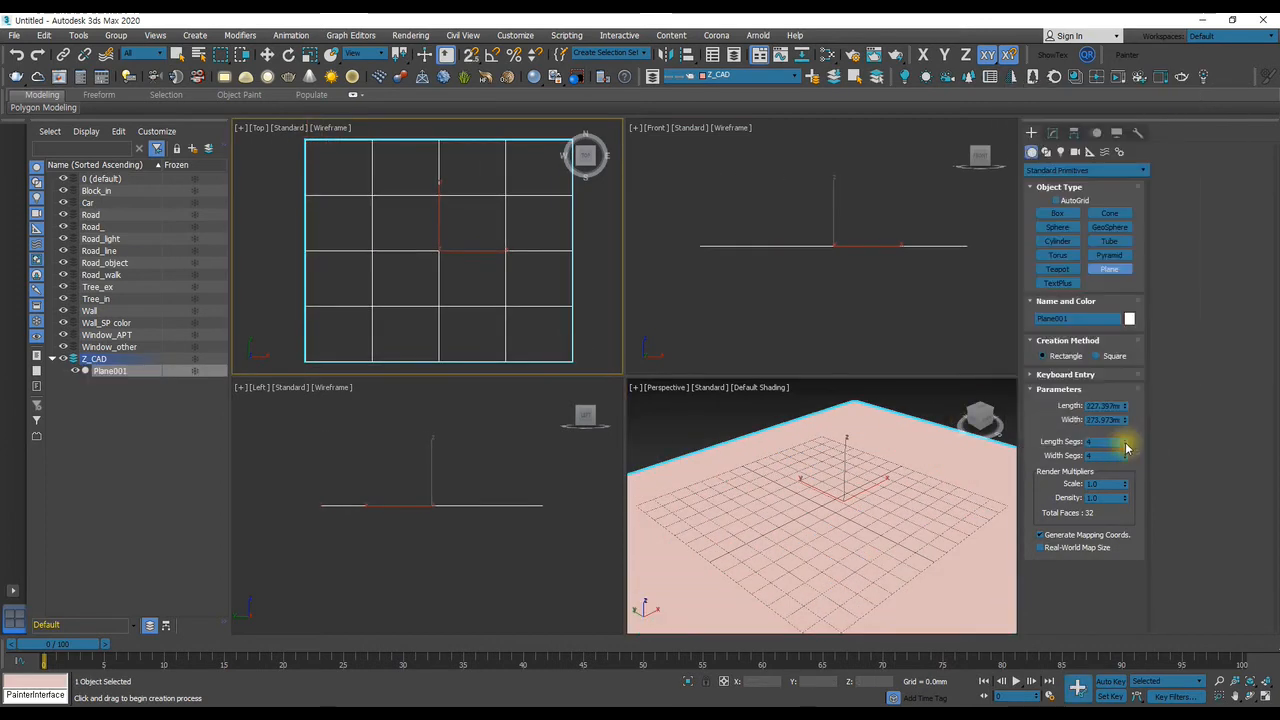
right_click(1125, 443)
right_click(1130, 462)
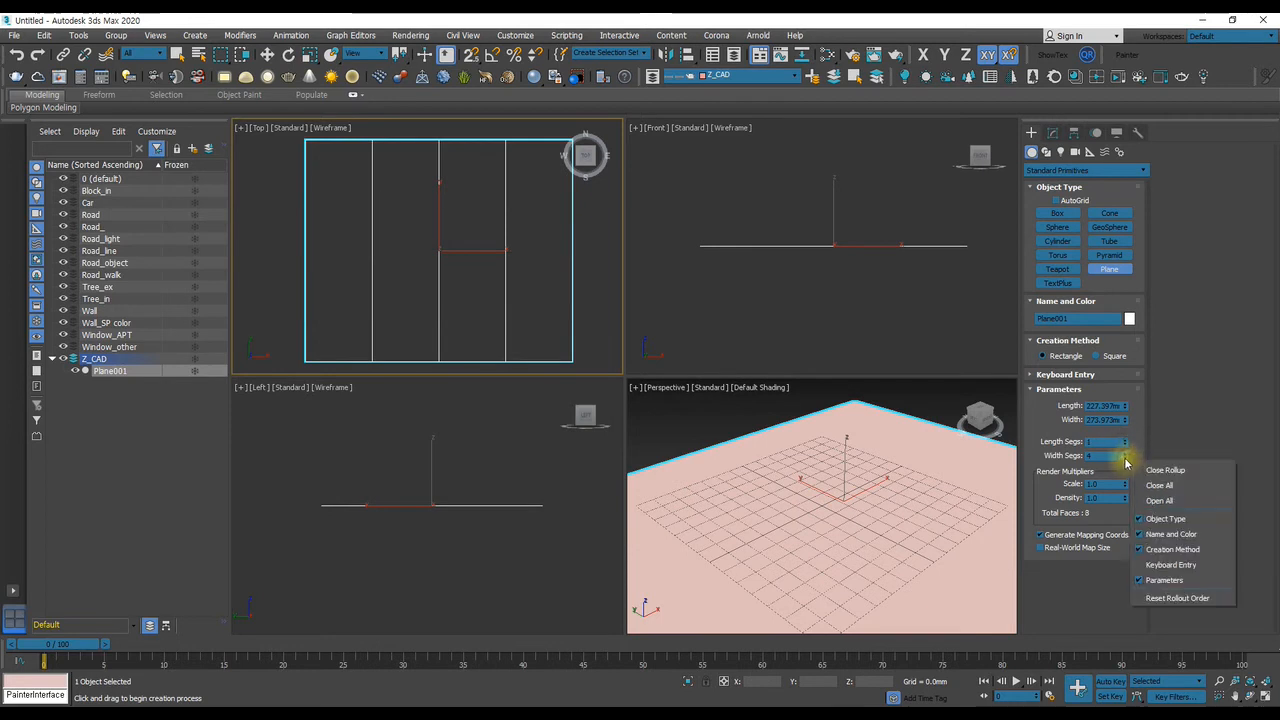
click(1125, 460)
right_click(1124, 457)
Set the plane's length and width to 300 mm each
click(1095, 404)
text(300)
key(Tab)
text(300)
key(Return)
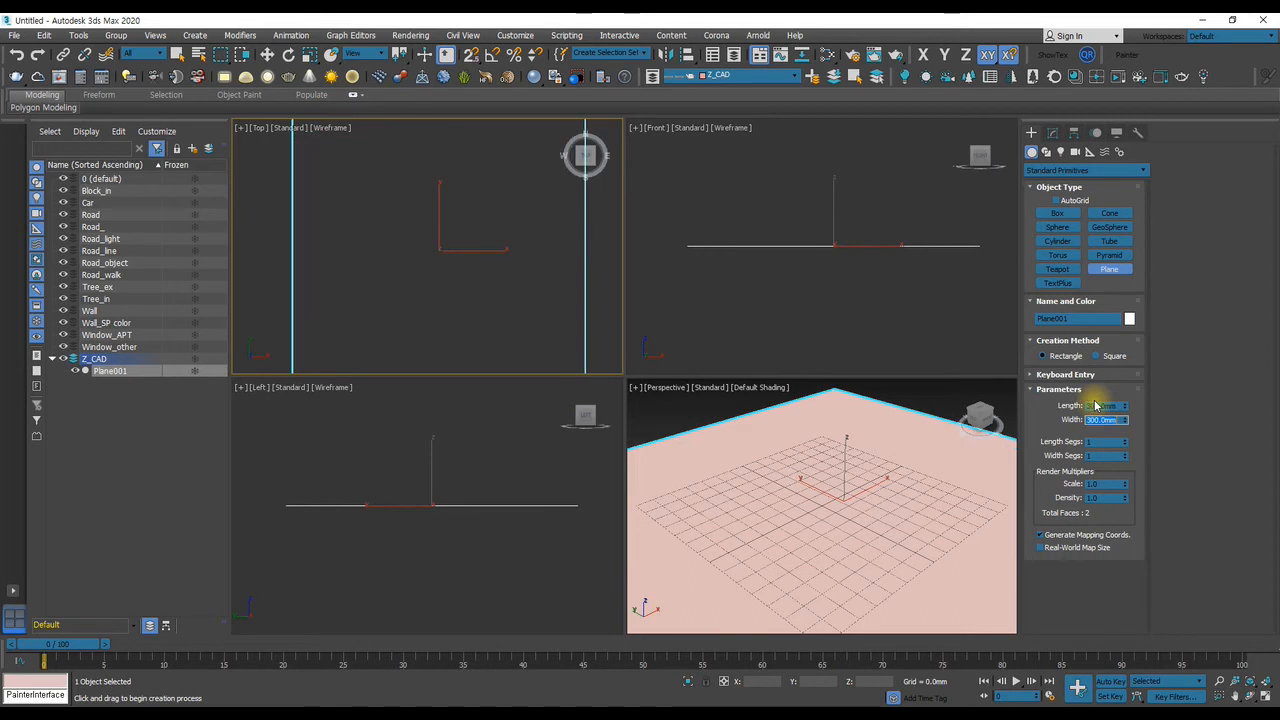
Draw a small sphere on the plane in the Top view, to the left of the plane's centre
right_click(1031, 444)
click(887, 463)
middle_click(887, 463)
key(z)
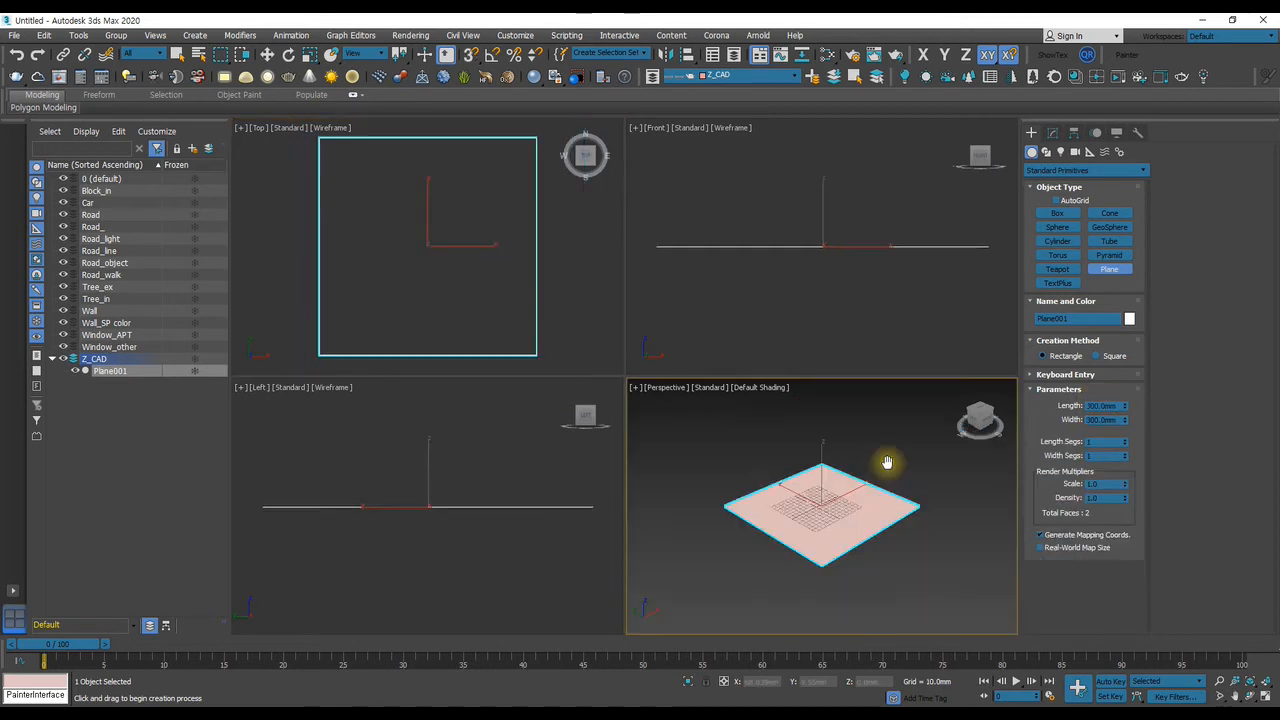
right_click(811, 436)
click(1058, 228)
drag(365, 252, 437, 205)
Create a box with the Cube creation method, about 47 mm per side, above the plane's centre in the Top view
click(1056, 214)
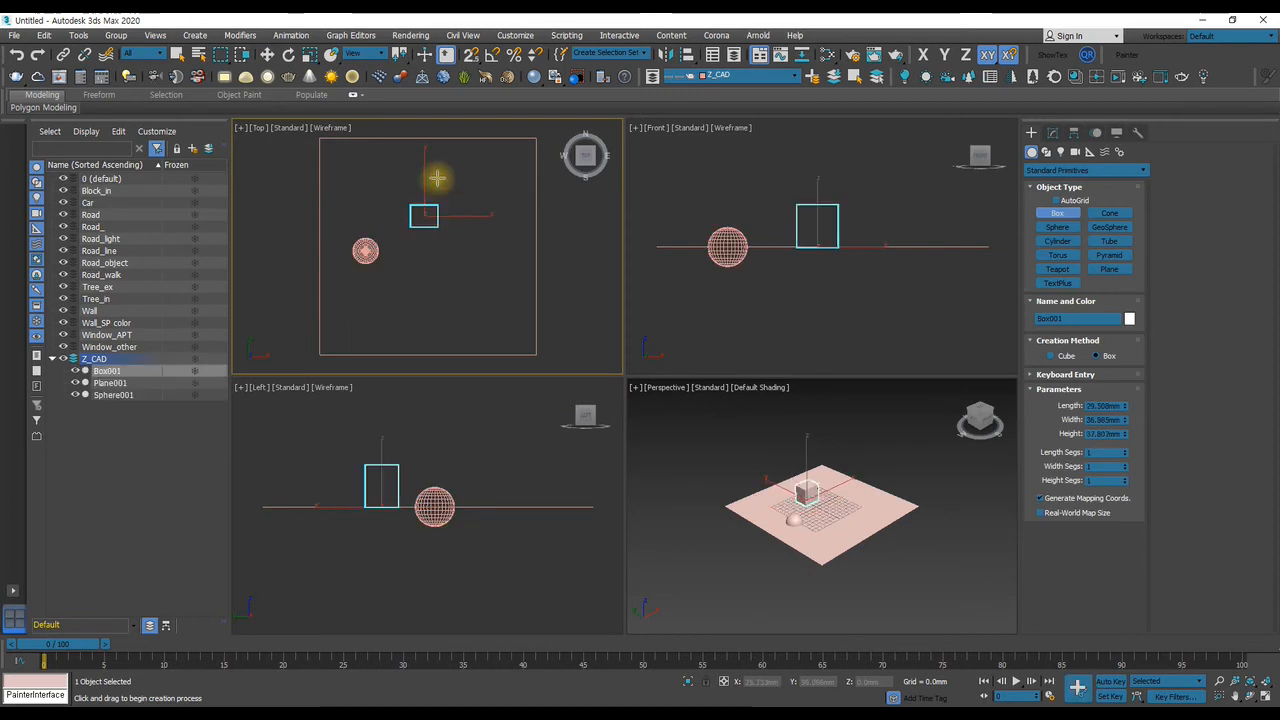
click(437, 177)
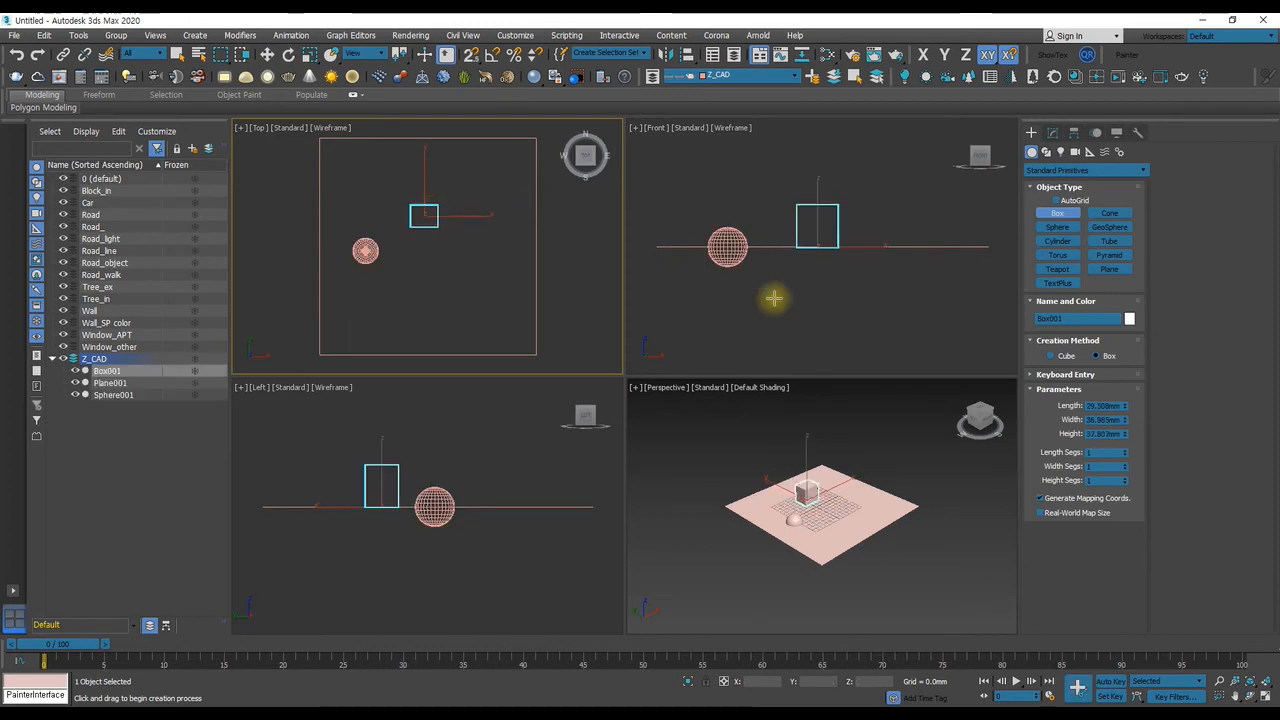
key(ctrl+z)
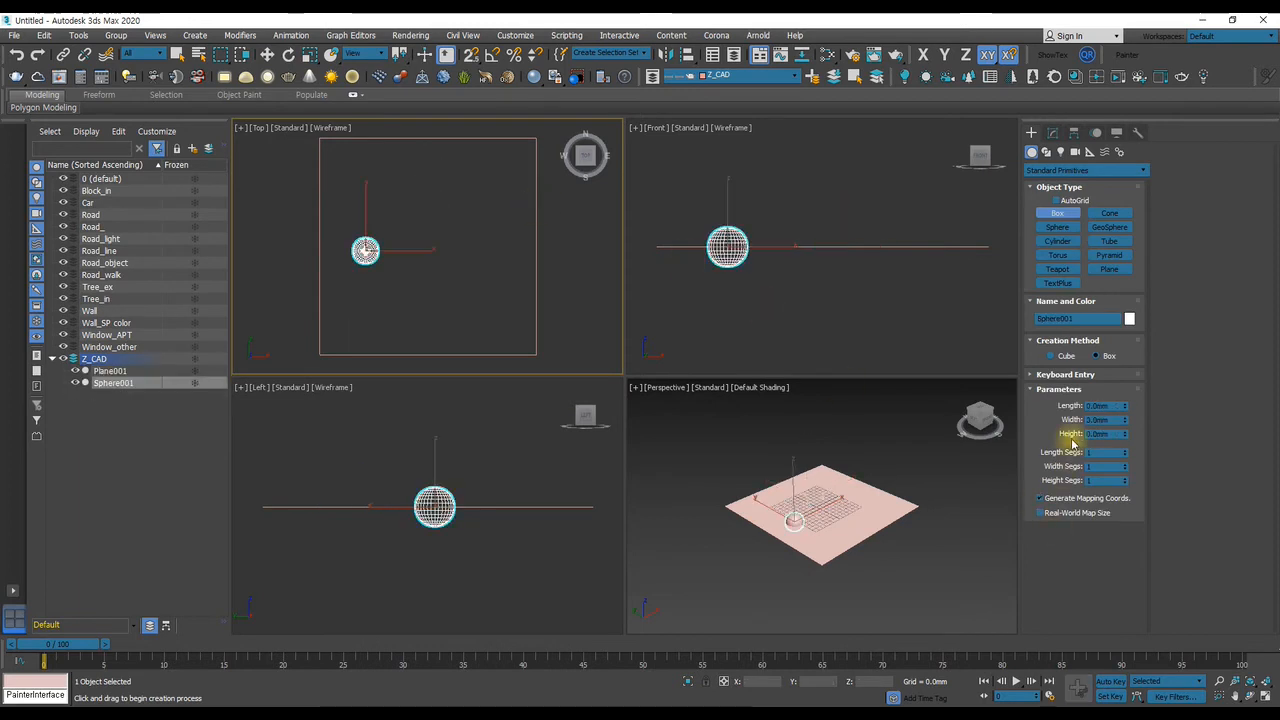
click(1052, 356)
drag(431, 200, 446, 185)
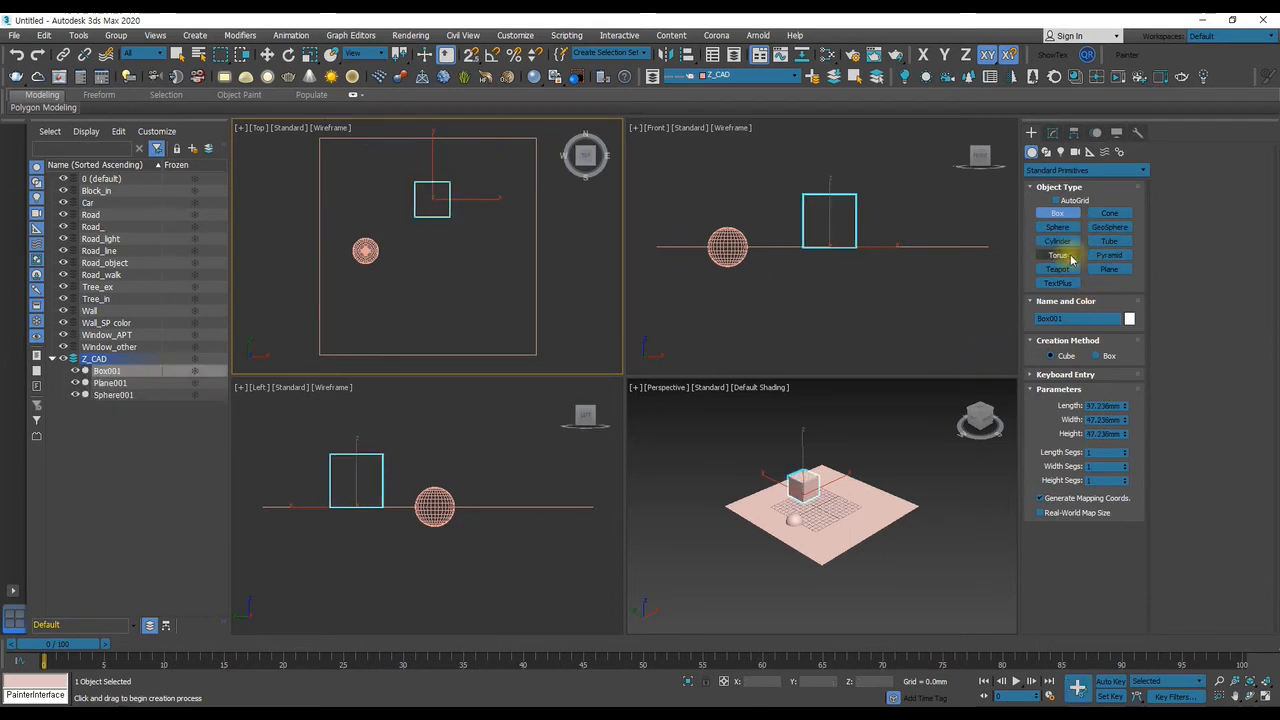
Create a pointed cone with about 26 mm base radius and 31 mm height below the cube, plus an overlapping sphere of about 16 mm radius
click(1111, 213)
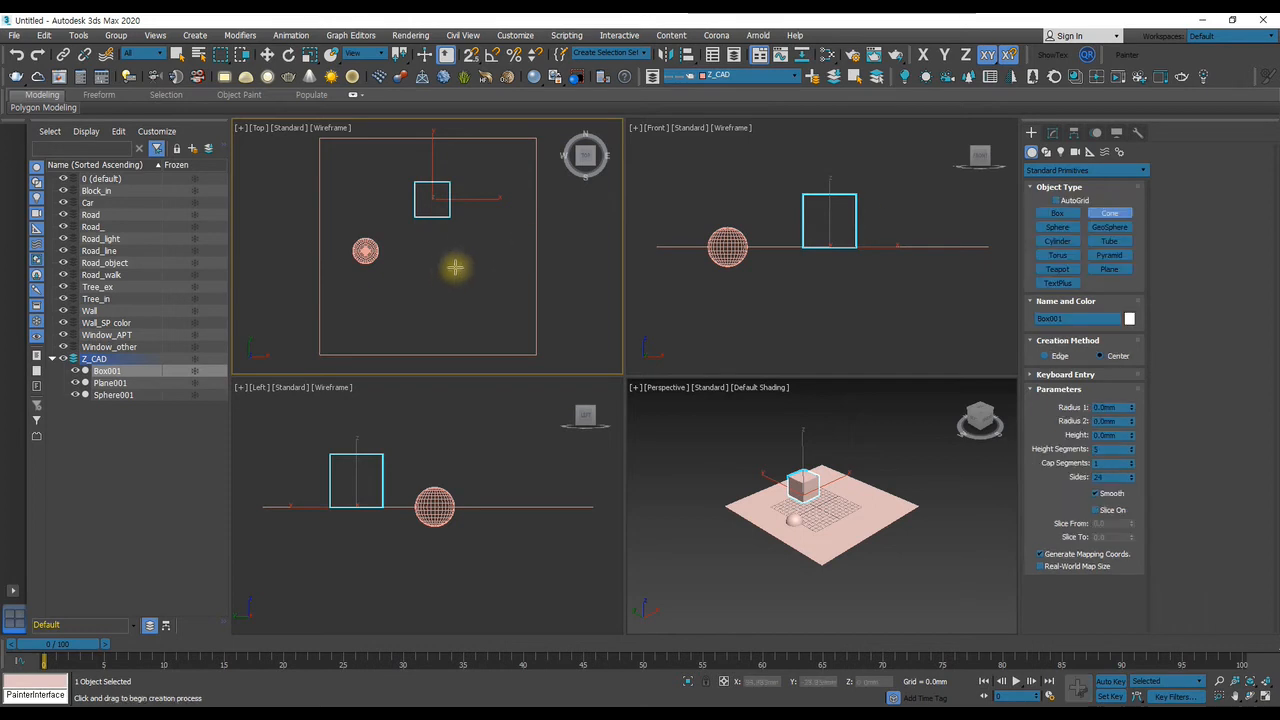
drag(434, 288, 449, 271)
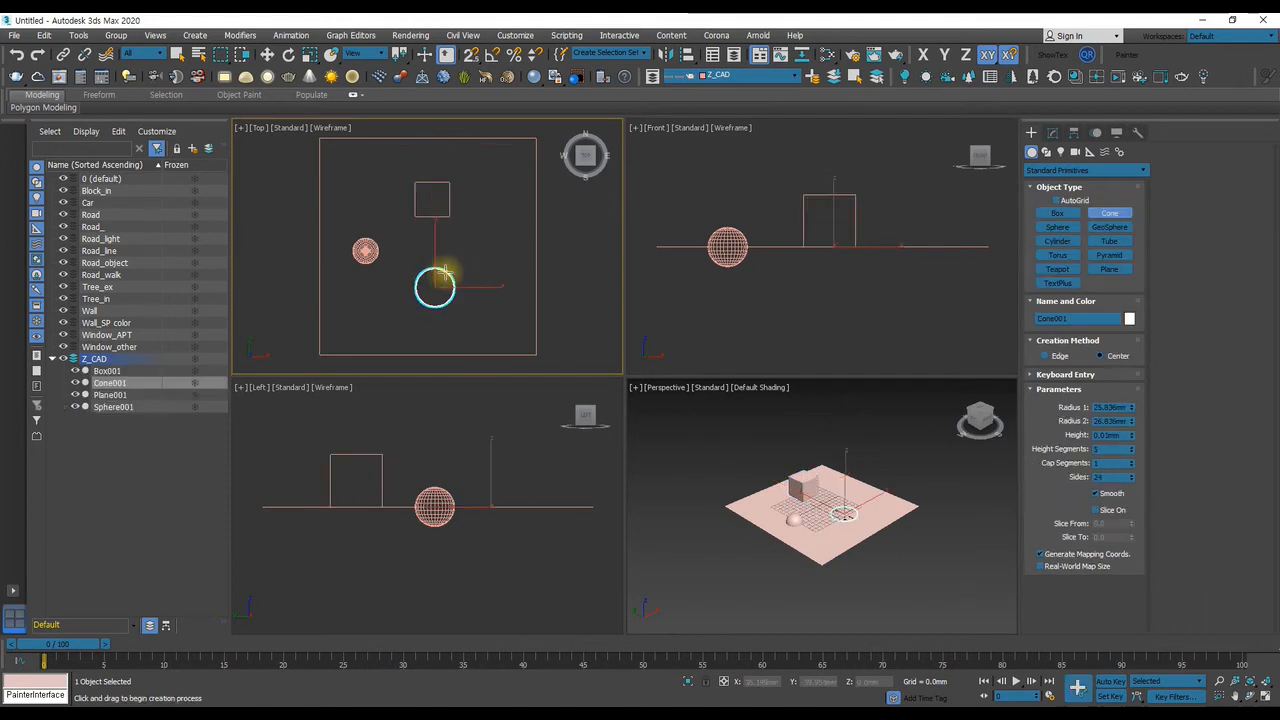
click(444, 249)
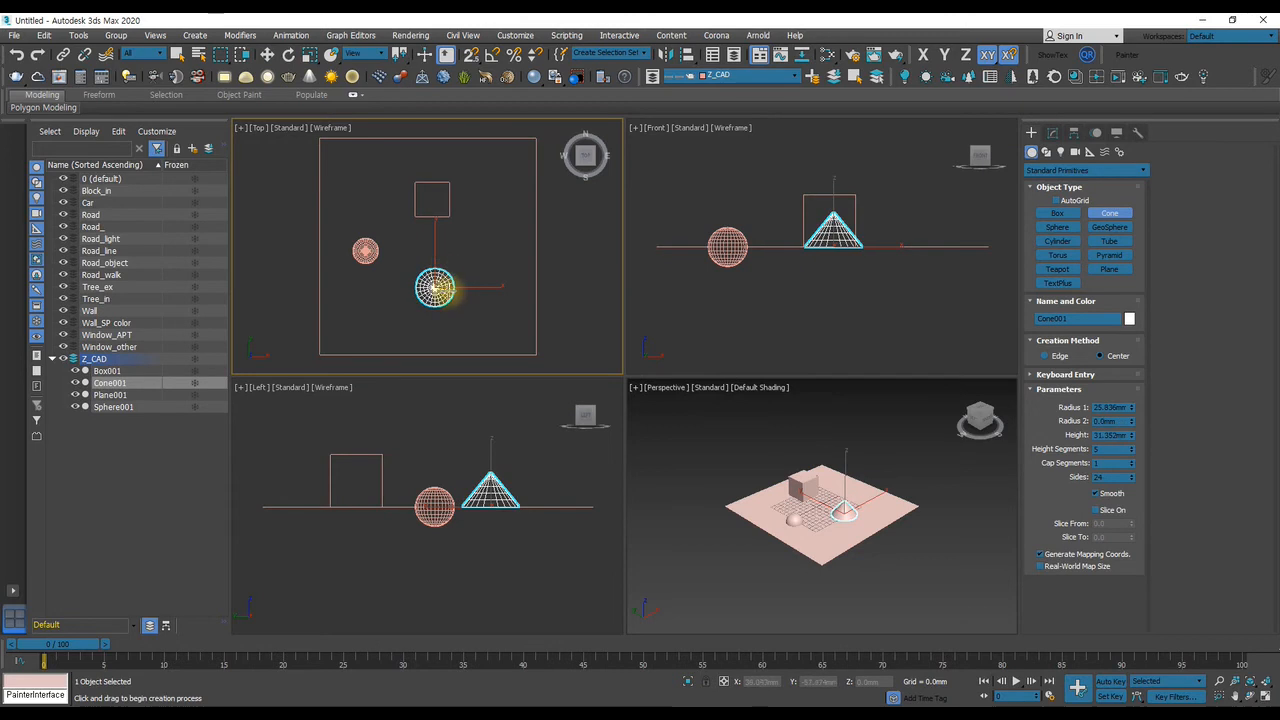
click(1052, 228)
drag(453, 289, 463, 287)
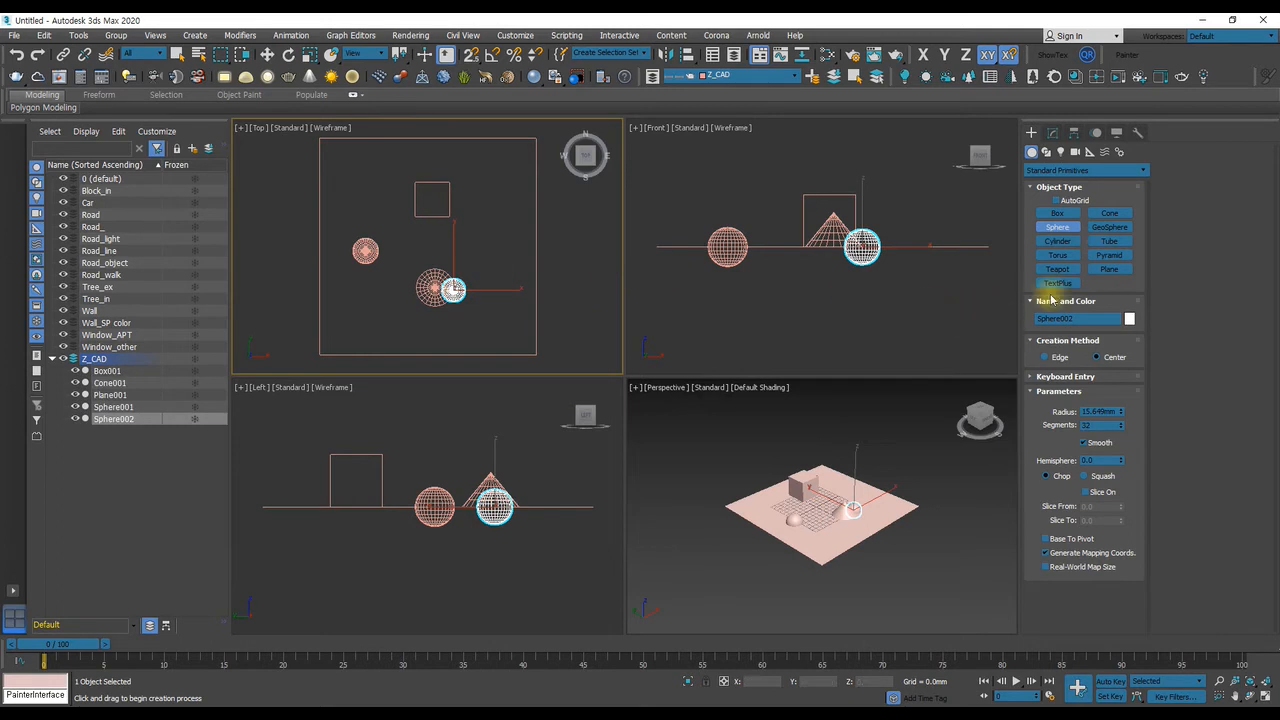
Create a torus with radii of about 14 mm and 3 mm in the Top view, to the lower right of the cube
click(1058, 256)
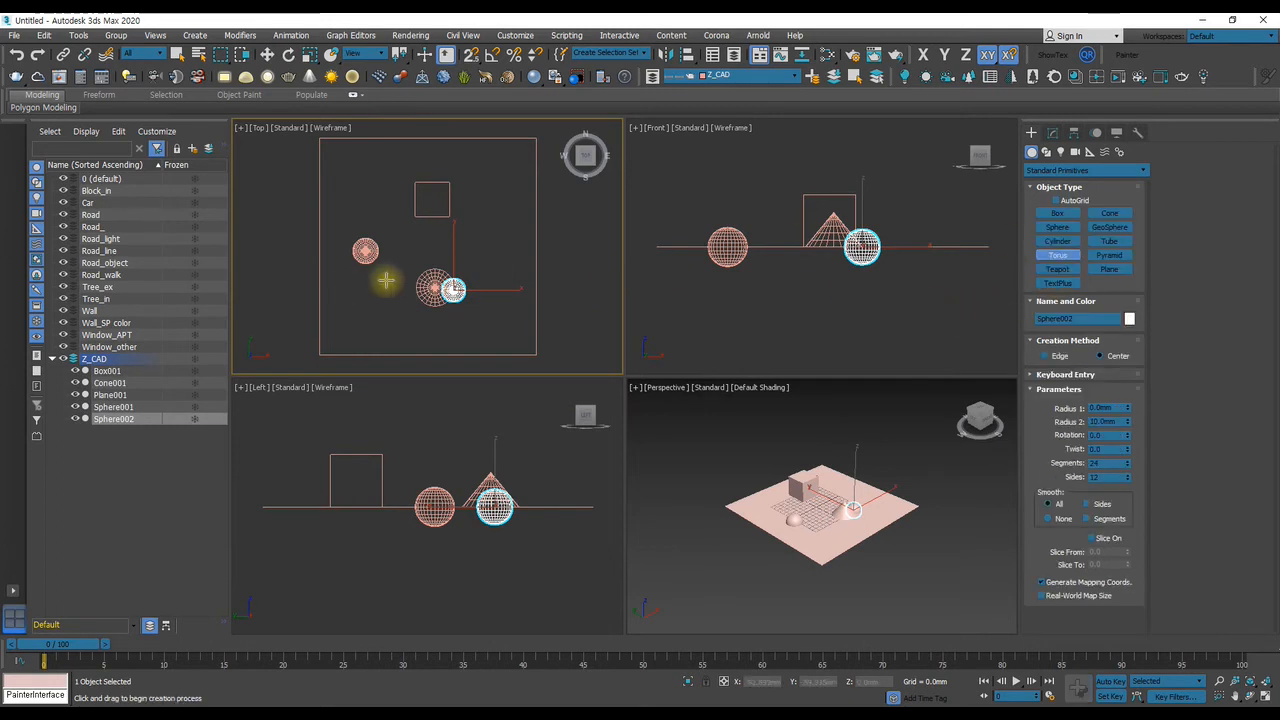
drag(475, 237, 487, 237)
click(474, 237)
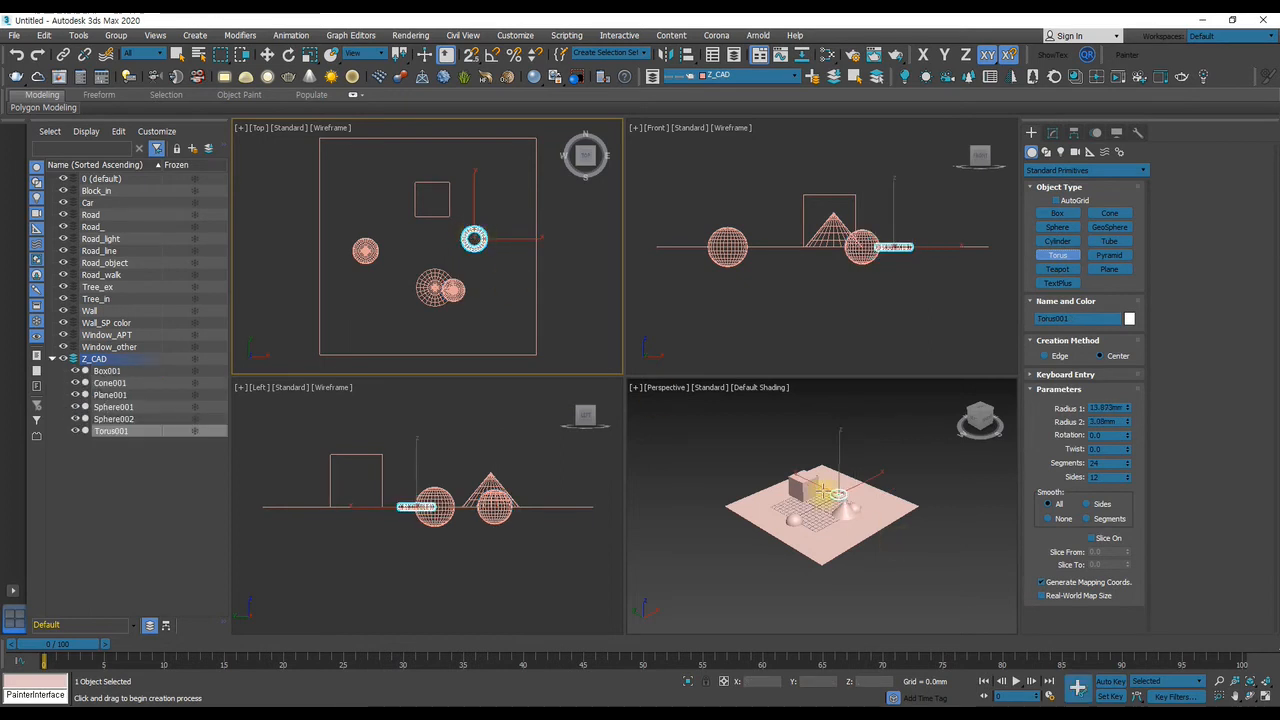
scroll(822, 490, up, 5)
scroll(822, 490, down, 5)
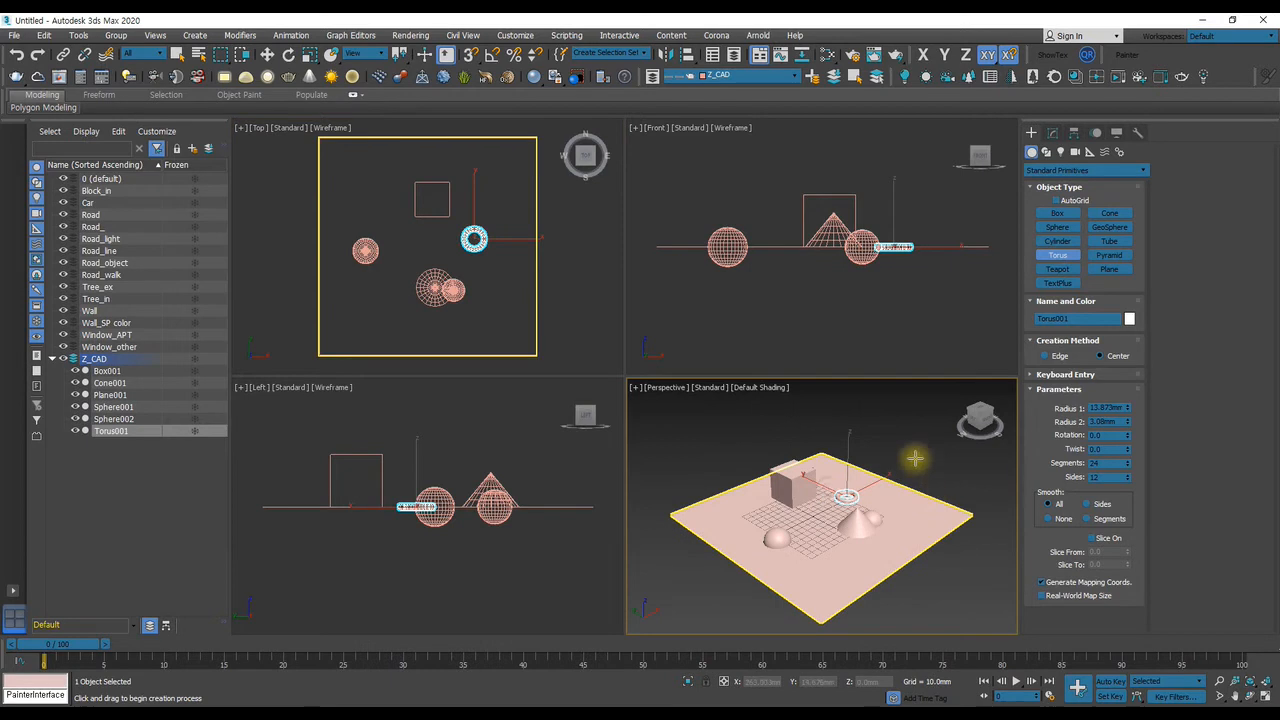
click(1052, 133)
click(1031, 133)
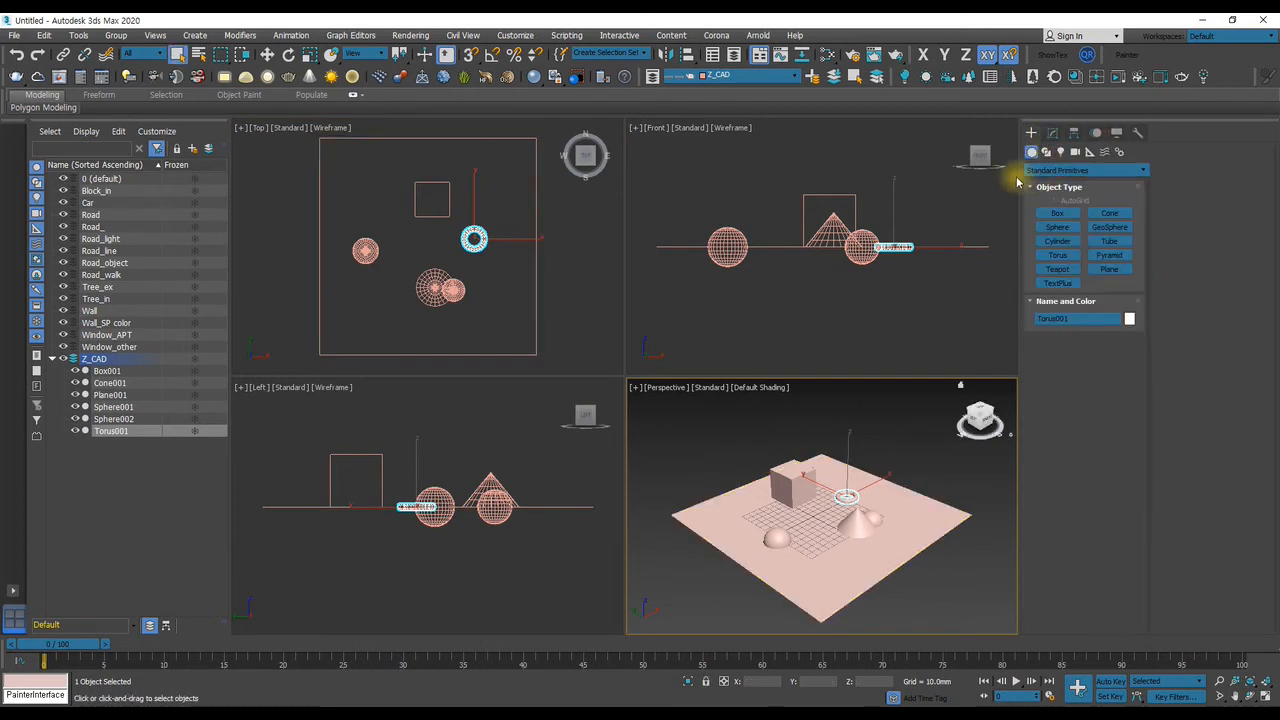
Switch the production renderer to V-Ray Next, update 3.1 in the render setup
click(851, 57)
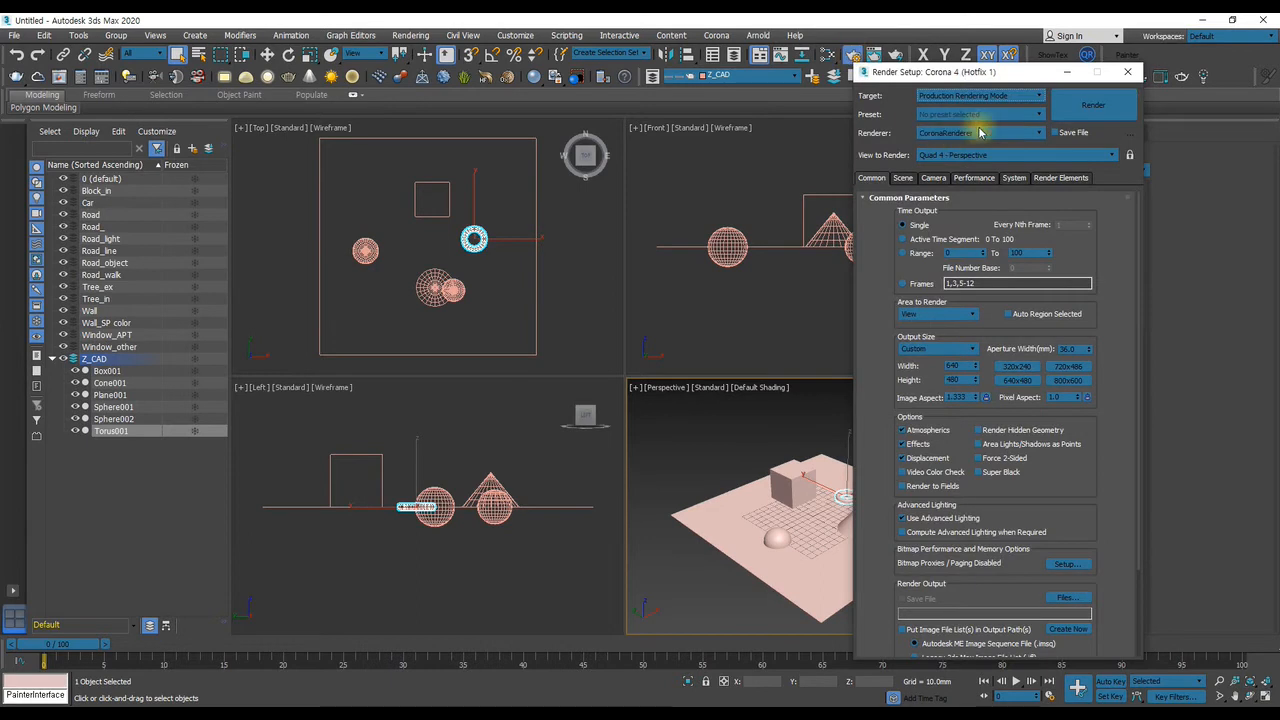
click(964, 133)
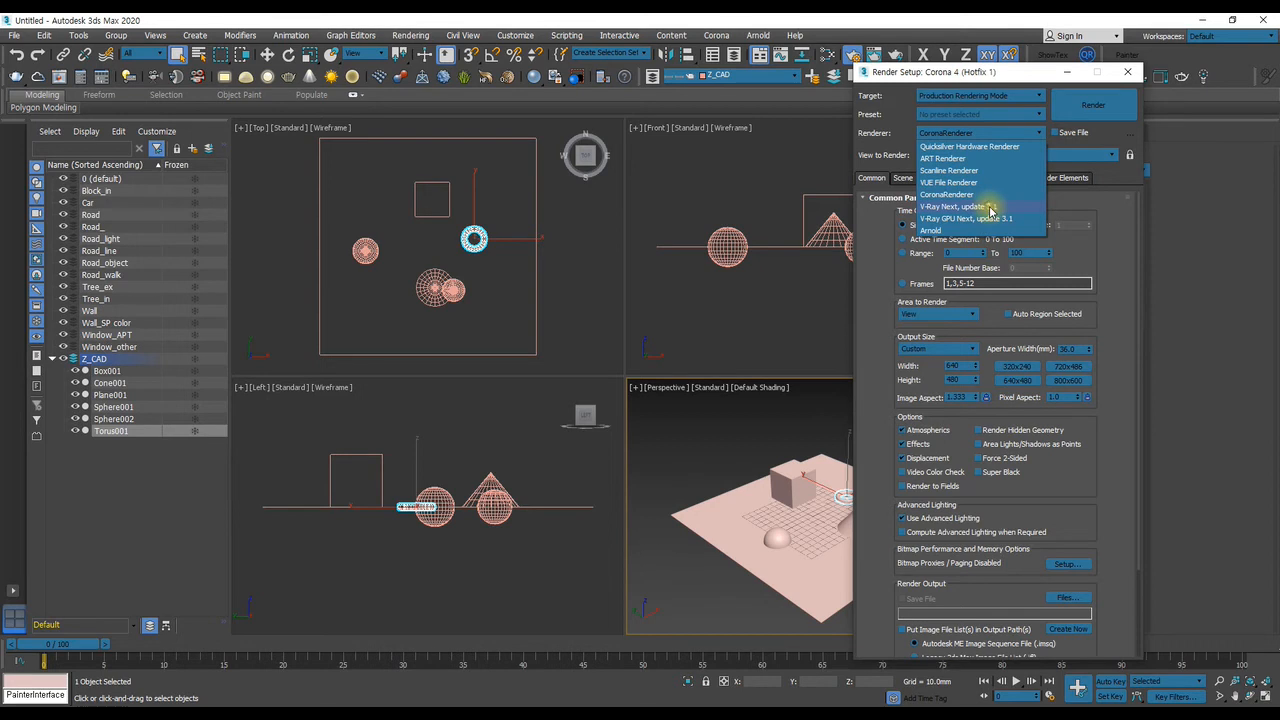
click(990, 207)
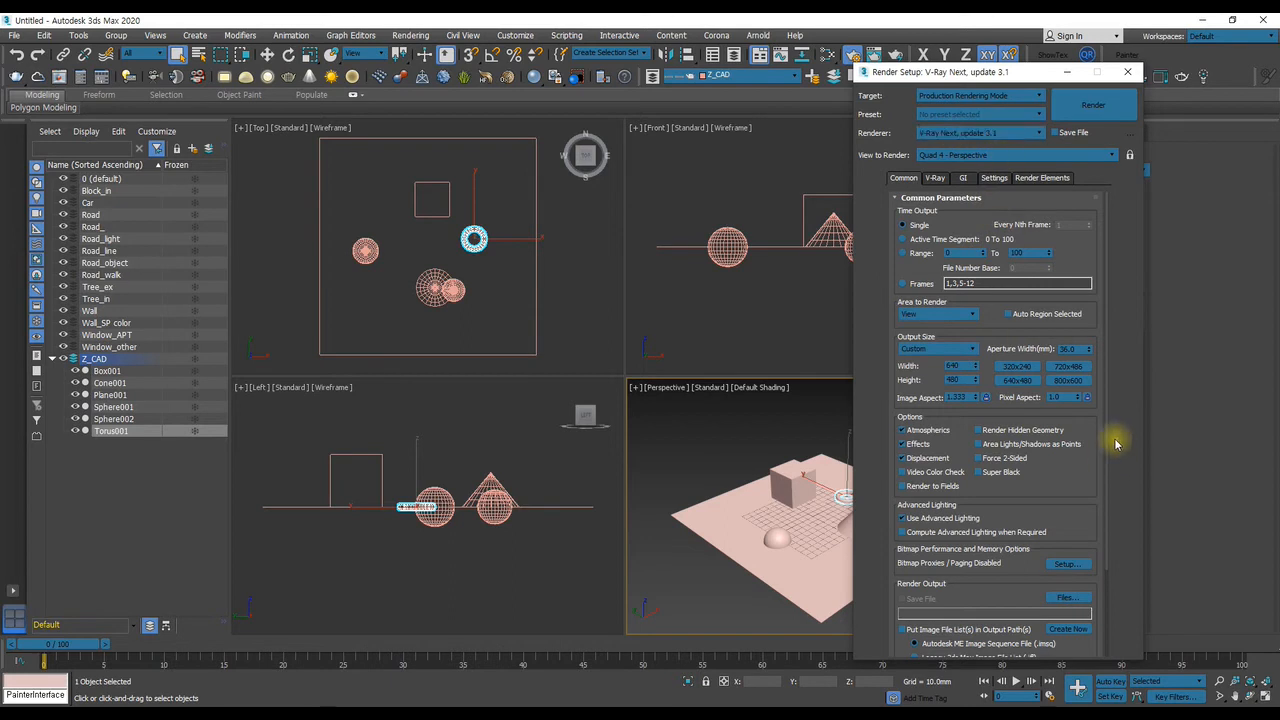
Choose the 35mm (24mm X 36mm) slide output size with a width of 1200, and show safe frames in the Perspective view
click(932, 350)
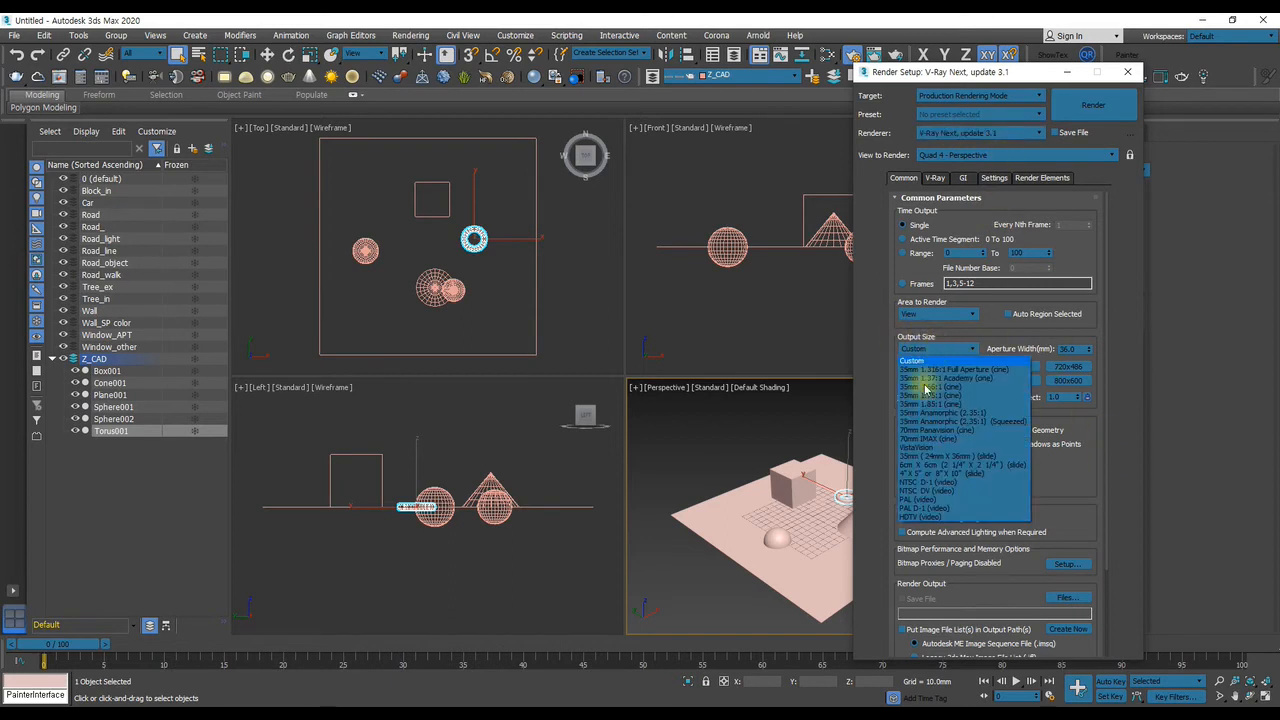
click(948, 457)
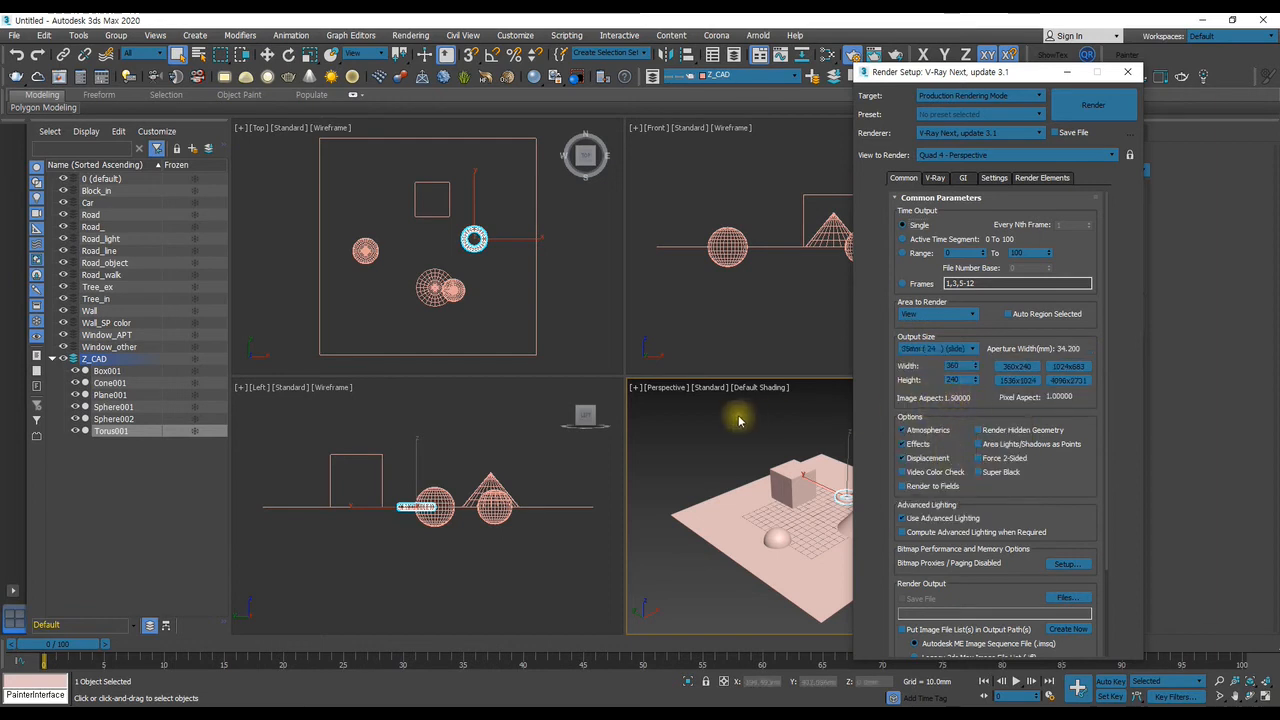
middle_click(707, 432)
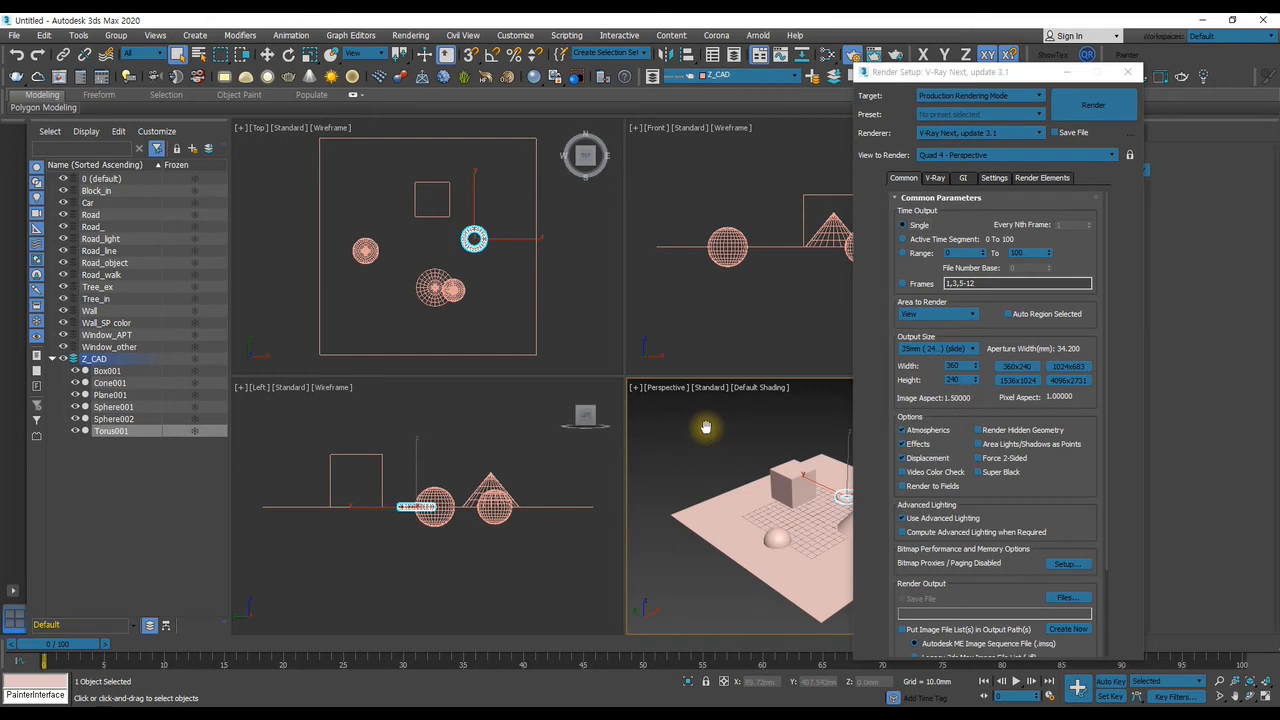
key(shift+f)
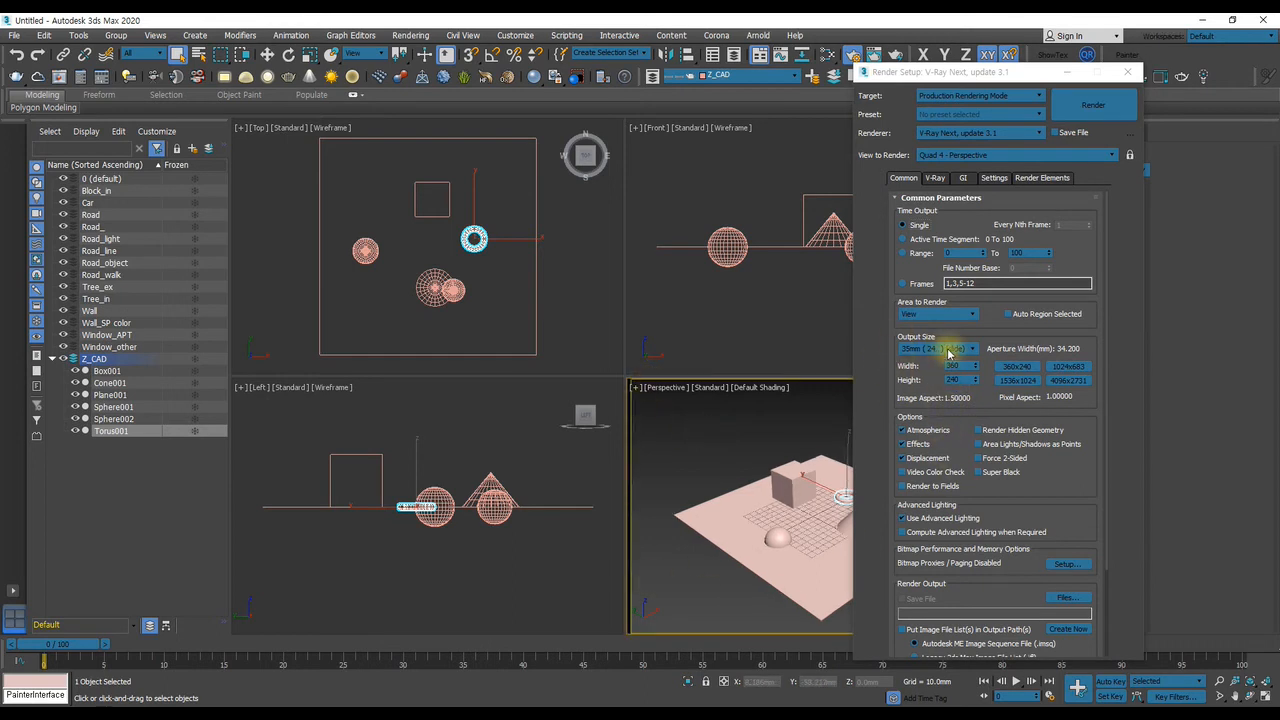
drag(937, 75, 456, 87)
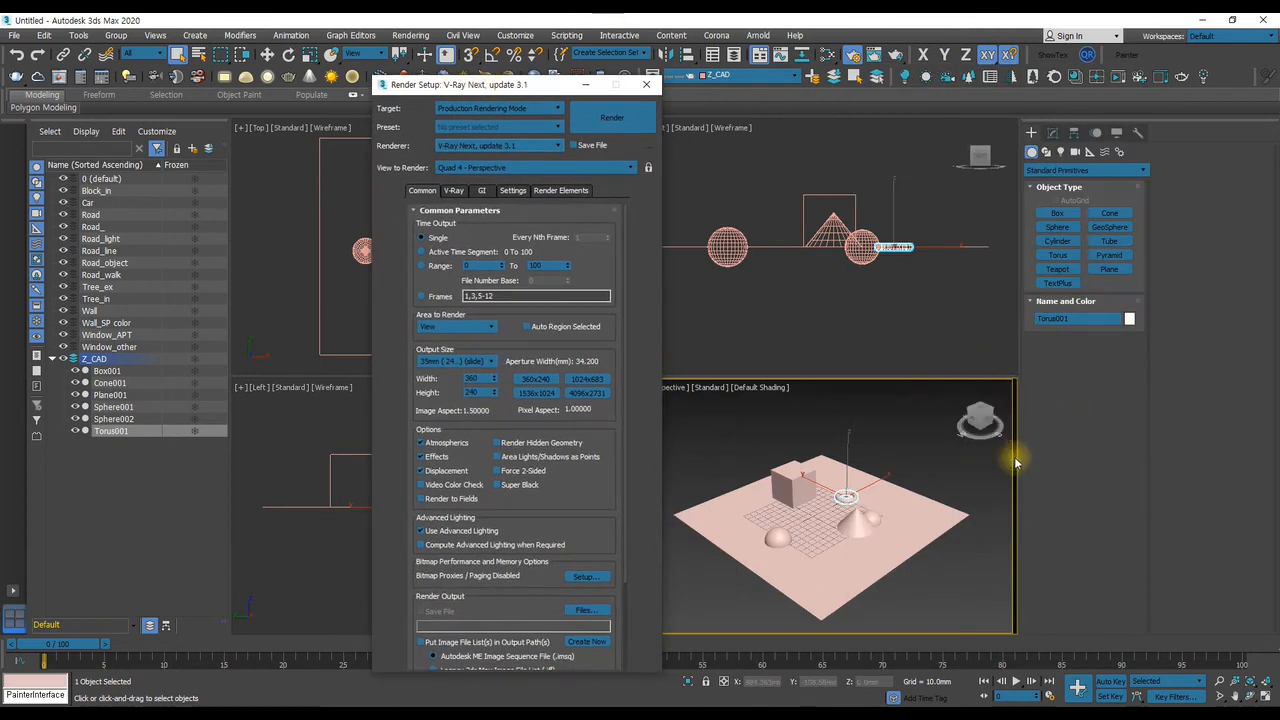
drag(460, 86, 838, 64)
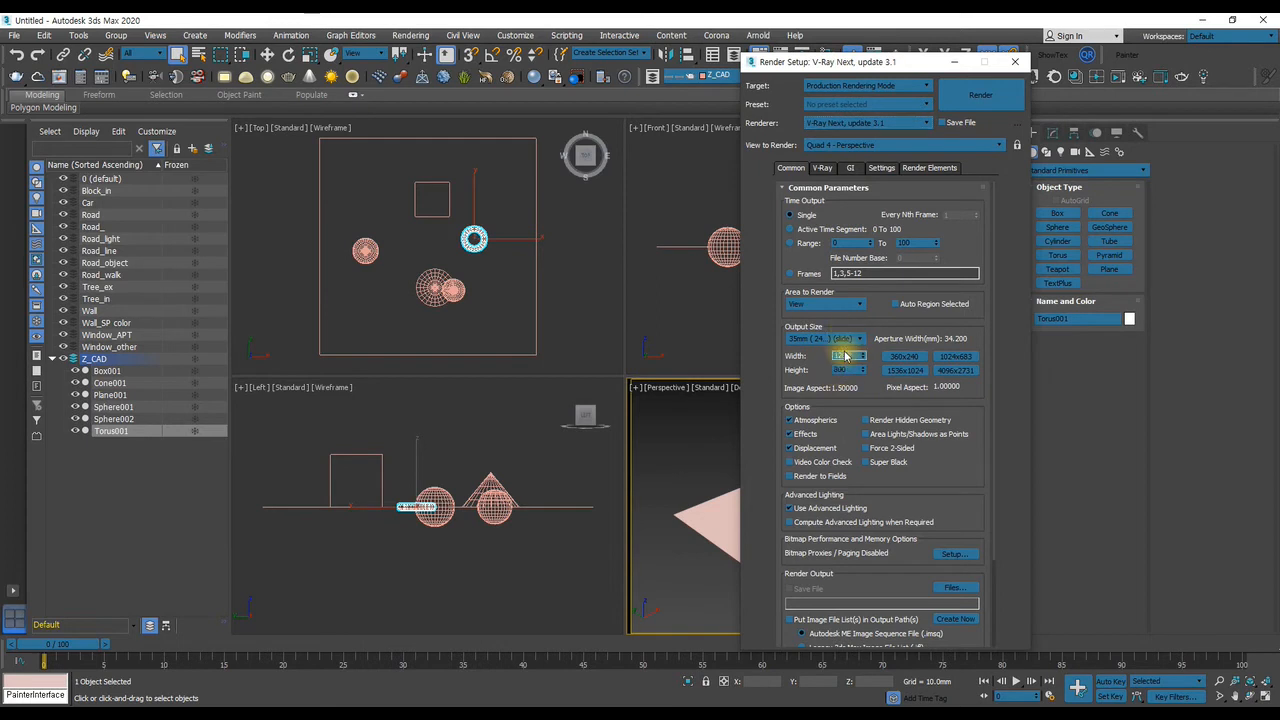
click(822, 167)
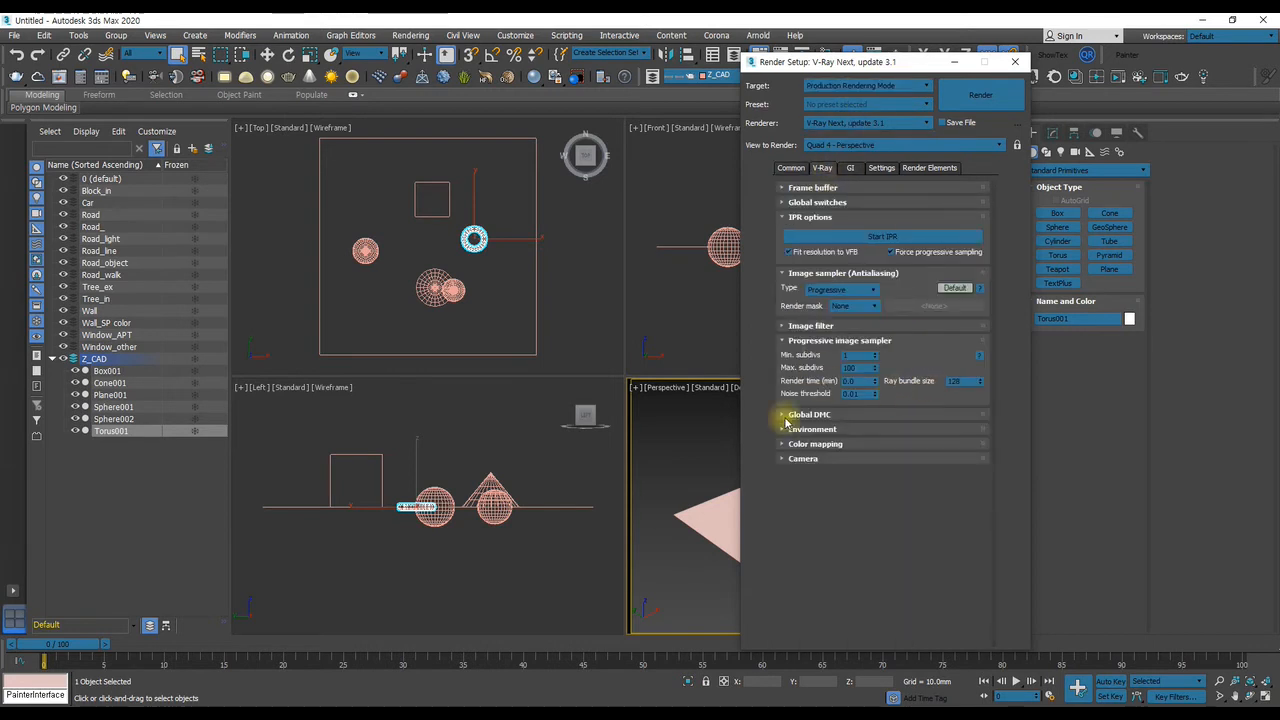
click(850, 167)
click(881, 167)
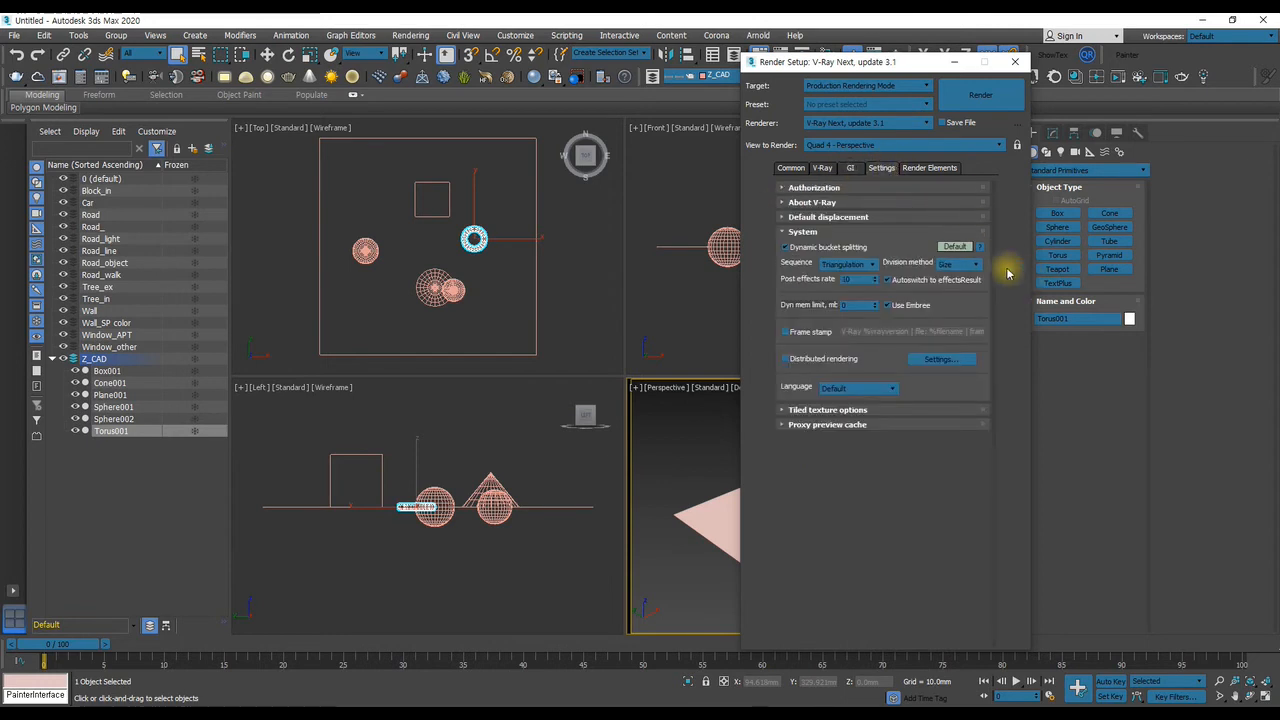
click(934, 167)
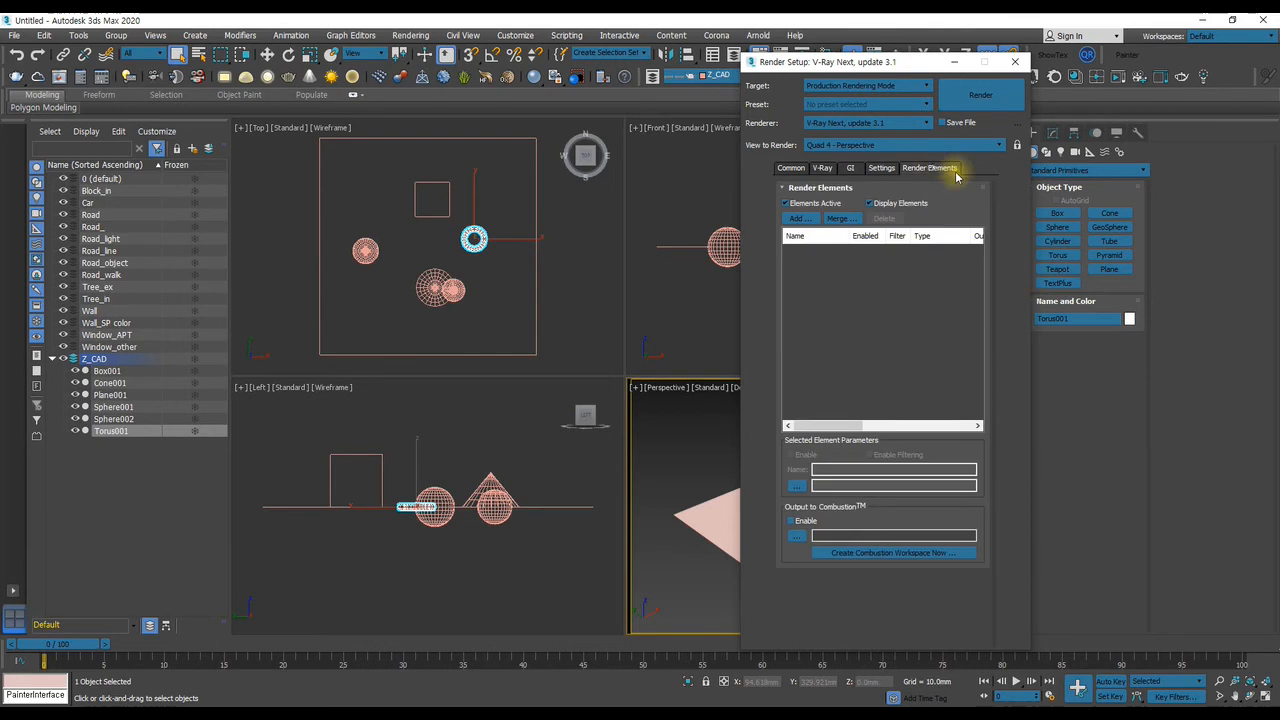
click(850, 167)
Add a VRayDenoiser render element to the V-Ray render setup
click(925, 167)
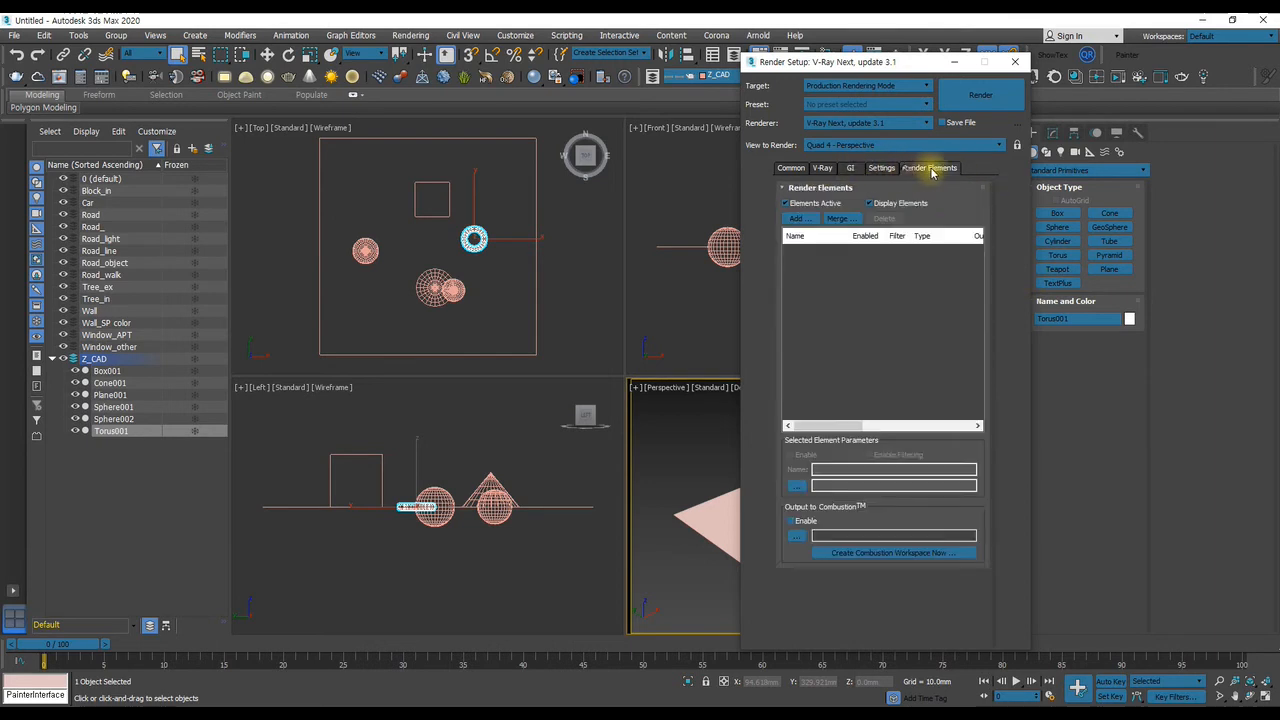
click(800, 218)
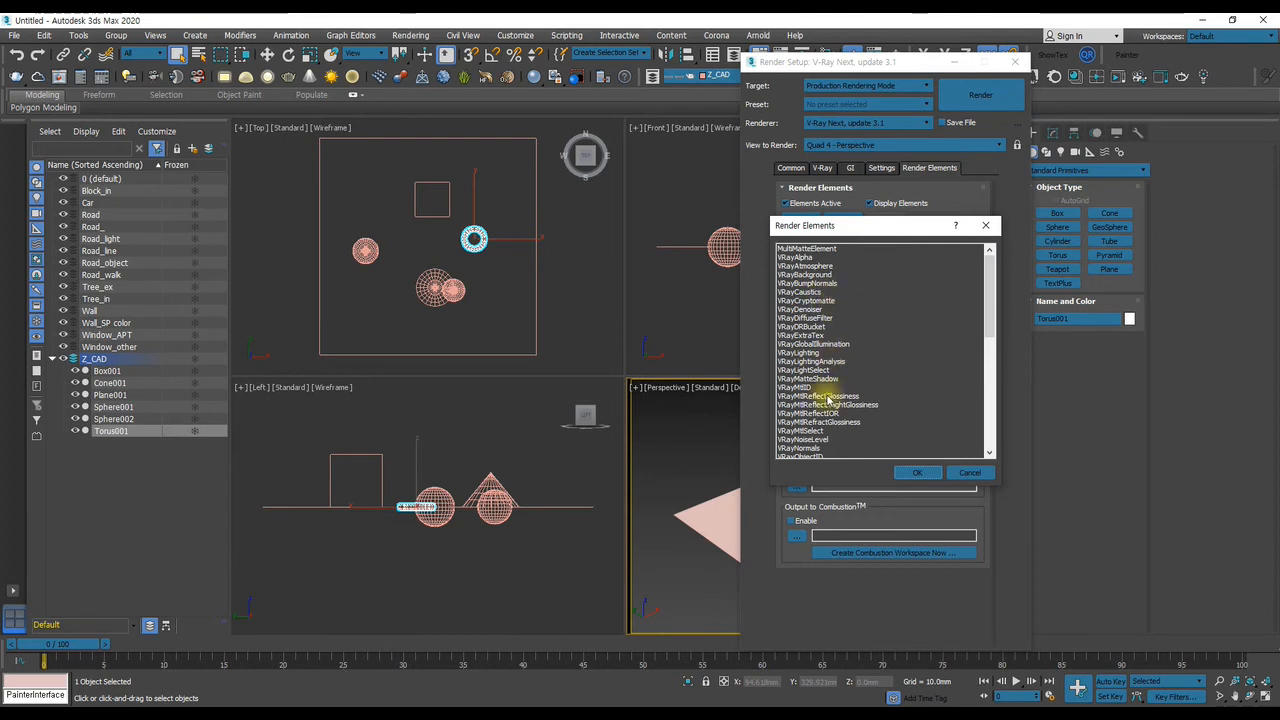
click(803, 309)
click(917, 472)
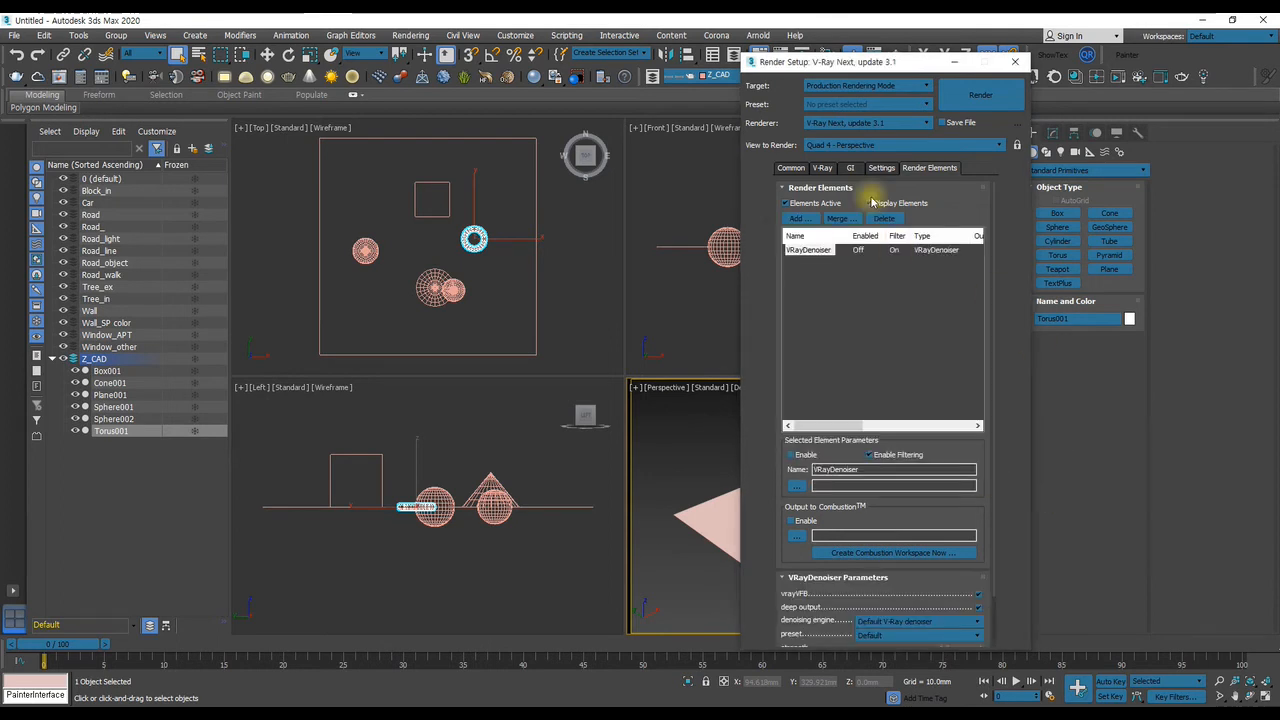
drag(848, 66, 906, 62)
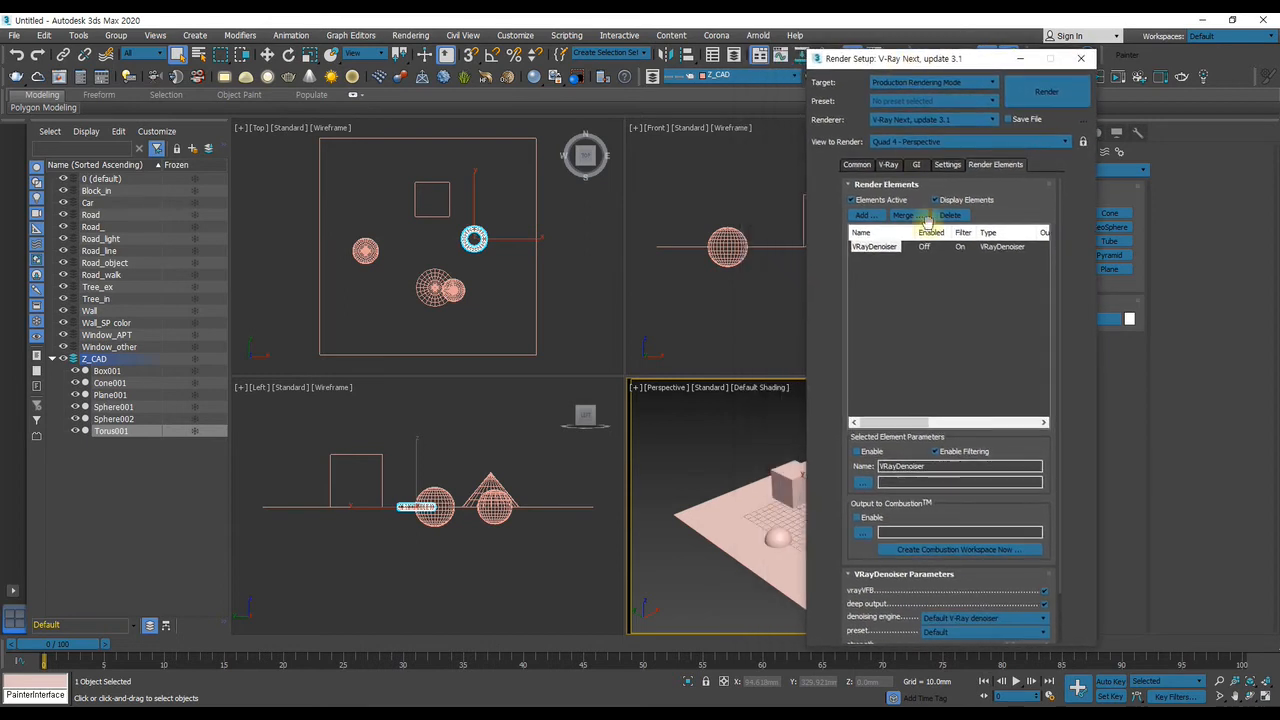
Return the render setup to its common parameters, close it, and open the Environment and Effects settings
click(857, 164)
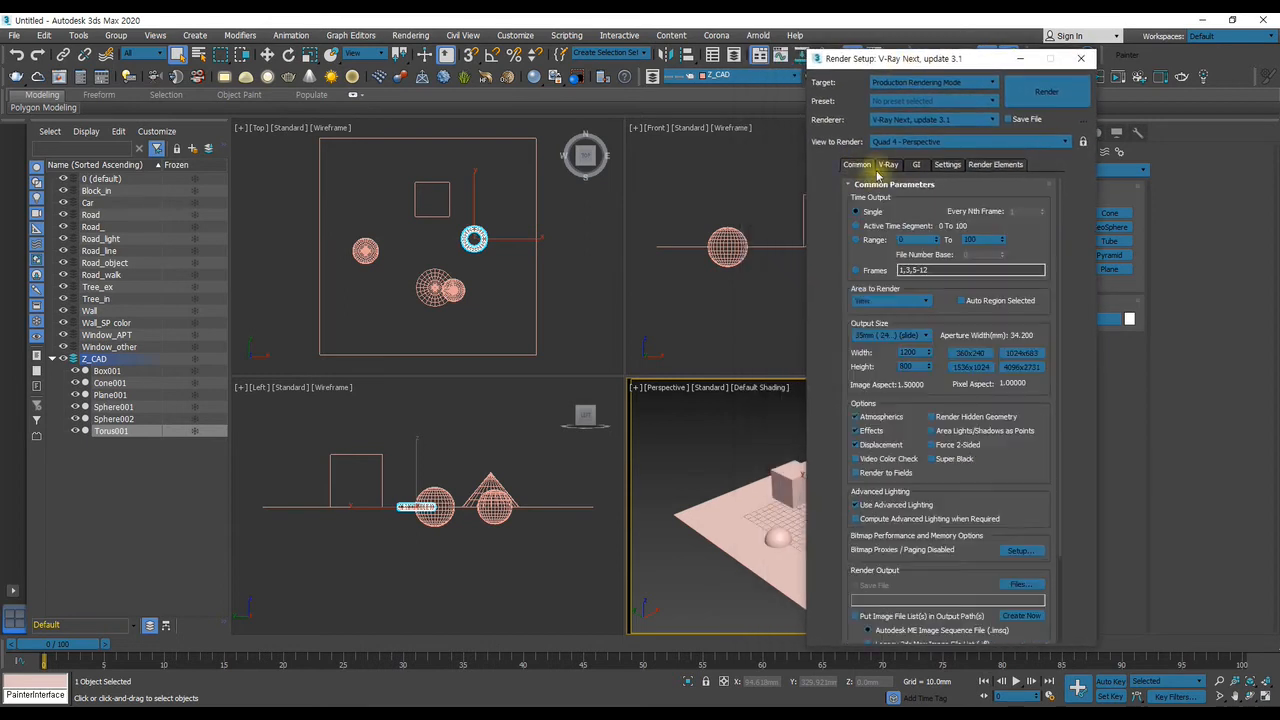
click(1082, 58)
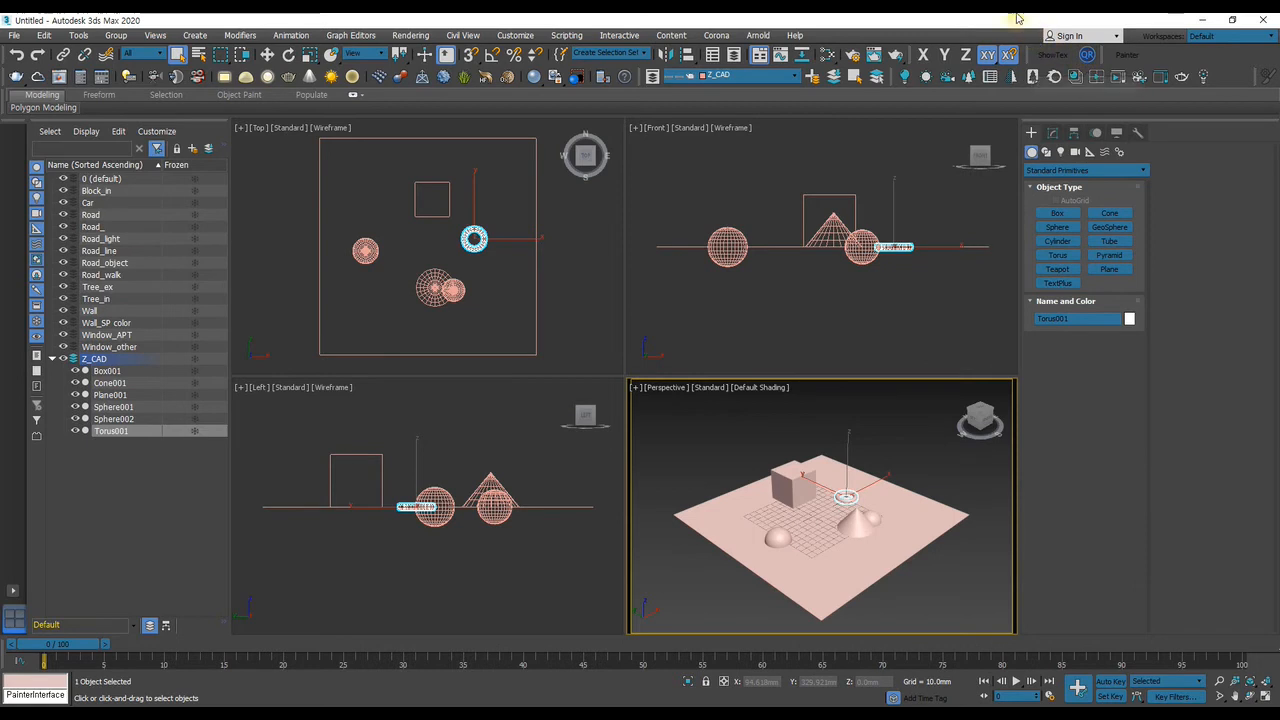
key(8)
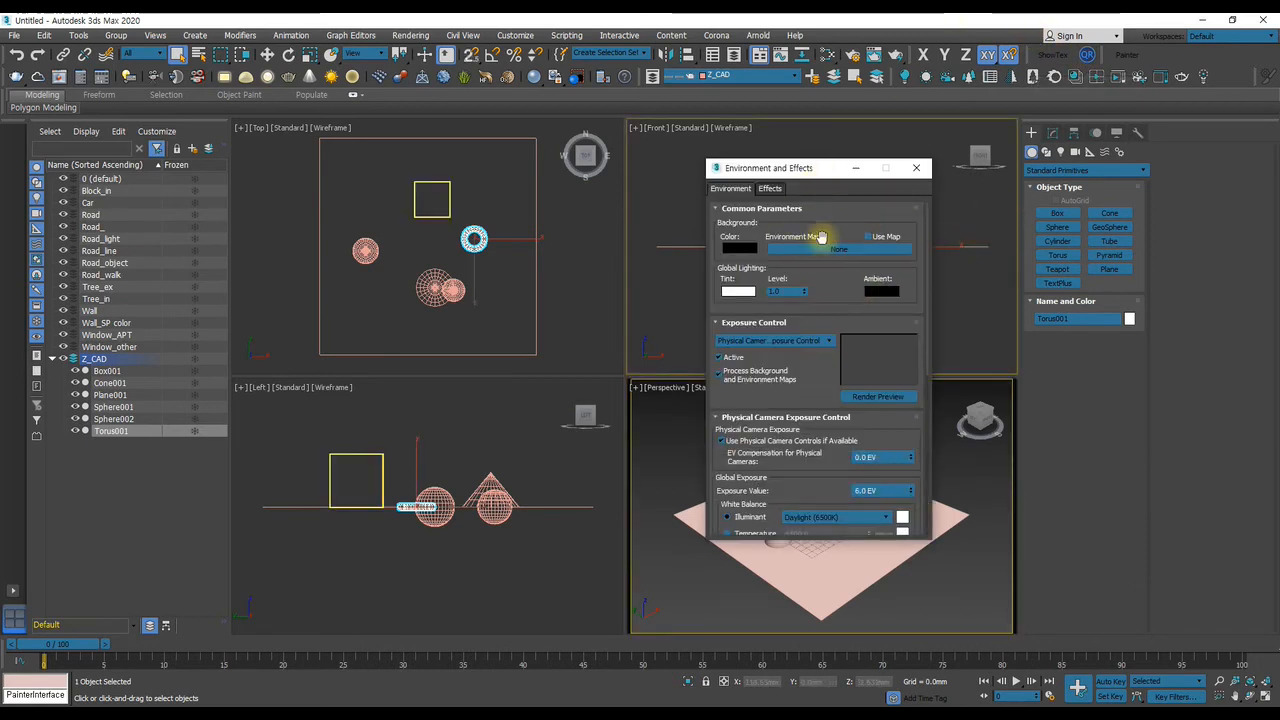
drag(803, 166, 607, 160)
Load the Photo-studio-with-umbrella HDR file from its Explorer folder into the Slate Material Editor as a Bitmap node
drag(1279, 100, 818, 92)
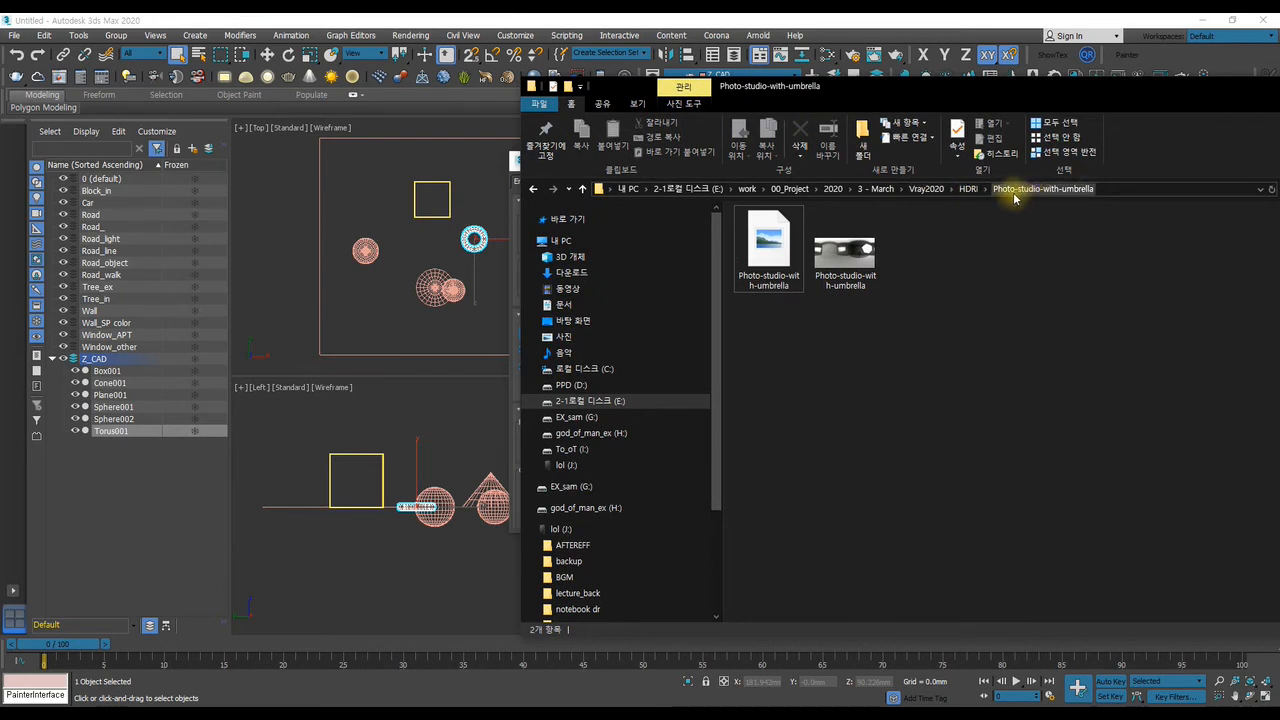
drag(917, 97, 1279, 110)
drag(932, 28, 1033, 108)
drag(780, 233, 658, 241)
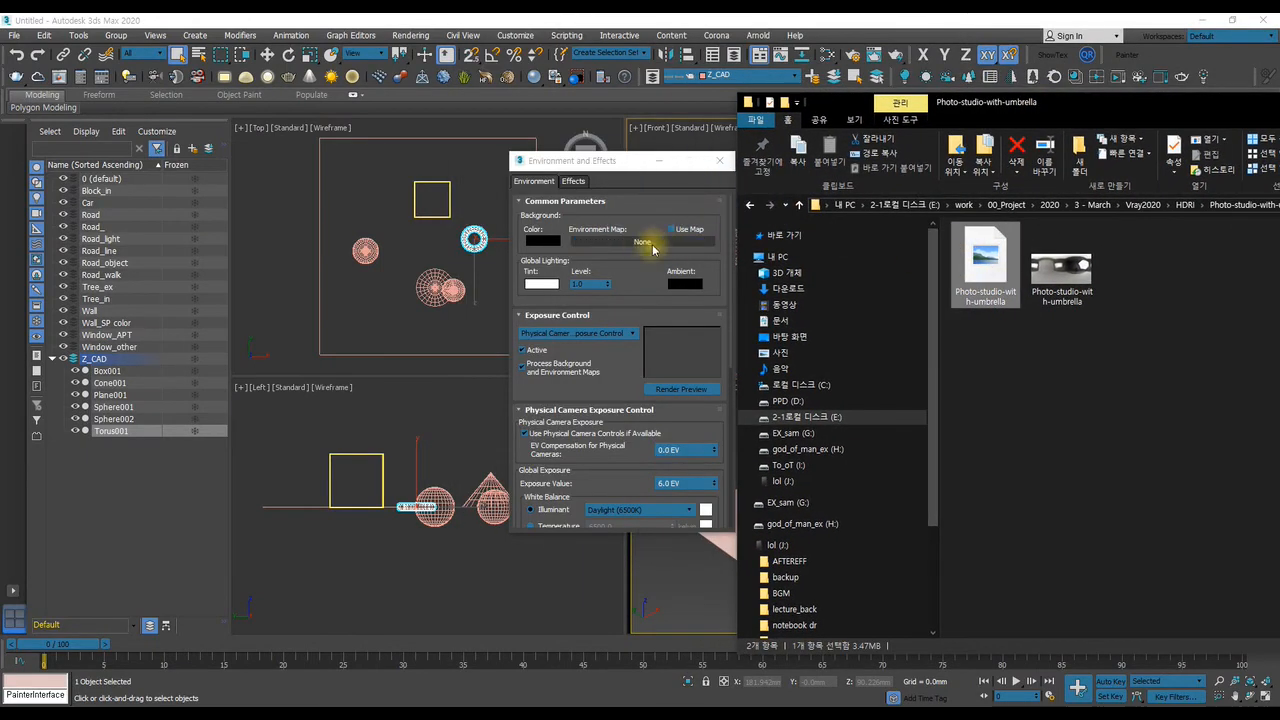
drag(611, 162, 504, 138)
click(829, 54)
key(alt+Tab)
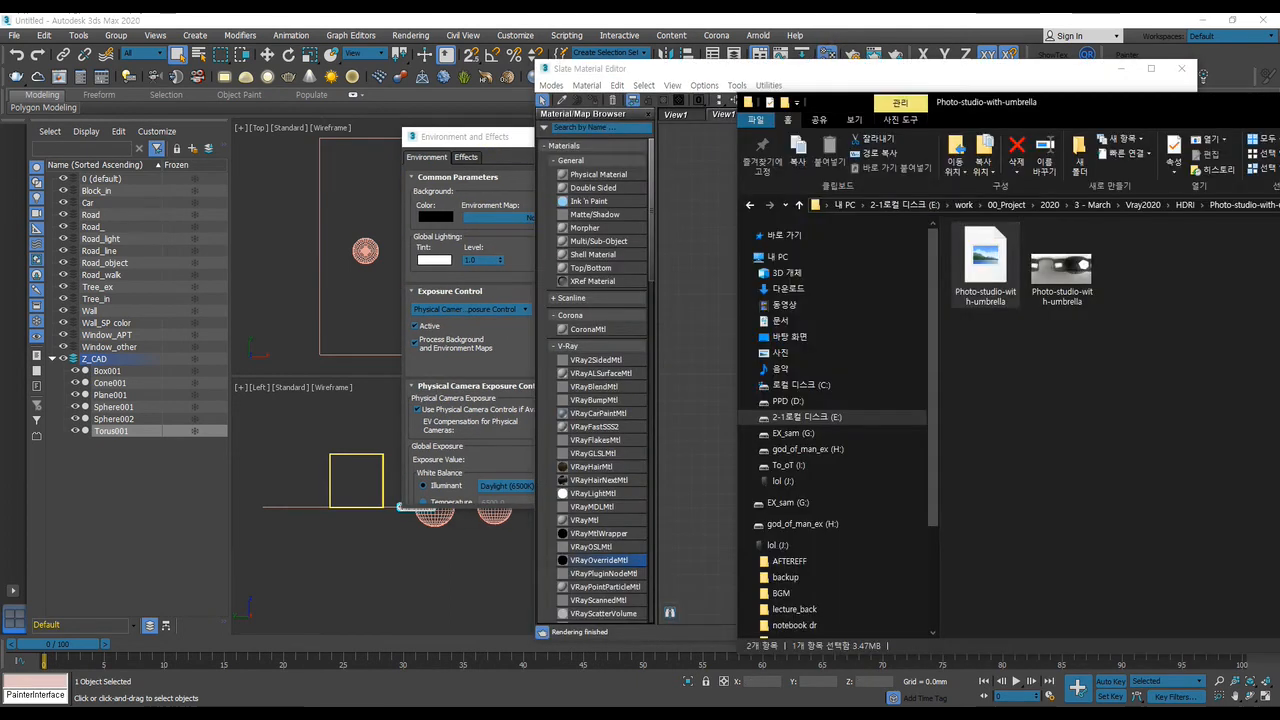
drag(964, 264, 706, 220)
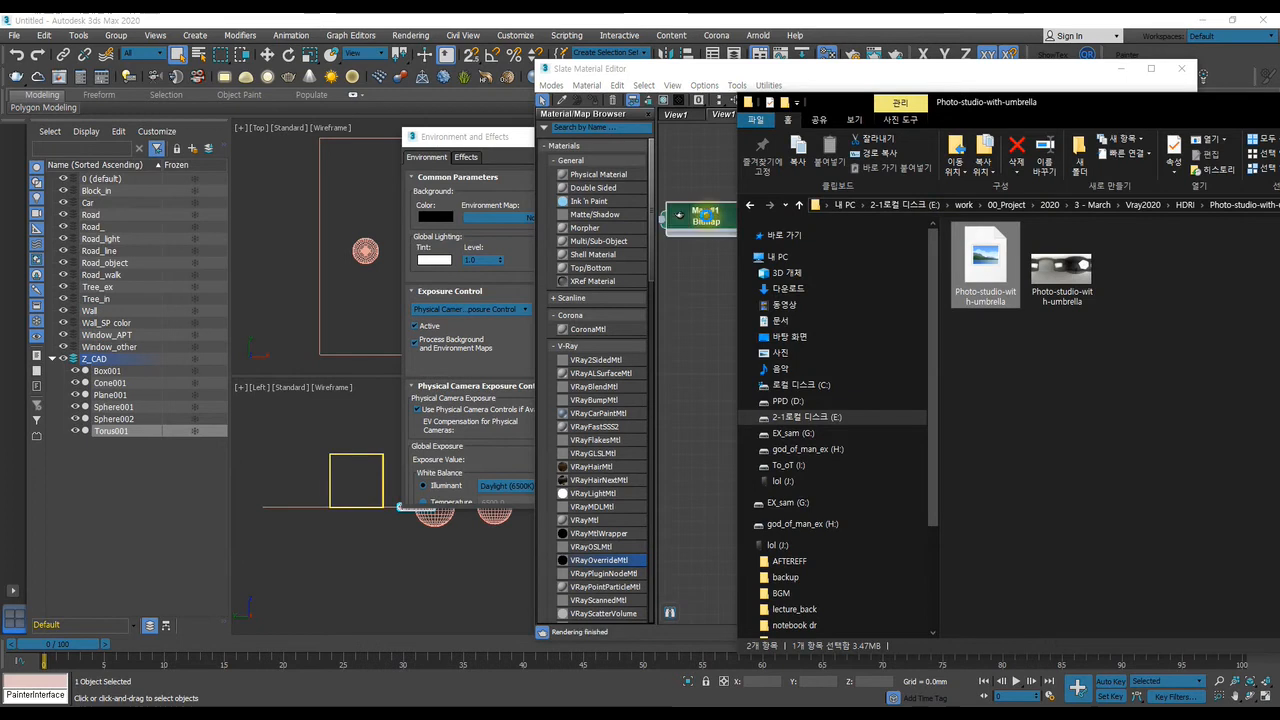
key(alt+Tab)
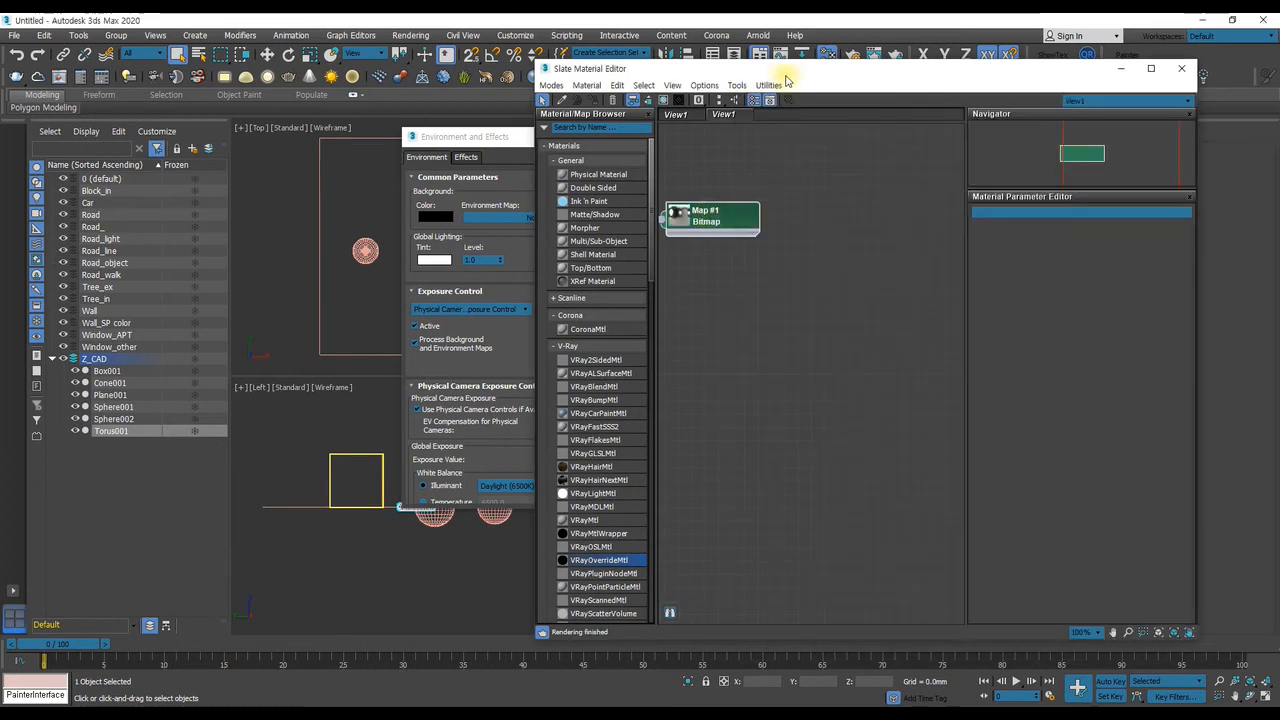
Assign the Photo-studio-with-umbrella bitmap node to the Environment Map as an instance
drag(786, 73, 884, 82)
drag(838, 218, 892, 221)
drag(799, 231, 534, 217)
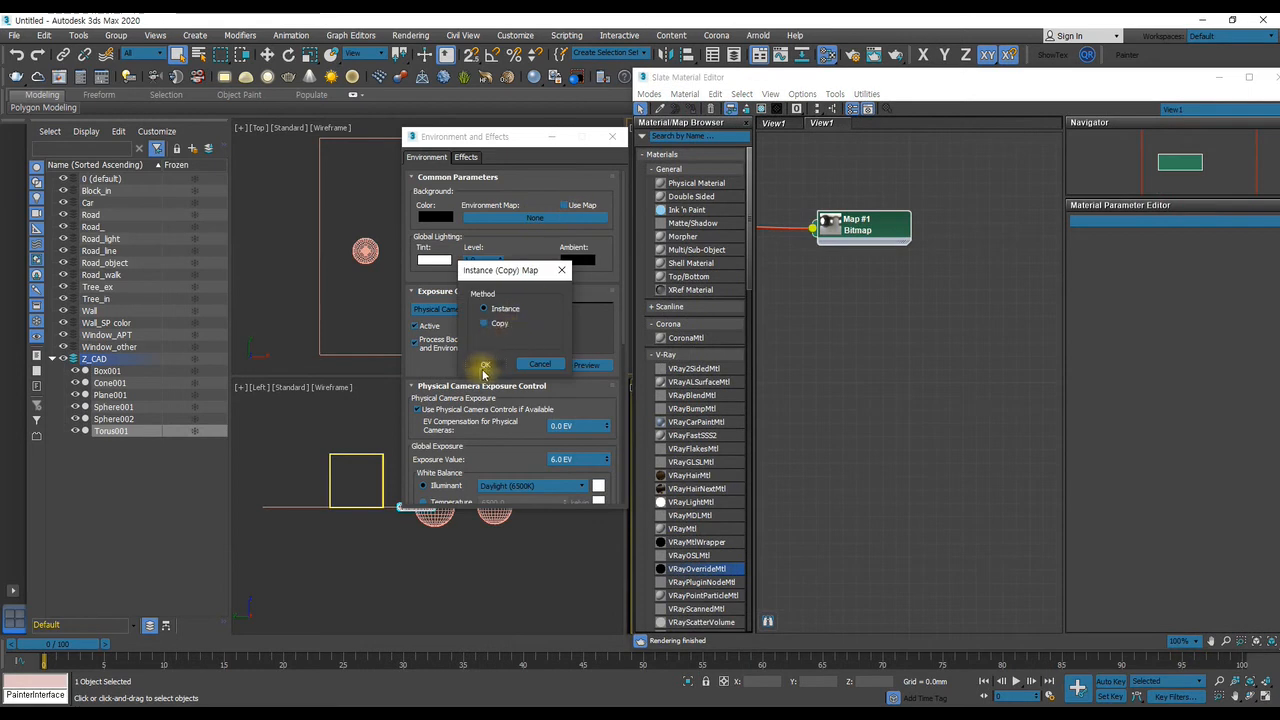
click(484, 365)
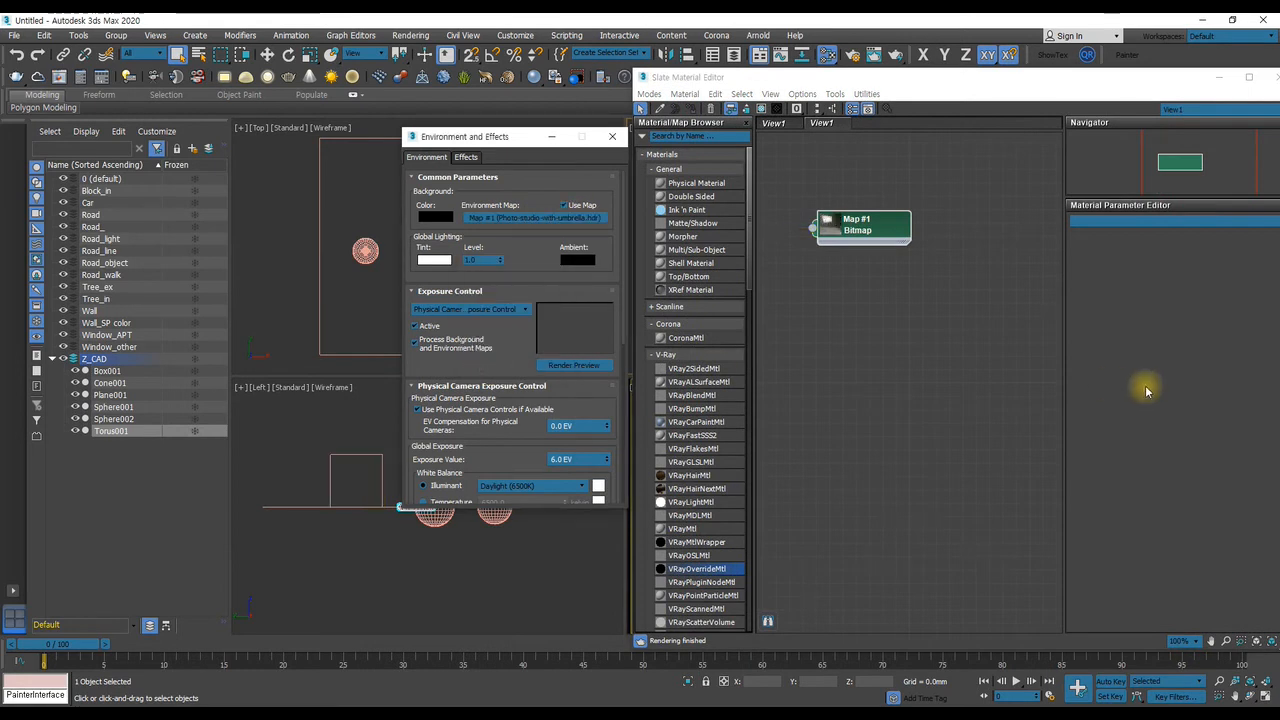
Set the environment's exposure control to <no exposure control> and close the environment settings
click(477, 311)
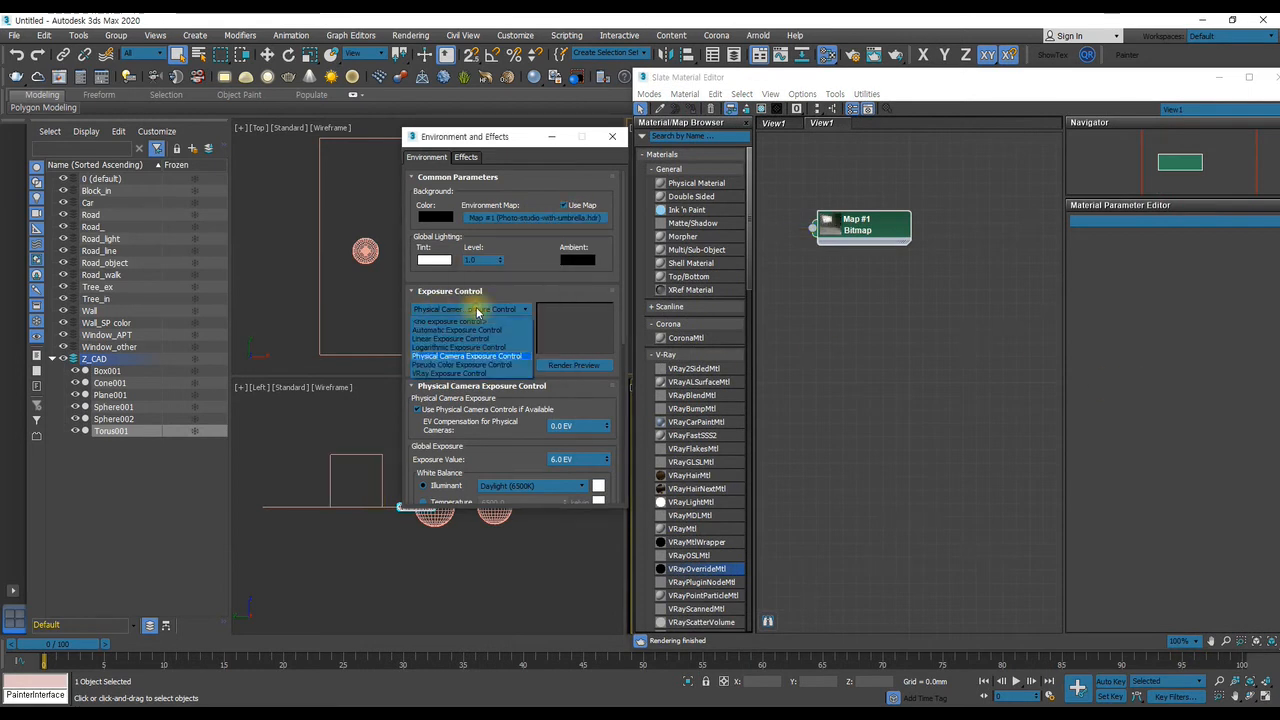
click(455, 322)
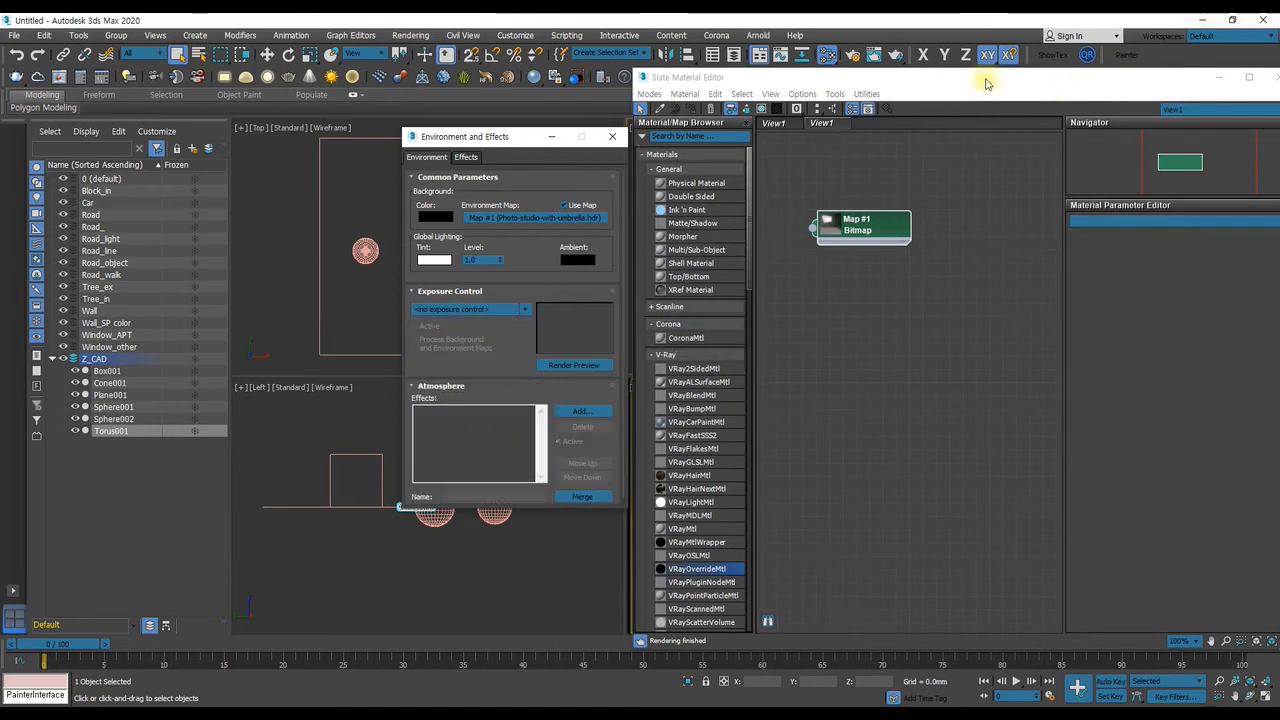
click(611, 141)
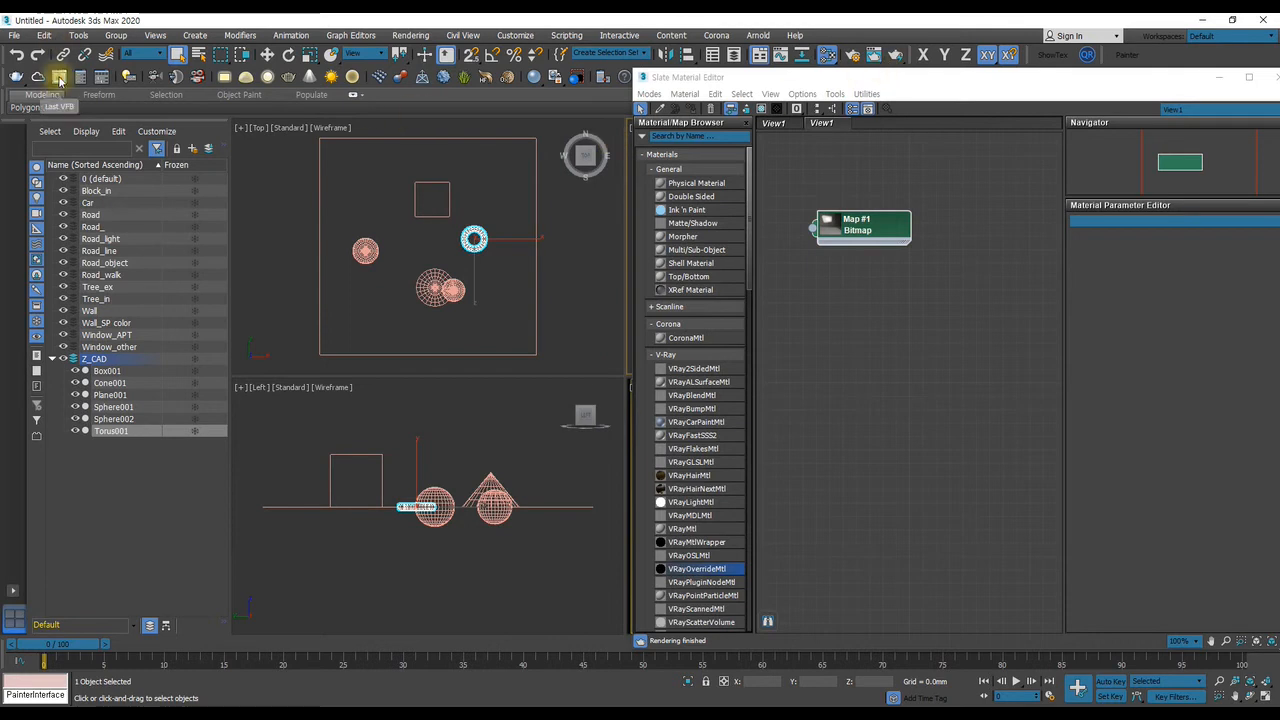
Open the V-Ray frame buffer over the Top and Left views and start interactive rendering
click(59, 79)
drag(563, 200, 300, 147)
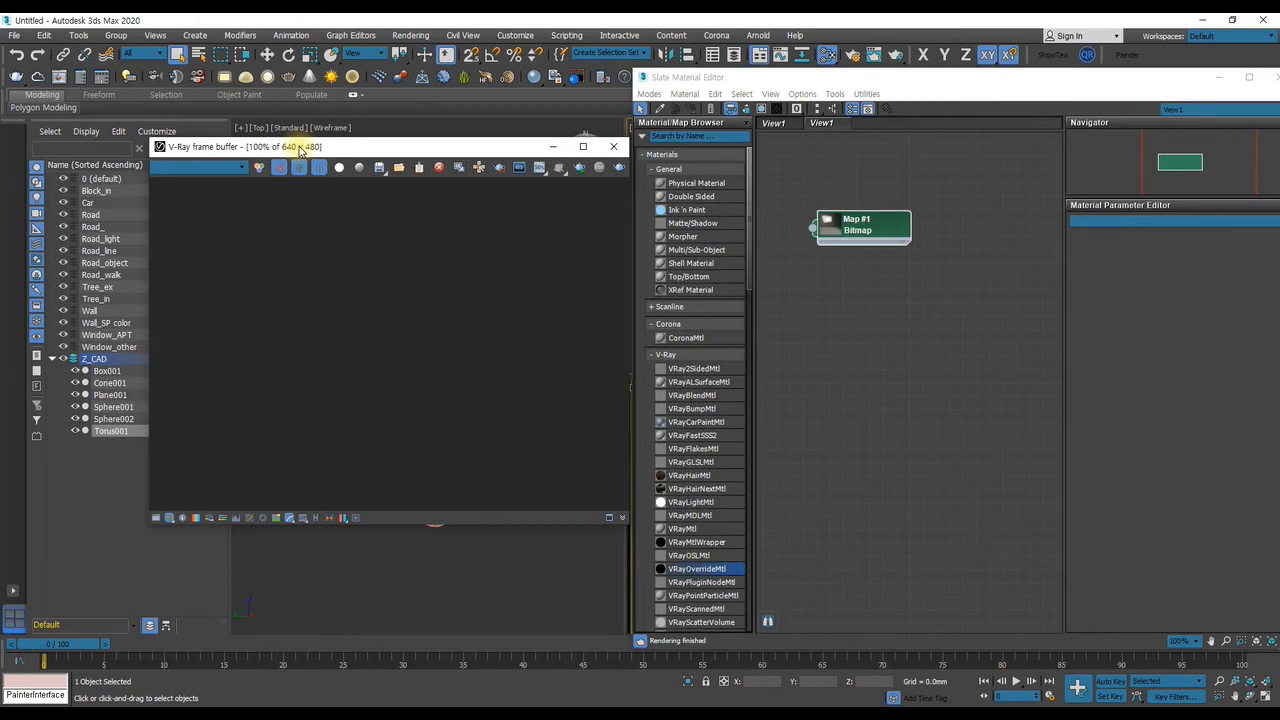
click(593, 170)
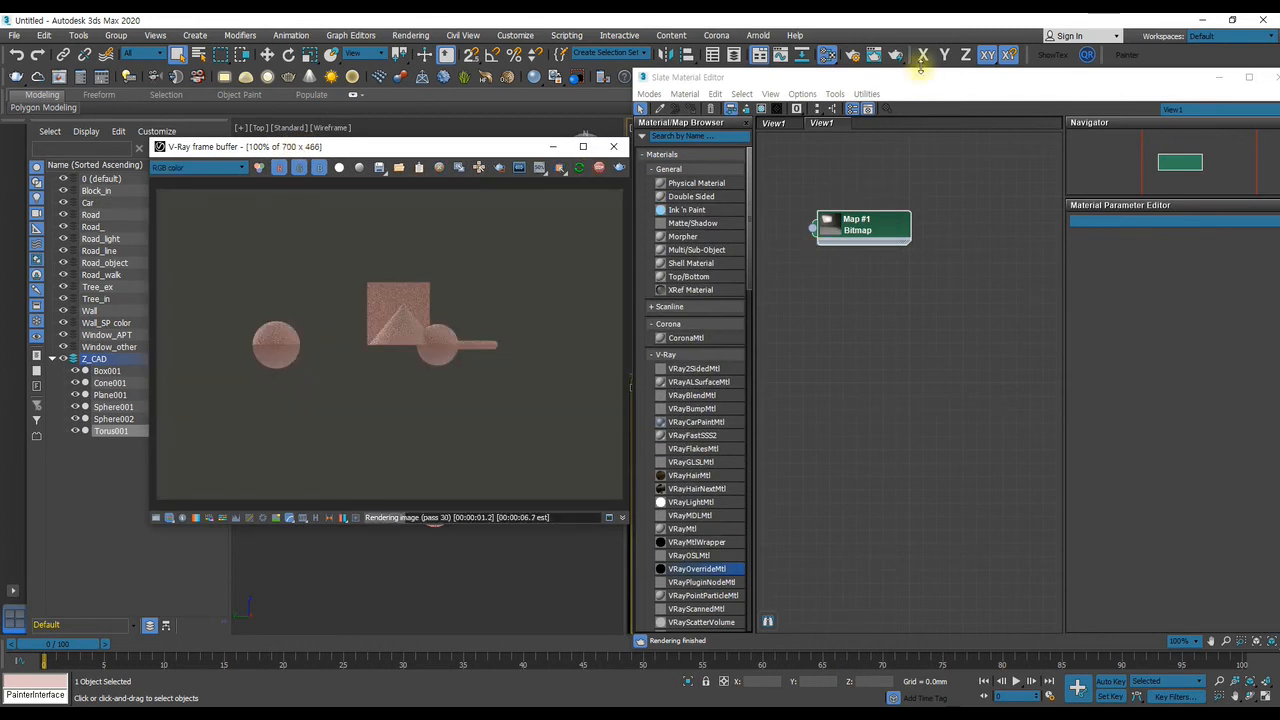
Activate the Perspective view, lock the view to render to Quad 4 - Perspective, and close the render setup
click(853, 56)
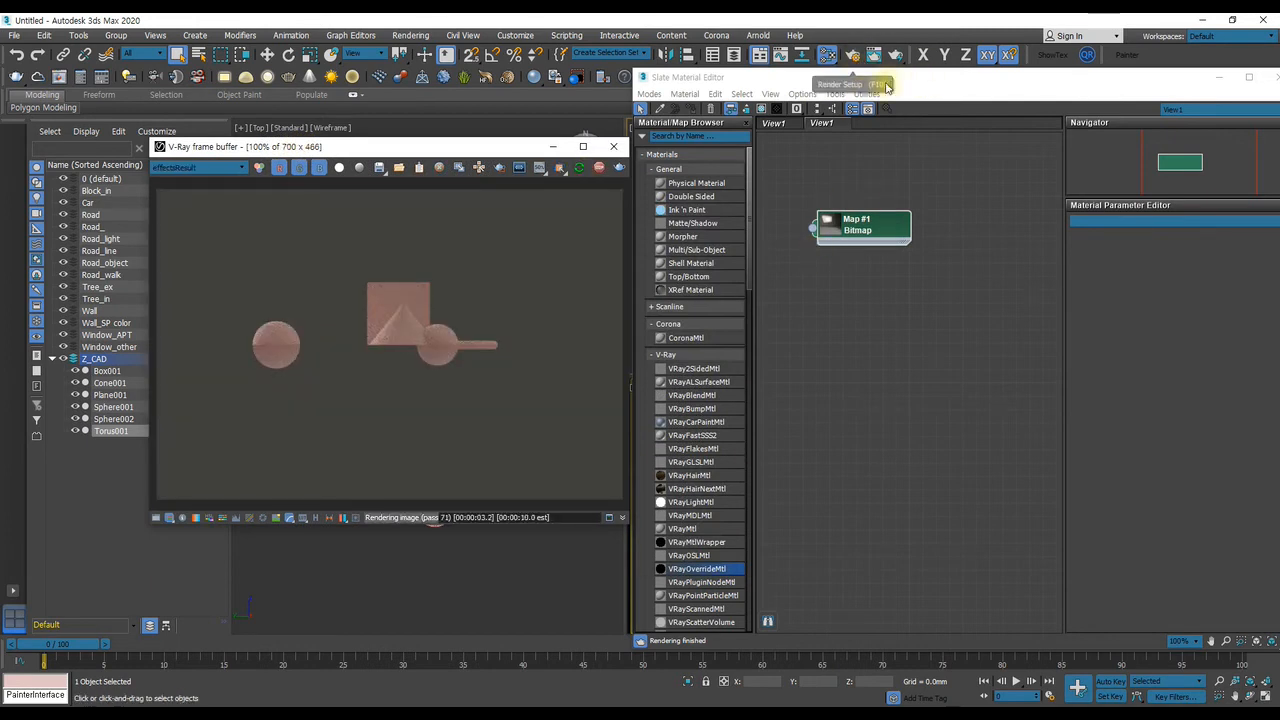
right_click(728, 421)
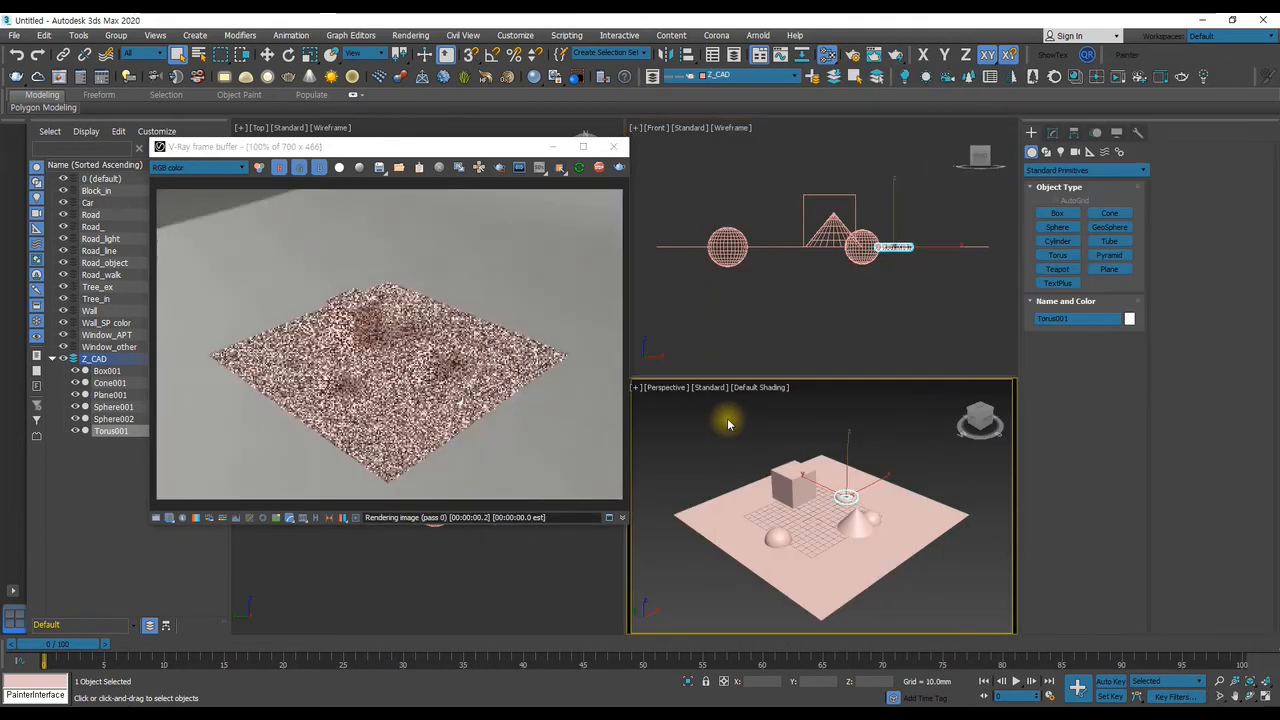
click(857, 54)
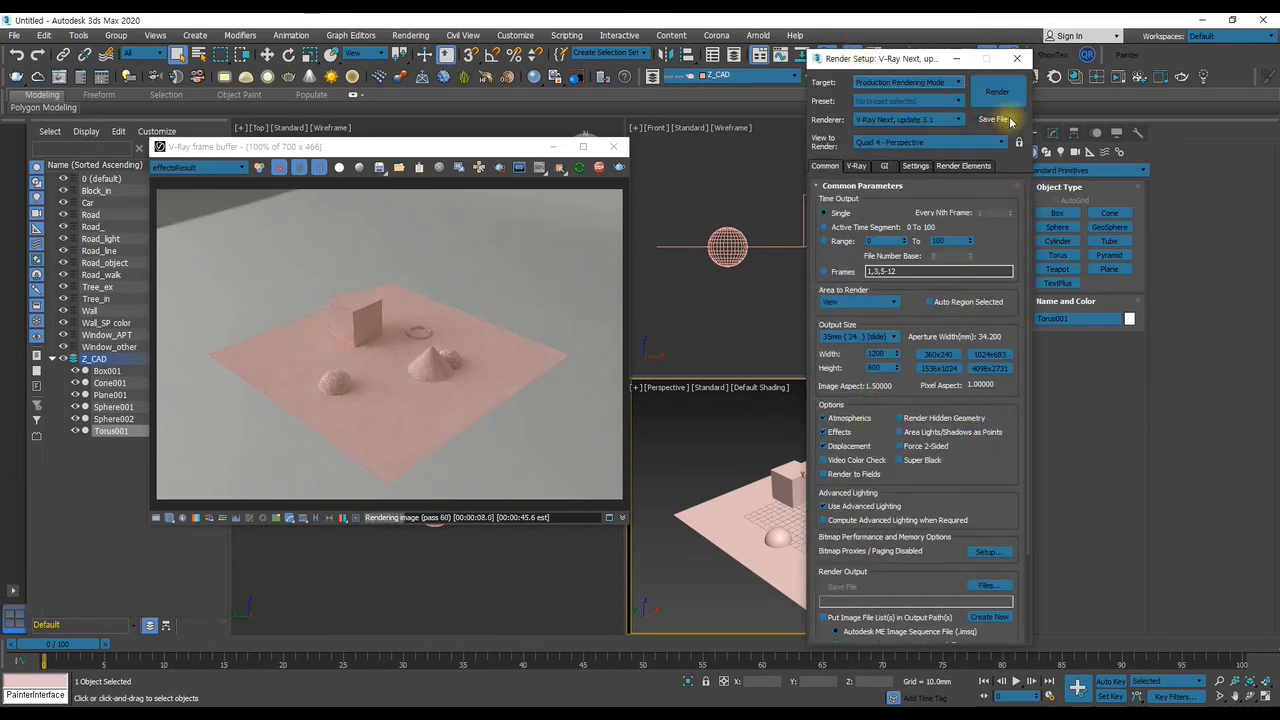
click(1025, 60)
Delete the VRayDenoiser render element from the render setup and close it
scroll(806, 453, up, 6)
middle_drag(822, 464, 834, 456)
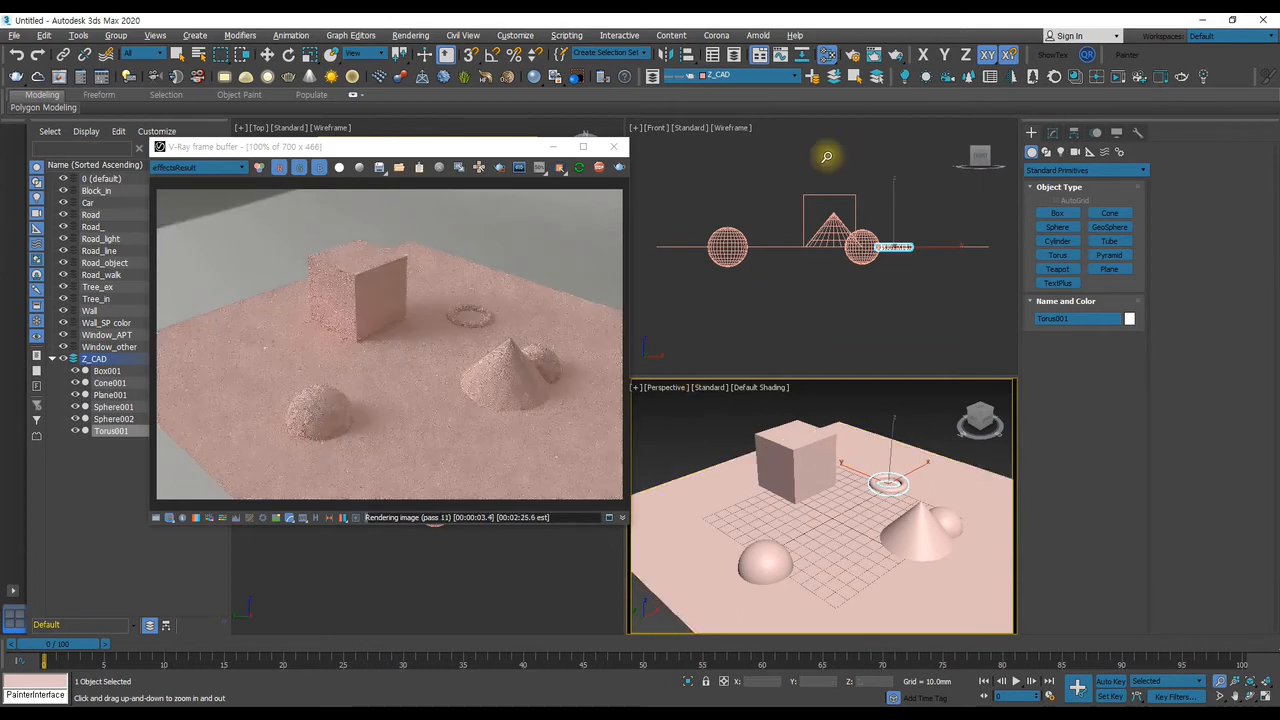
click(854, 57)
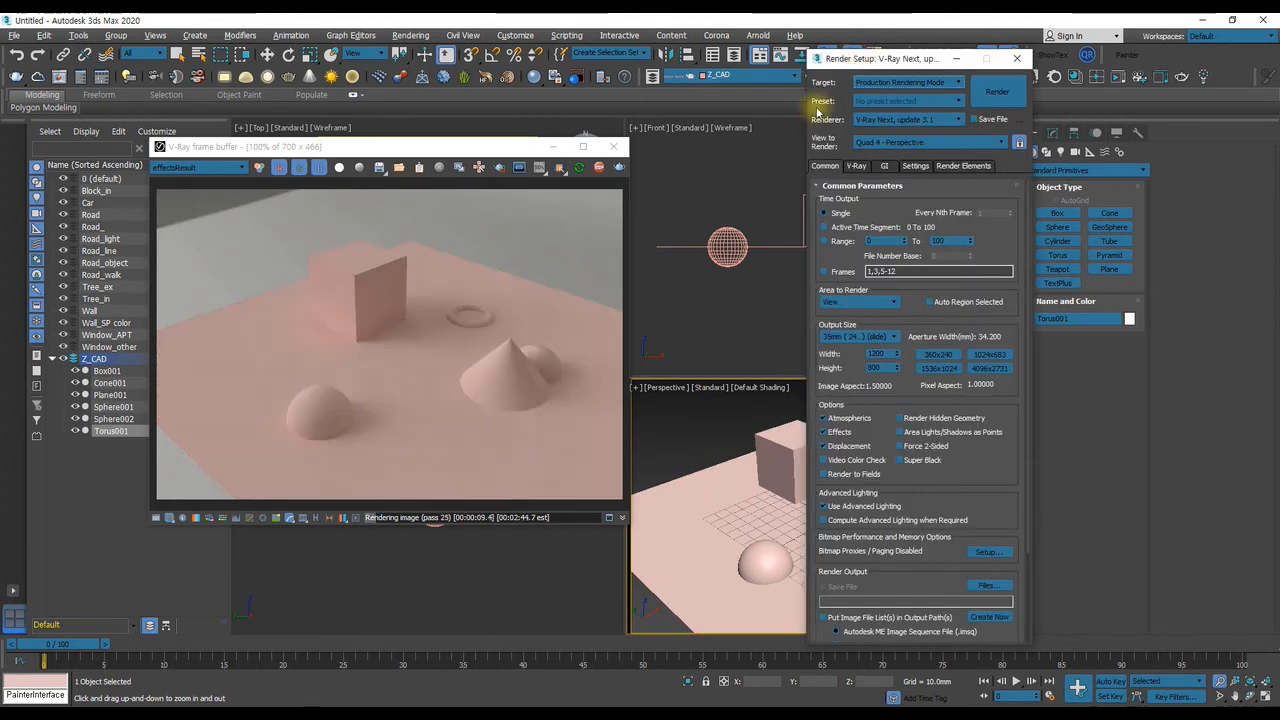
click(952, 165)
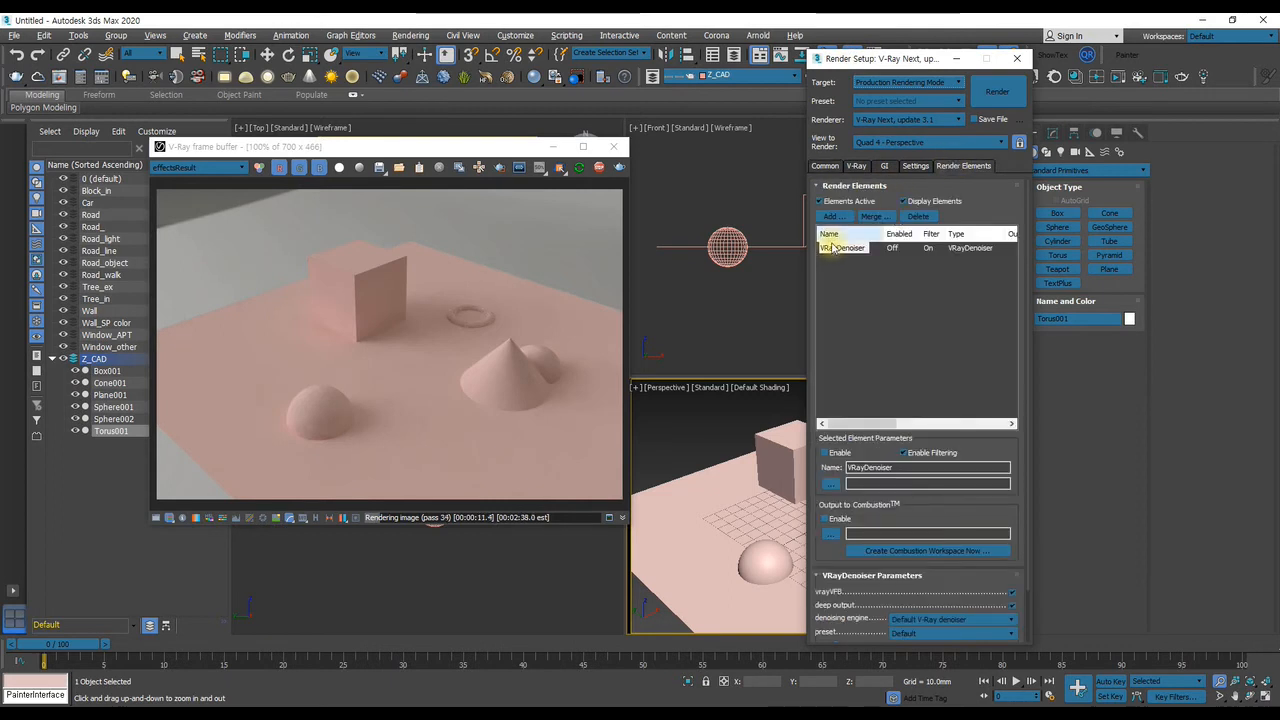
click(930, 217)
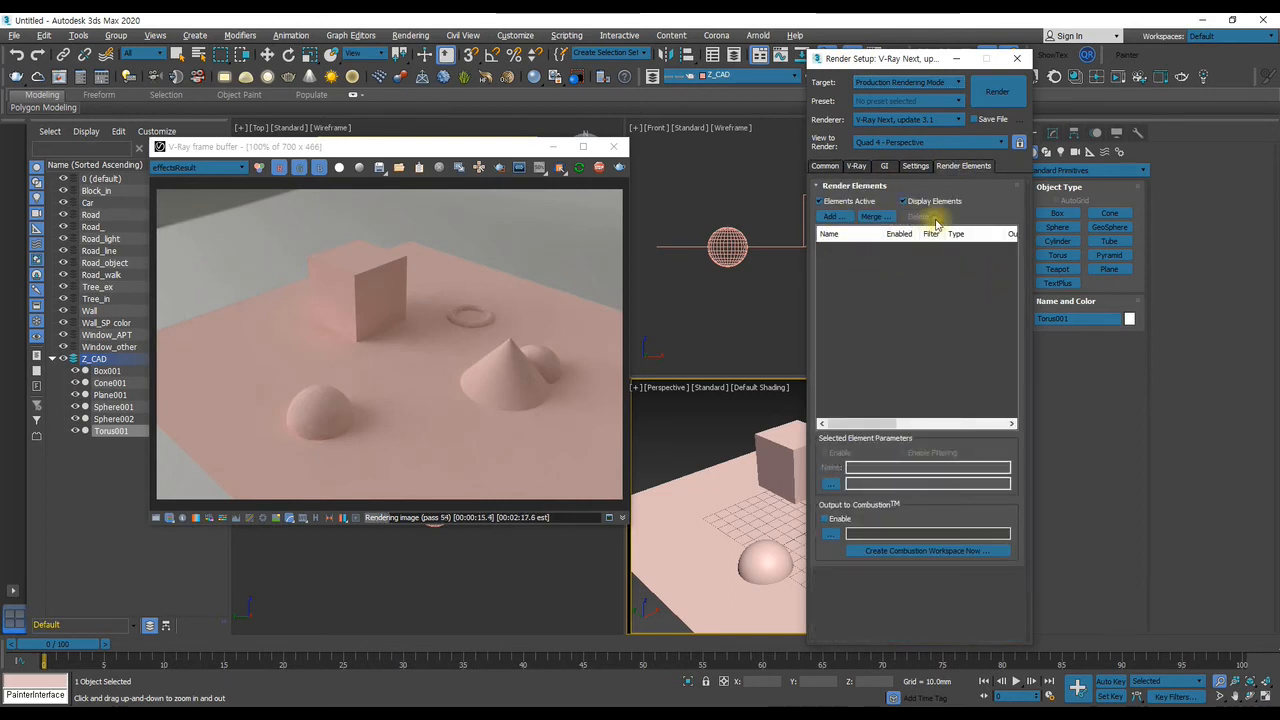
click(1017, 58)
Restart the interactive rendering without the denoiser and examine the primitives in the Perspective view from several angles
click(580, 170)
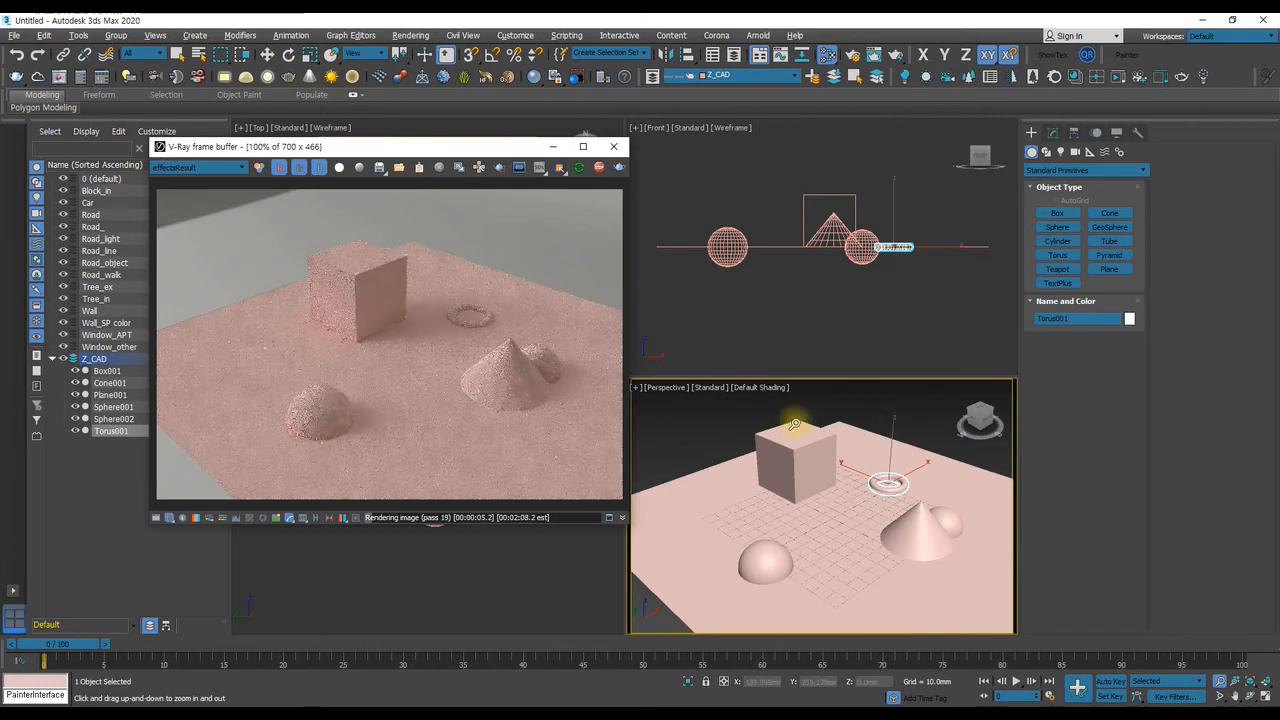
alt+middle_drag(869, 466, 830, 456)
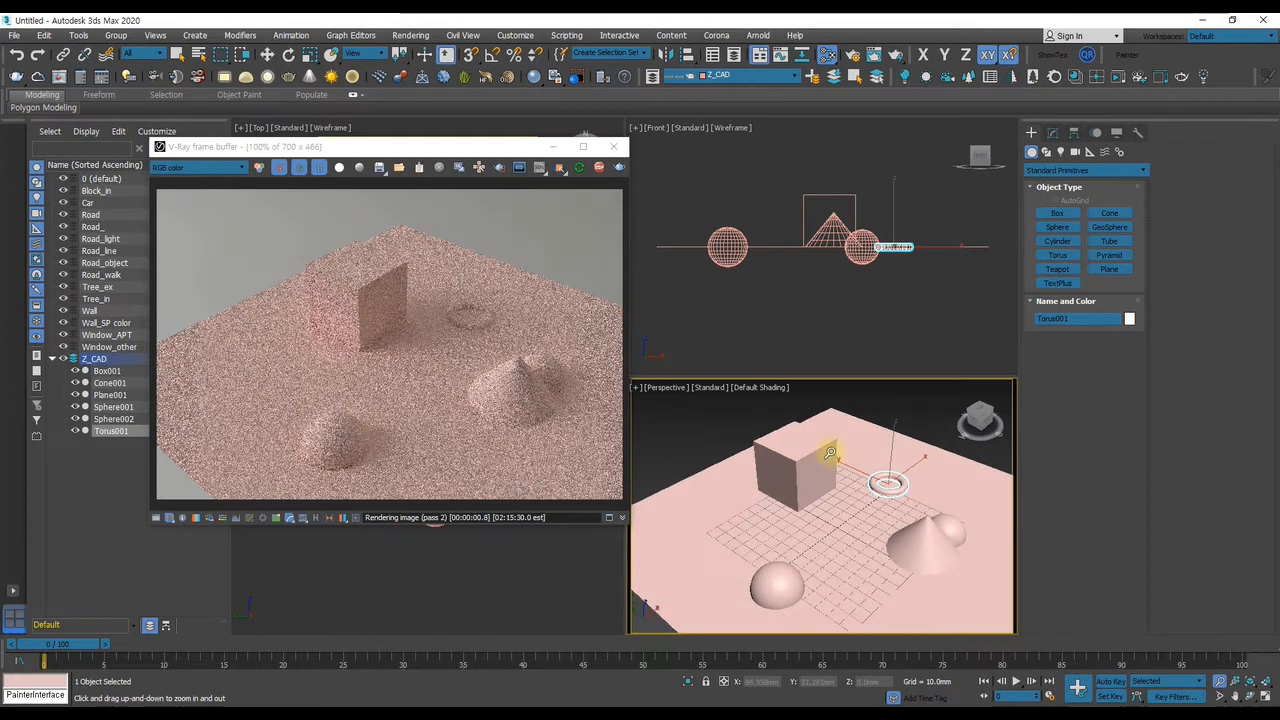
click(604, 173)
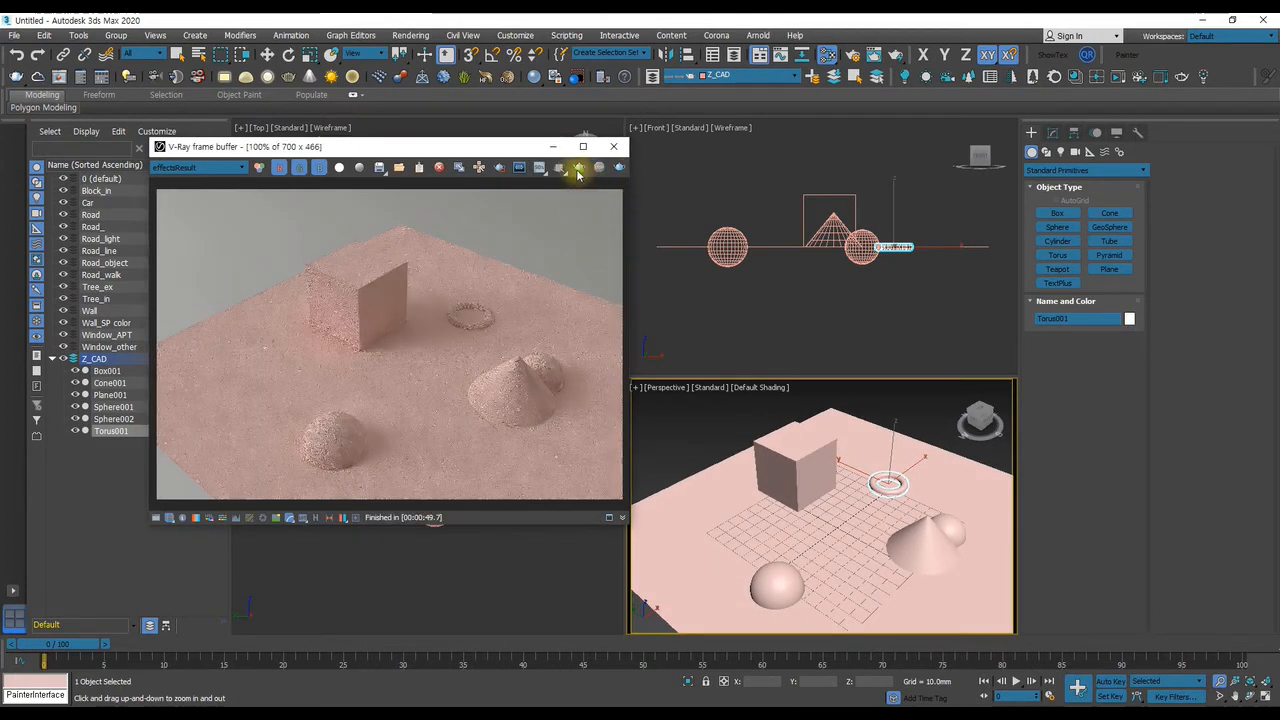
click(583, 169)
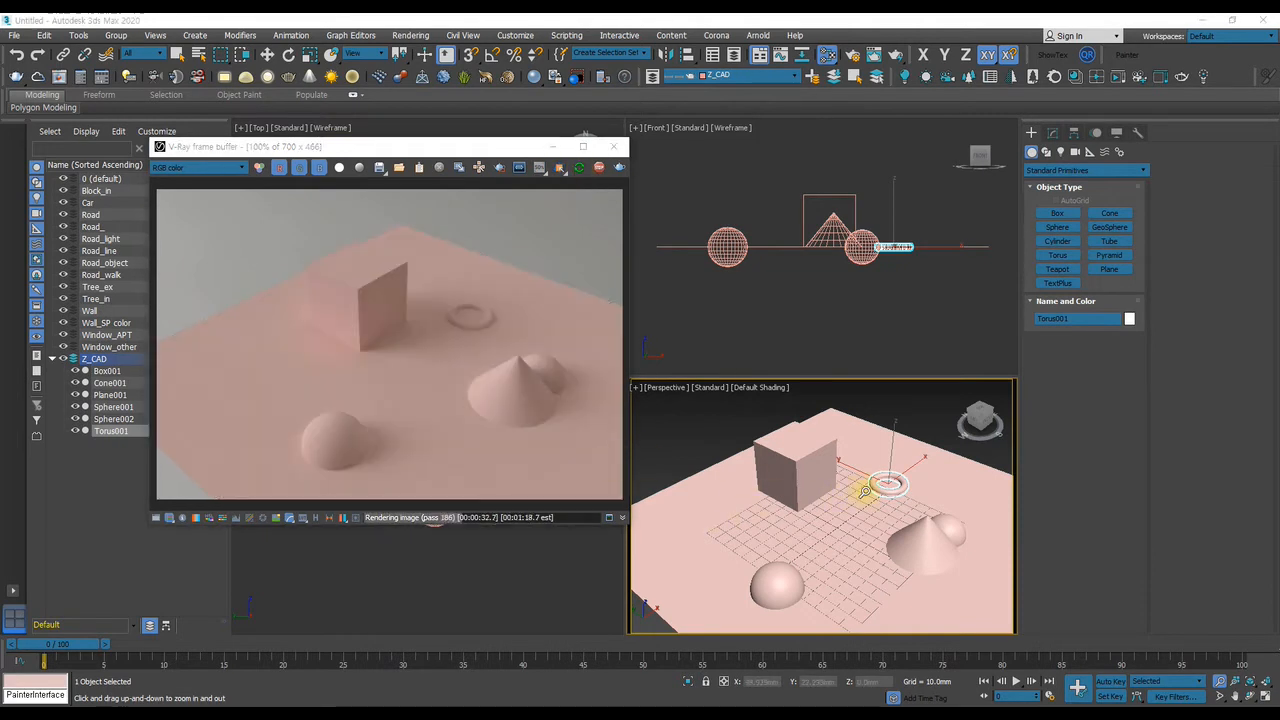
mouse_move(864, 491)
alt+middle_down()
mouse_move(863, 506)
mouse_move(857, 475)
alt+middle_up()
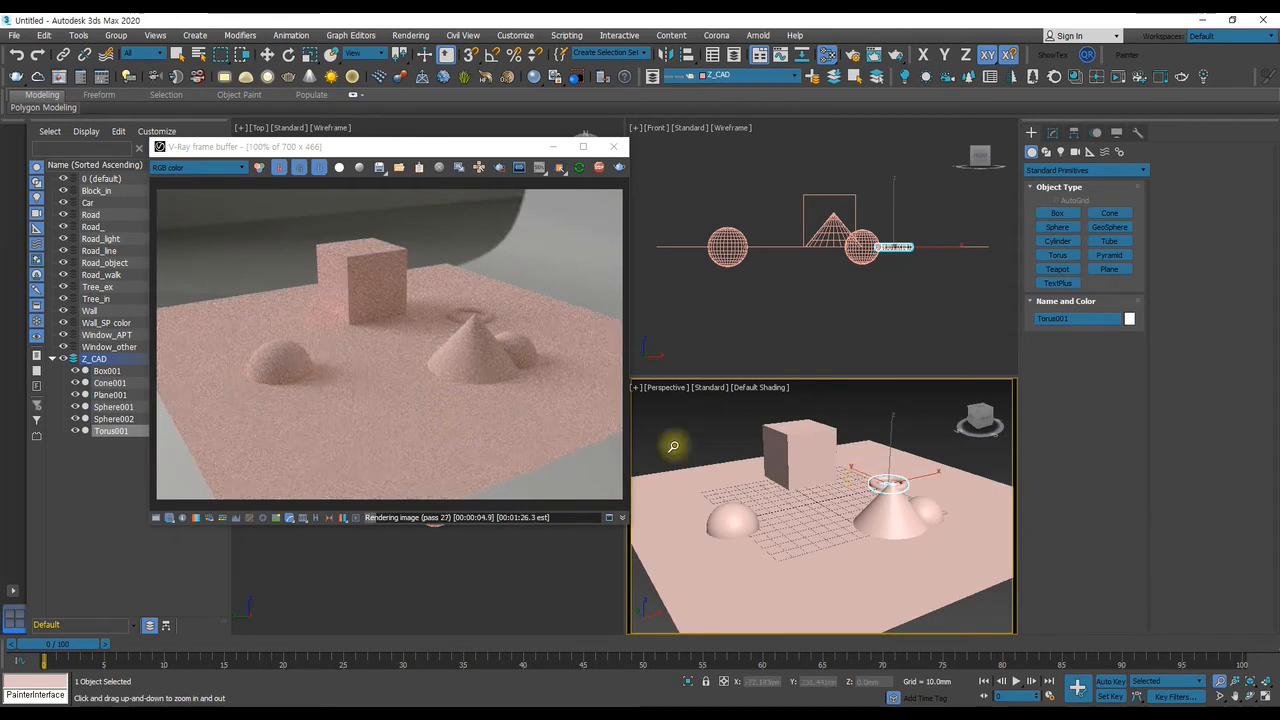
mouse_move(896, 500)
alt+middle_down()
mouse_move(940, 512)
mouse_move(855, 492)
mouse_move(840, 462)
mouse_move(877, 502)
alt+middle_up()
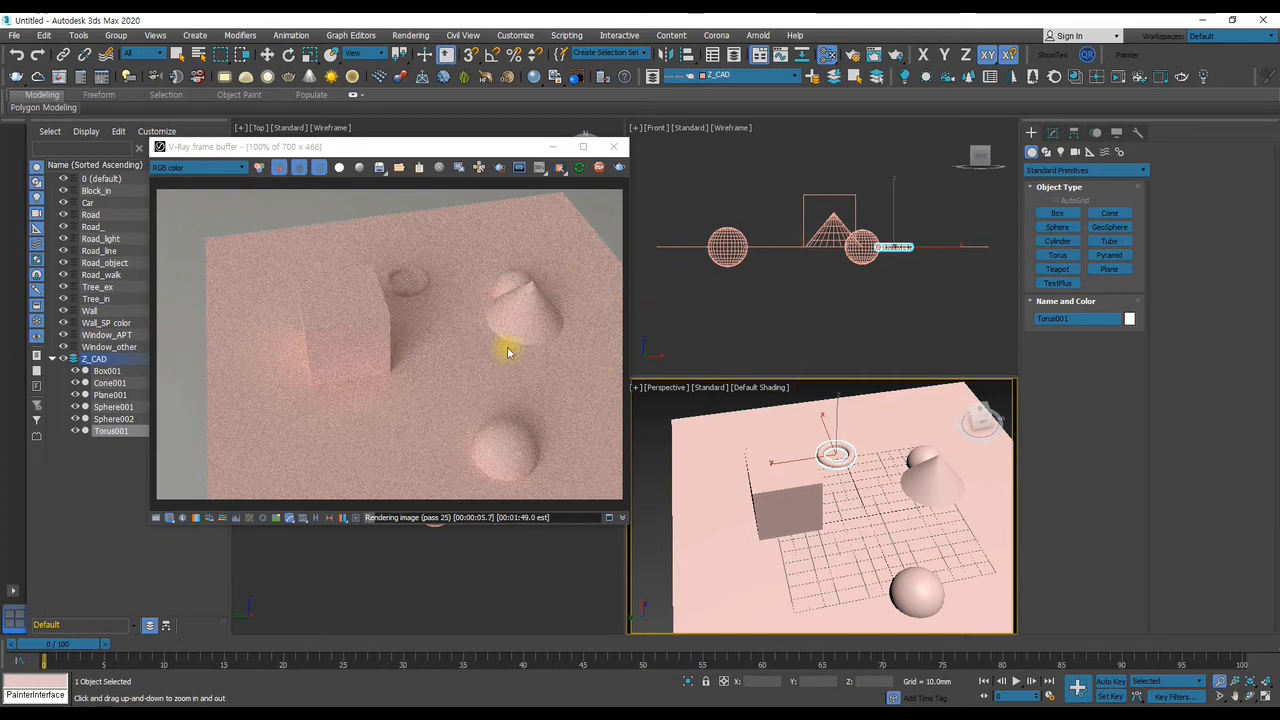
alt+middle_drag(952, 458, 860, 440)
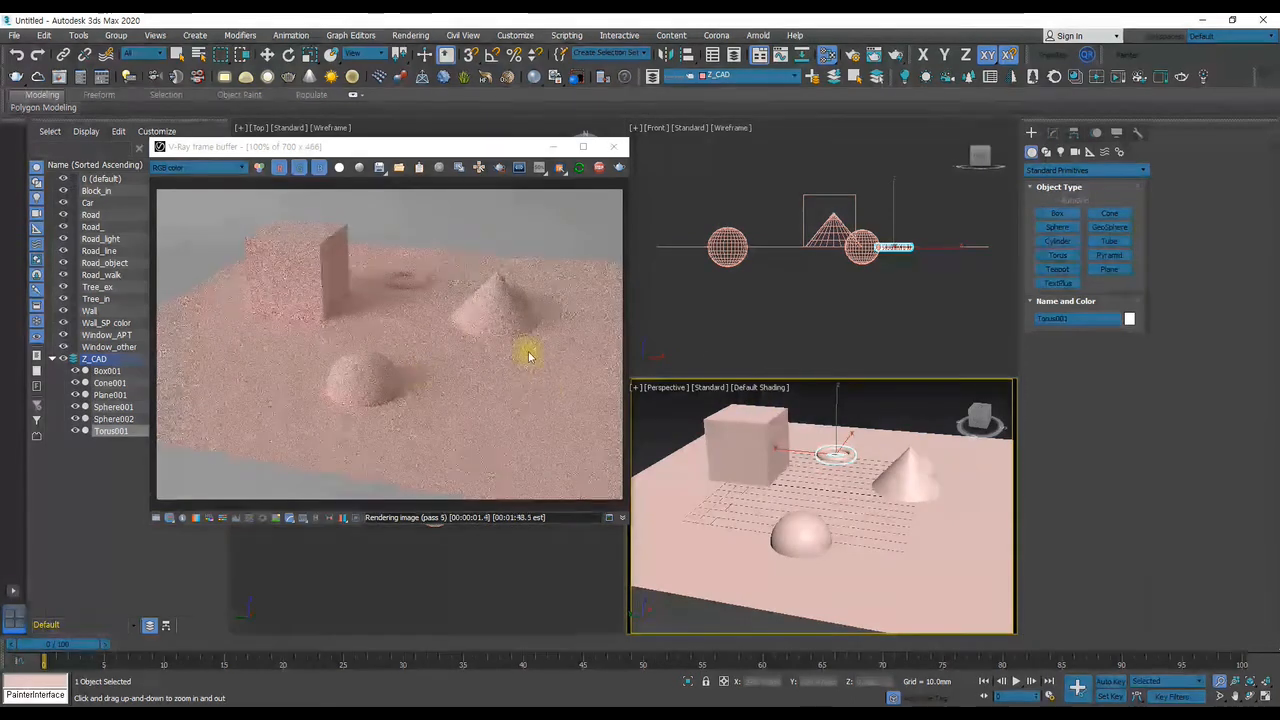
alt+middle_drag(895, 472, 861, 450)
Create a small extra sphere right next to the torus in the Perspective view
key(w)
click(906, 486)
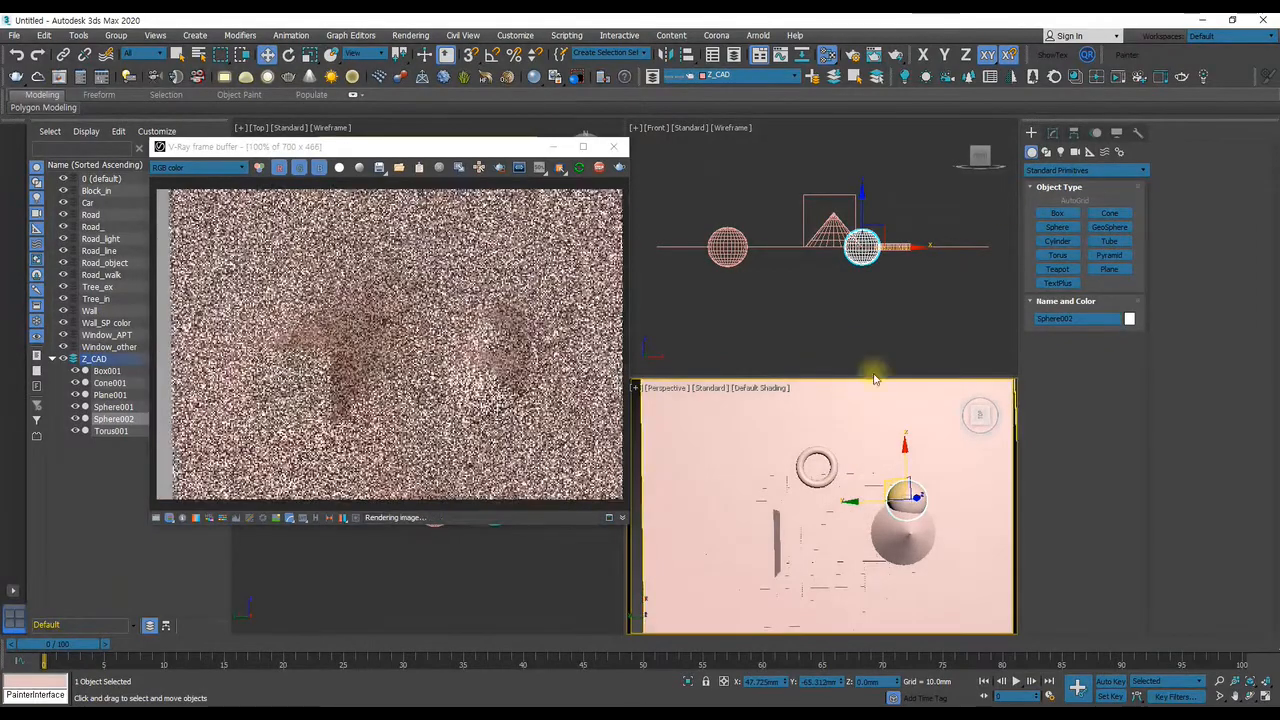
click(1052, 132)
click(1031, 132)
click(1057, 227)
scroll(860, 475, up, 6)
drag(874, 481, 889, 465)
right_click(862, 478)
scroll(893, 469, down, 5)
alt+middle_drag(893, 469, 823, 414)
scroll(823, 416, up, 4)
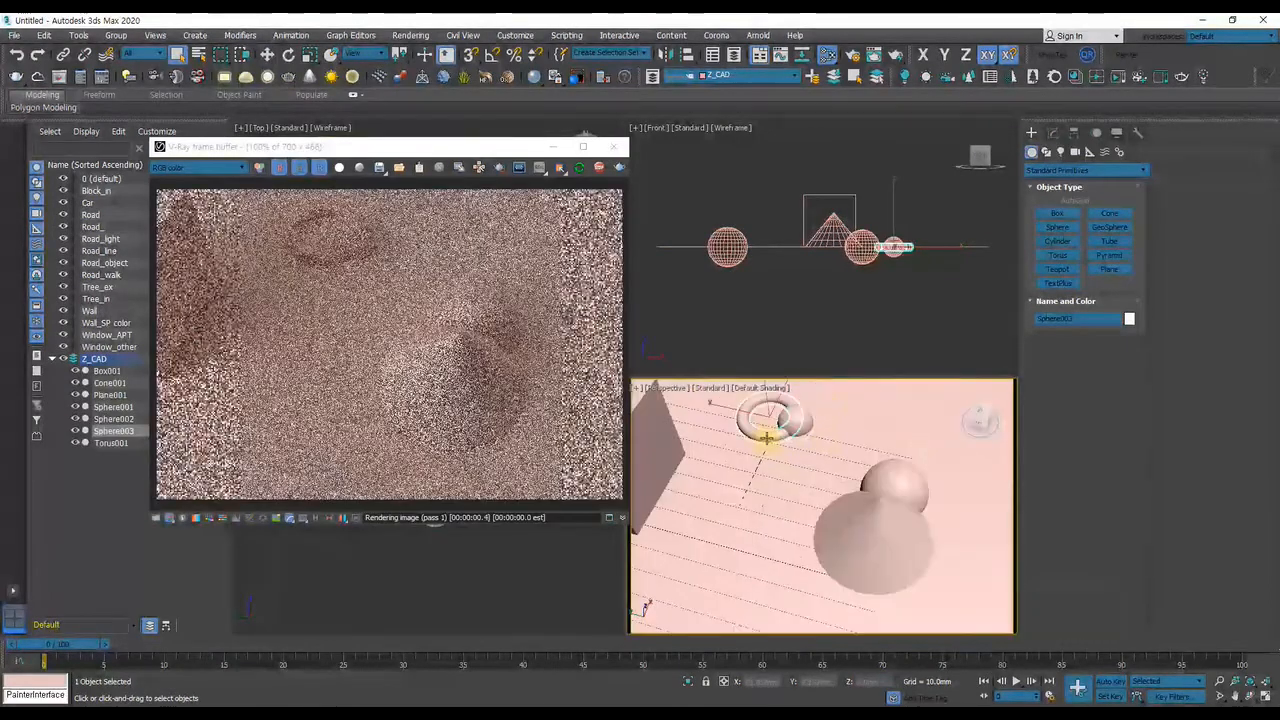
Select the box, cone, torus and all three spheres without the ground plane, and nudge them slightly upward in the Front view
click(766, 438)
ctrl+click(803, 423)
ctrl+click(911, 486)
ctrl+click(872, 526)
middle_drag(872, 478, 890, 465)
scroll(890, 465, down, 5)
ctrl+click(798, 568)
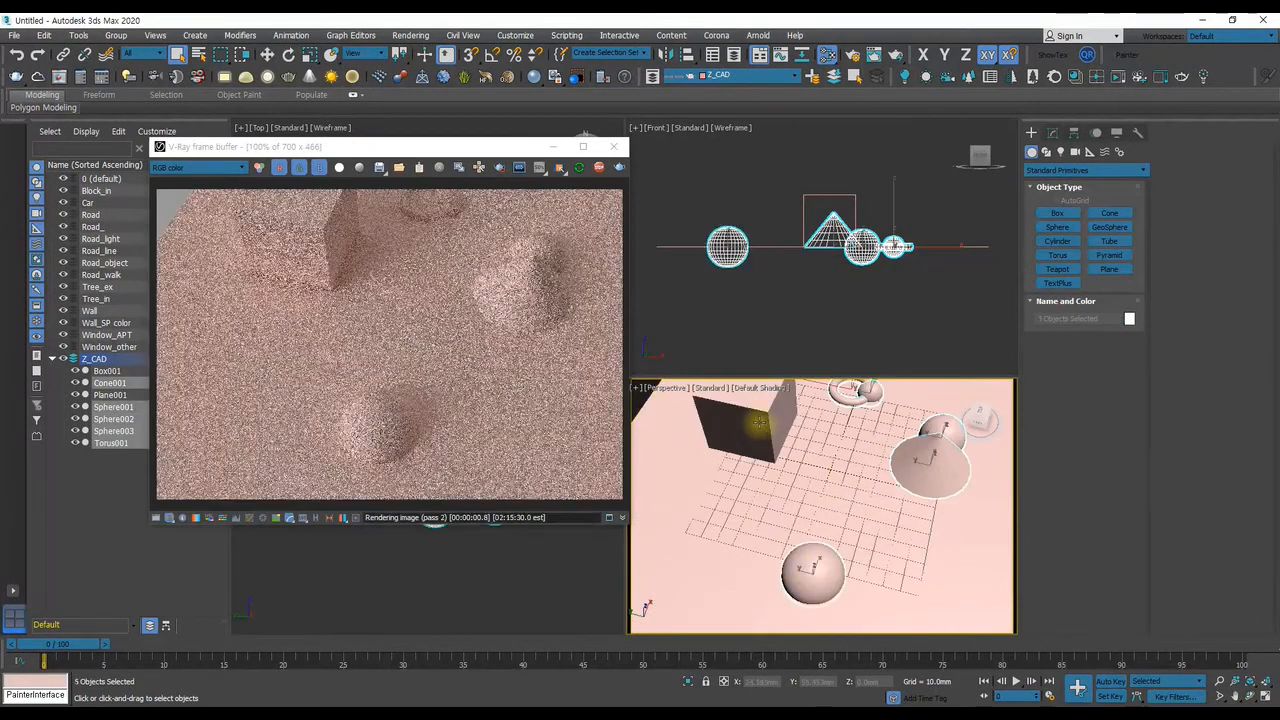
alt+click(804, 551)
ctrl+click(762, 440)
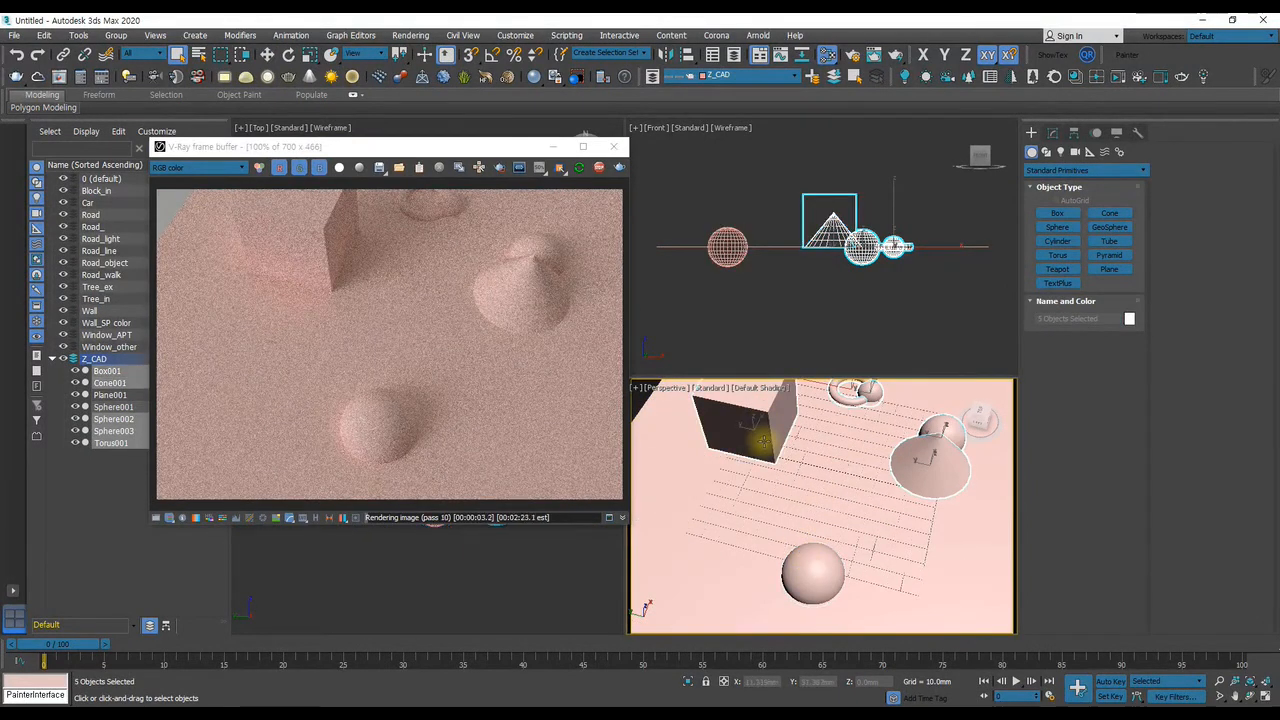
ctrl+click(819, 572)
key(w)
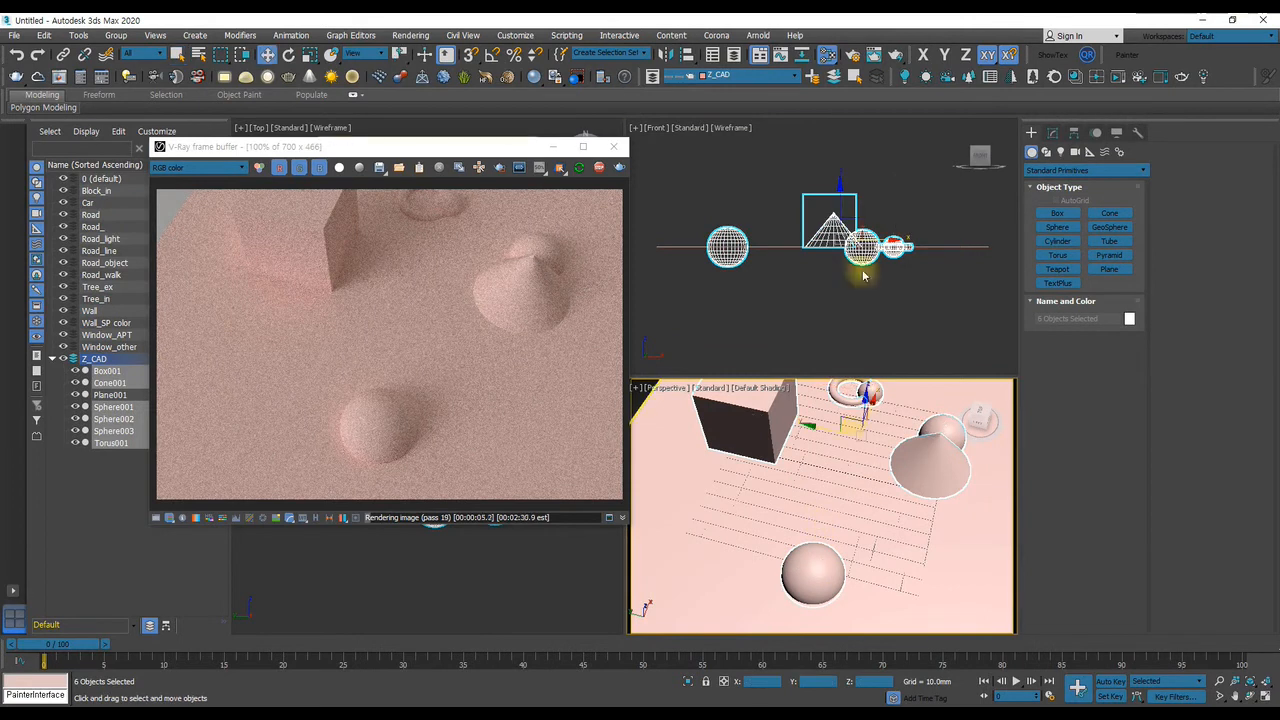
scroll(855, 246, up, 6)
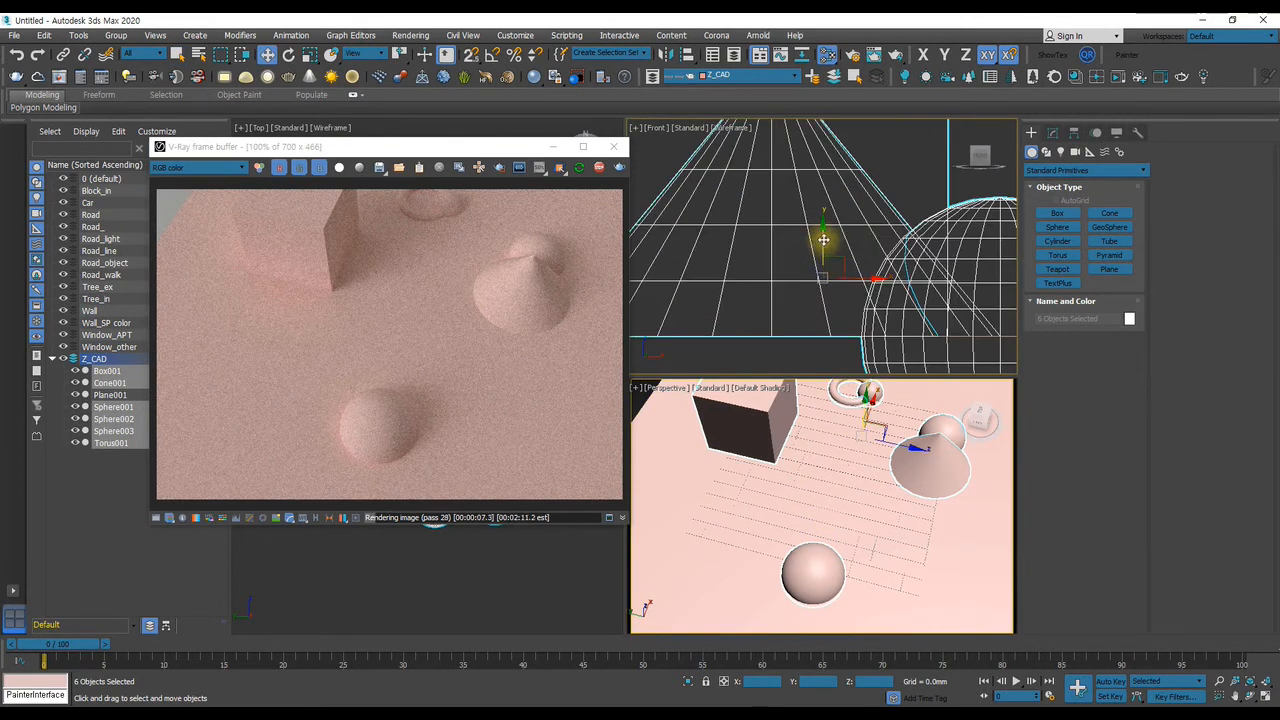
drag(820, 234, 823, 237)
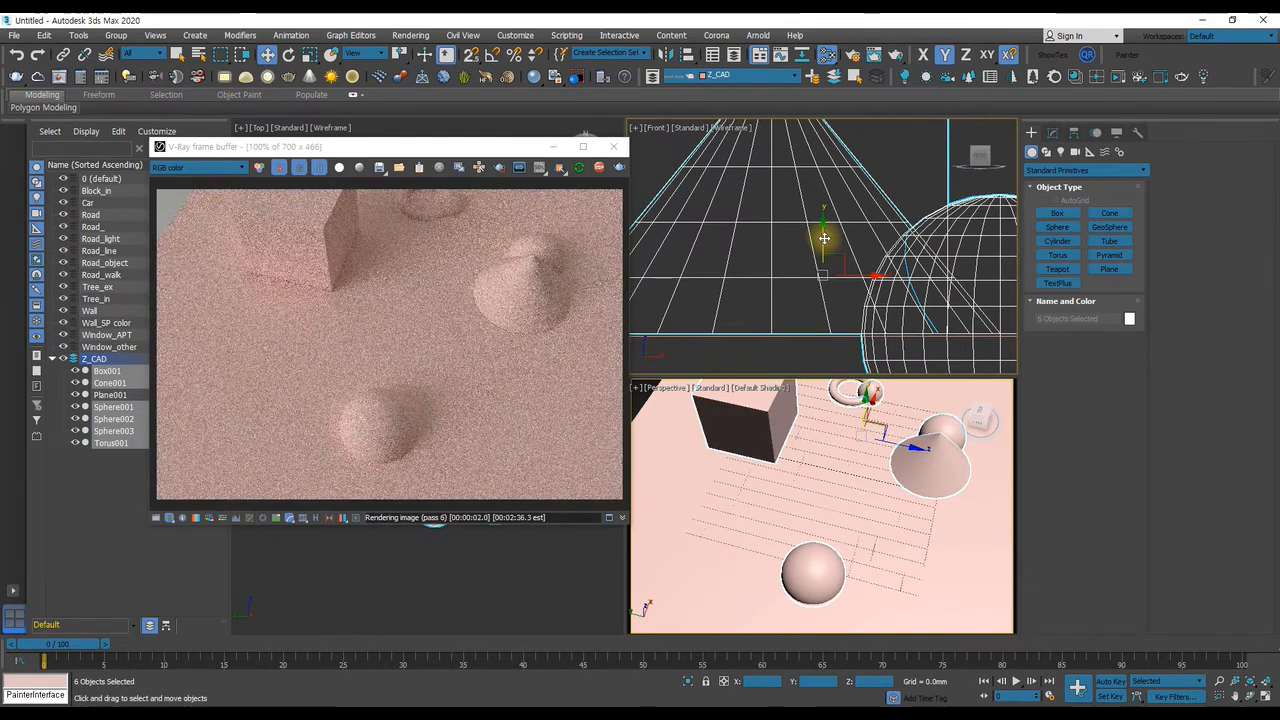
middle_drag(830, 458, 870, 487)
key(q)
scroll(883, 531, down, 3)
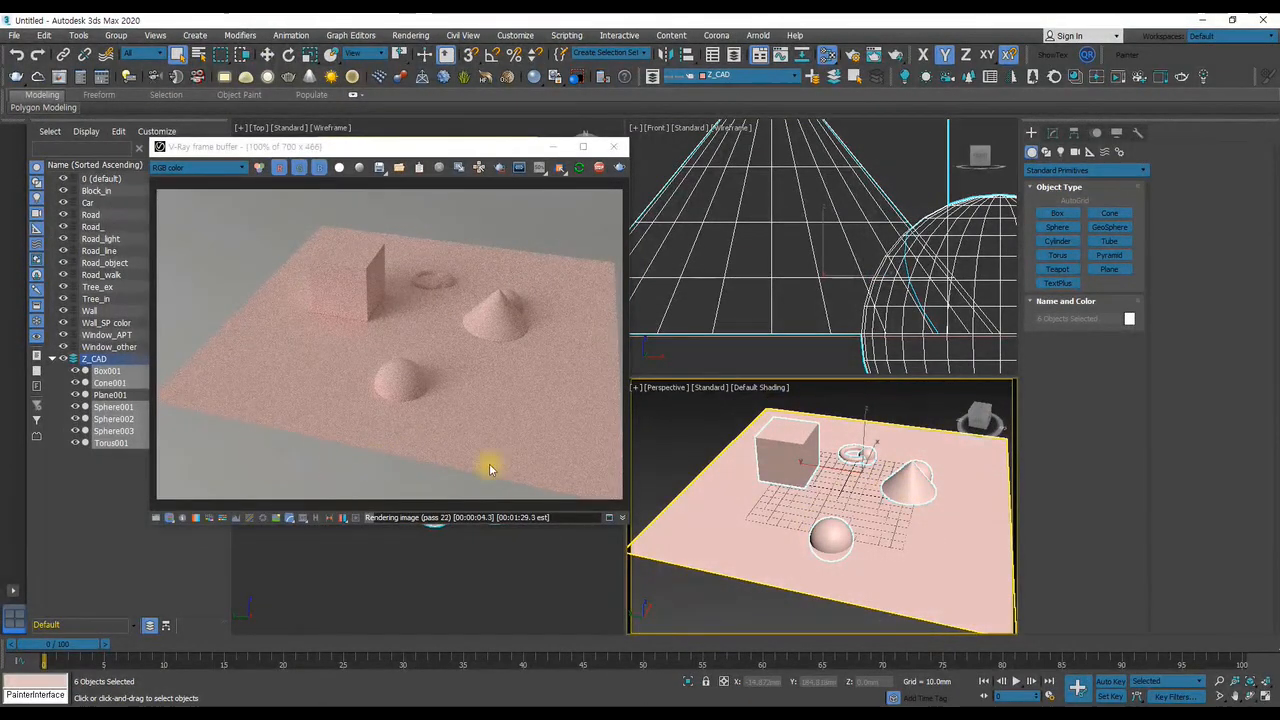
Show the frame buffer's color corrections, enable the Exposure correction and expand its settings
click(157, 517)
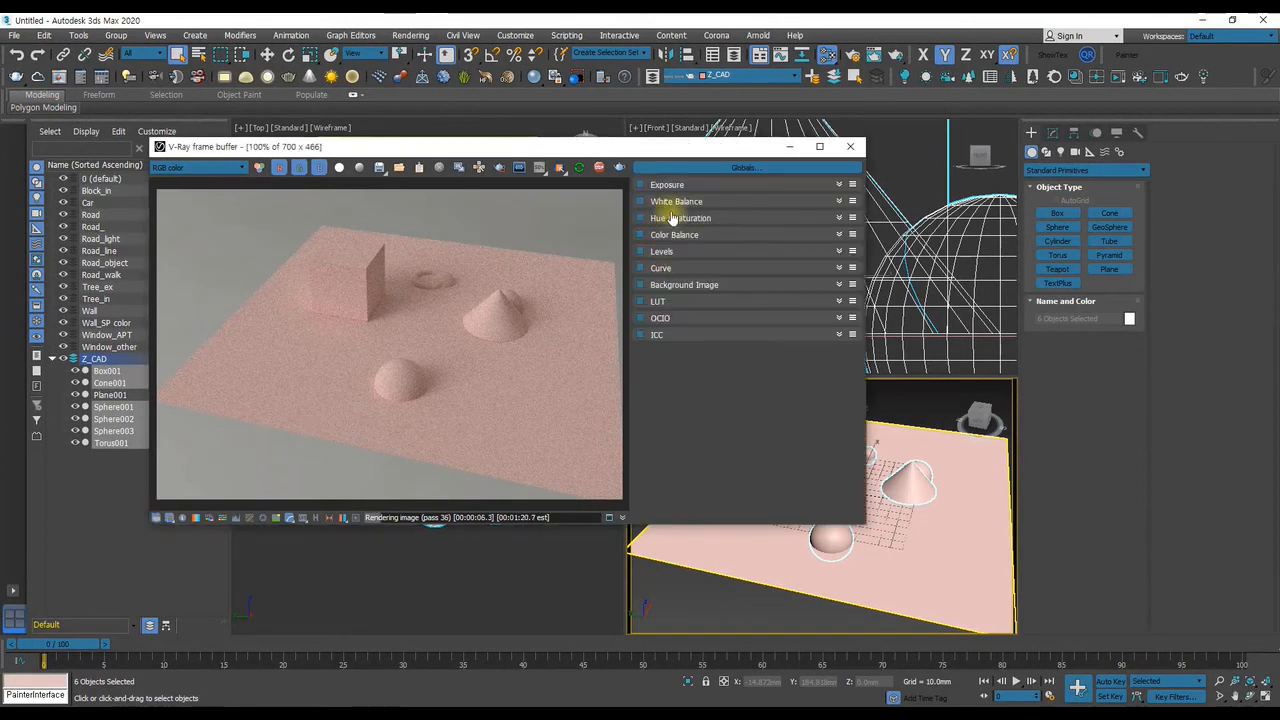
click(641, 185)
click(840, 184)
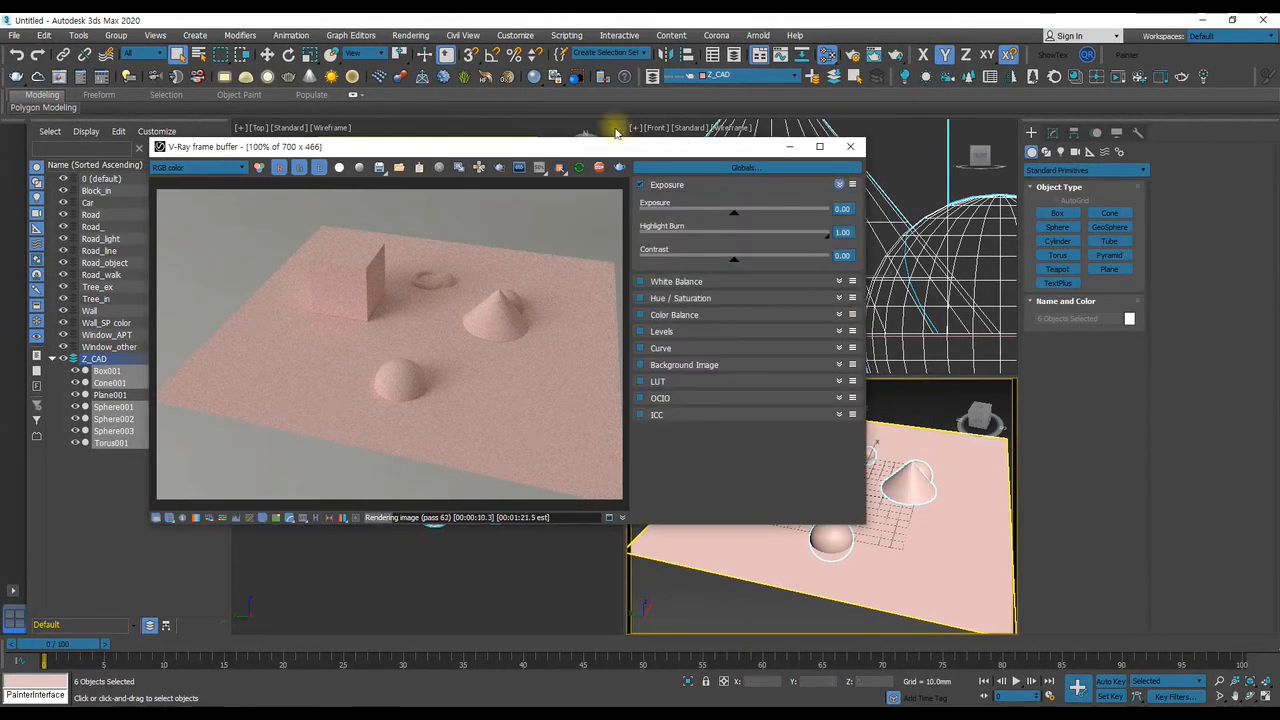
drag(597, 146, 426, 111)
Set the Perspective view's background to Use Environment Background and compare it with the rendered image
alt+middle_drag(906, 478, 885, 514)
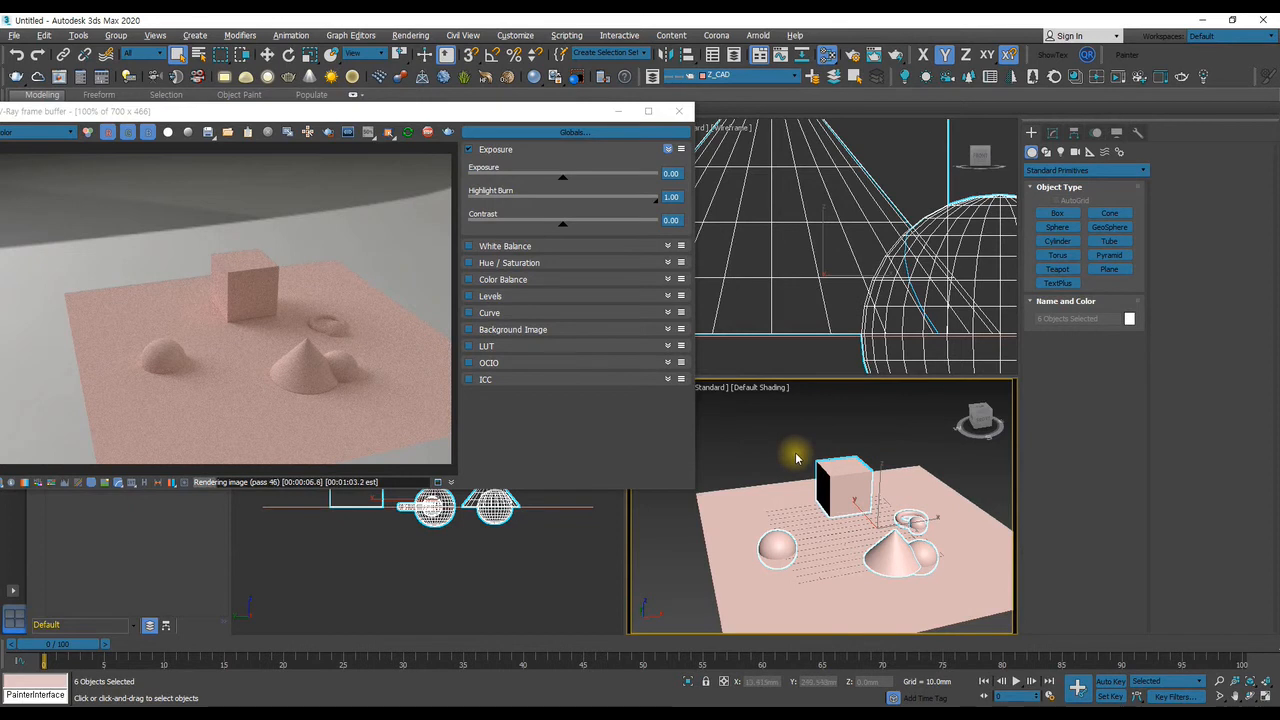
key(alt+b)
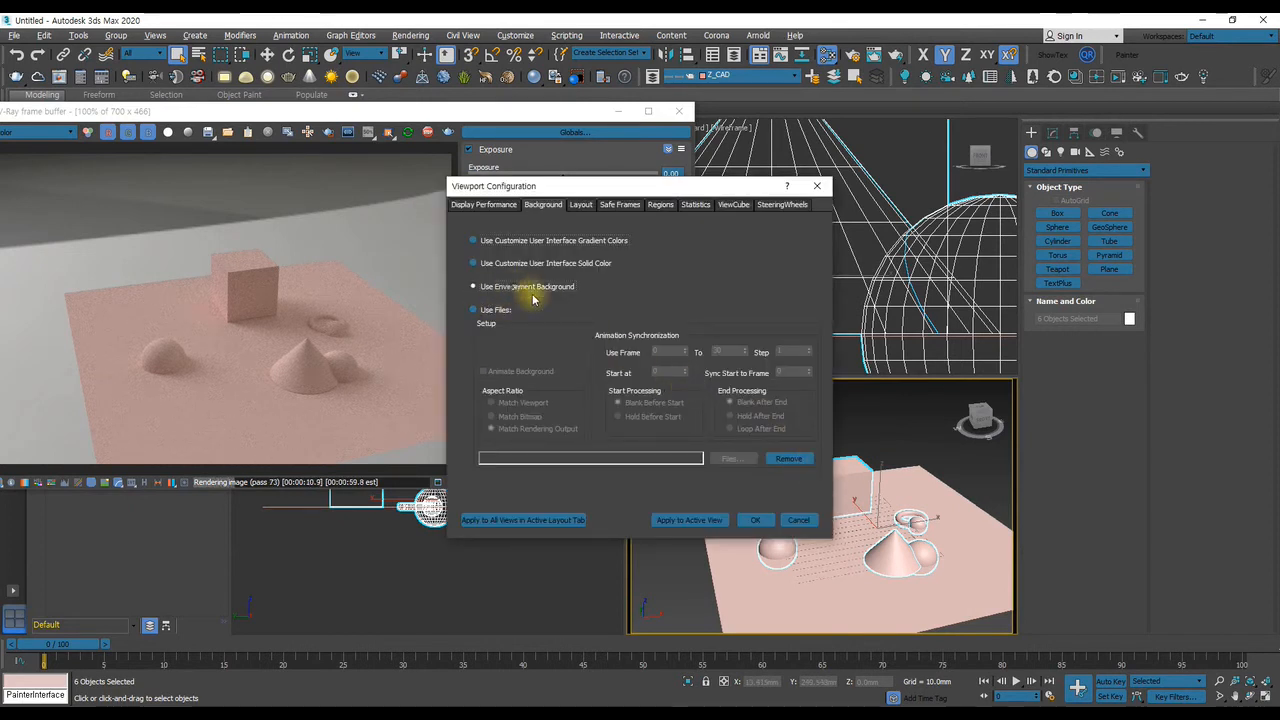
click(755, 520)
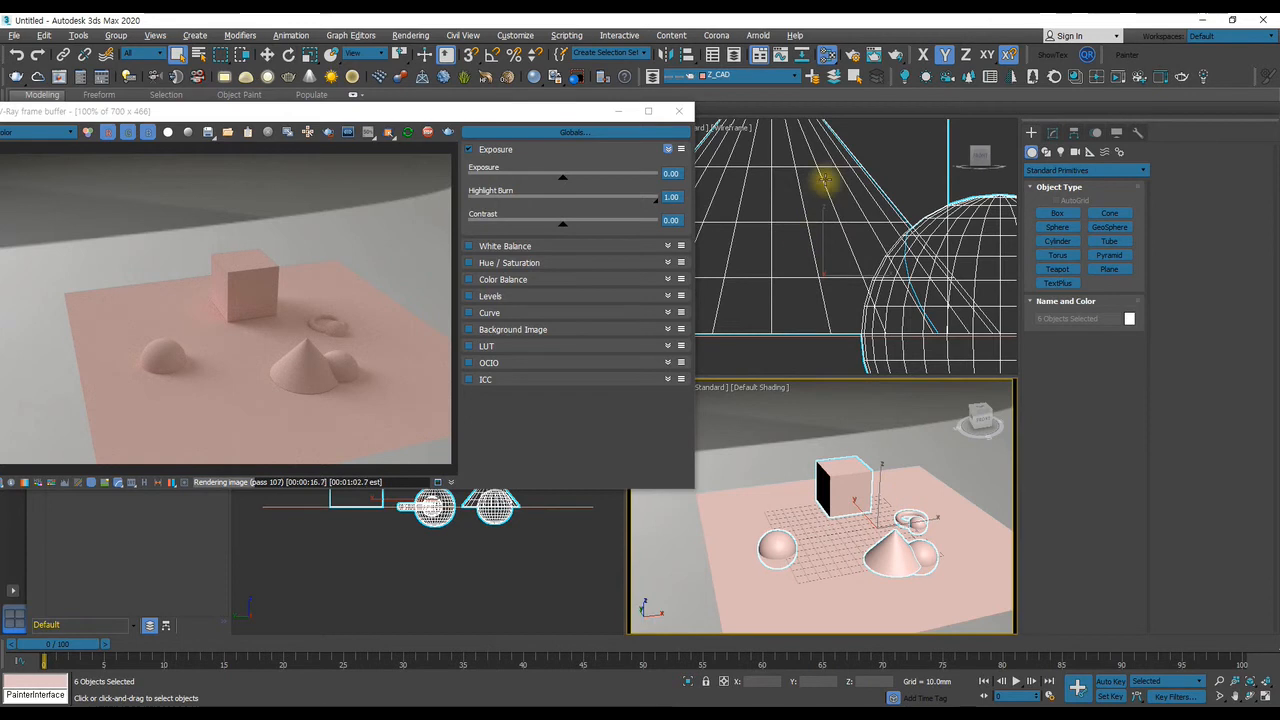
drag(474, 112, 459, 238)
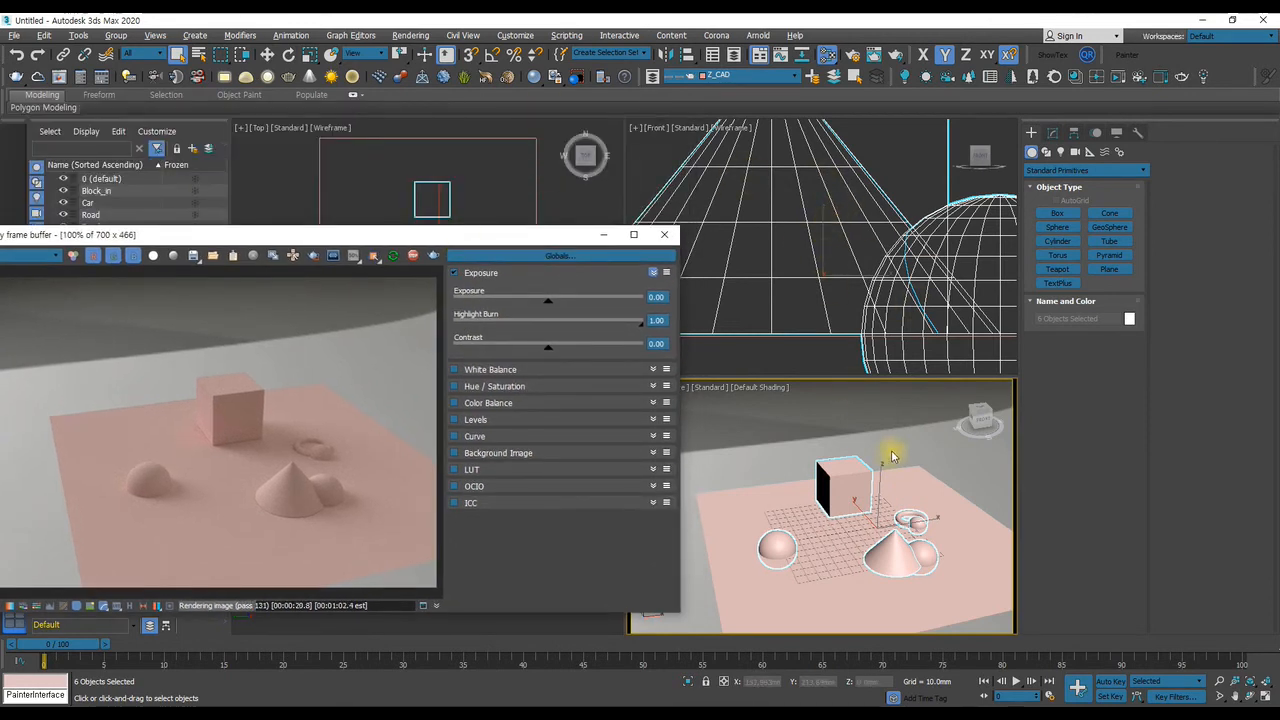
drag(511, 243, 537, 118)
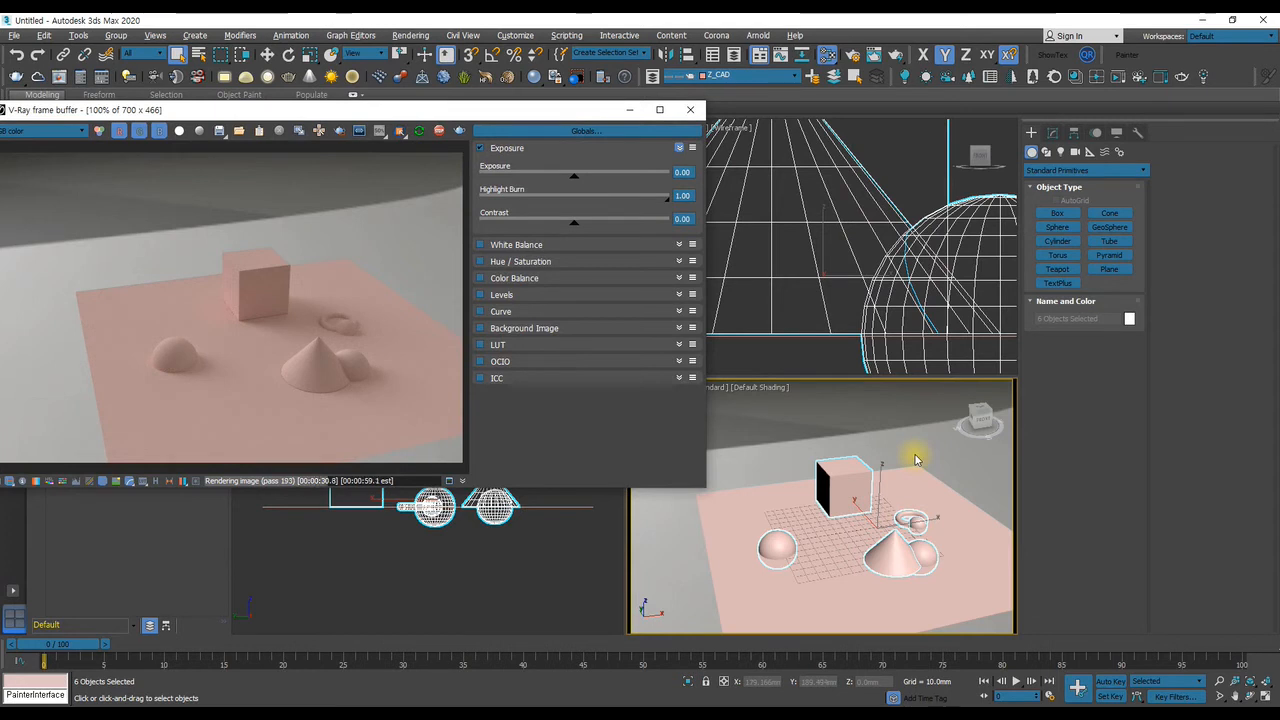
alt+middle_drag(906, 473, 849, 394)
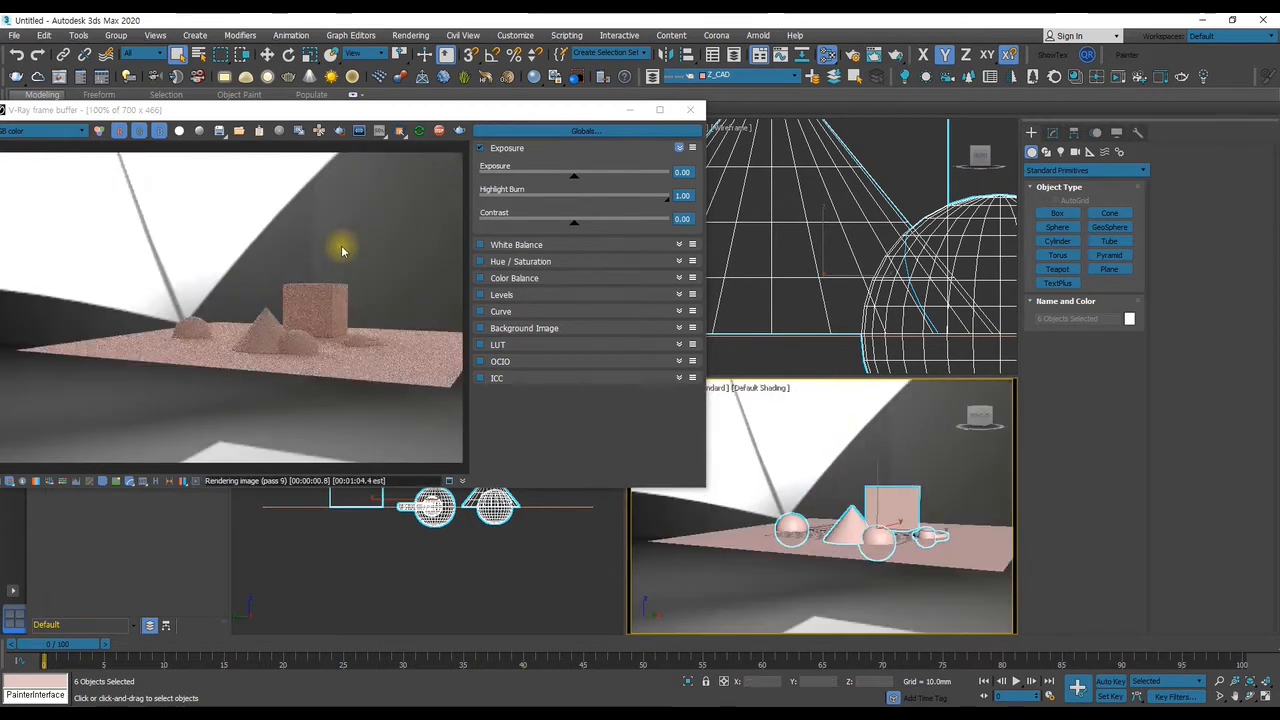
Display the clamped colors in the frame buffer and examine the HDRI's overexposed areas from a low viewing angle
drag(358, 116, 550, 181)
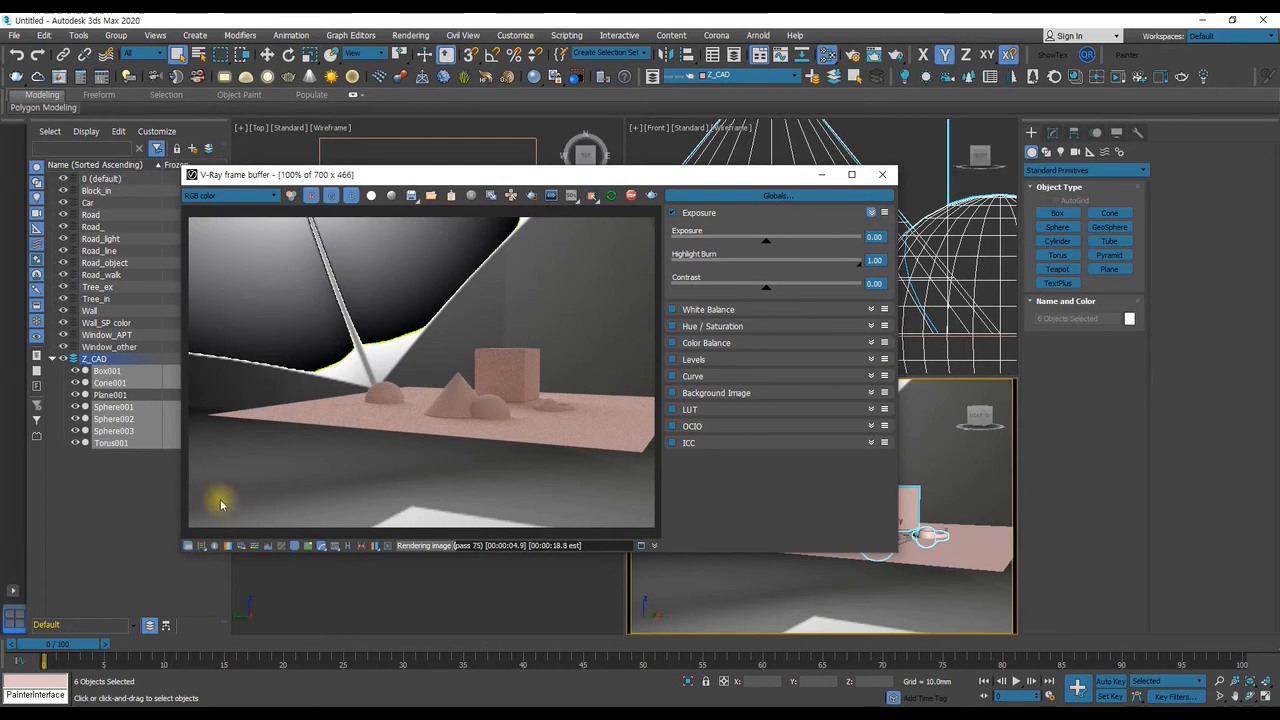
click(201, 546)
click(201, 546)
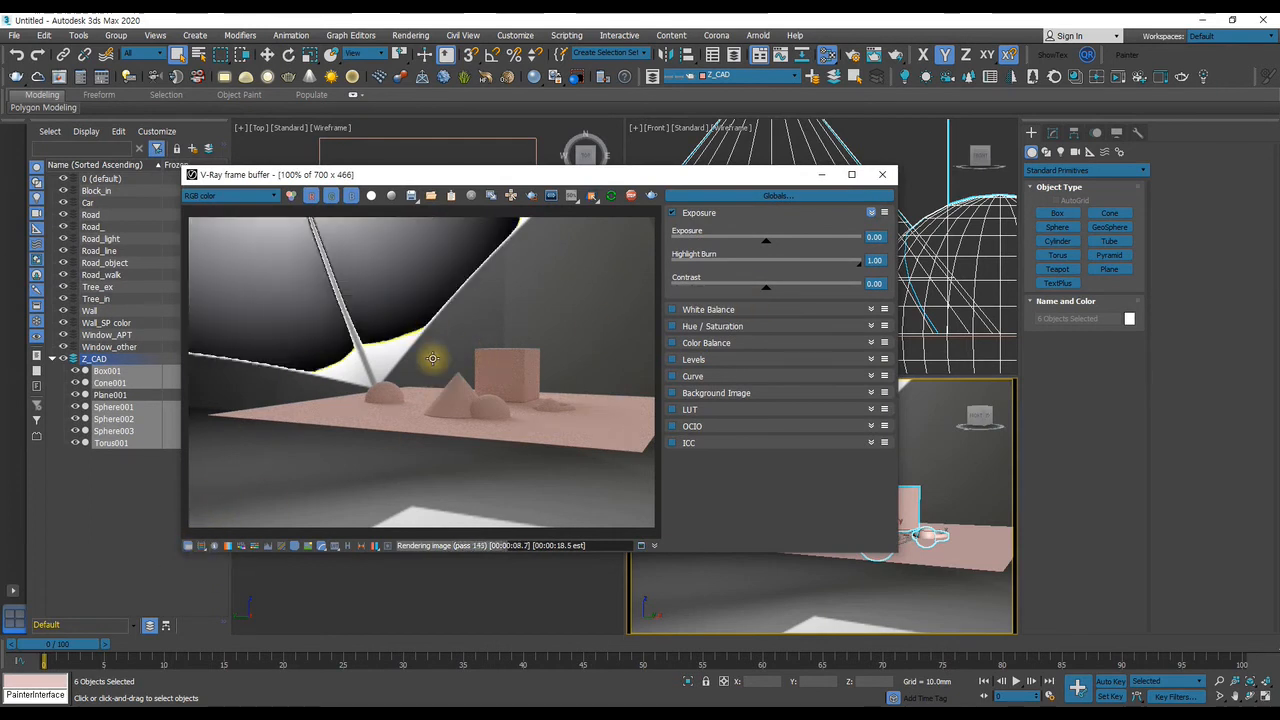
alt+middle_drag(917, 580, 895, 587)
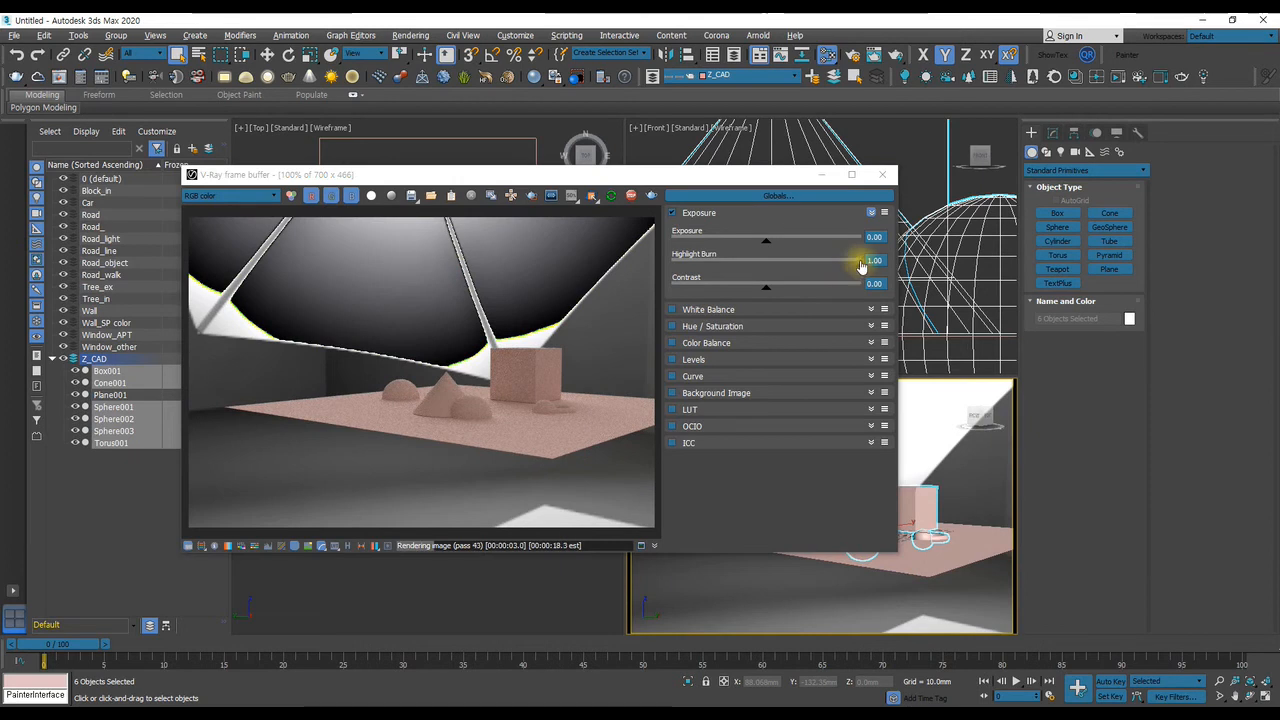
Set the frame buffer's Exposure to 0.33, Highlight Burn to 0.00 and Contrast to 0.25, checking the render from several angles
drag(858, 261, 726, 267)
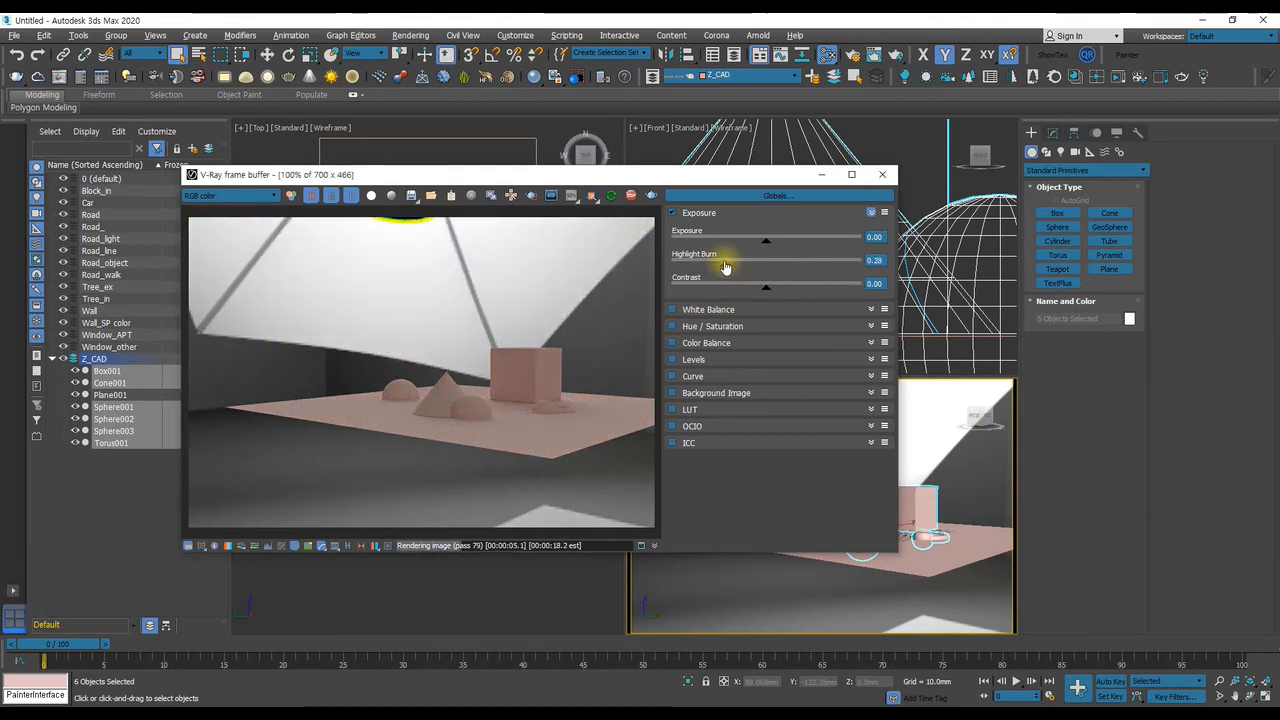
alt+middle_drag(943, 562, 922, 535)
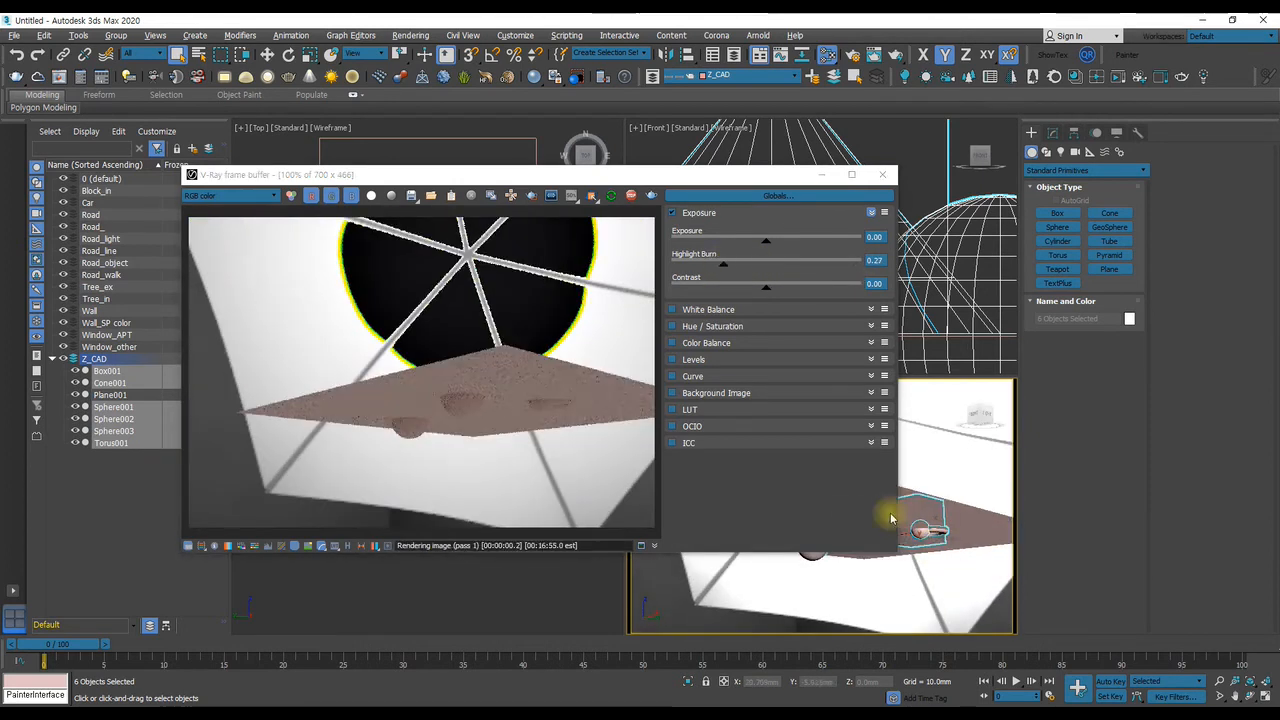
drag(725, 271, 708, 270)
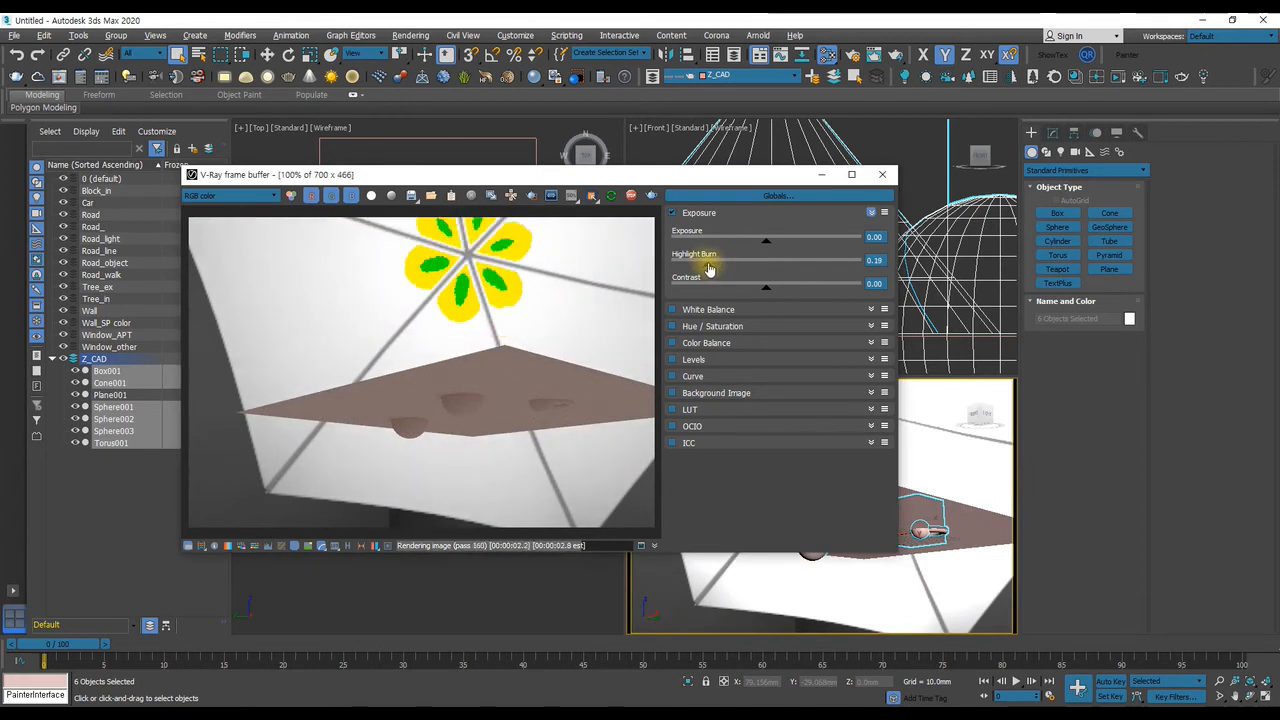
alt+middle_drag(948, 520, 929, 491)
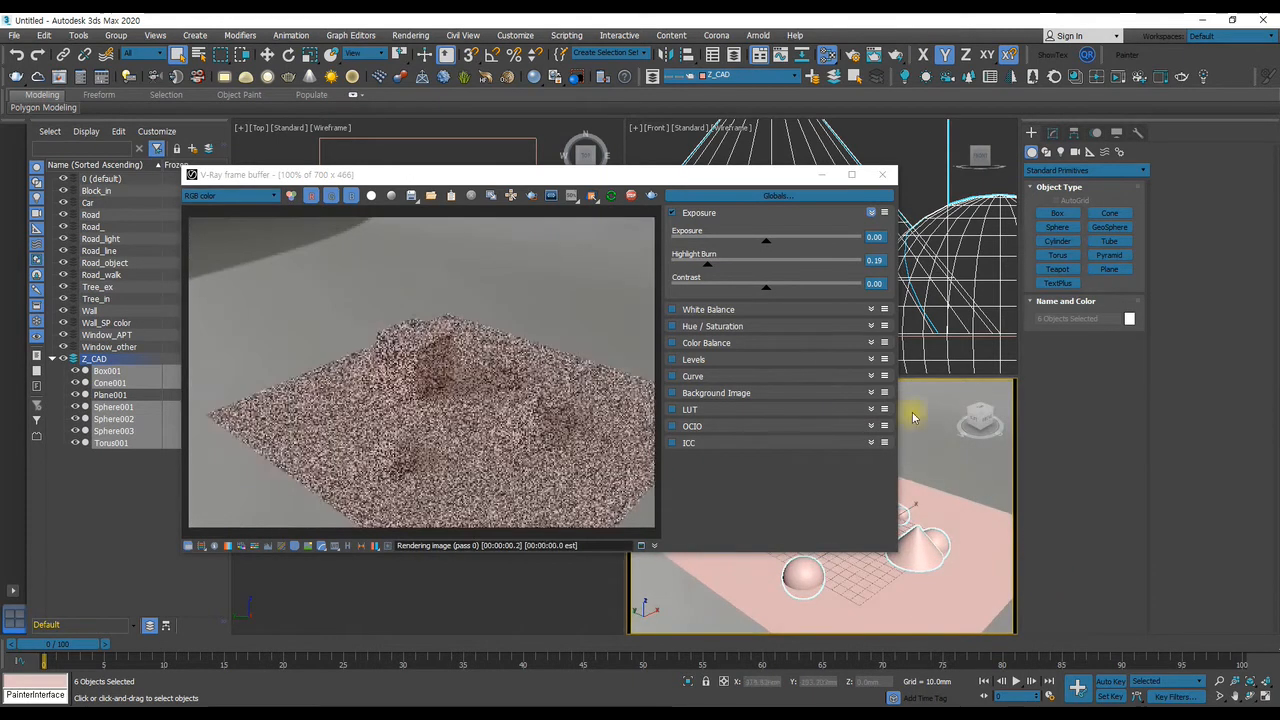
drag(767, 291, 775, 246)
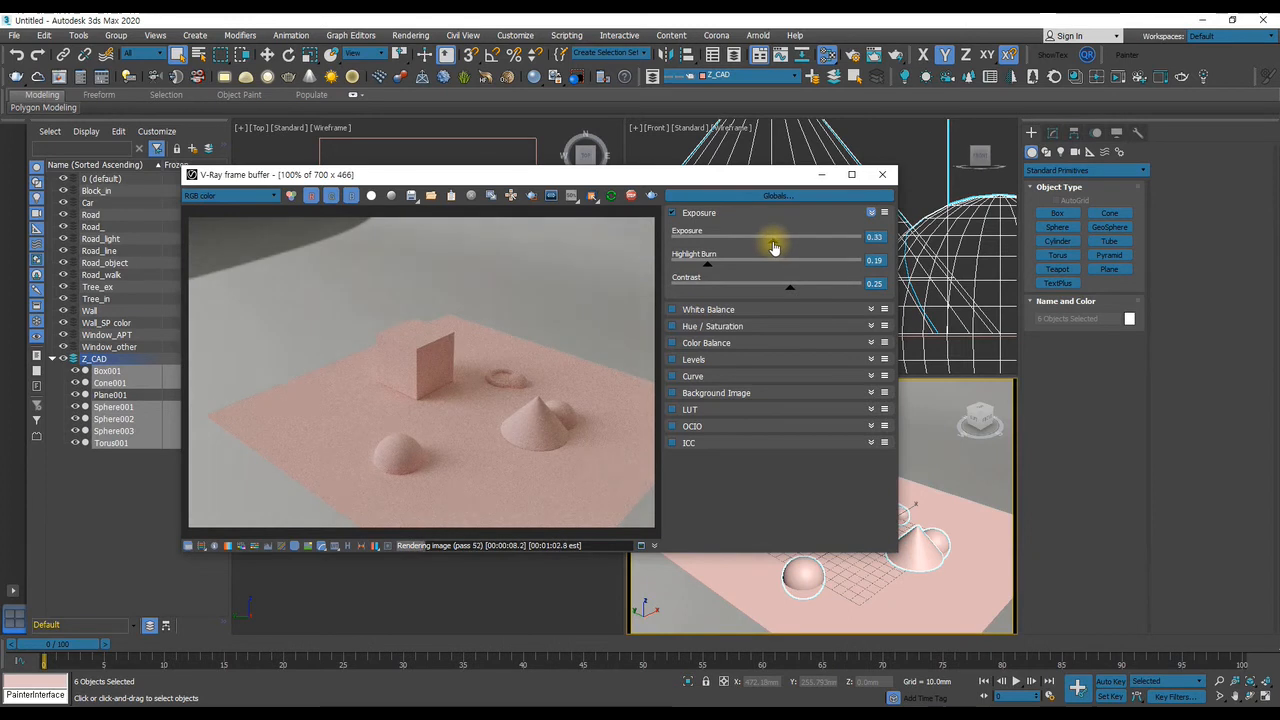
alt+middle_drag(957, 546, 857, 495)
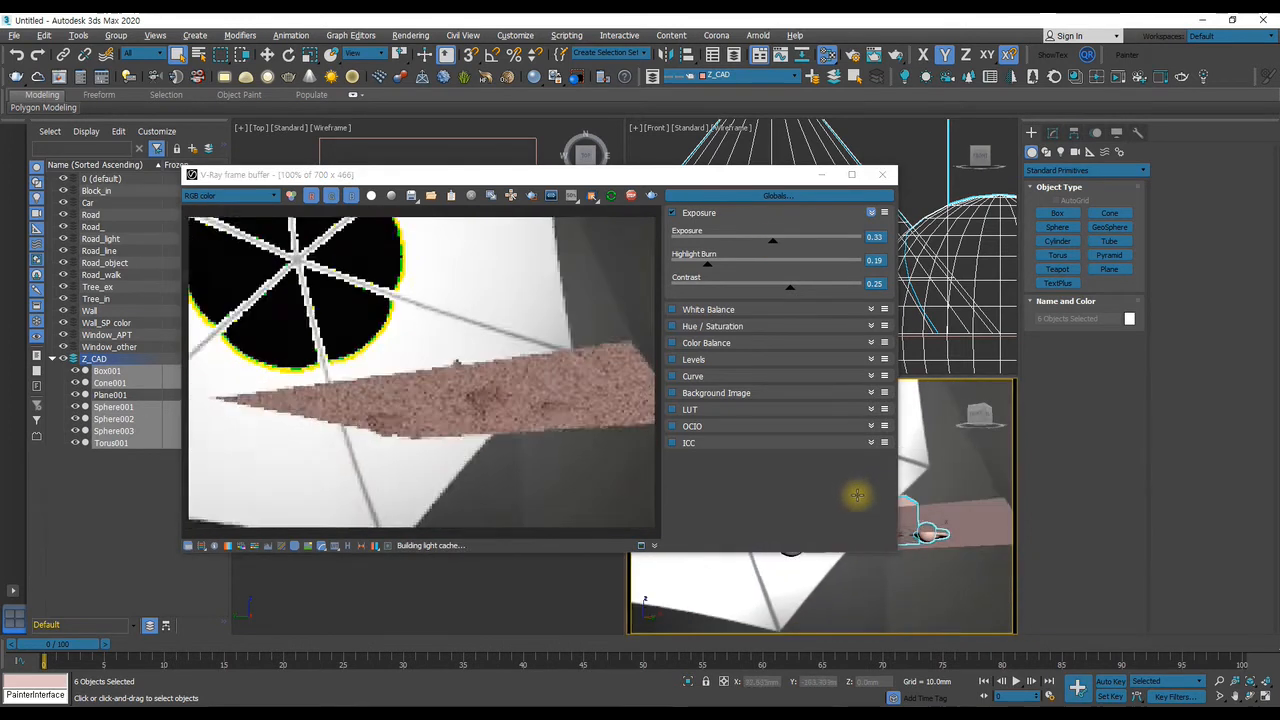
drag(707, 265, 629, 257)
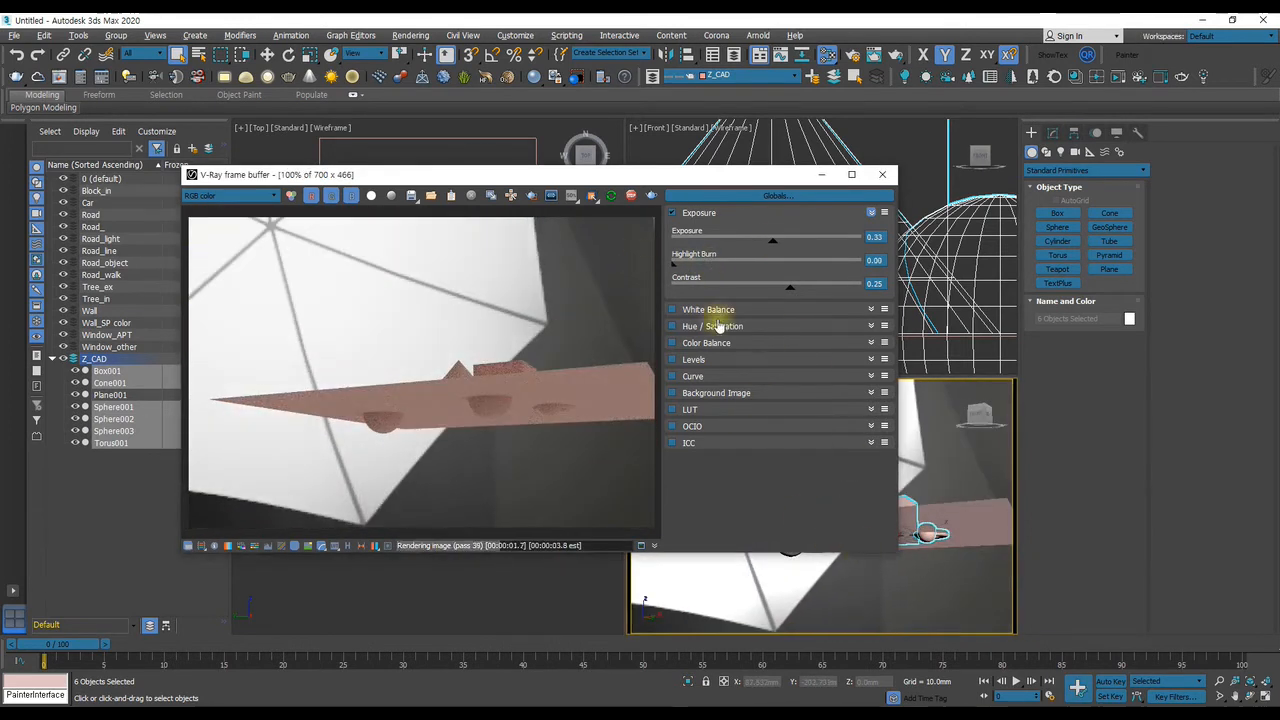
alt+middle_drag(821, 594, 880, 560)
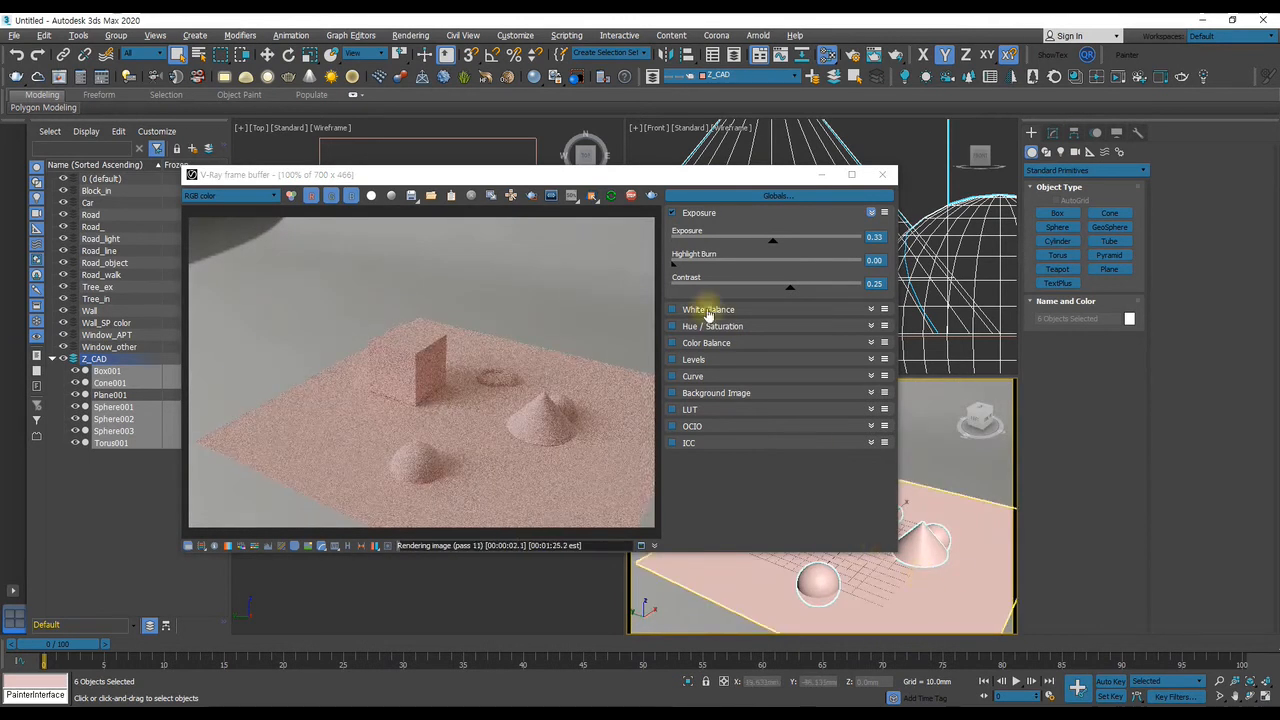
Hide the color corrections, place the frame buffer clear of the Perspective view and reframe the primitives
click(185, 549)
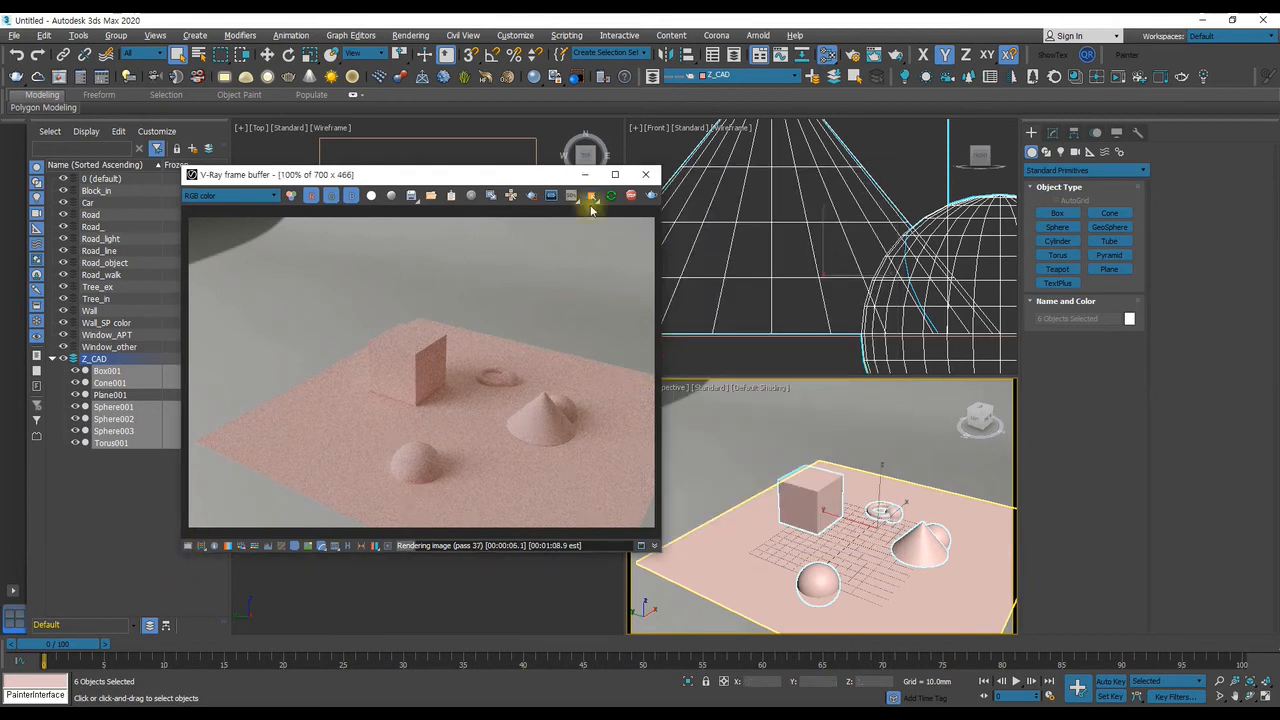
drag(482, 174, 334, 128)
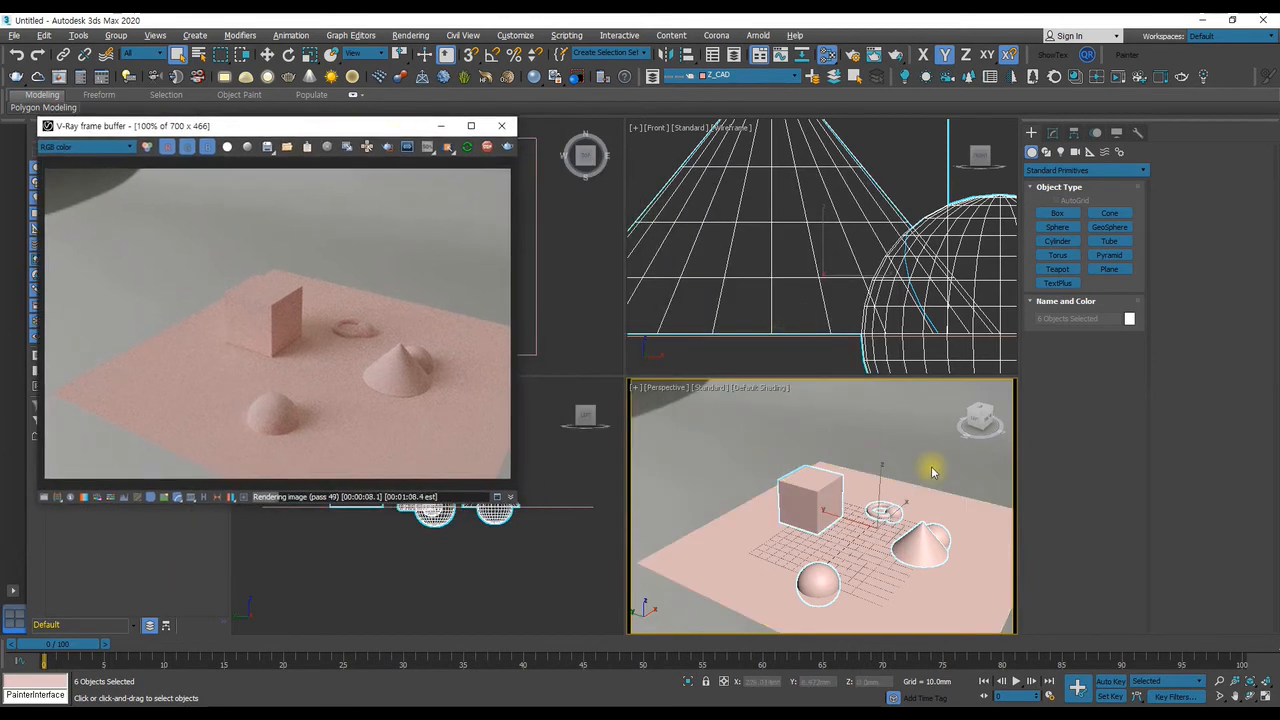
middle_drag(888, 505, 849, 466)
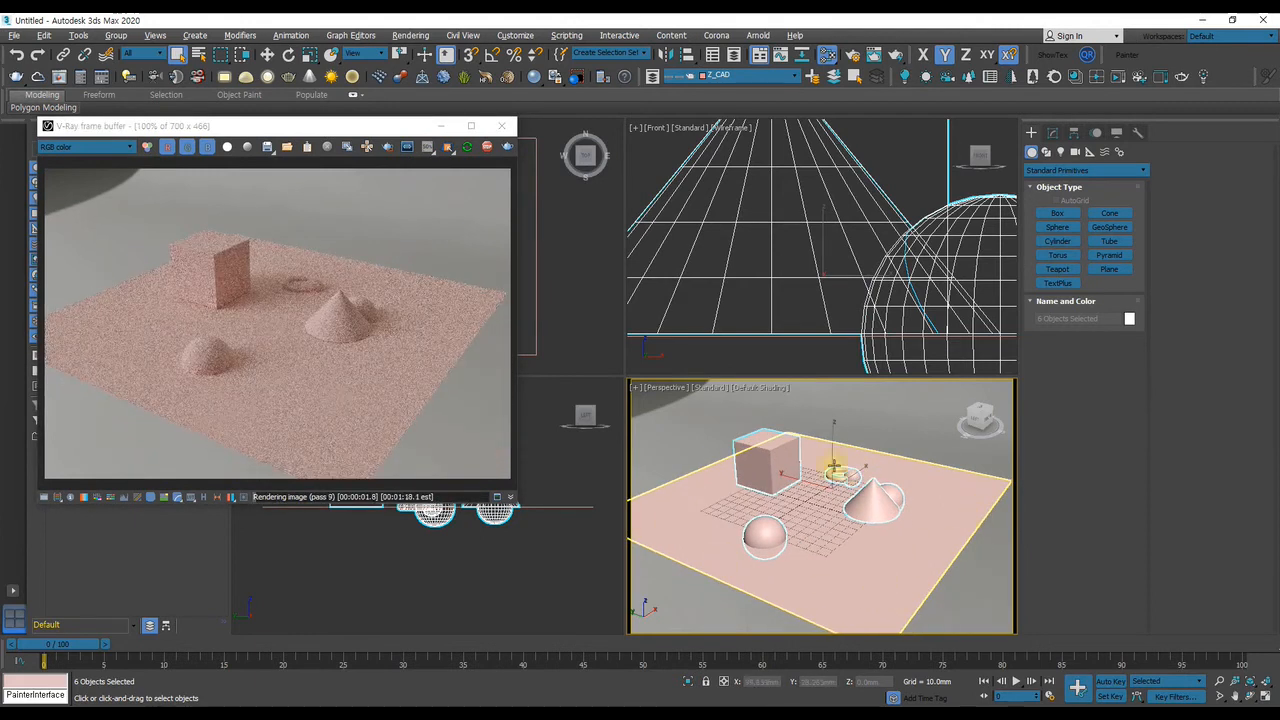
middle_drag(823, 508, 846, 505)
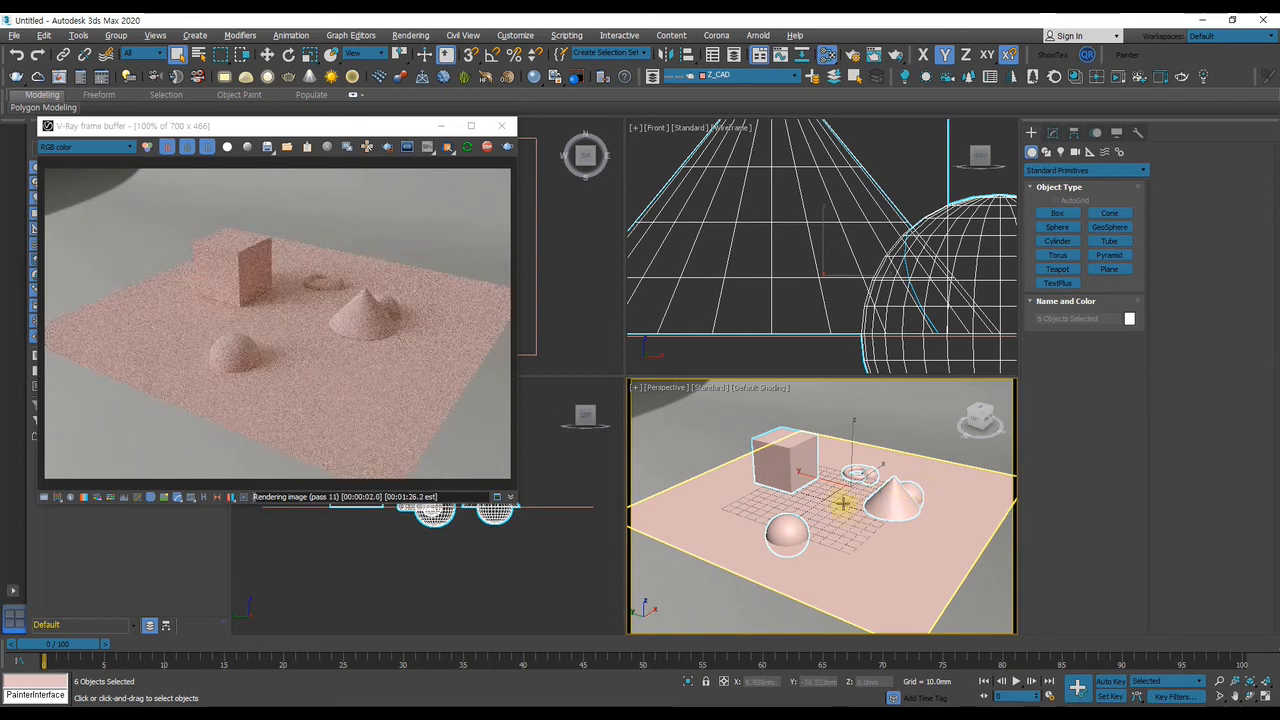
Create a VRayMtl in the Slate Material Editor, assign it to the six selected primitives and move the editor out of the way
key(m)
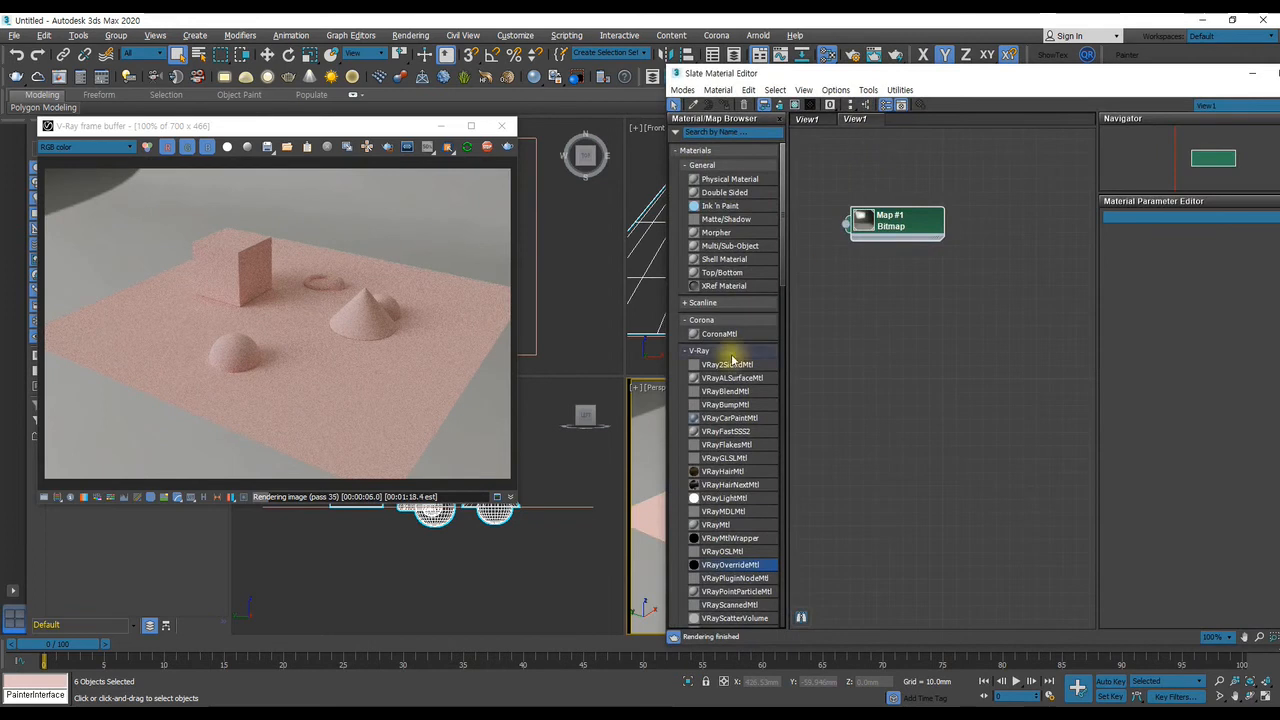
scroll(737, 572, down, 3)
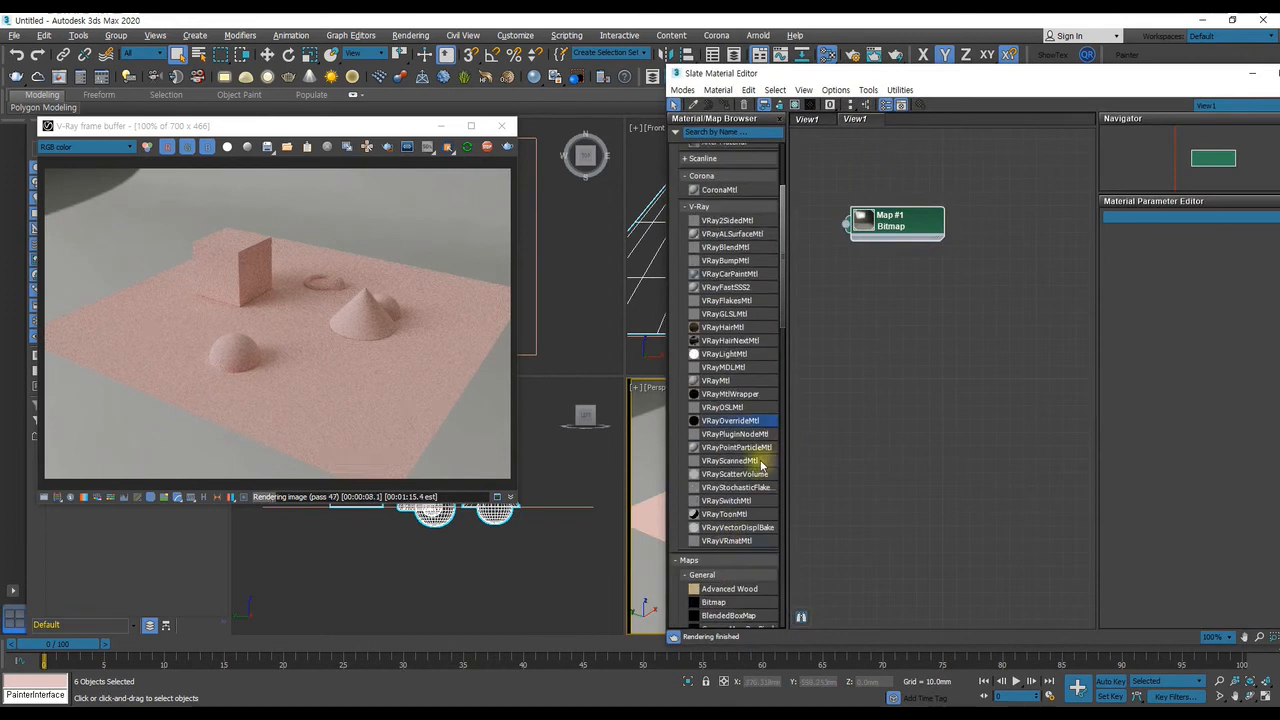
scroll(729, 458, up, 1)
drag(716, 428, 940, 302)
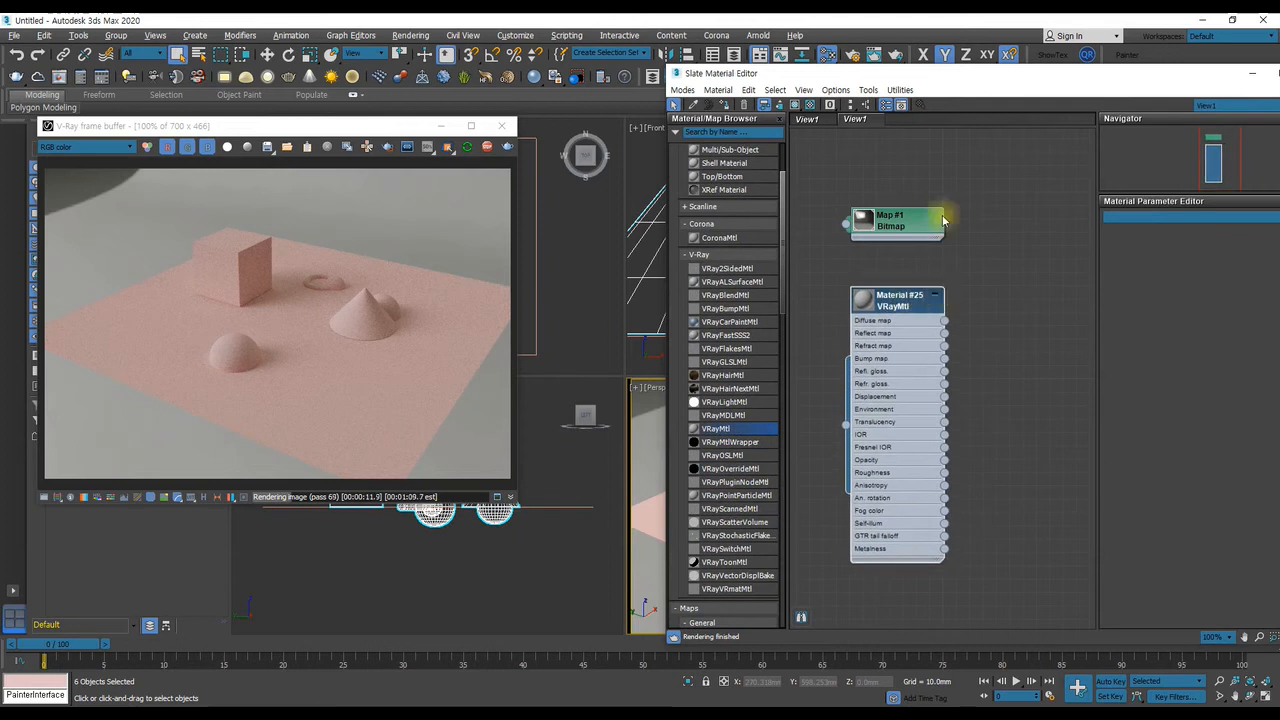
drag(925, 75, 826, 107)
click(698, 134)
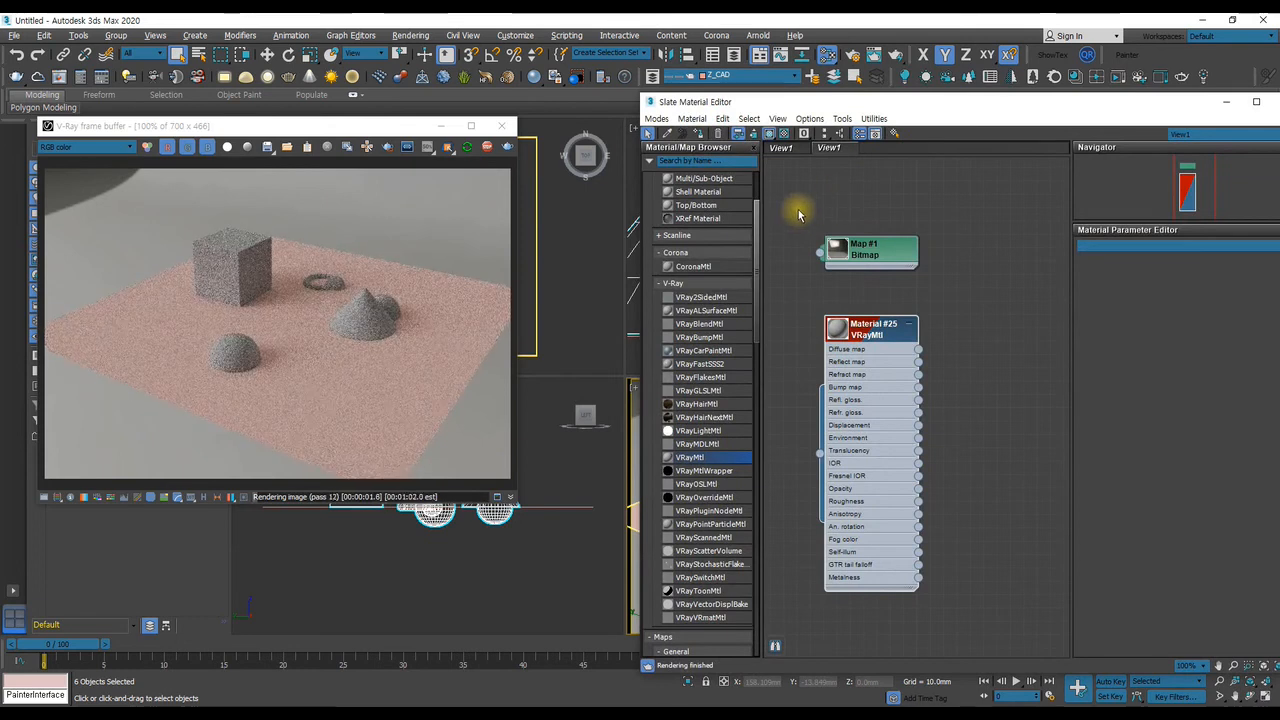
drag(850, 110, 1279, 112)
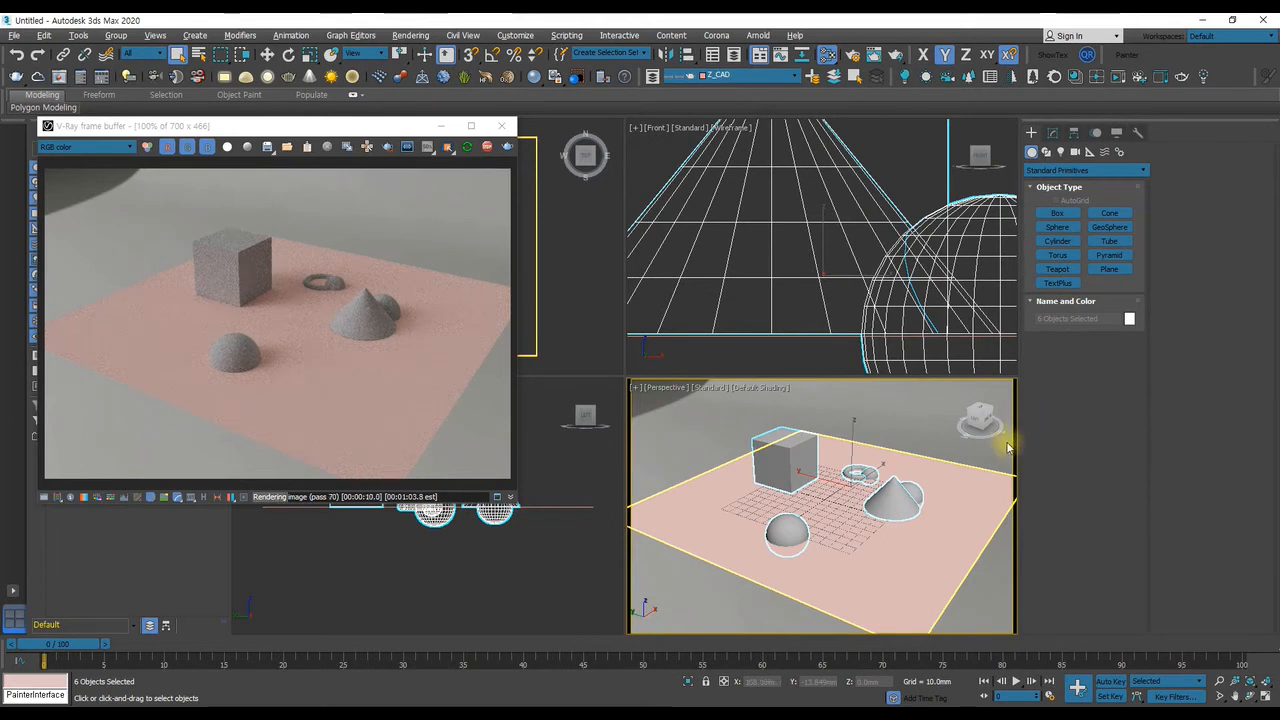
Select the ground plane and open its V-Ray object properties, placing the dialog clear of the frame buffer
click(921, 565)
right_click(884, 562)
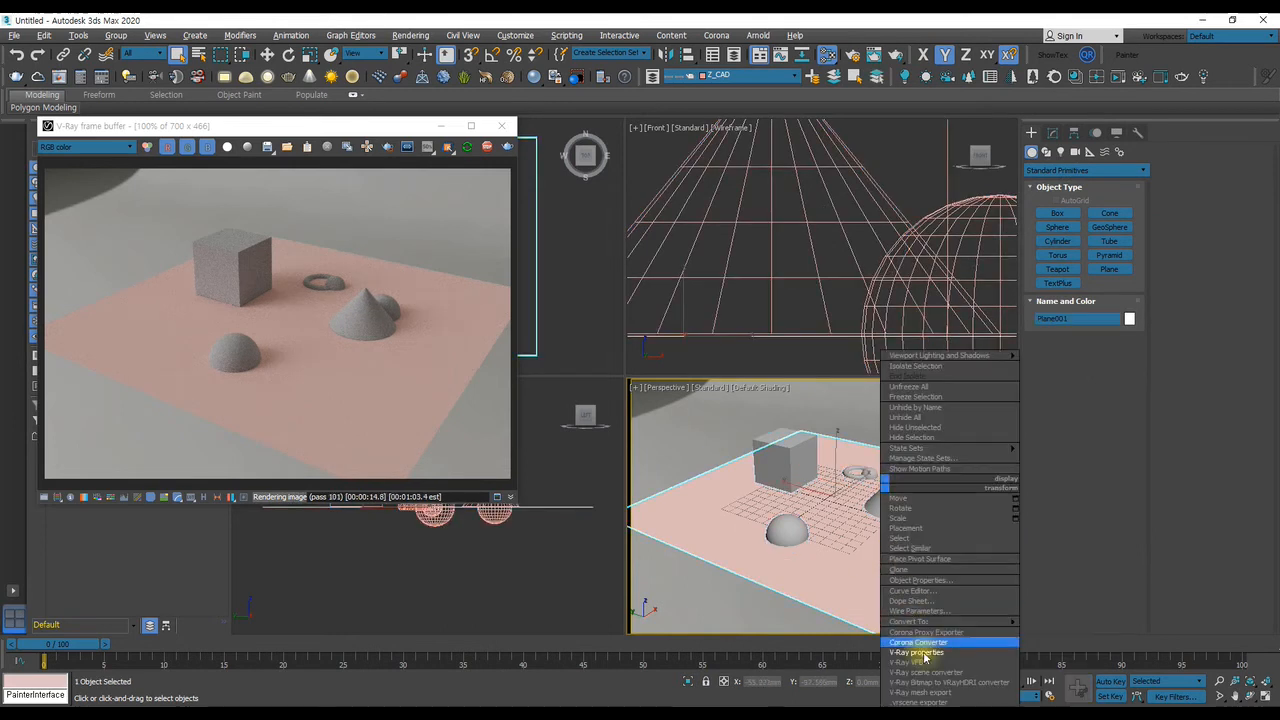
click(905, 658)
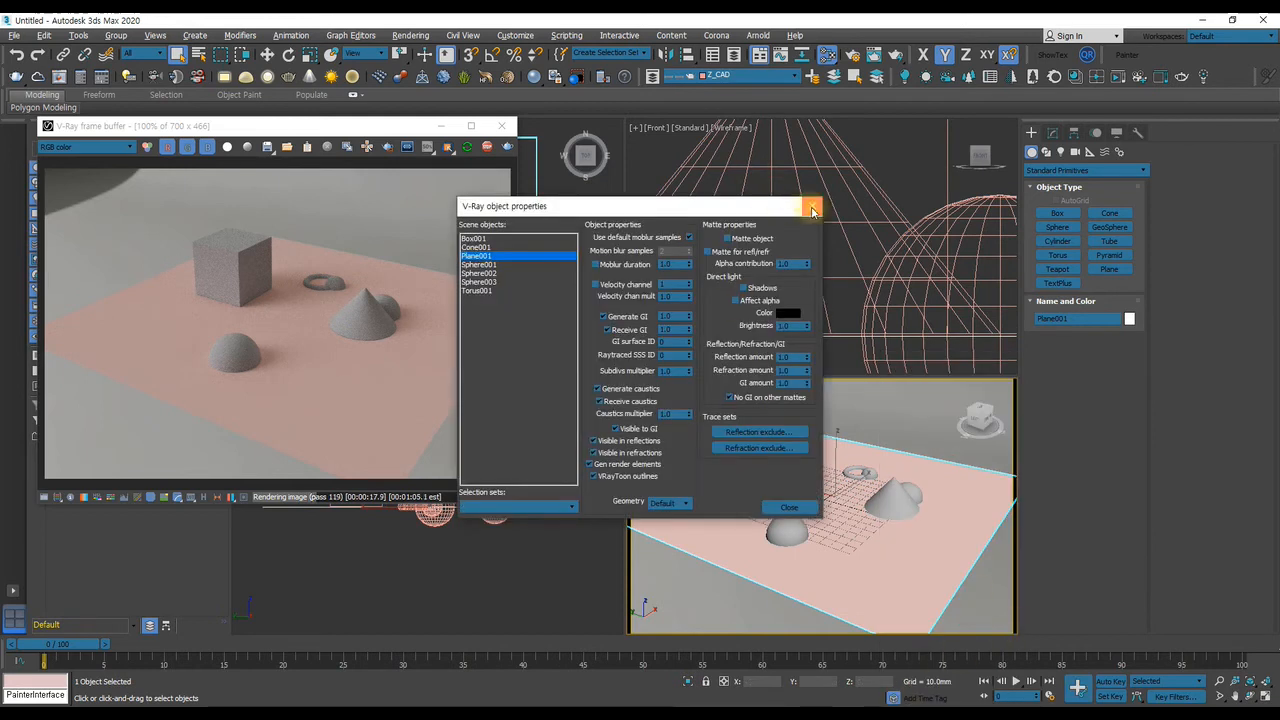
click(812, 206)
right_click(888, 564)
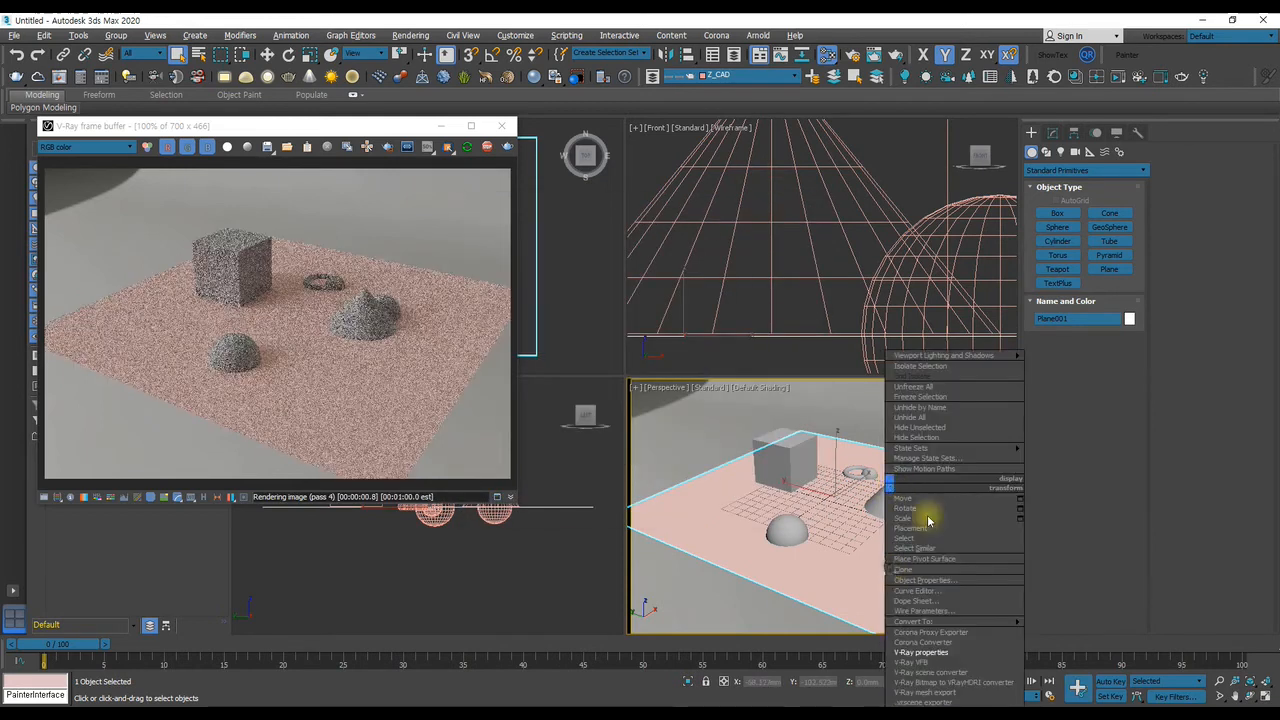
click(930, 652)
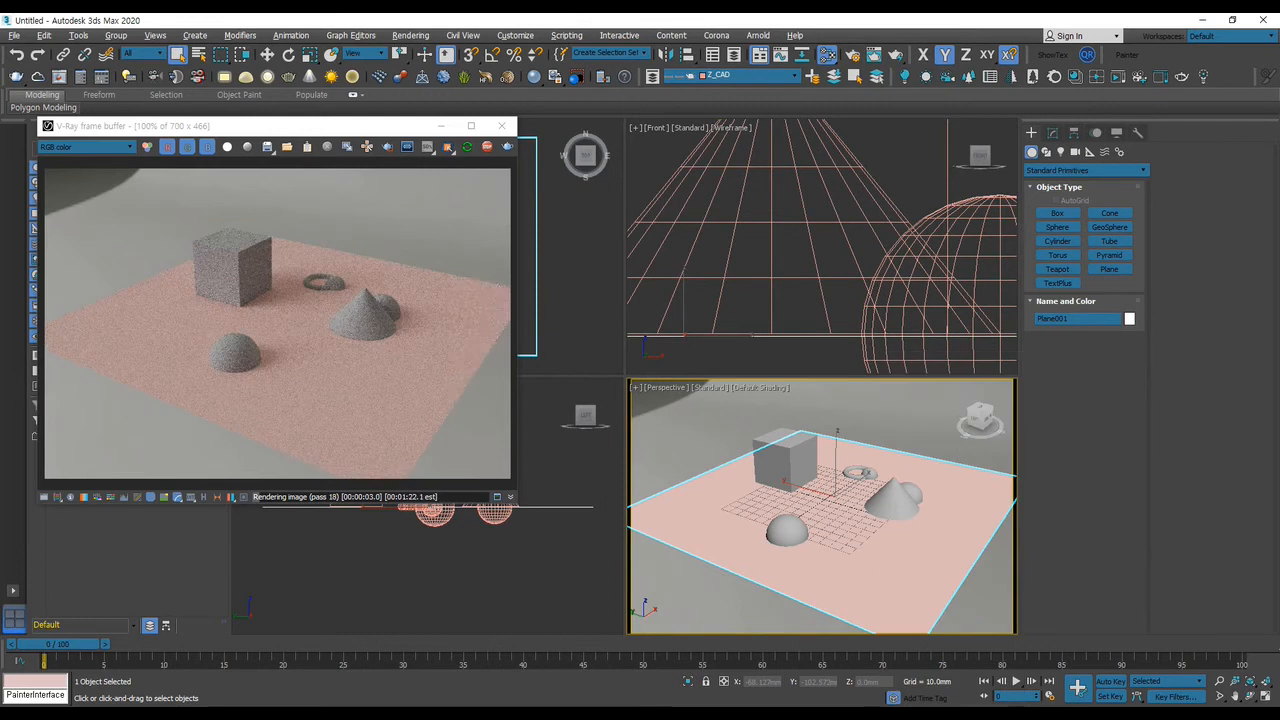
drag(650, 208, 754, 244)
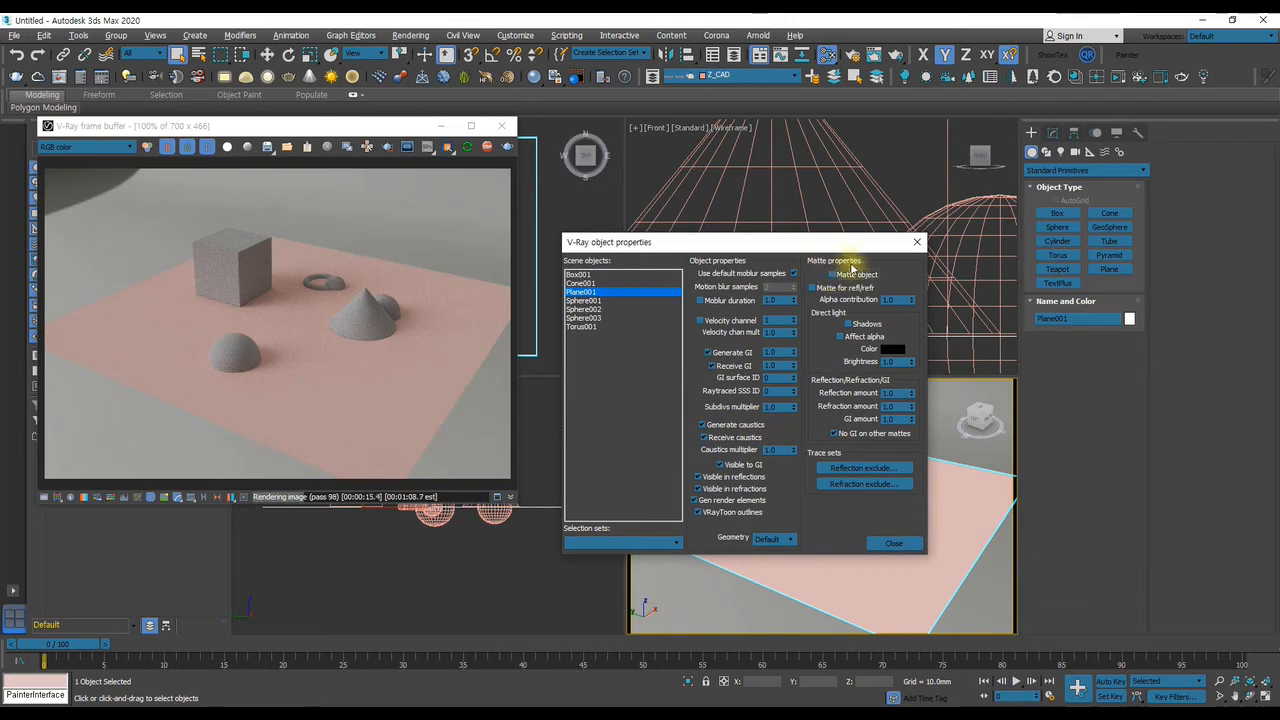
drag(826, 246, 890, 215)
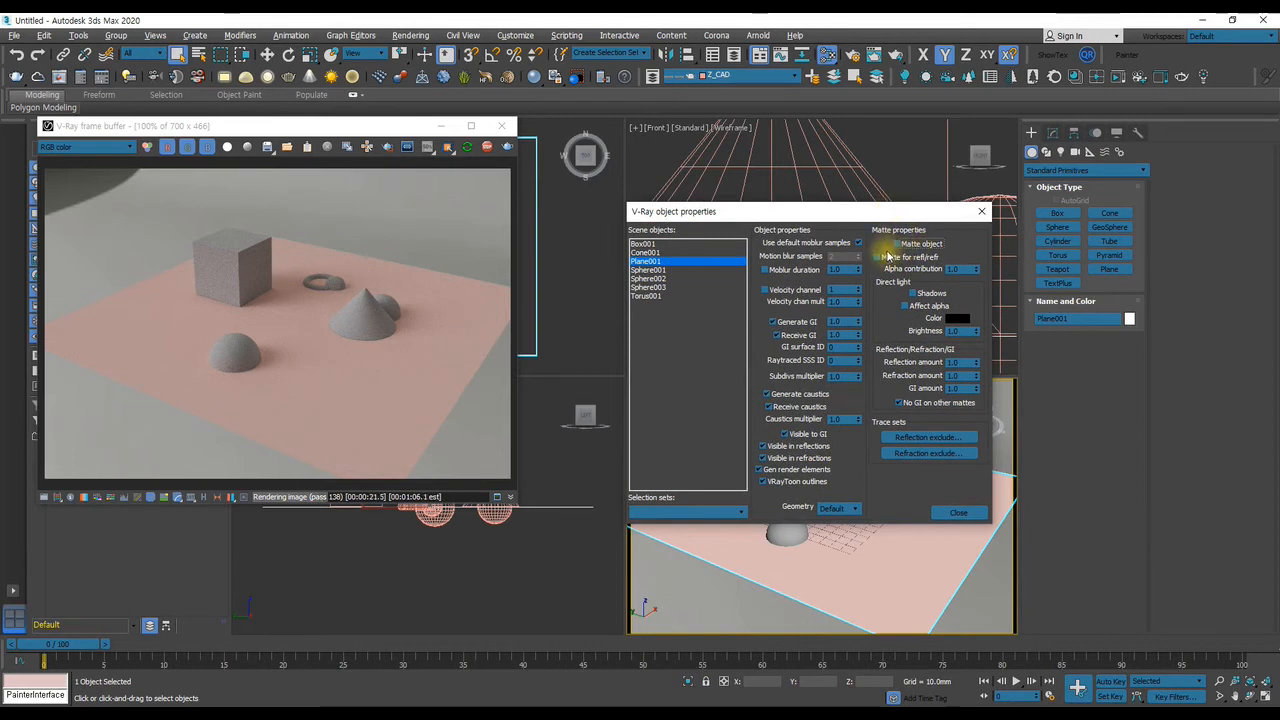
Make the ground plane a matte object with Matte for refl/refr, Alpha contribution -1.0, Shadows and Affect alpha enabled
click(895, 244)
drag(877, 212, 836, 198)
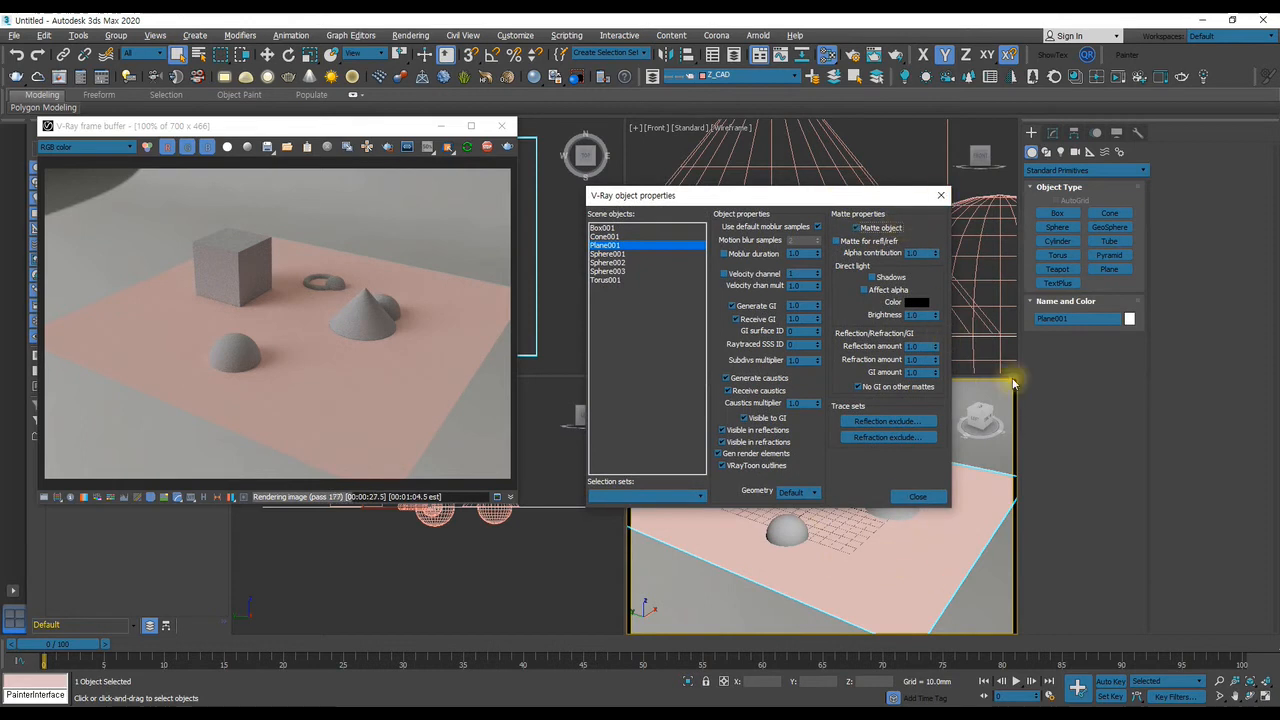
click(858, 243)
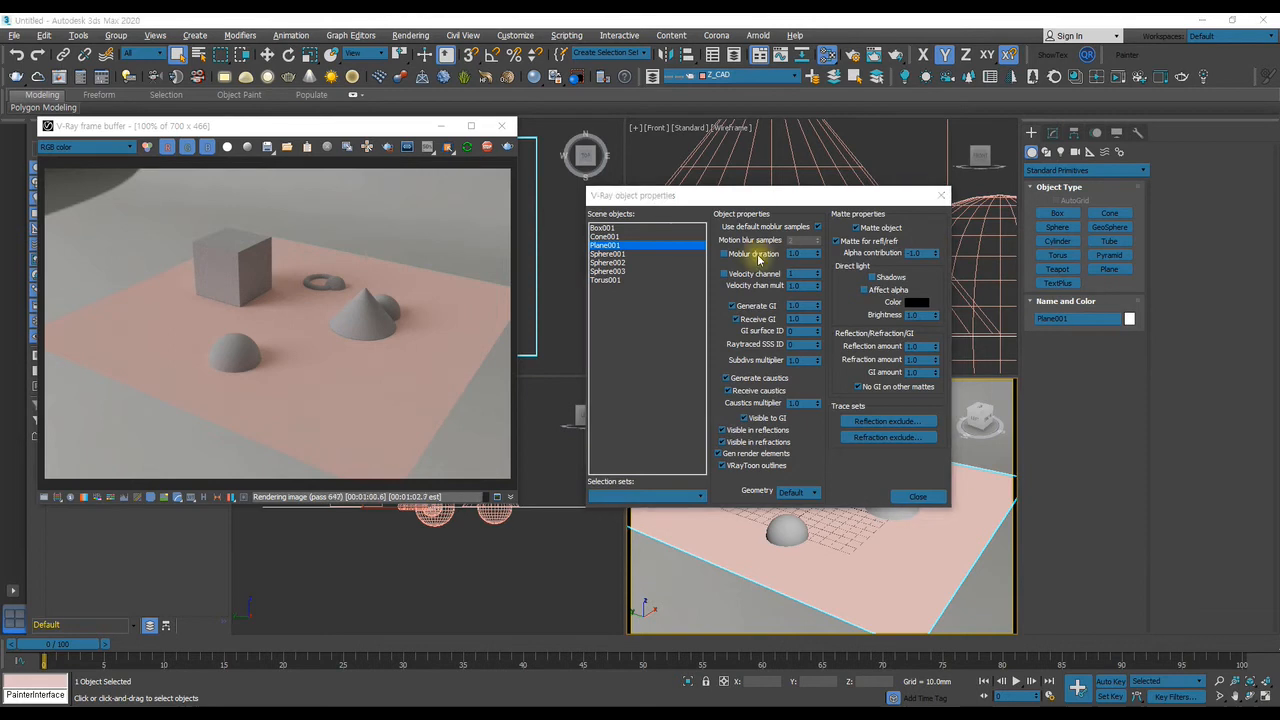
click(864, 291)
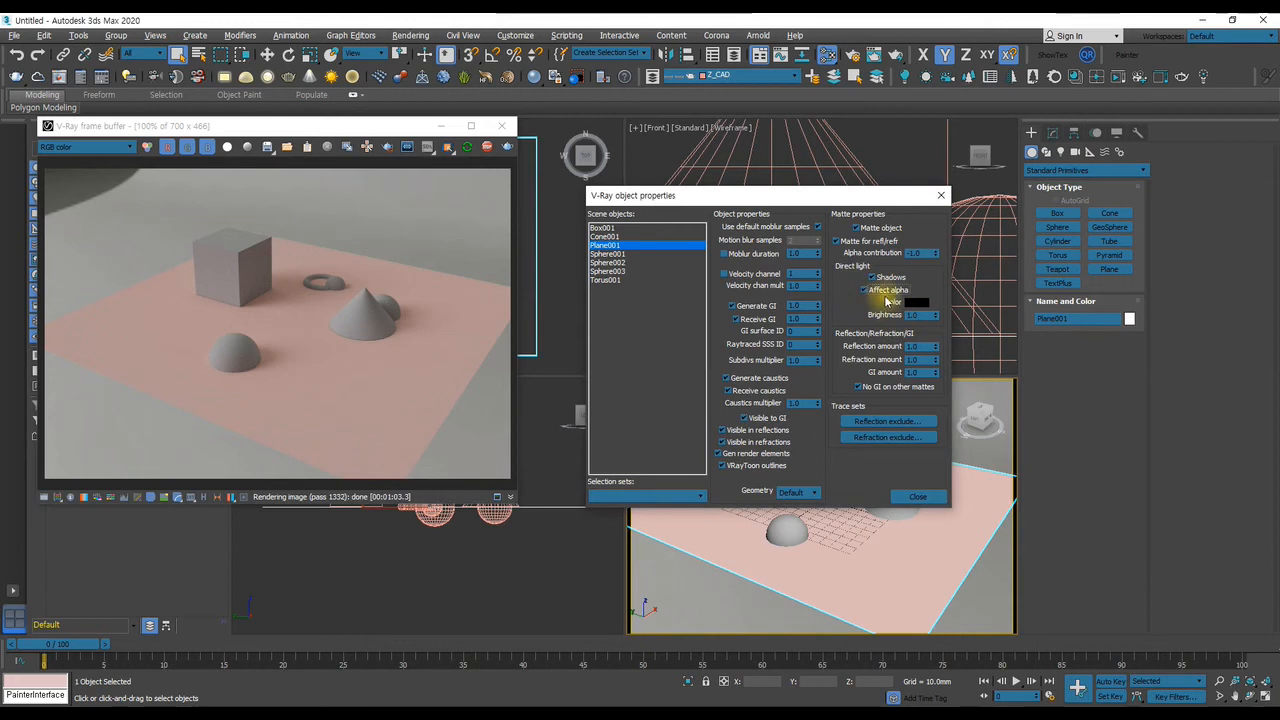
click(914, 496)
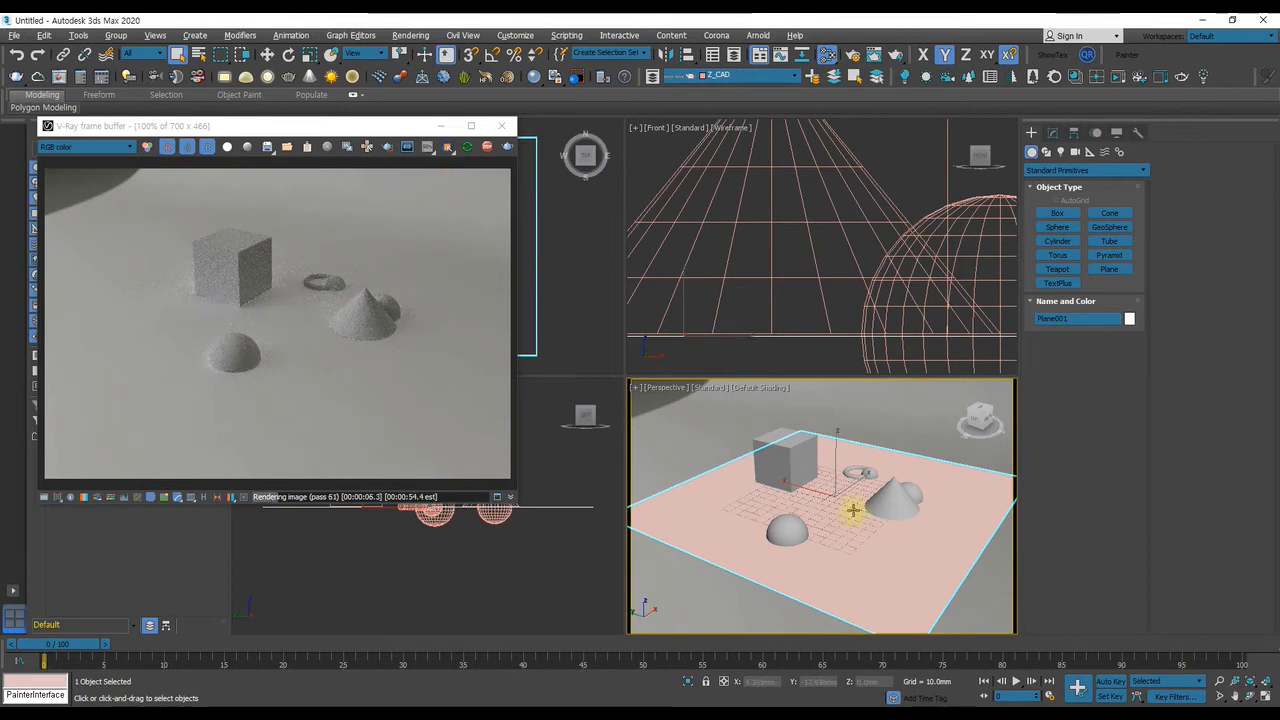
Select the torus and the sphere inside it, rotate them about the vertical axis and raise them about 2.8 mm
click(852, 473)
ctrl+click(849, 473)
click(852, 472)
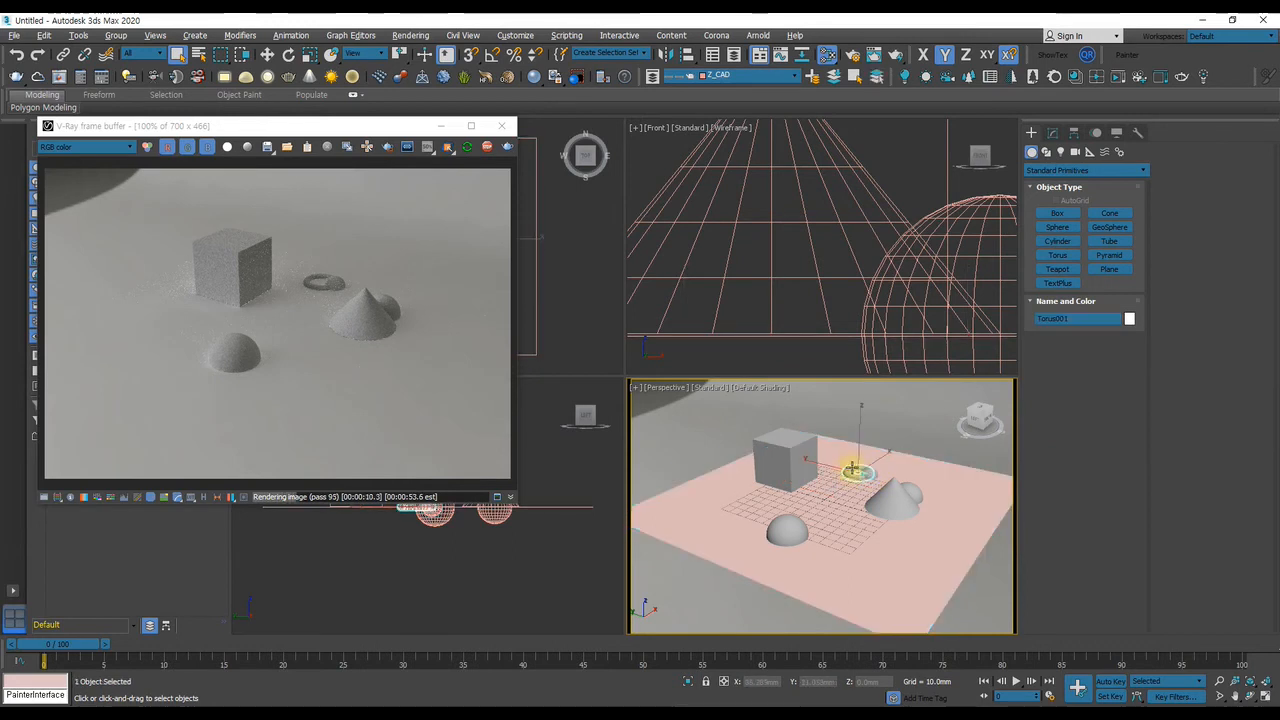
ctrl+click(874, 473)
key(w)
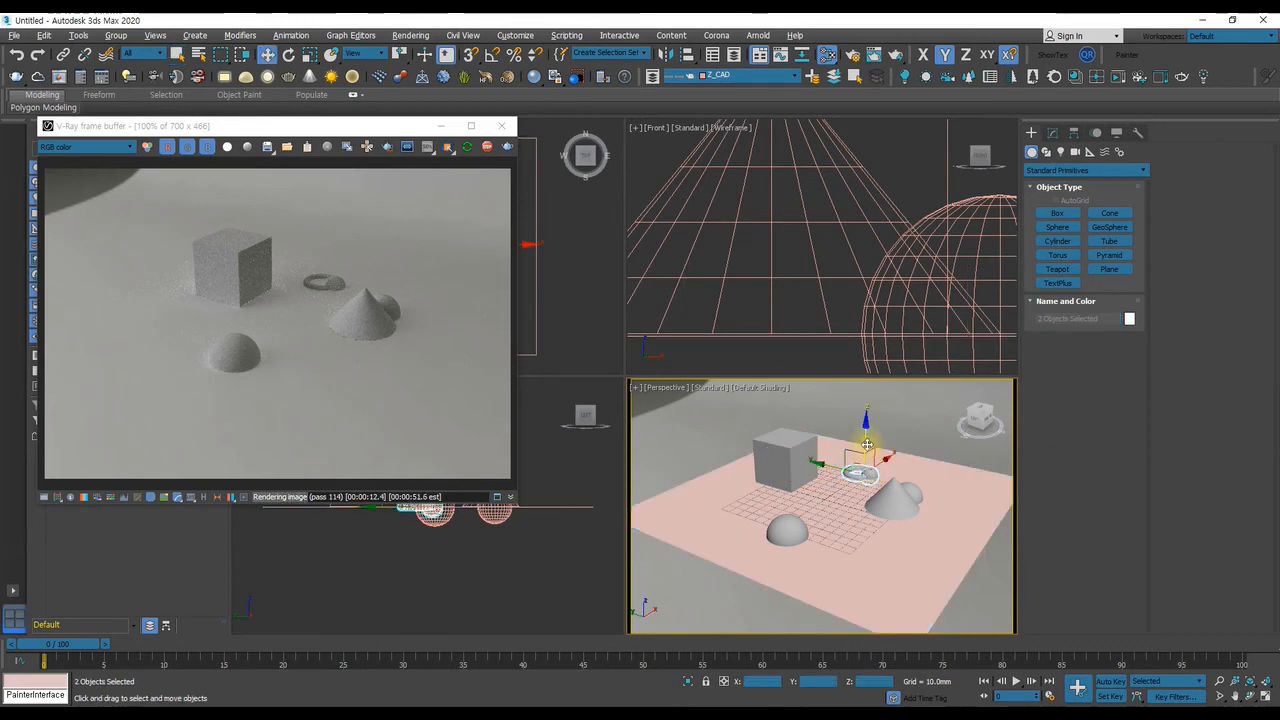
key(e)
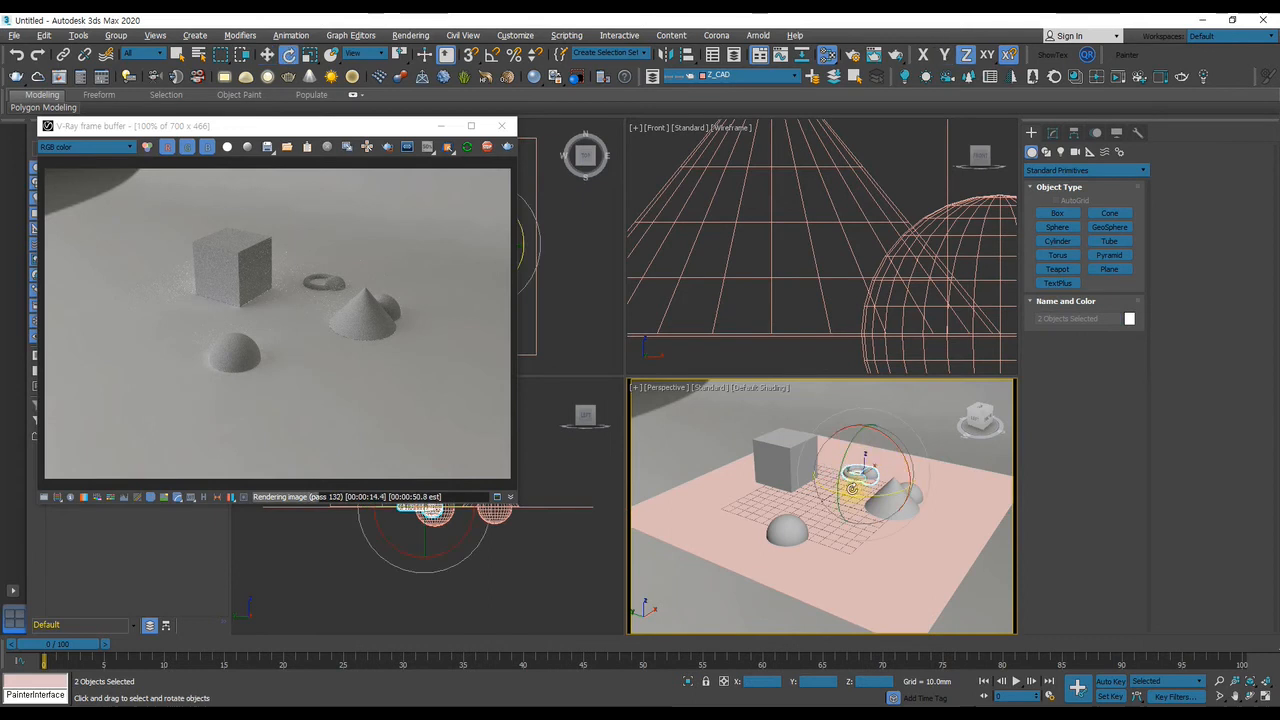
drag(859, 494, 877, 465)
key(w)
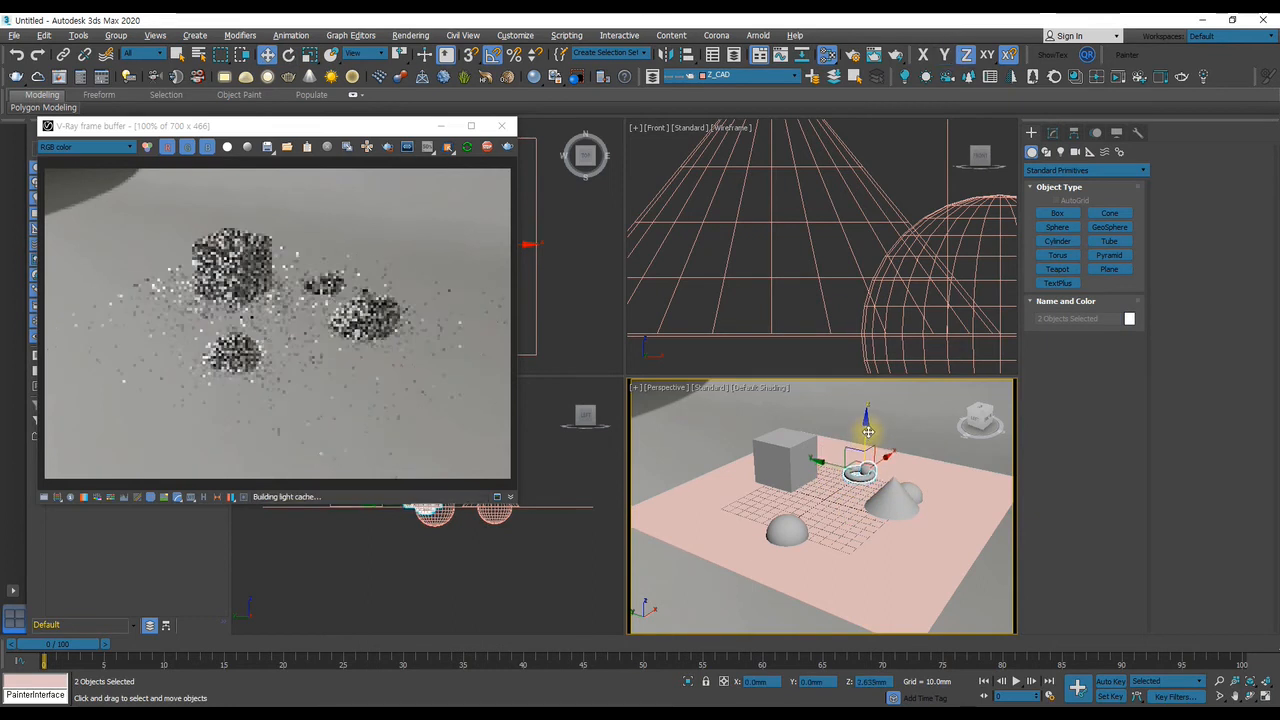
key(q)
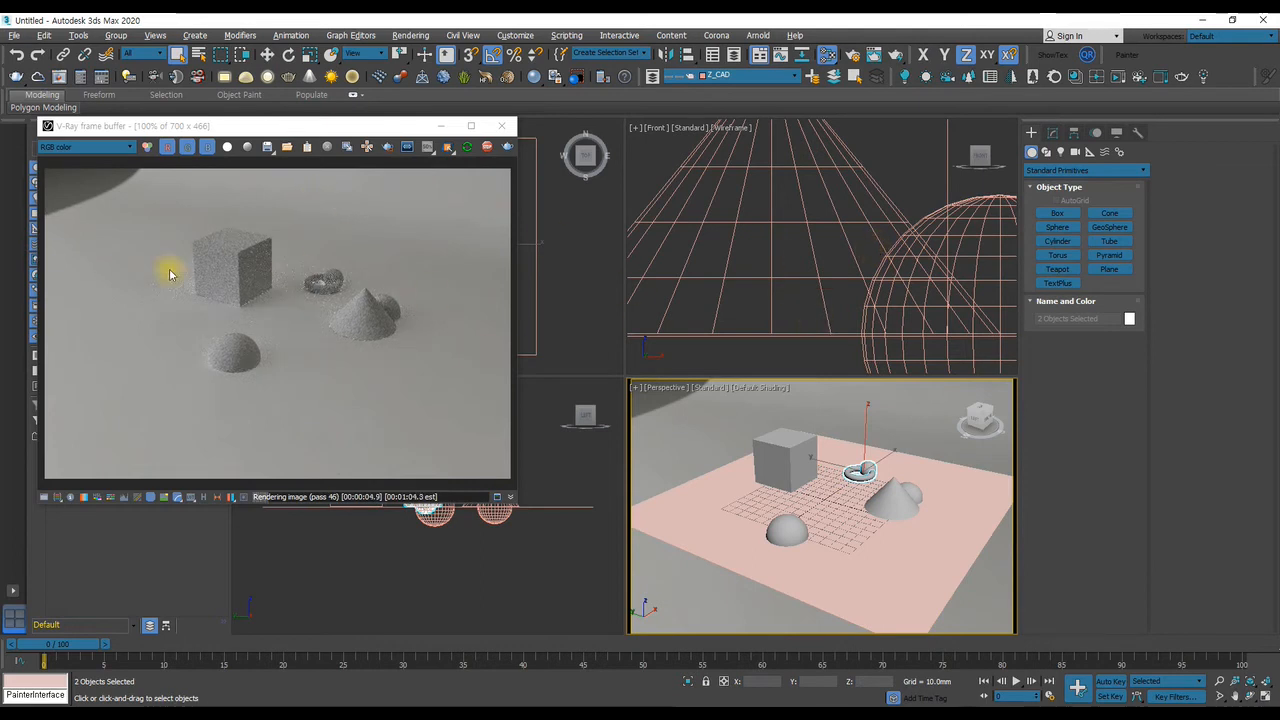
Examine at close range how the hemisphere, torus and small sphere meet the matte ground in the render
scroll(222, 301, up, 1)
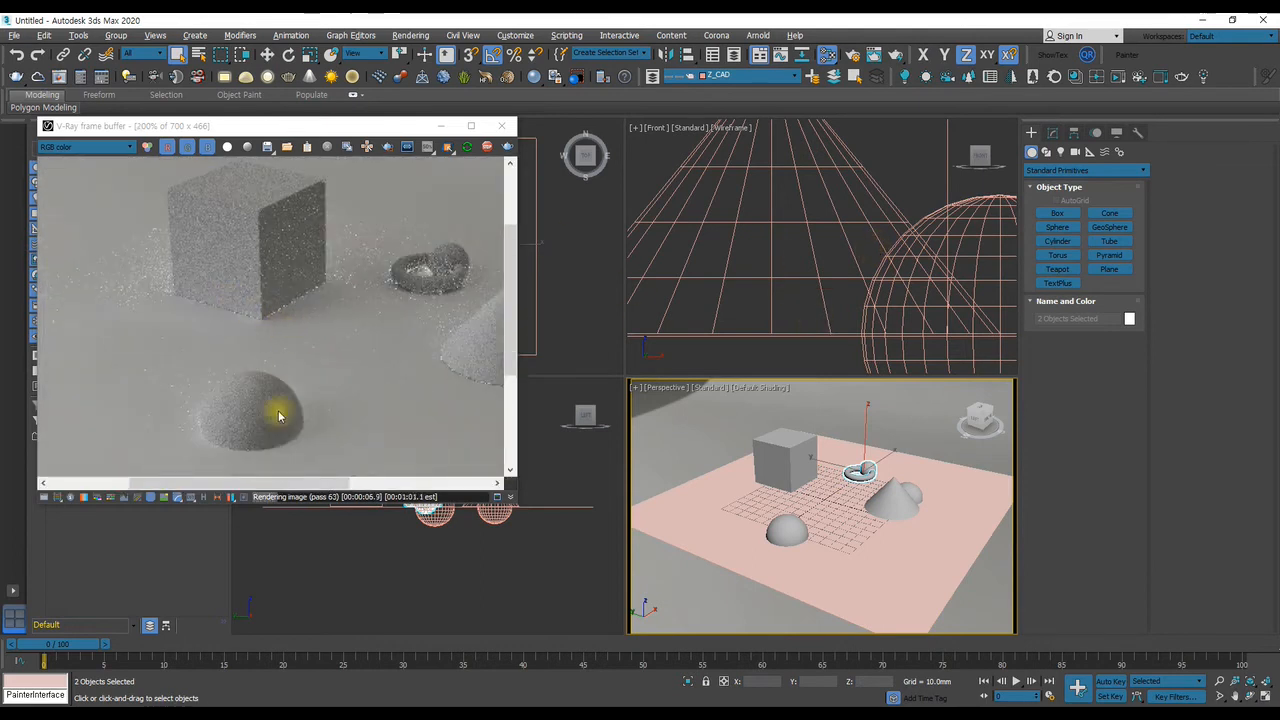
scroll(204, 443, up, 1)
middle_drag(197, 412, 294, 320)
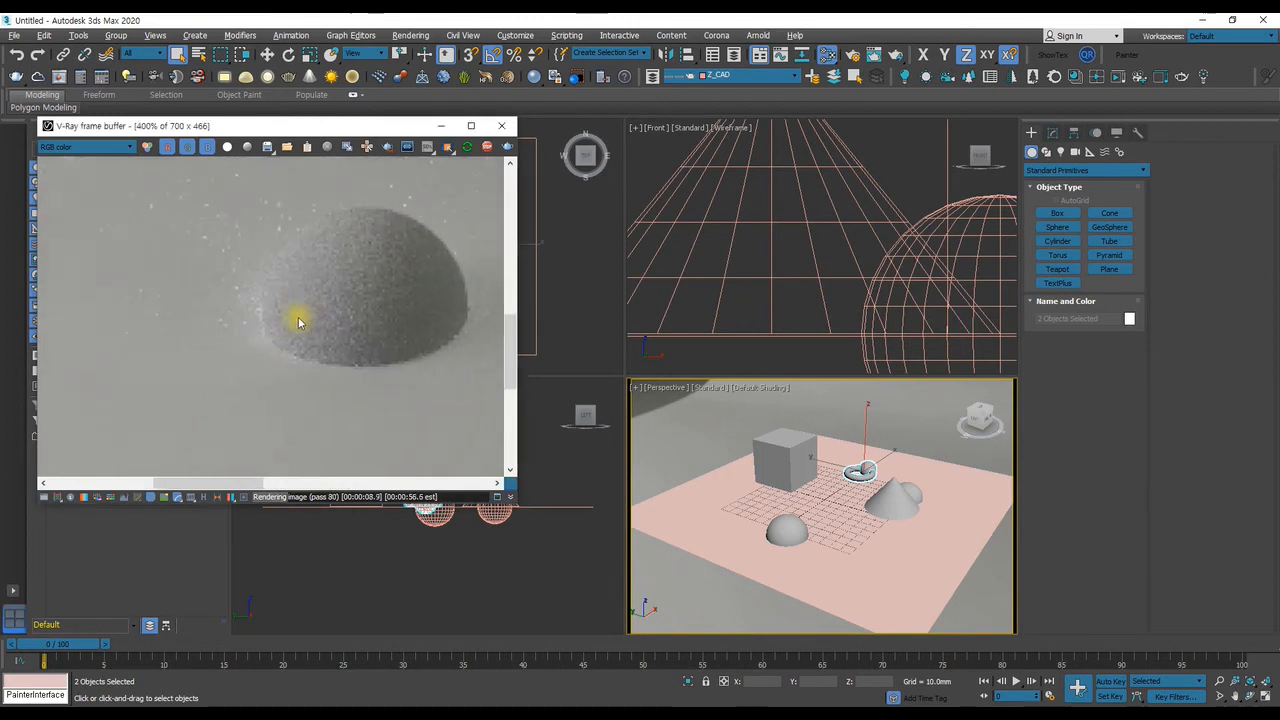
scroll(287, 353, down, 2)
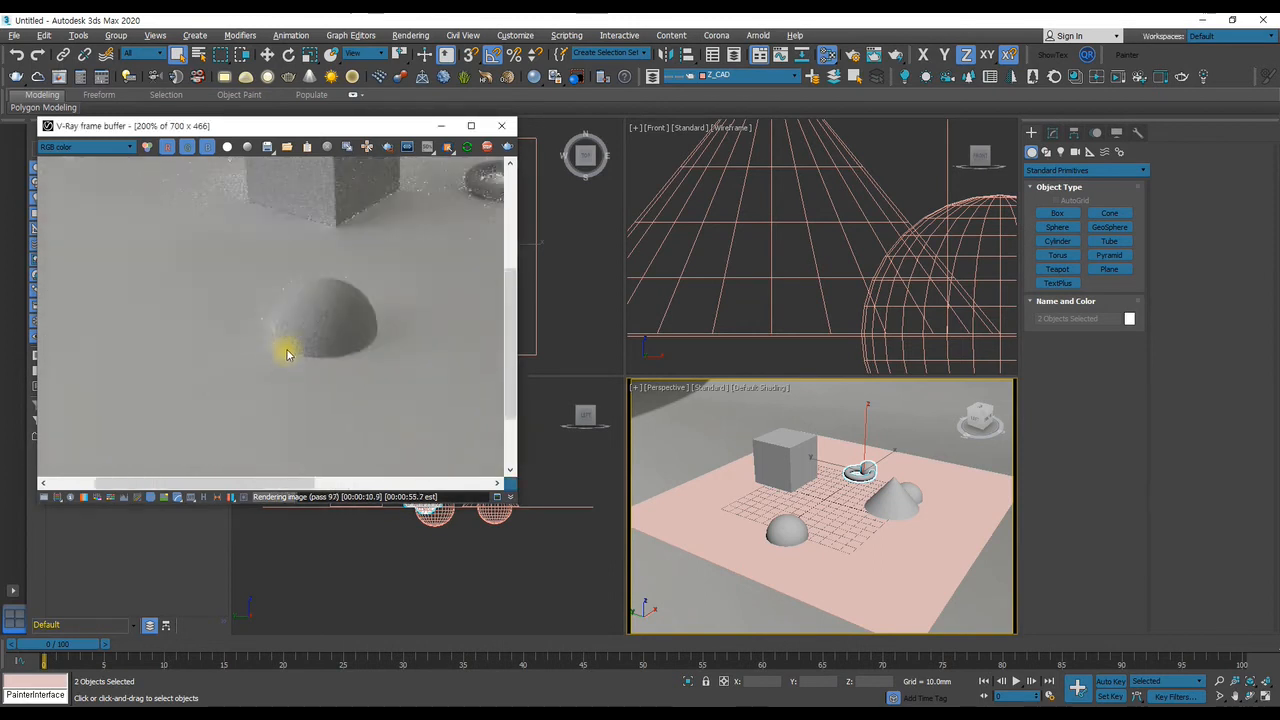
scroll(318, 320, up, 2)
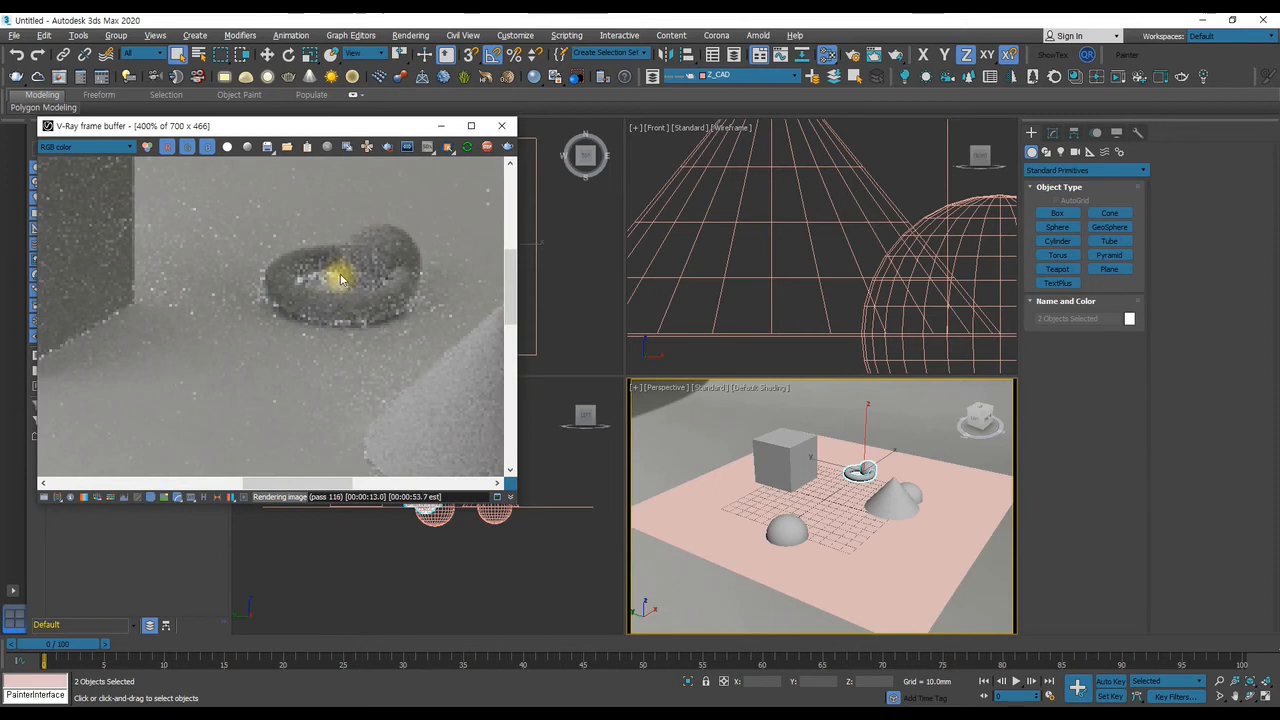
key(z)
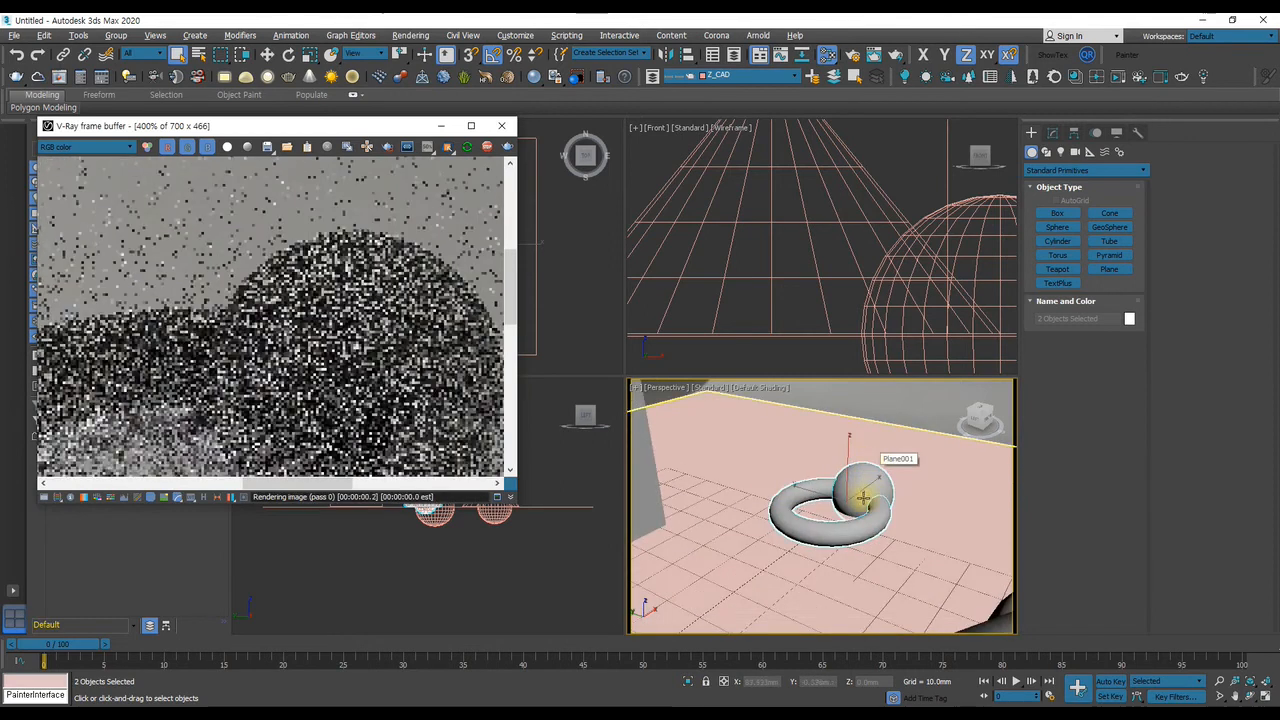
mouse_move(862, 477)
alt+middle_down()
mouse_move(846, 543)
mouse_move(877, 451)
mouse_move(851, 457)
alt+middle_up()
Raise the torus and its sphere slightly further above the ground plane and bring all primitives back into view
key(w)
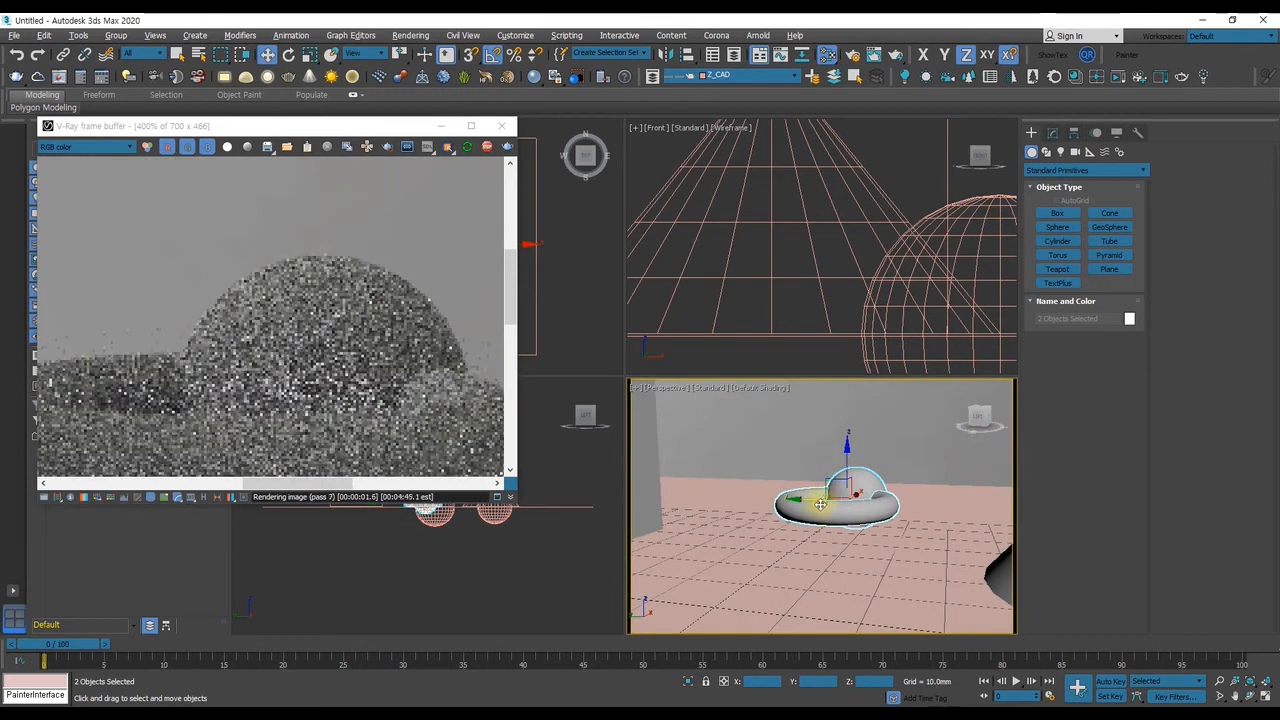
alt+middle_drag(821, 501, 815, 541)
scroll(172, 313, down, 2)
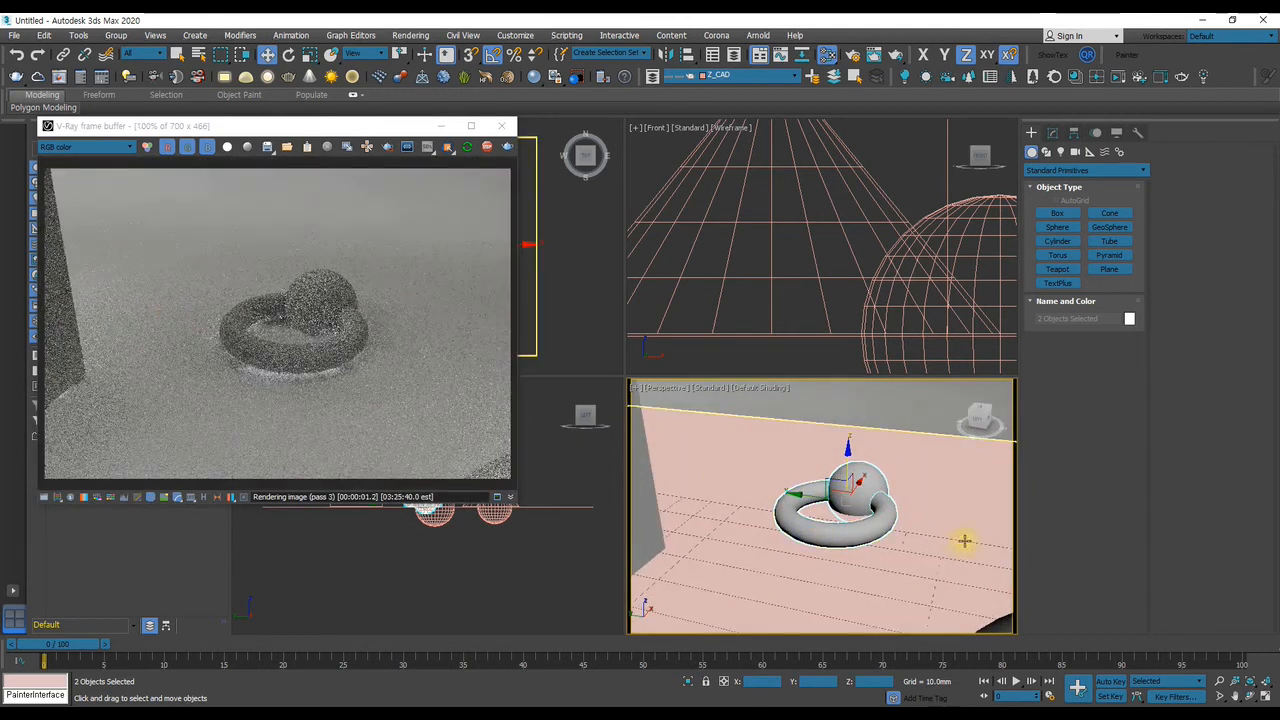
drag(850, 465, 850, 461)
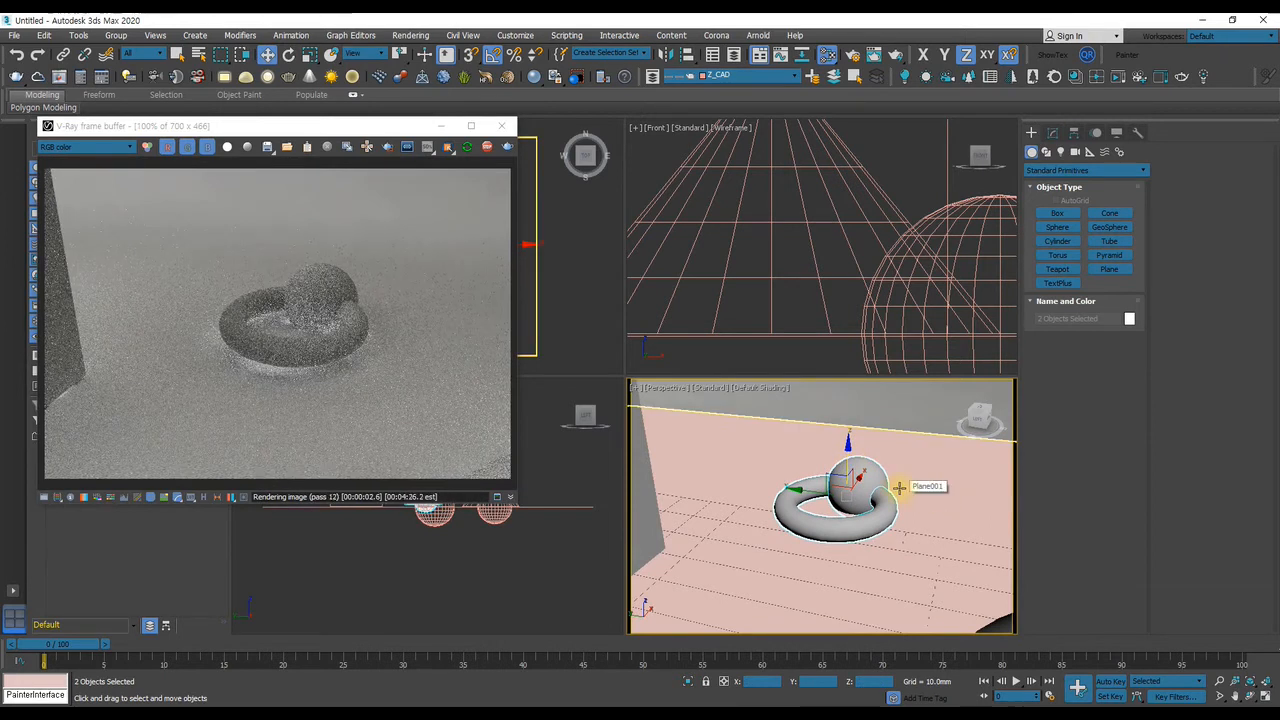
scroll(890, 490, down, 4)
key(q)
scroll(875, 497, down, 4)
mouse_move(871, 513)
middle_down()
mouse_move(832, 479)
mouse_move(877, 511)
middle_up()
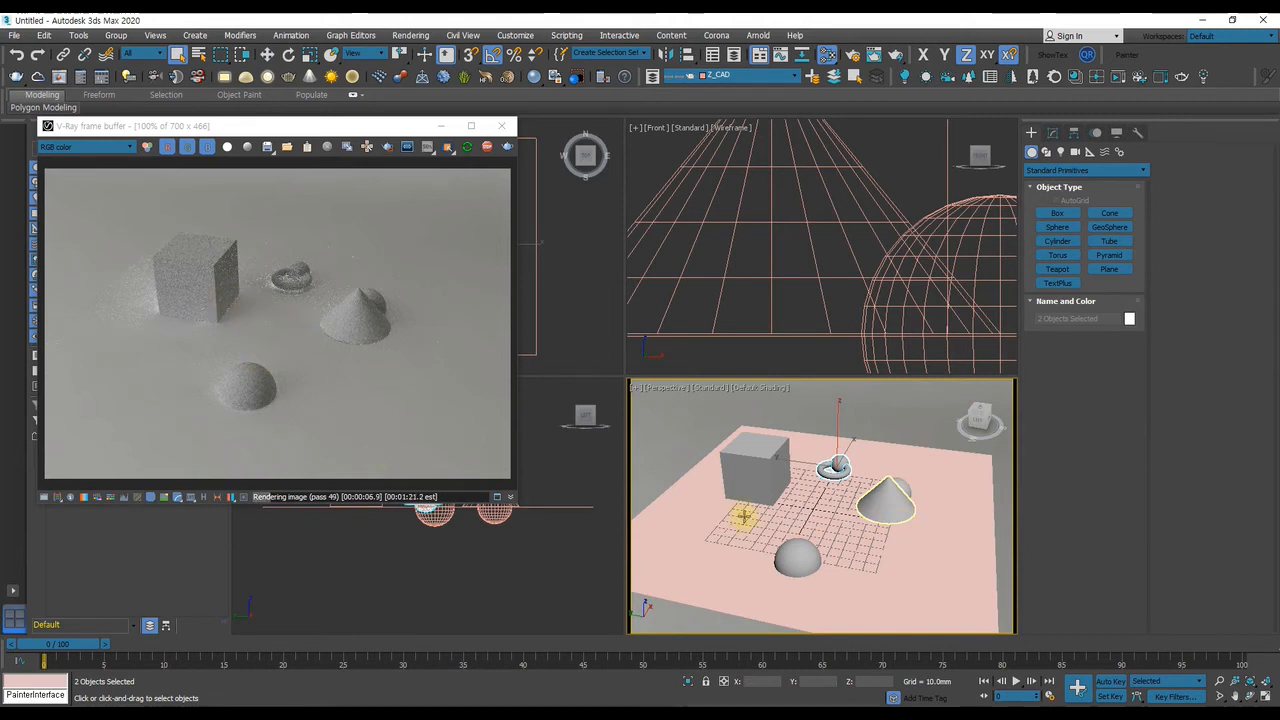
Try placing a copy of the box in front of the cone, and delete the copy
click(735, 461)
key(w)
alt+middle_drag(738, 462, 752, 517)
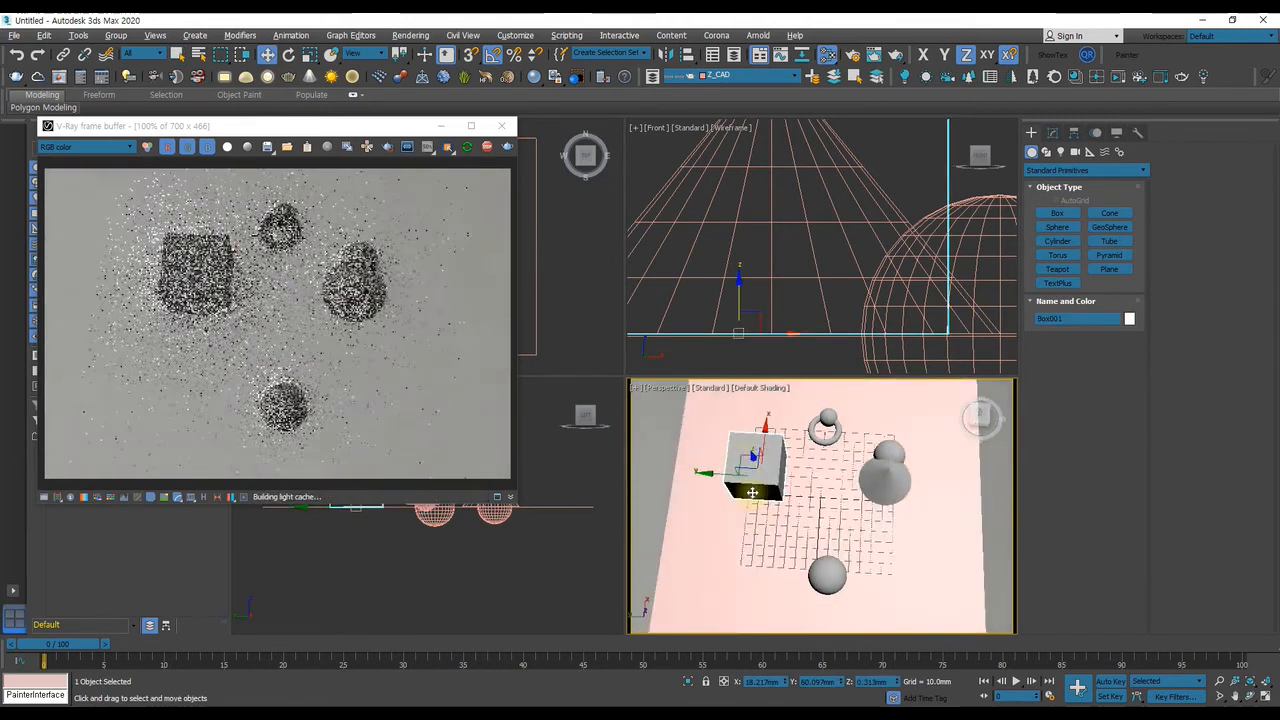
shift+drag(738, 457, 884, 543)
click(636, 423)
mouse_move(906, 508)
alt+middle_down()
mouse_move(888, 530)
mouse_move(915, 515)
mouse_move(920, 491)
mouse_move(805, 490)
mouse_move(836, 503)
alt+middle_up()
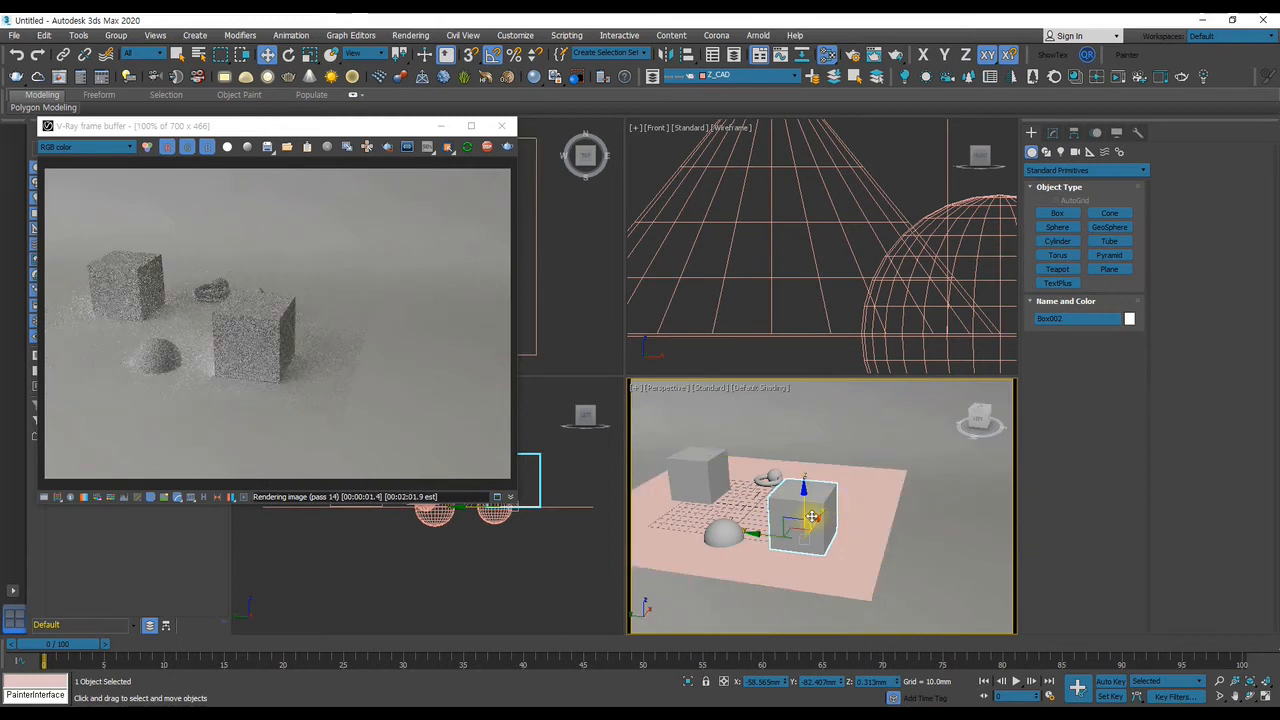
key(Delete)
Move the box to the front of the ground plane and the cone with its sphere to the opposite side
middle_drag(790, 508, 857, 535)
click(771, 500)
alt+middle_drag(756, 484, 743, 512)
drag(743, 512, 787, 487)
click(823, 425)
ctrl+click(832, 440)
alt+middle_drag(787, 487, 806, 434)
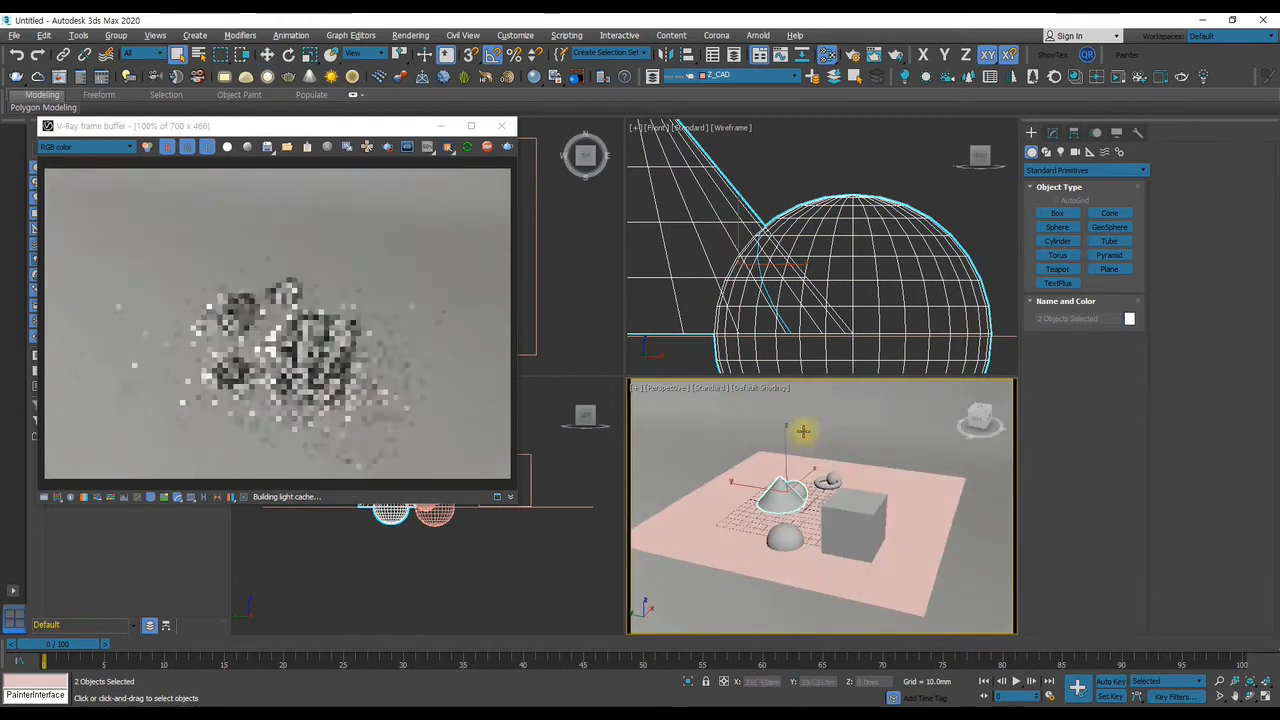
Move the box further out toward the ground plane's edge, away from the cone, and reframe the Perspective view
click(851, 529)
alt+middle_drag(896, 491, 886, 521)
drag(879, 511, 907, 486)
key(q)
alt+middle_drag(871, 506, 877, 477)
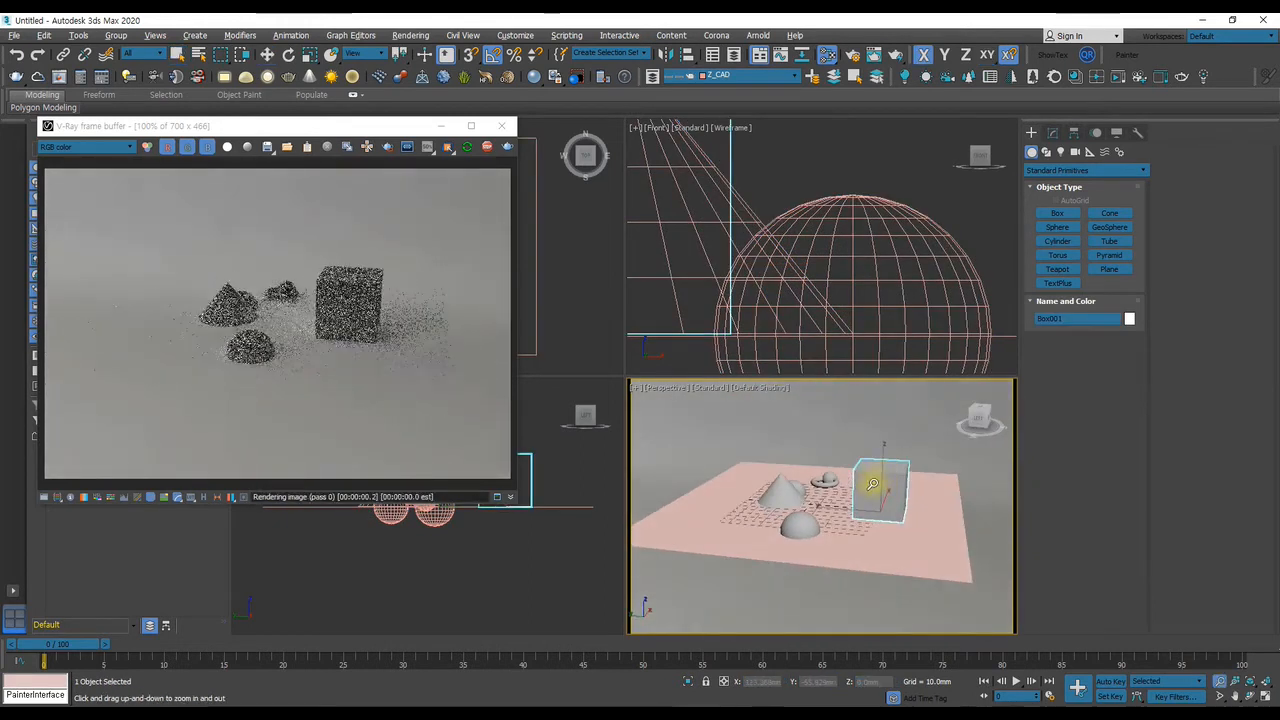
scroll(874, 473, up, 4)
scroll(877, 472, up, 3)
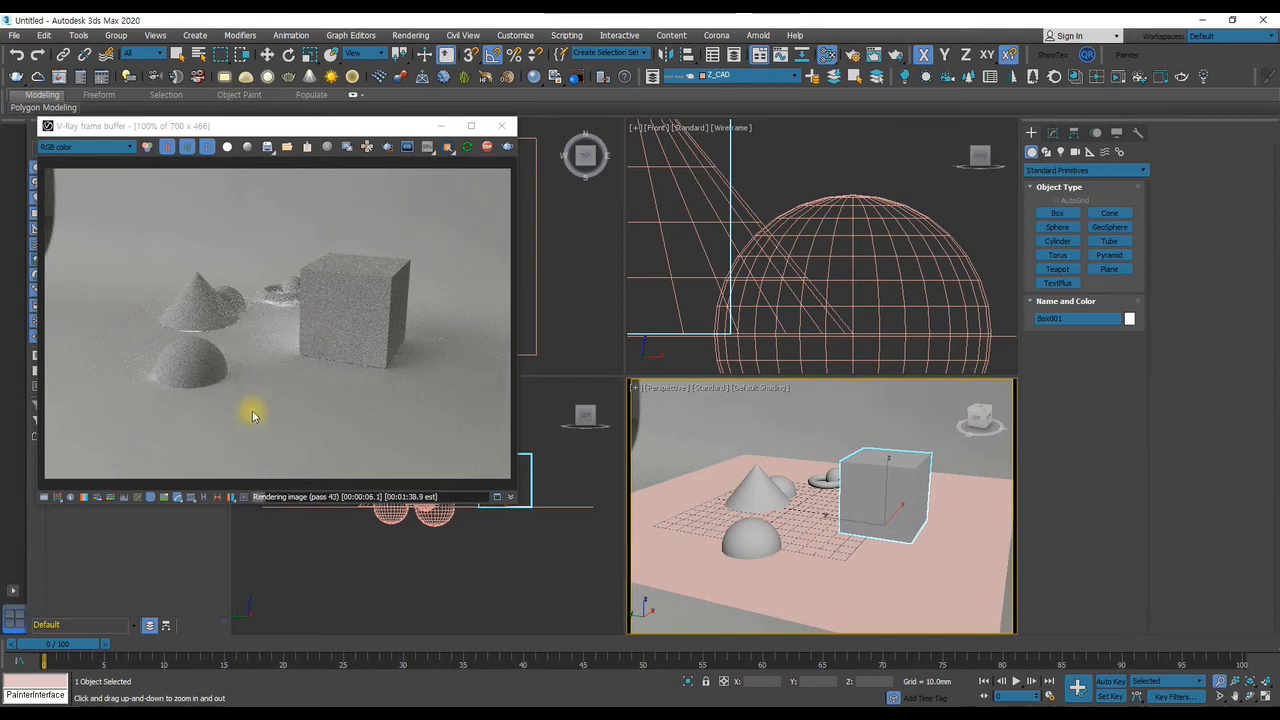
key(q)
Turn off Receive GI in the ground plane's V-Ray object properties
click(679, 505)
right_click(679, 505)
click(725, 656)
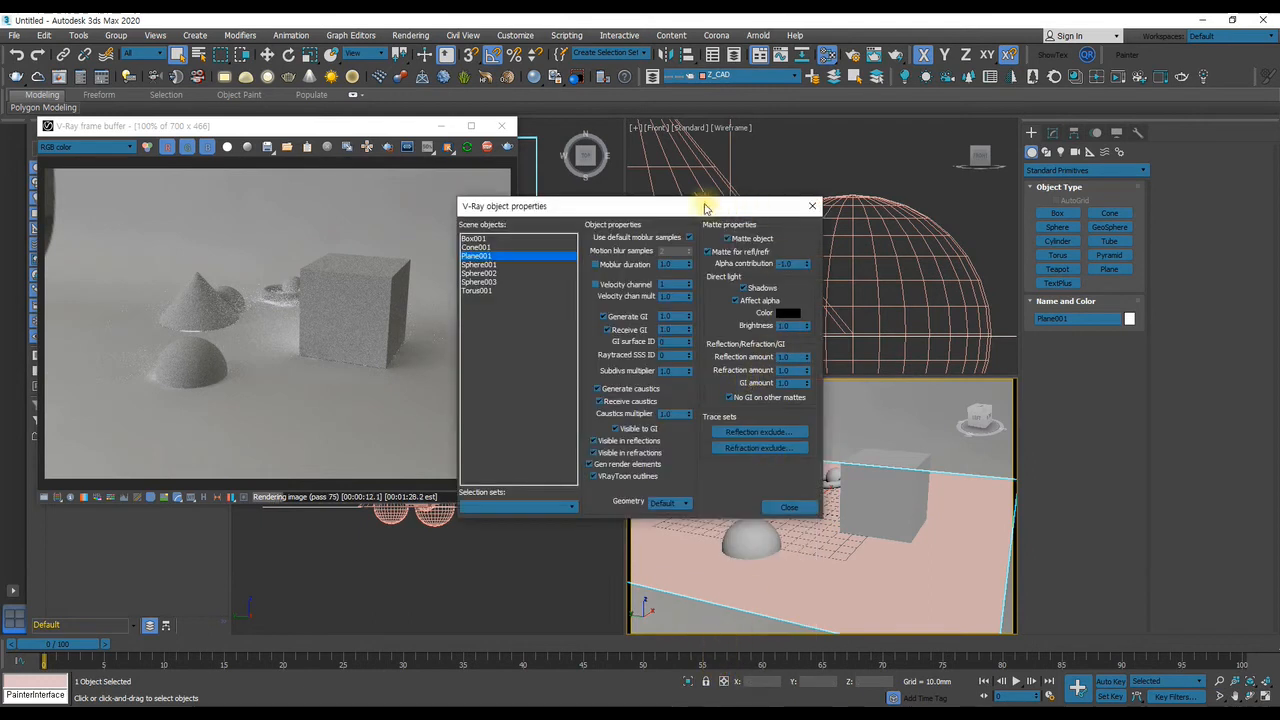
drag(689, 213, 626, 266)
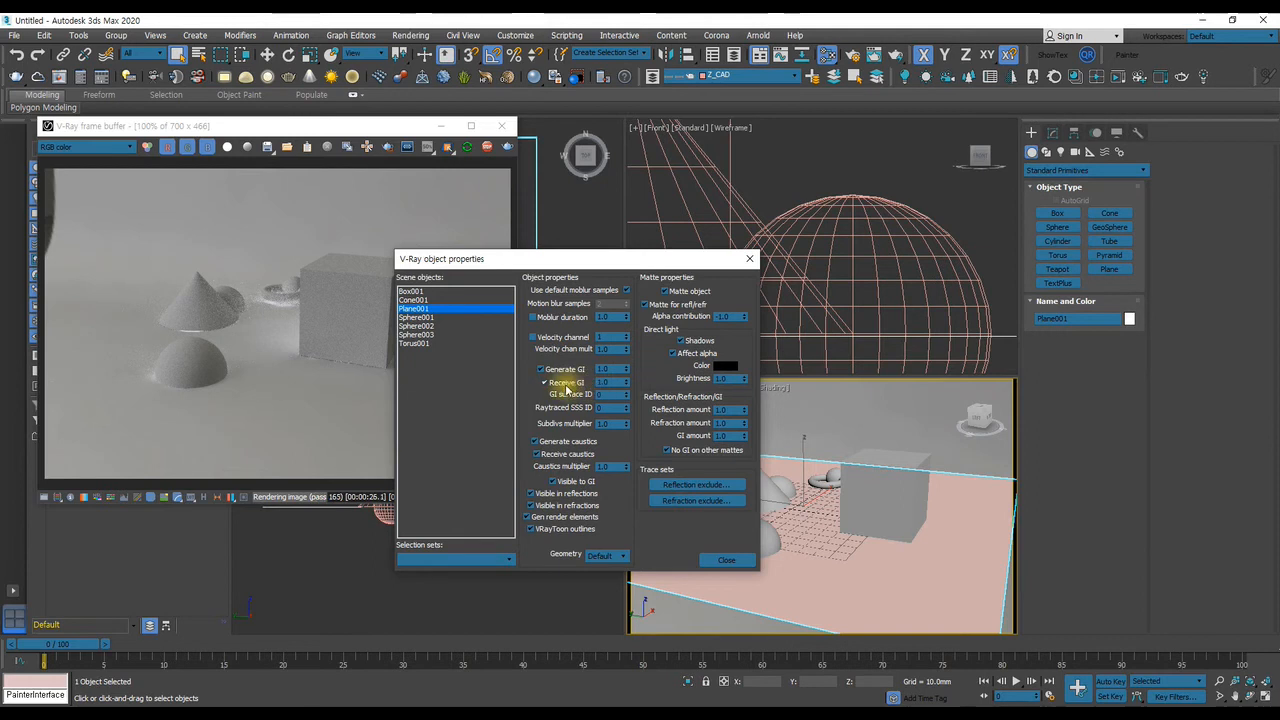
click(726, 559)
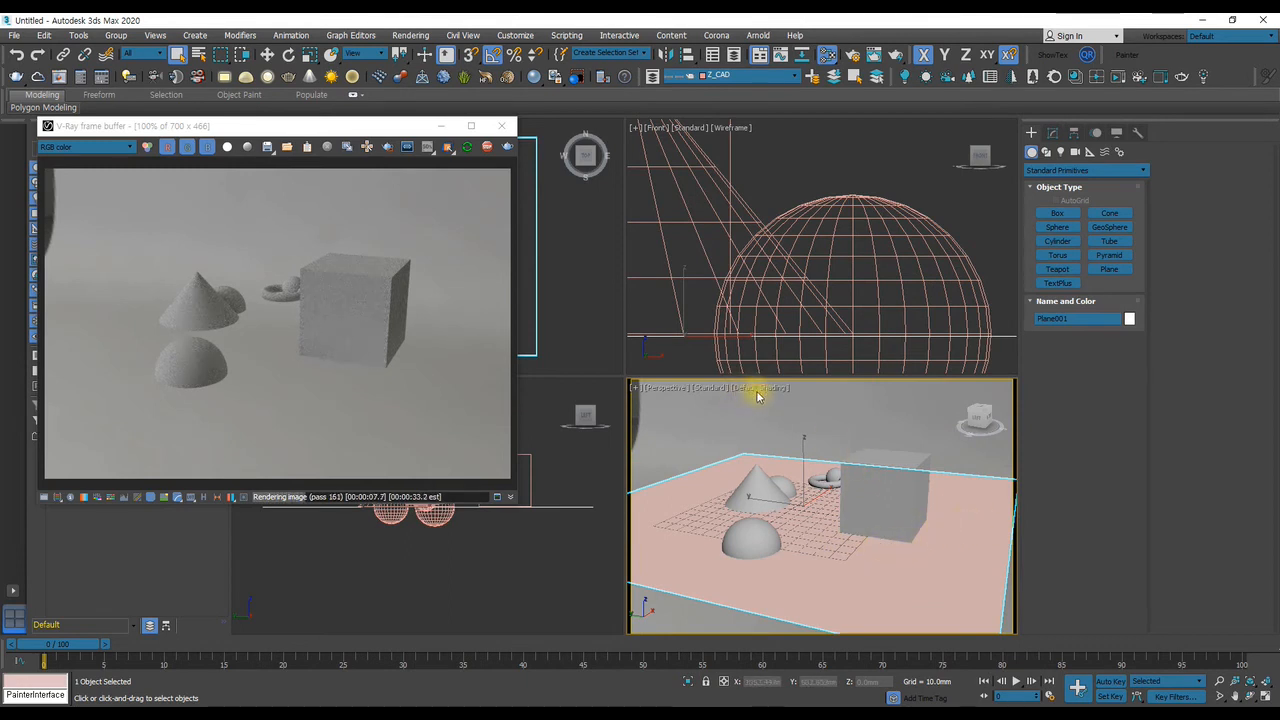
Turn Receive GI back on for the ground plane
right_click(815, 552)
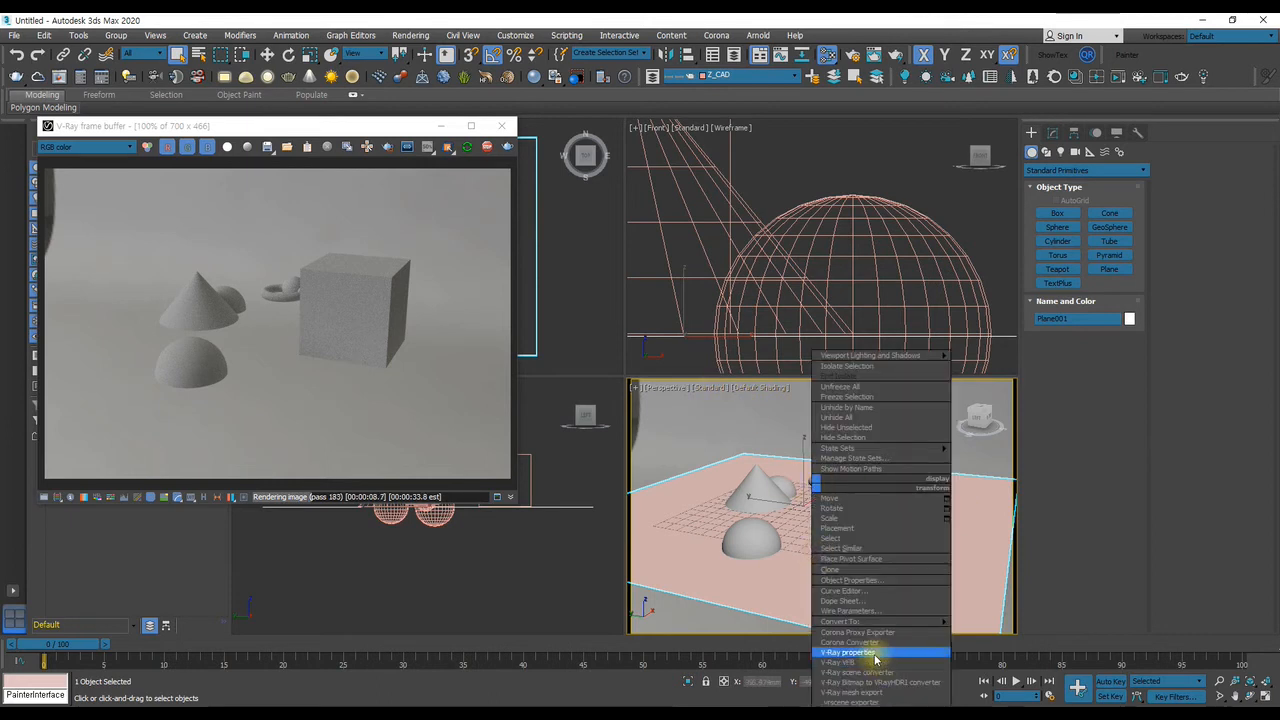
click(855, 662)
drag(651, 200, 469, 190)
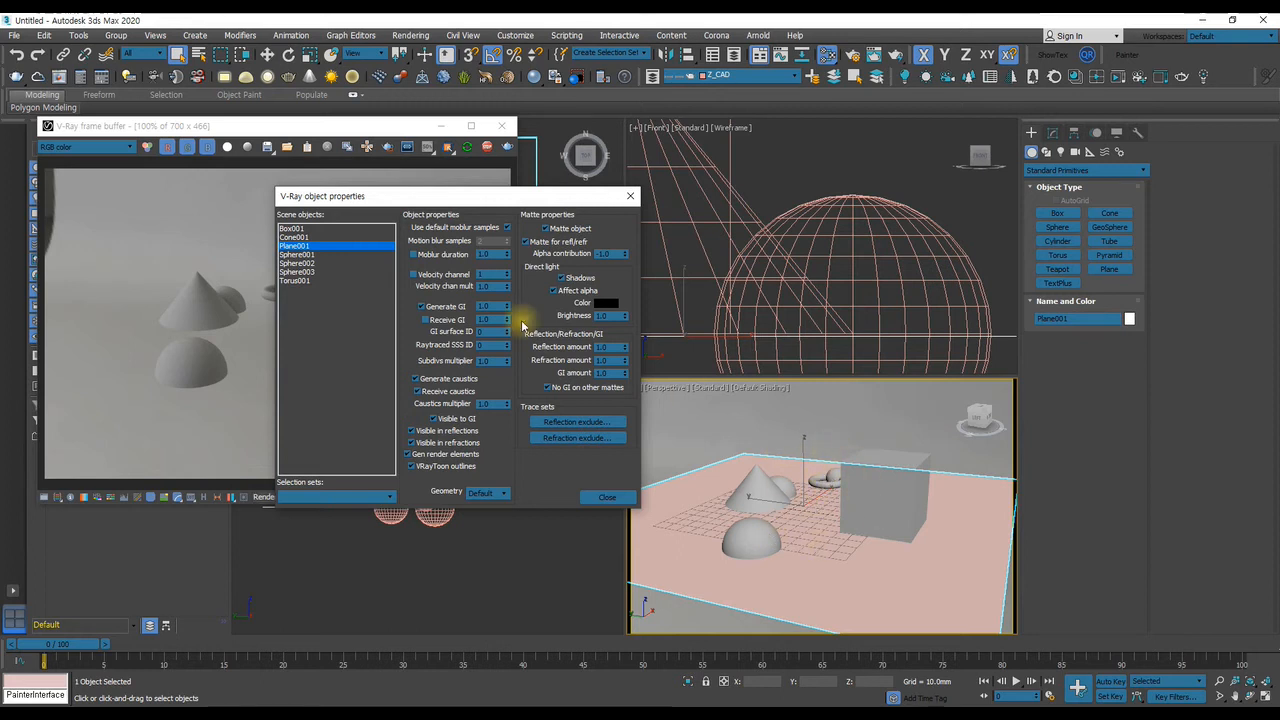
click(435, 322)
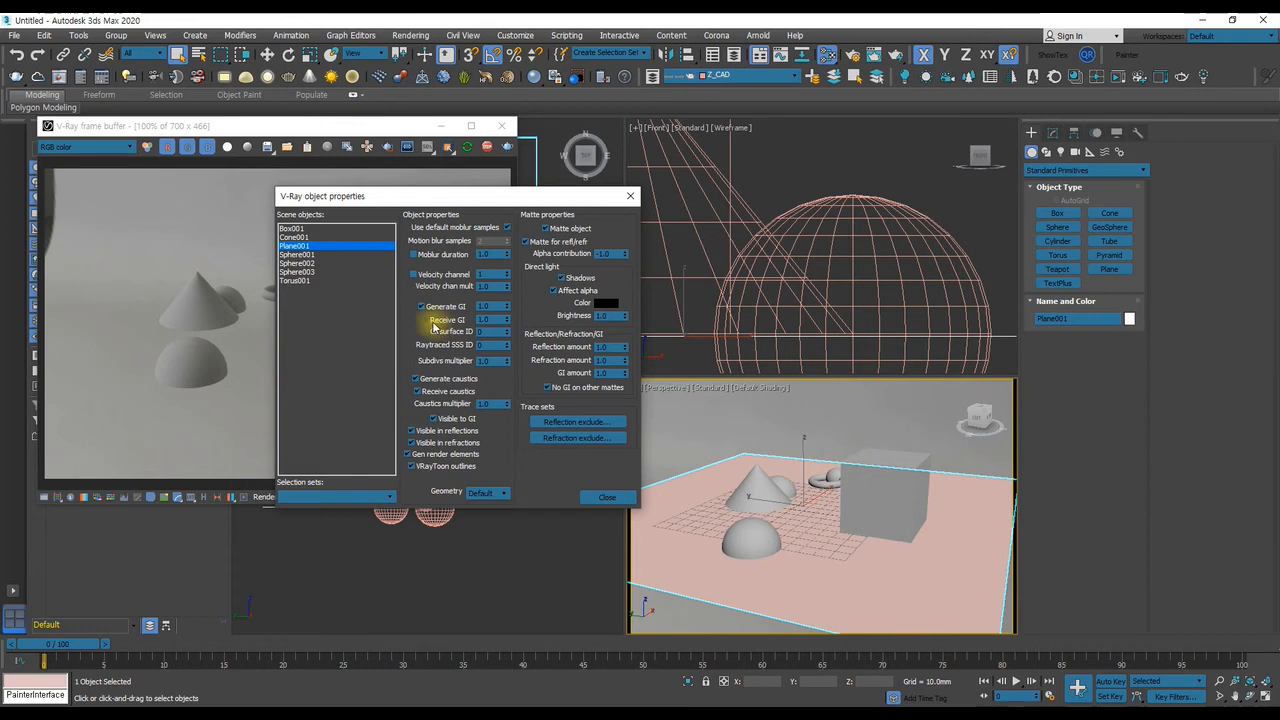
Close the ground plane's V-Ray object properties and add a VRayMtlWrapper material below the VRayMtl in the Slate Material Editor
drag(458, 197, 851, 223)
click(984, 533)
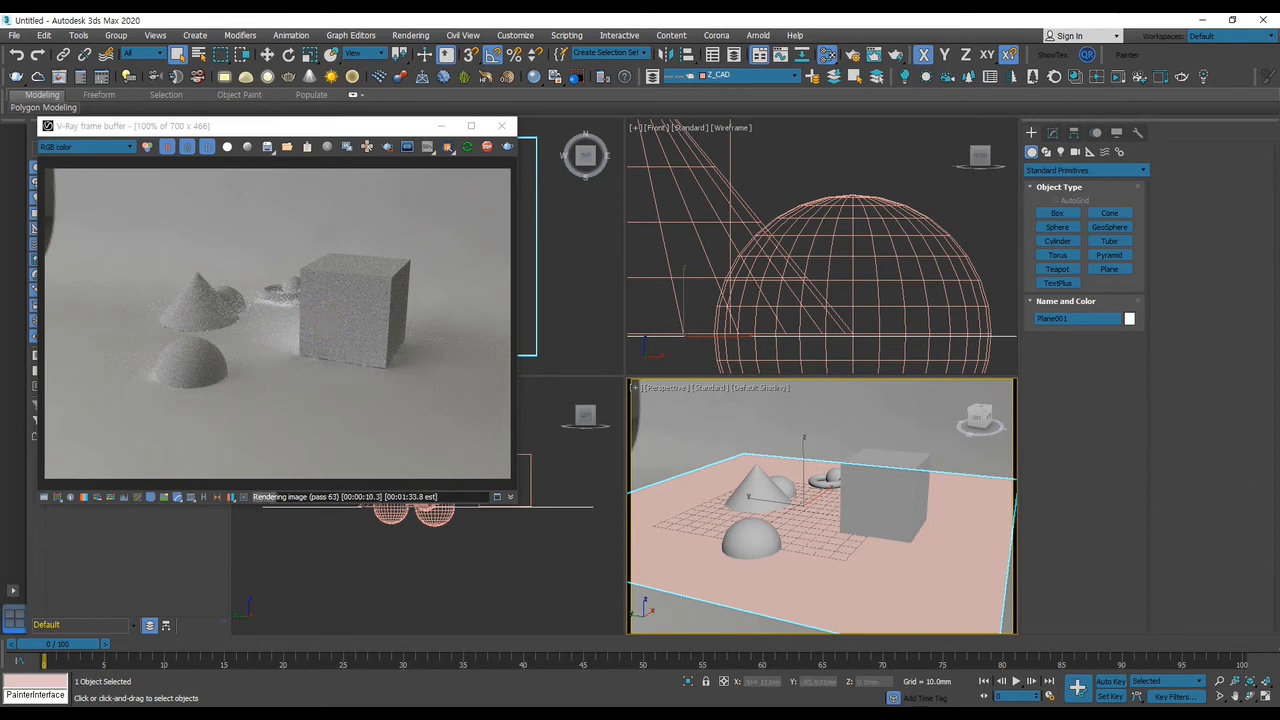
drag(1279, 84, 1279, 42)
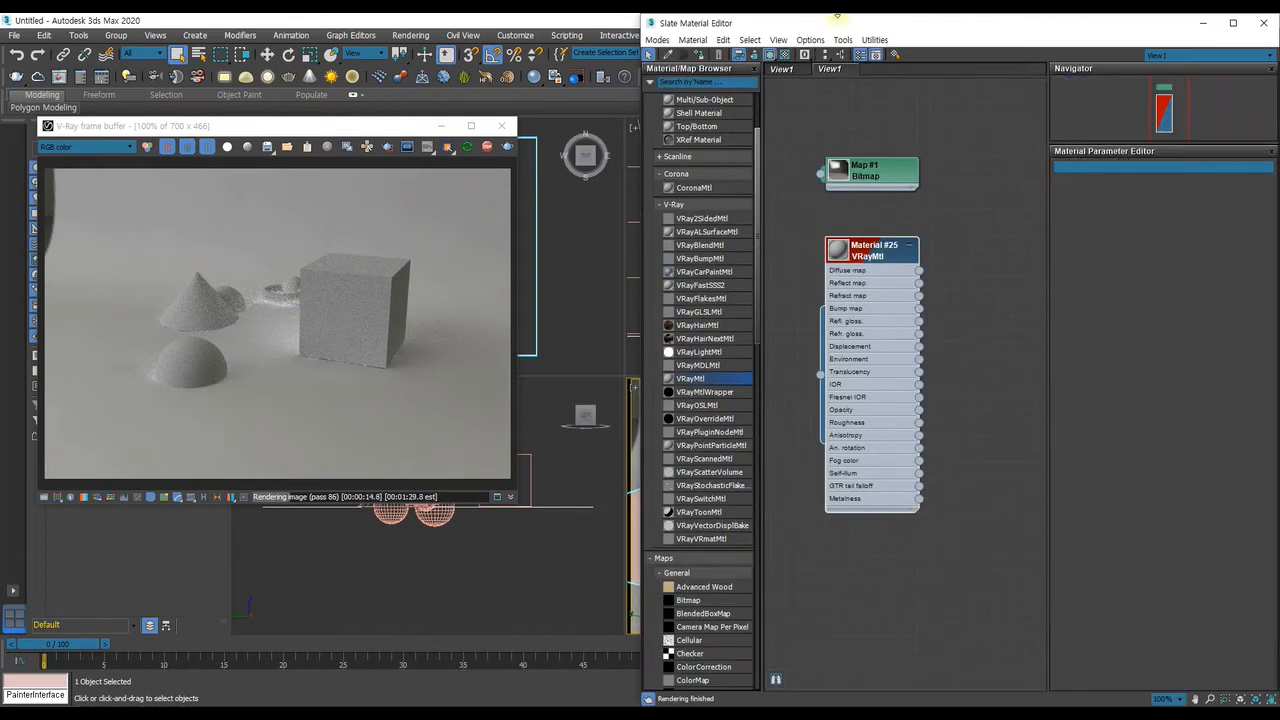
click(911, 249)
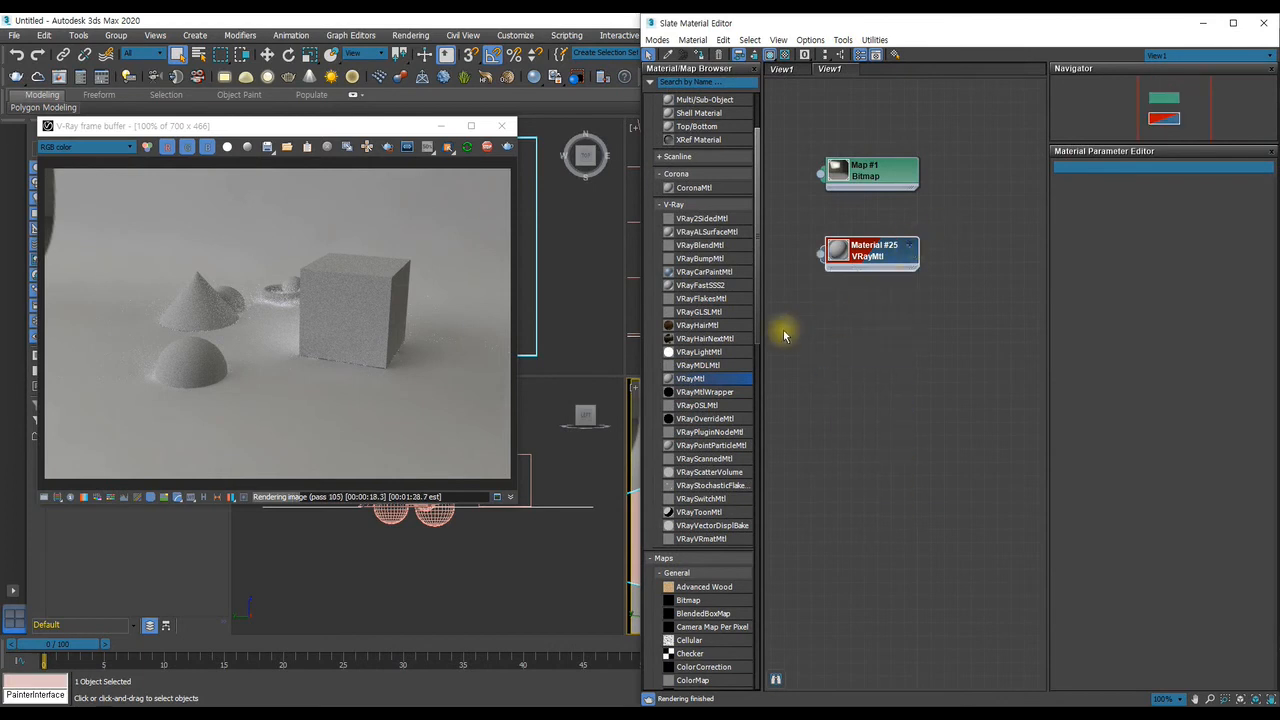
click(704, 396)
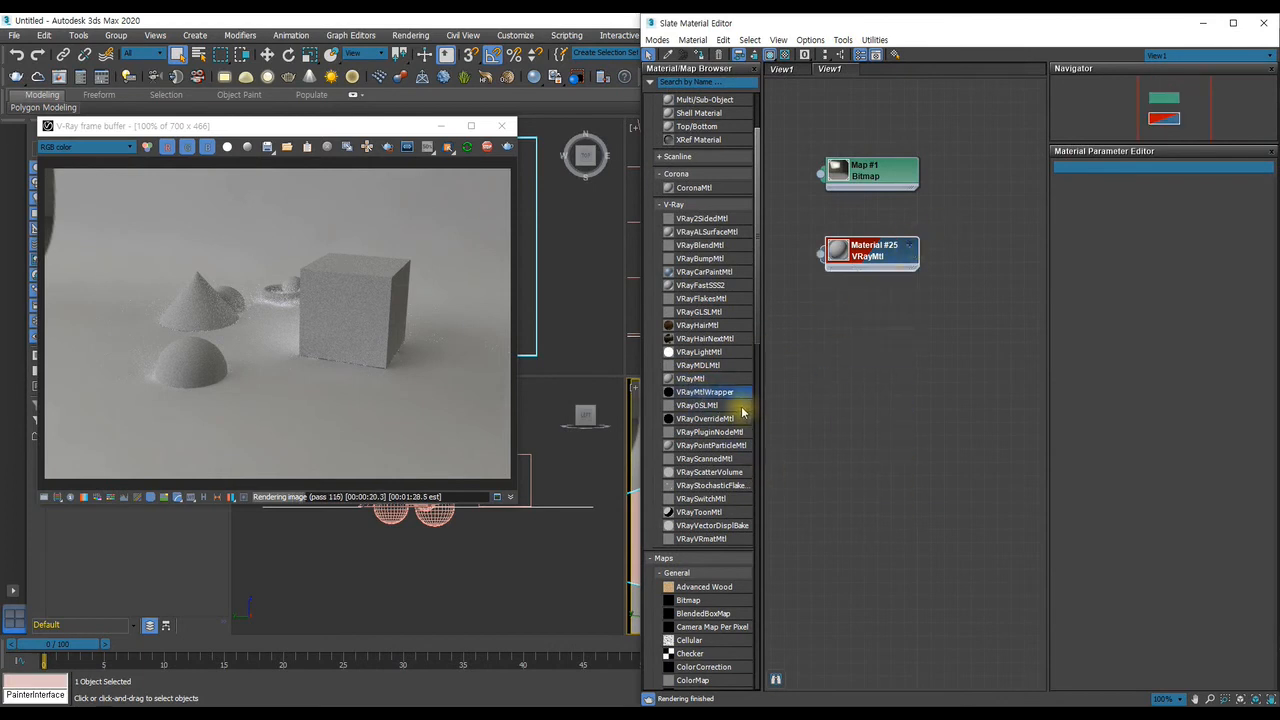
drag(704, 393, 884, 336)
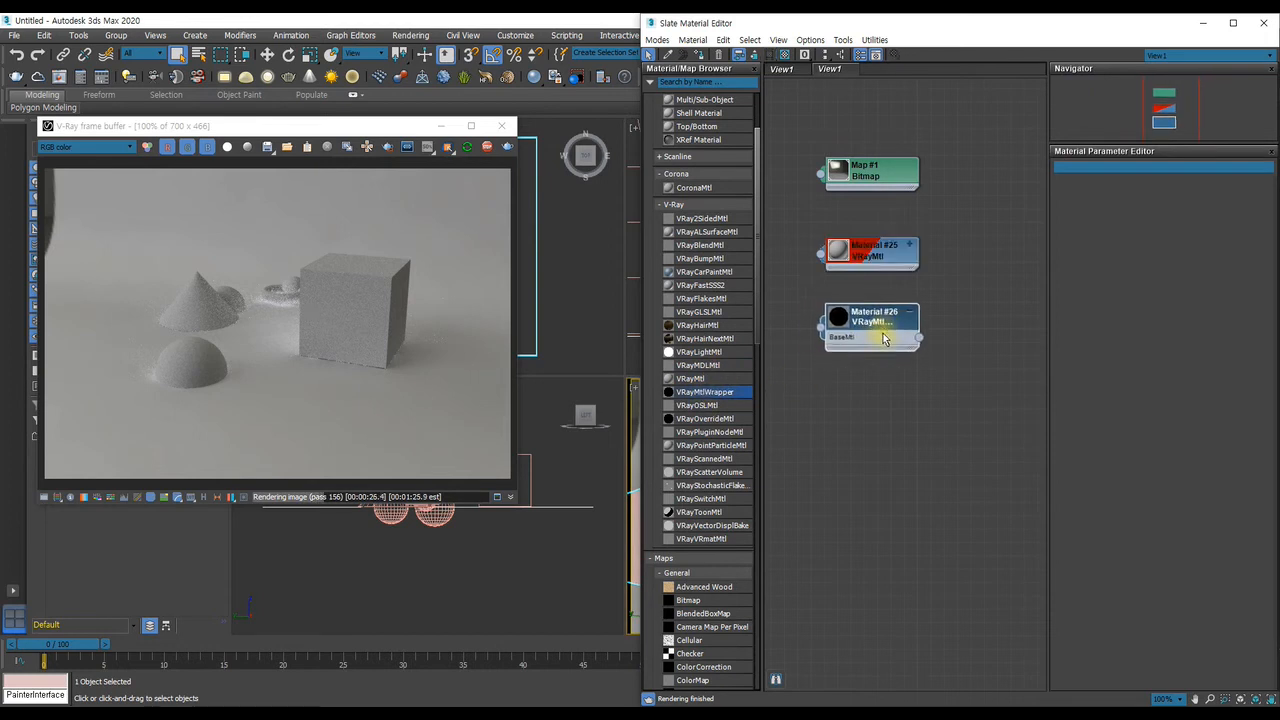
Make room above the VRayMtlWrapper node and add a Matte/Shadow material between it and the VRayMtl
scroll(691, 320, up, 3)
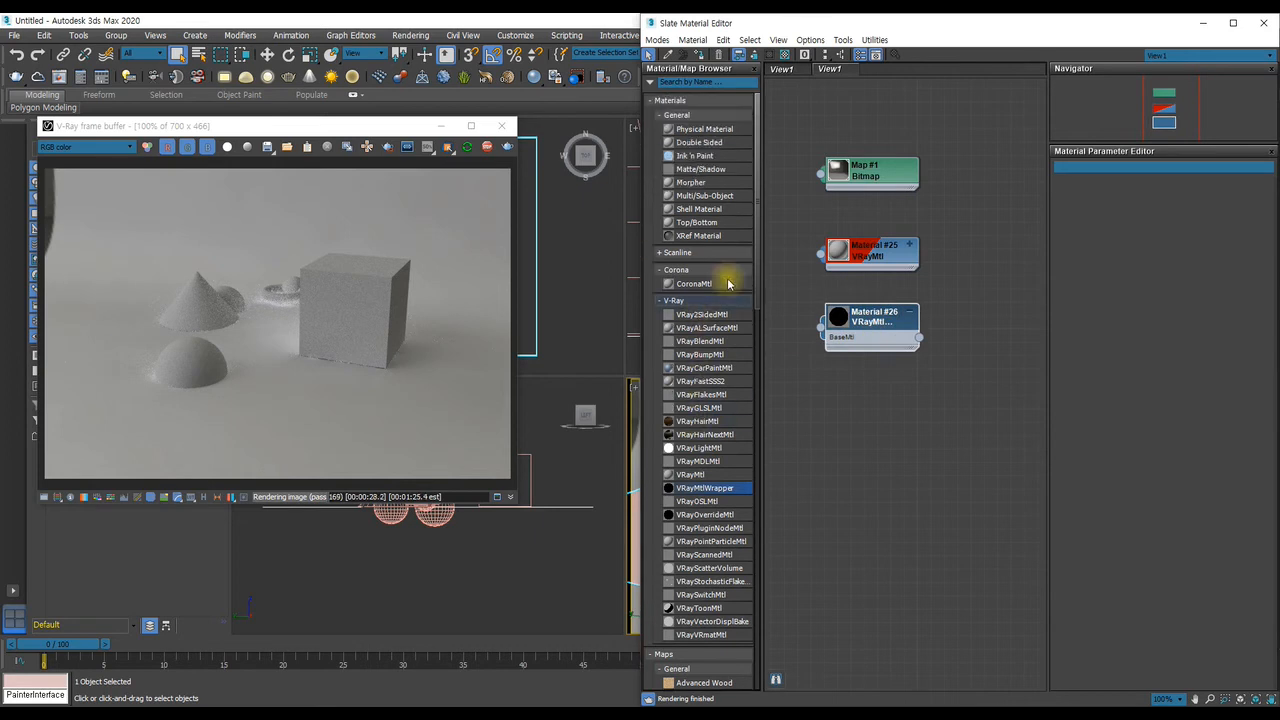
drag(871, 320, 858, 387)
click(689, 170)
drag(689, 170, 859, 322)
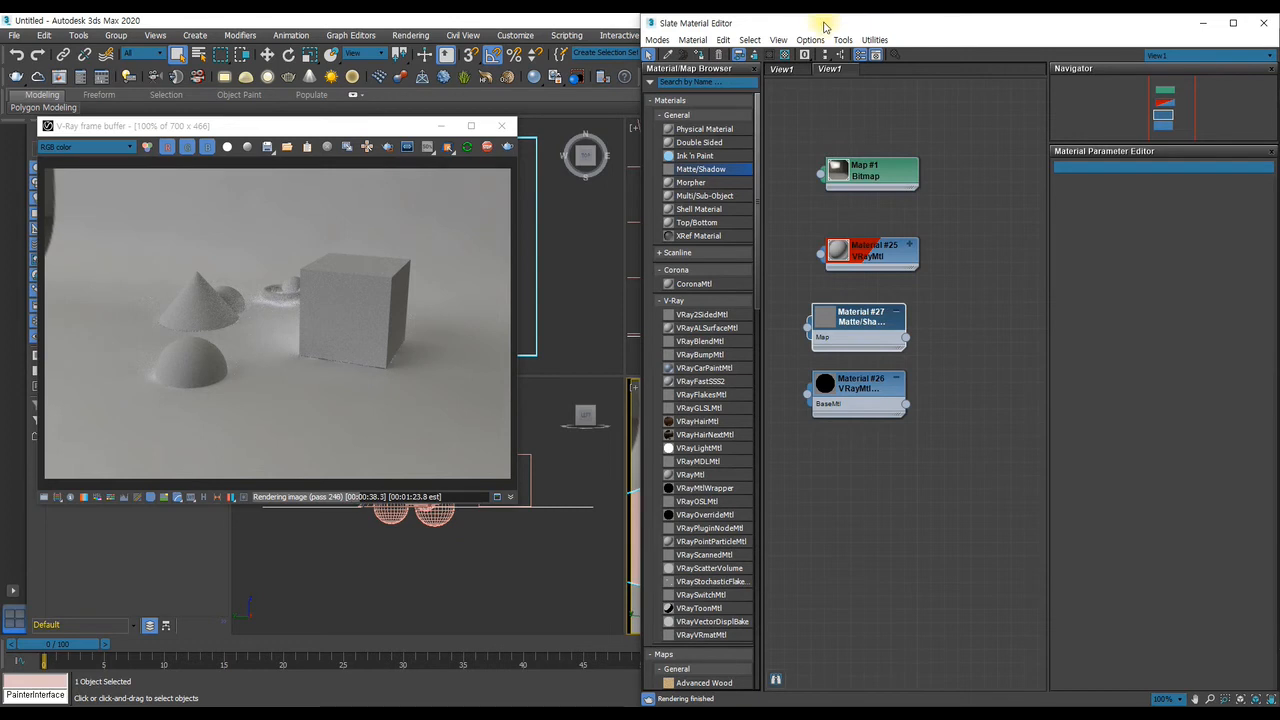
Turn off Matte object, Matte for refl/refr, Shadows and Affect alpha for the ground plane and set its Alpha contribution to 1.0
drag(765, 17, 128, 69)
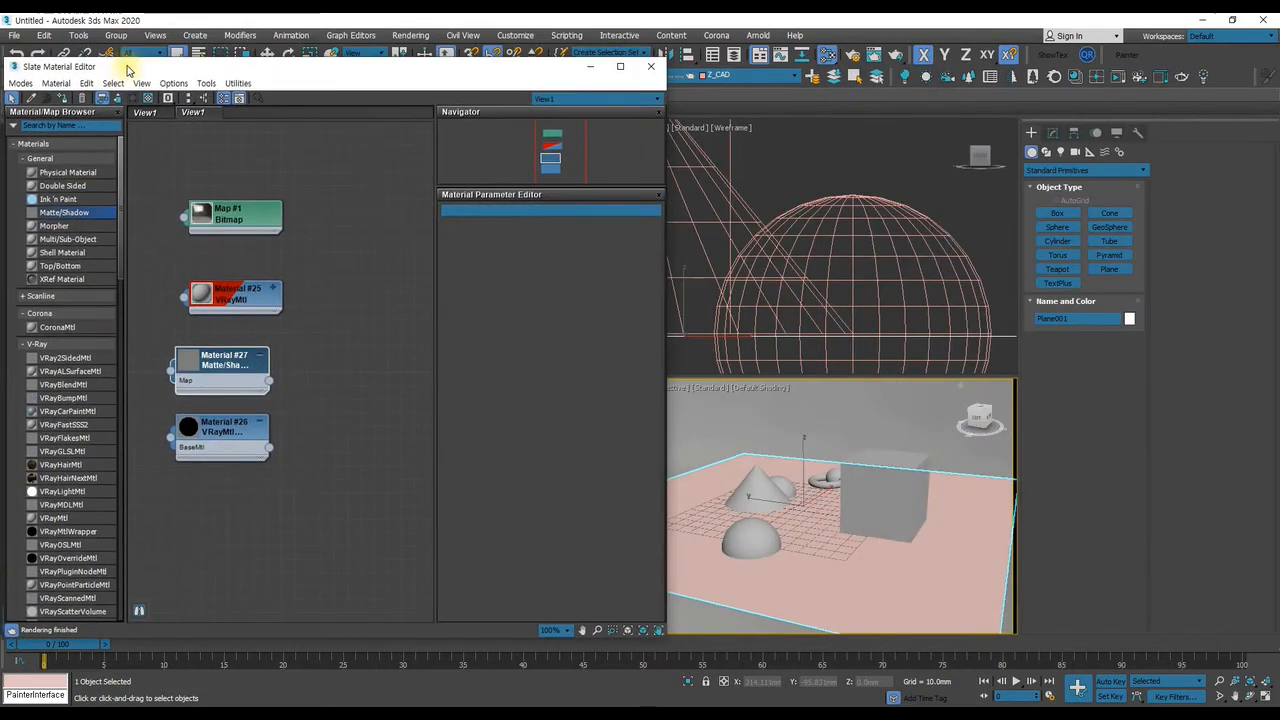
right_click(820, 483)
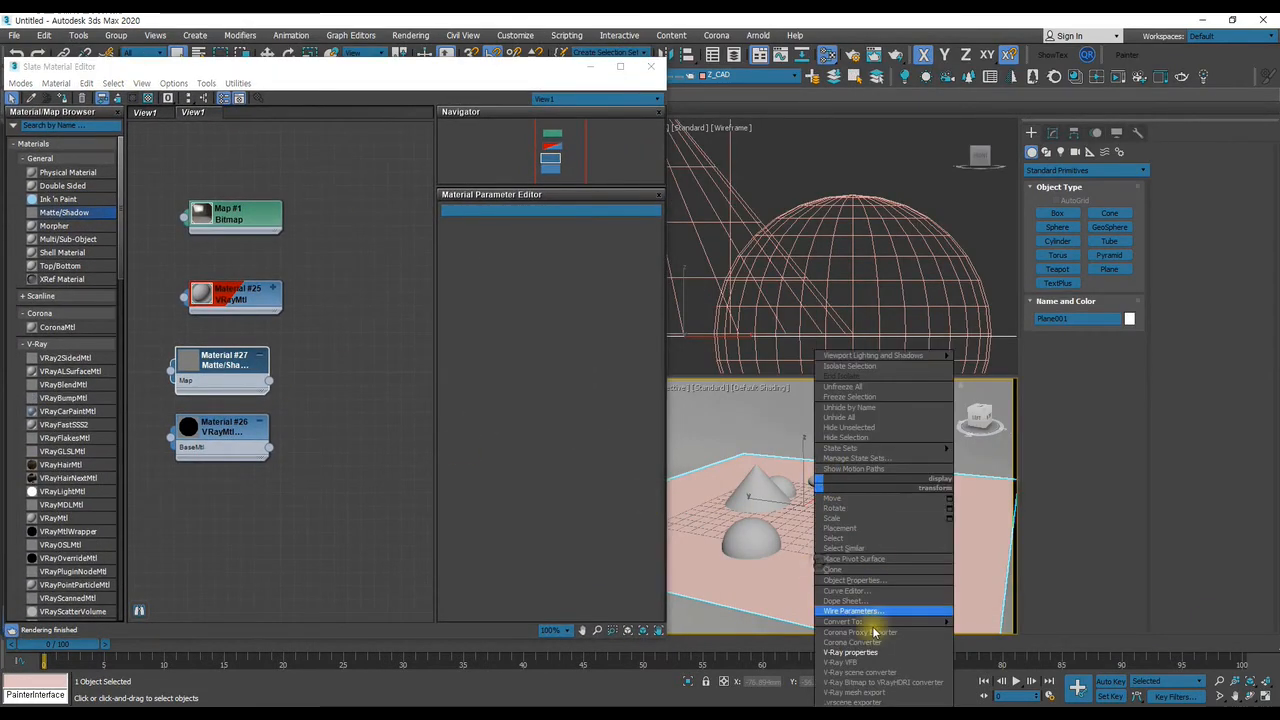
click(852, 652)
click(727, 238)
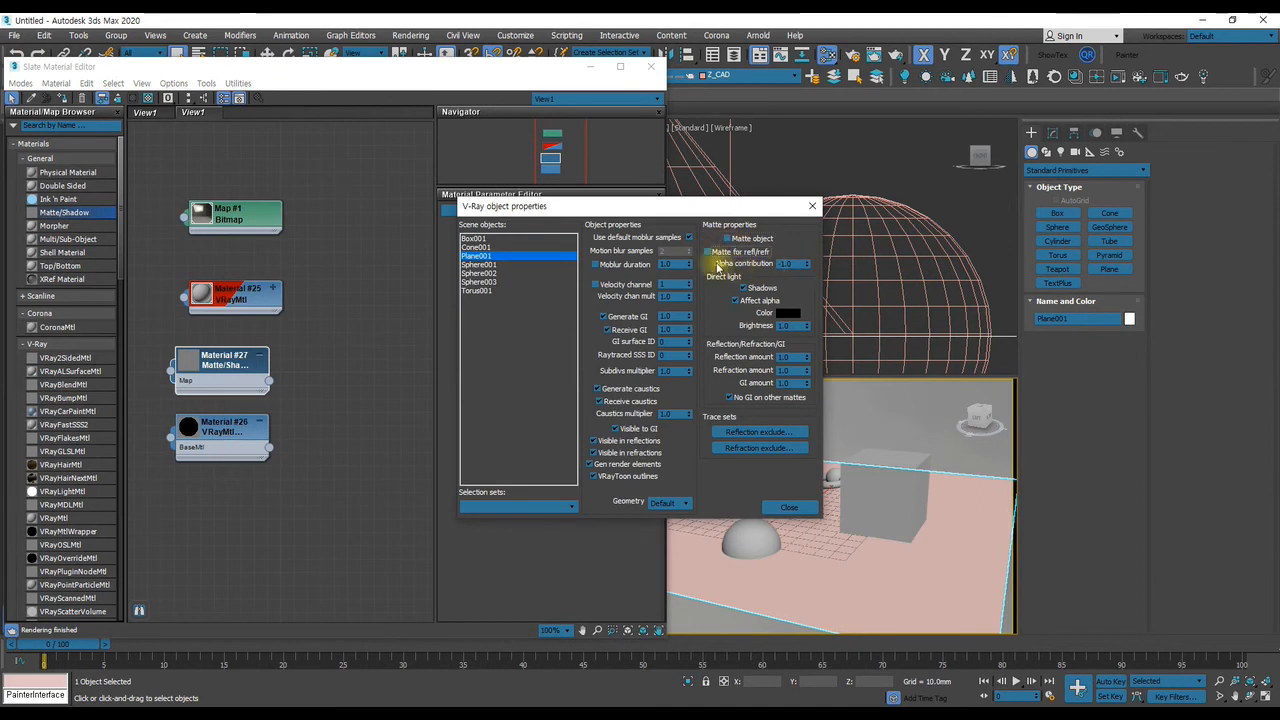
click(803, 263)
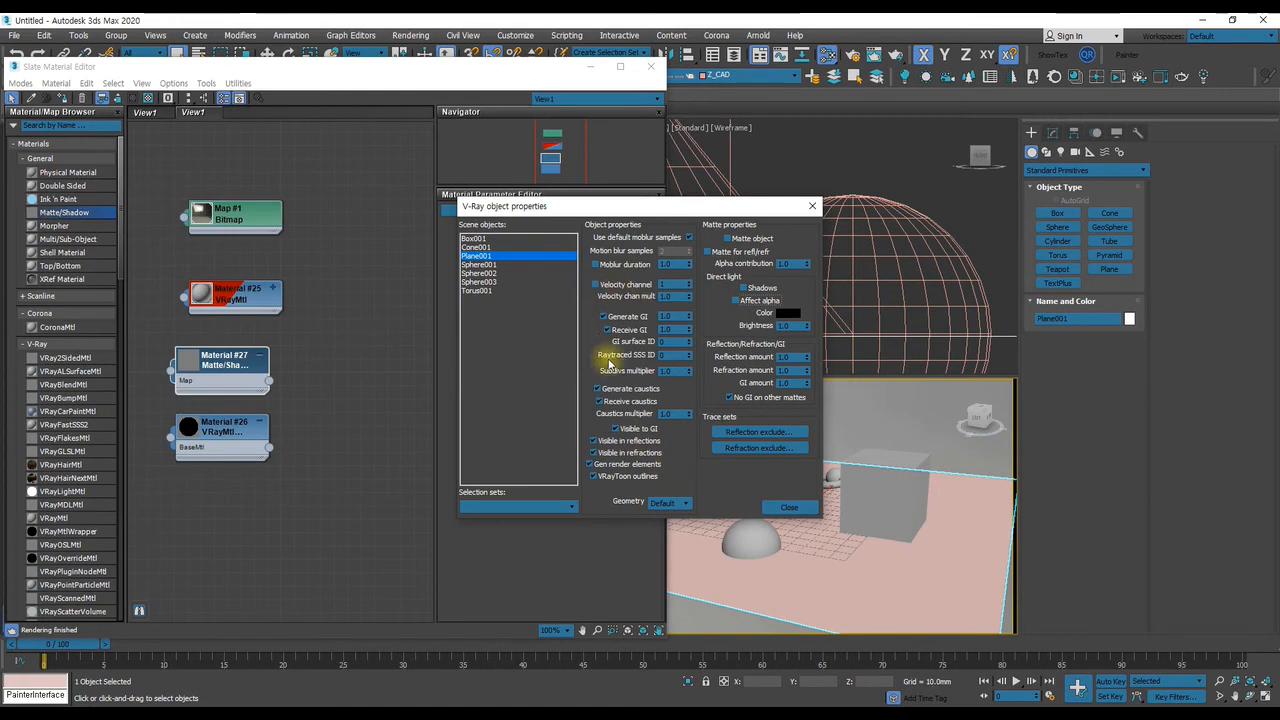
click(789, 507)
Assign the Matte/Shadow material to the ground plane with its parameters open beside the render
drag(403, 78, 1020, 78)
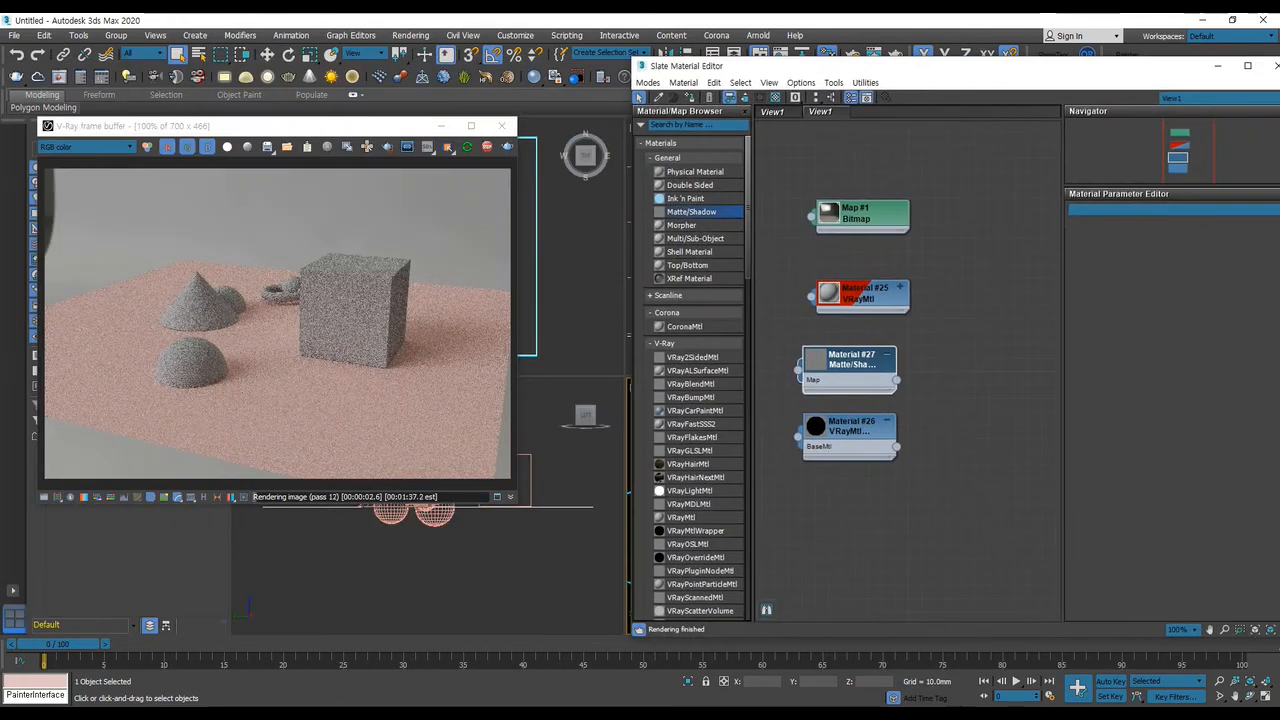
click(858, 360)
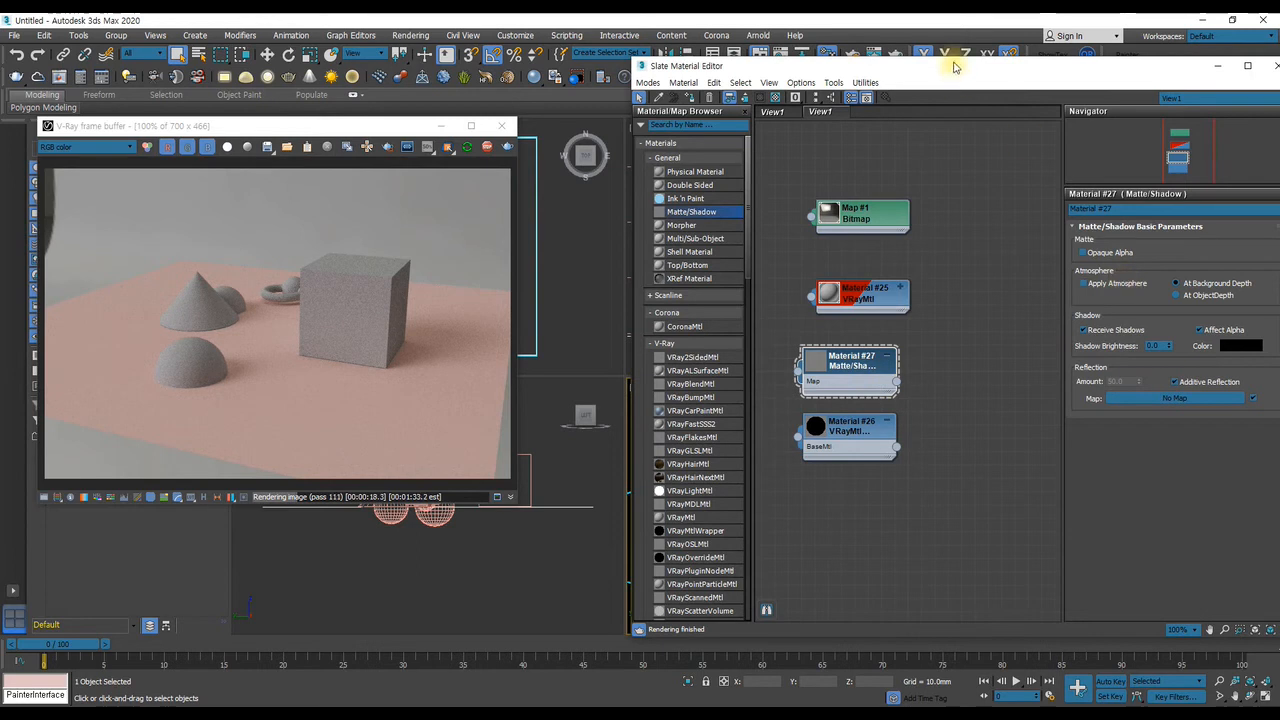
click(729, 98)
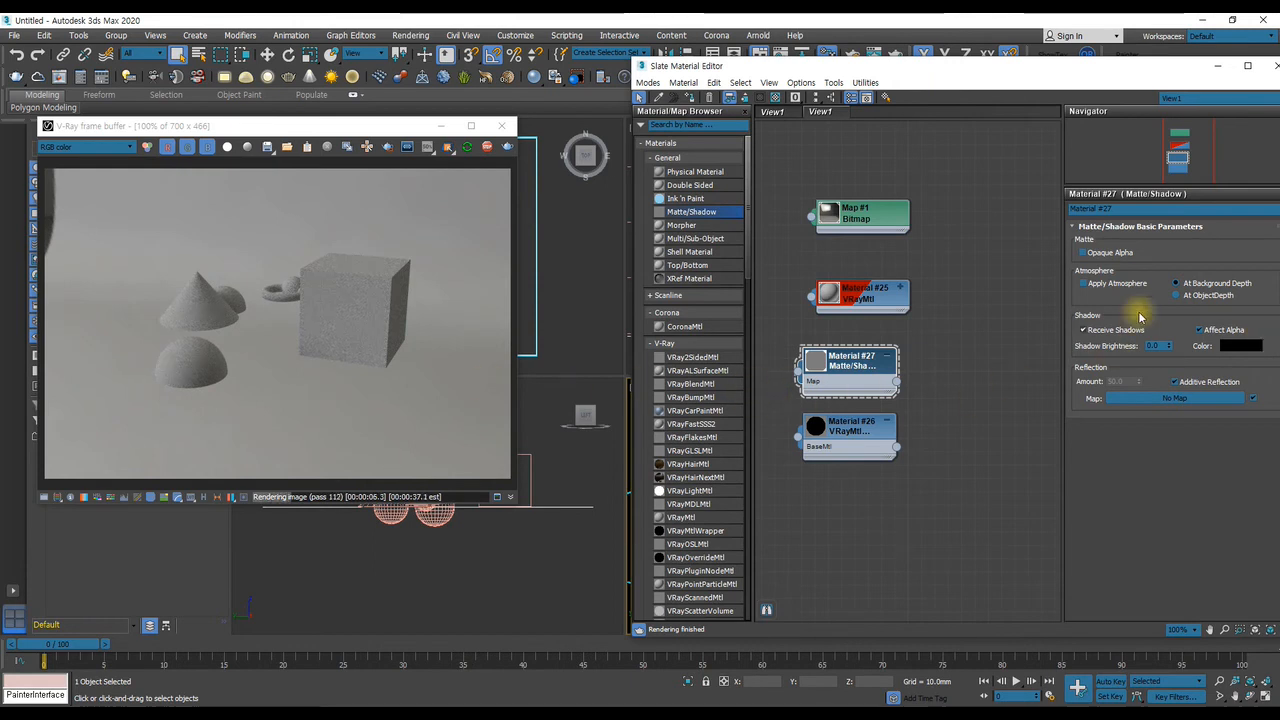
Turn on Opaque Alpha in the Matte/Shadow material while viewing the render's Alpha channel, and return the frame buffer to RGB color
click(75, 147)
click(60, 170)
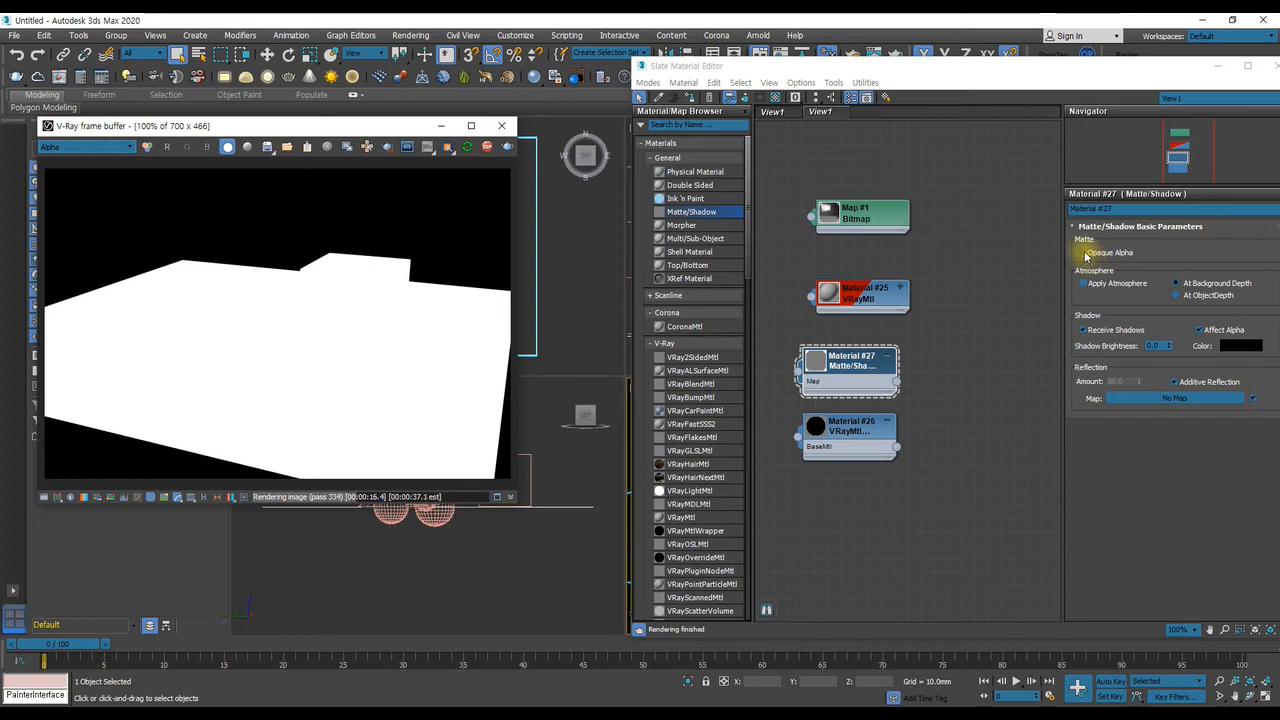
click(1083, 253)
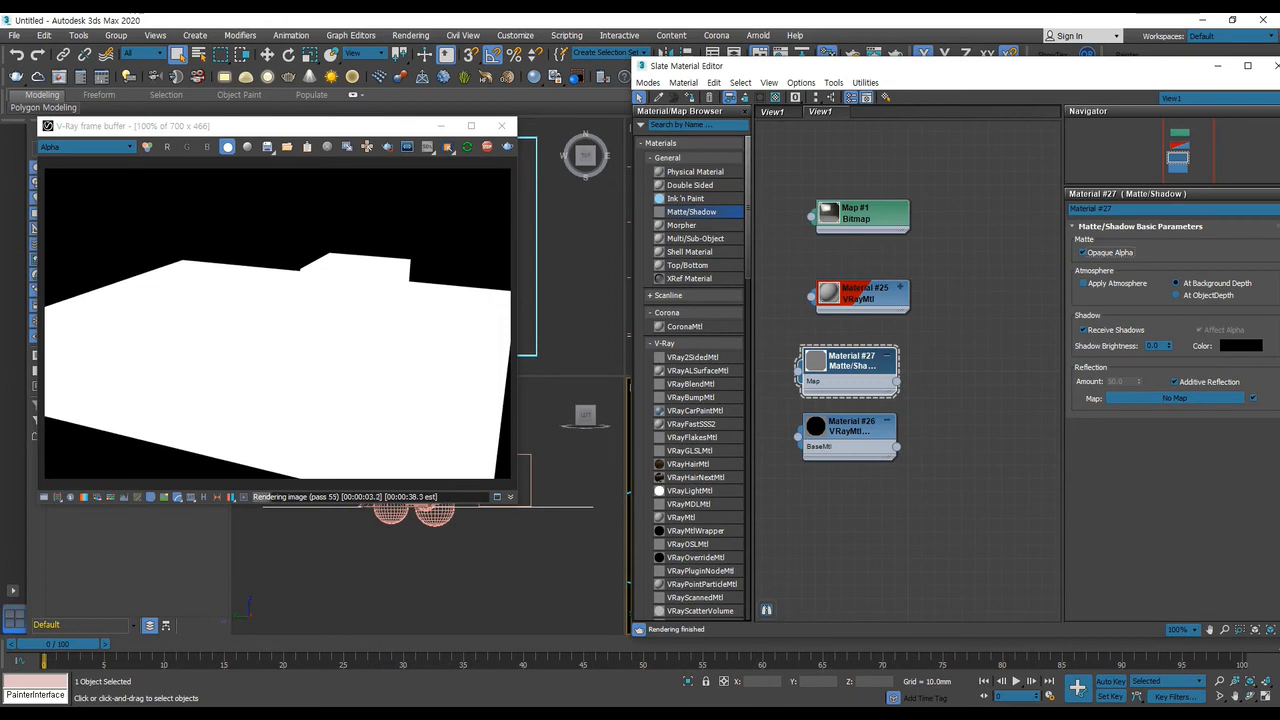
click(85, 147)
click(55, 166)
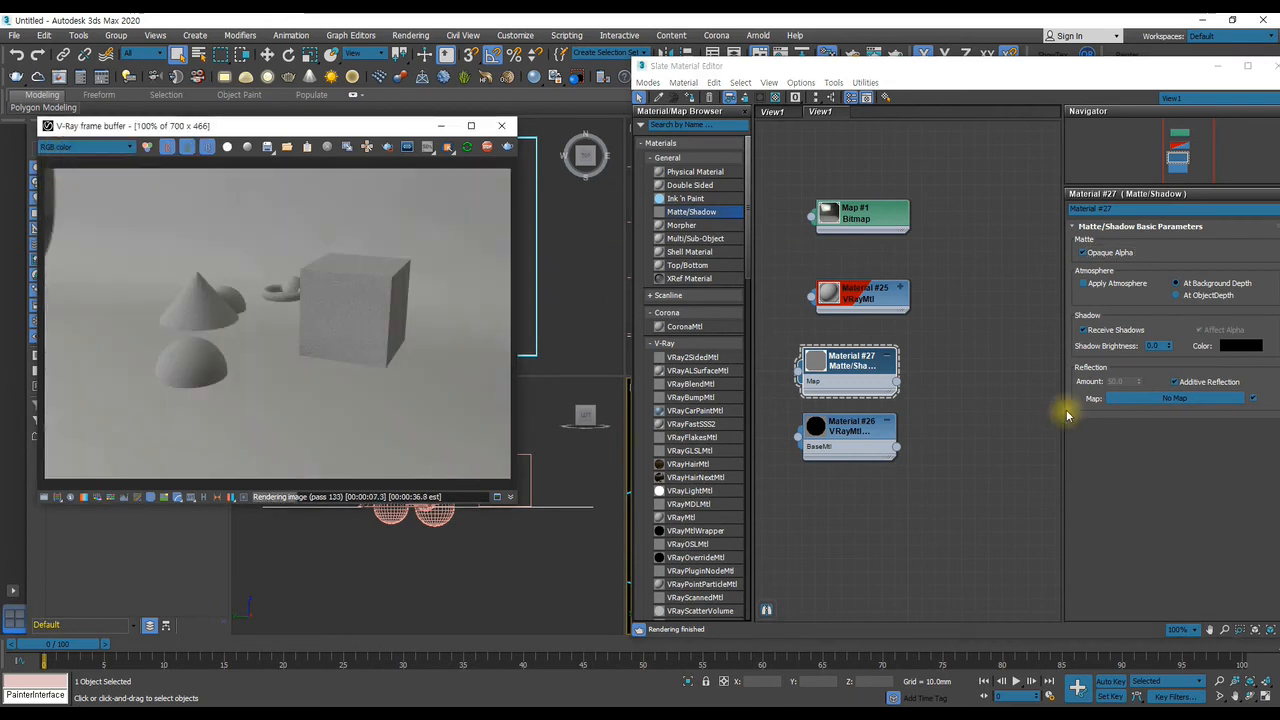
Set the Matte/Shadow material's Shadow Brightness to 1.0 and uncover more of its parameters
click(1163, 346)
text(1)
key(Return)
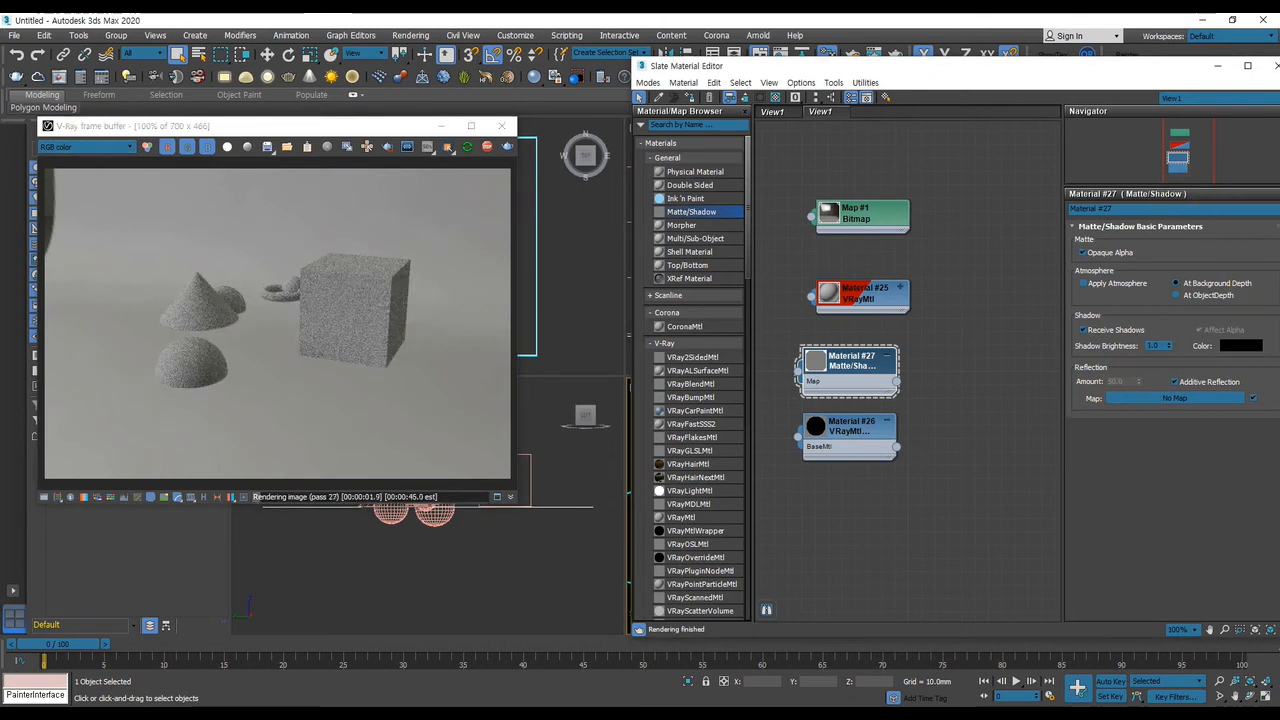
drag(981, 68, 842, 59)
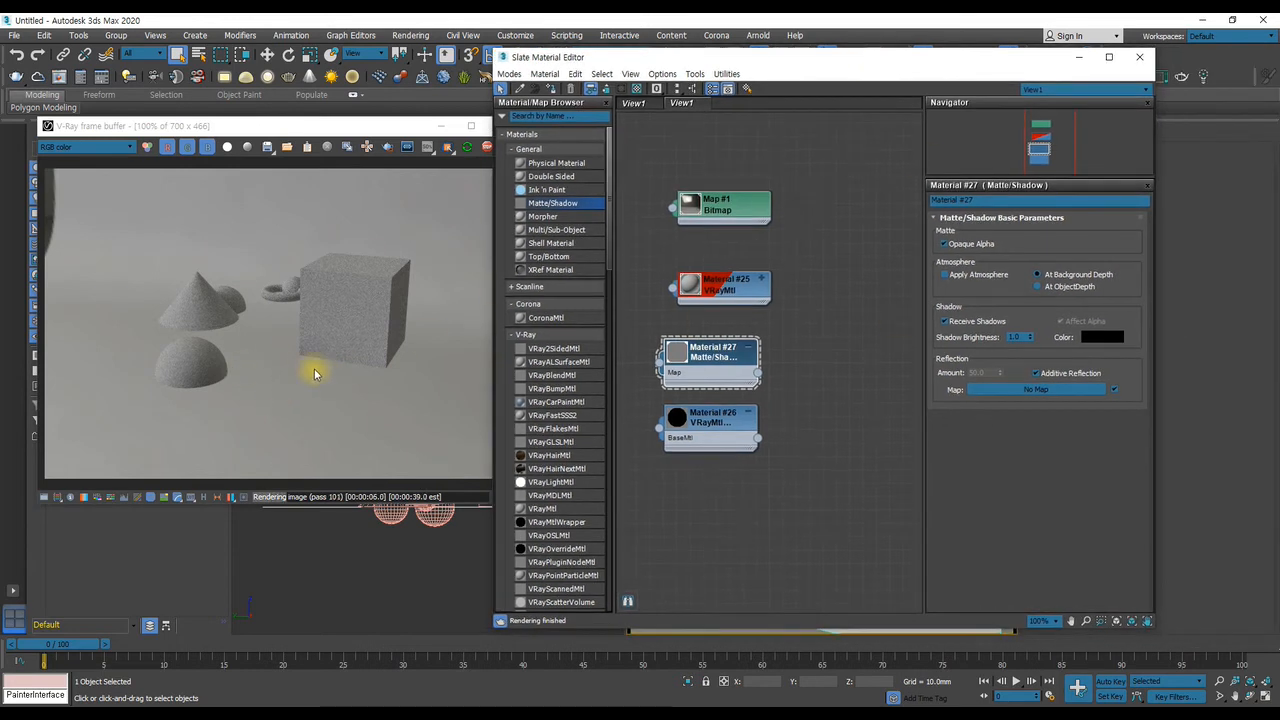
Turn on Apply Atmosphere in the Matte/Shadow material, try At Object Depth, and set it back to At Background Depth
click(944, 274)
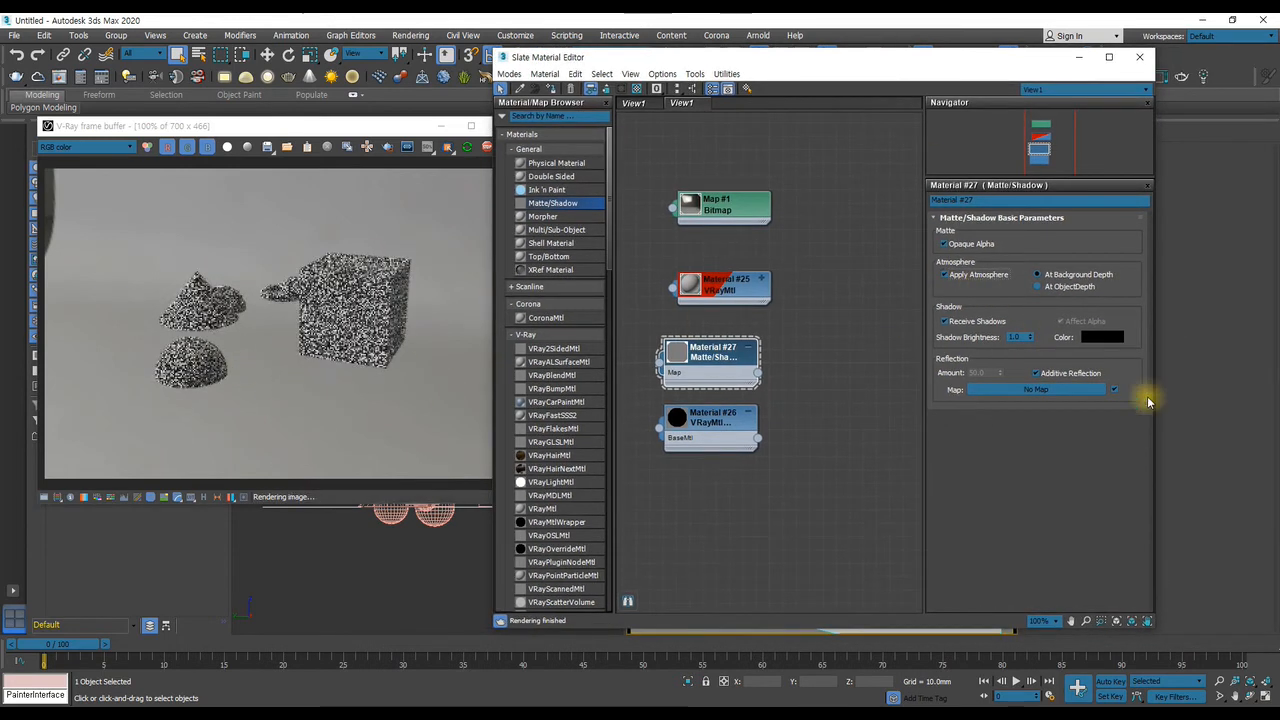
click(1038, 286)
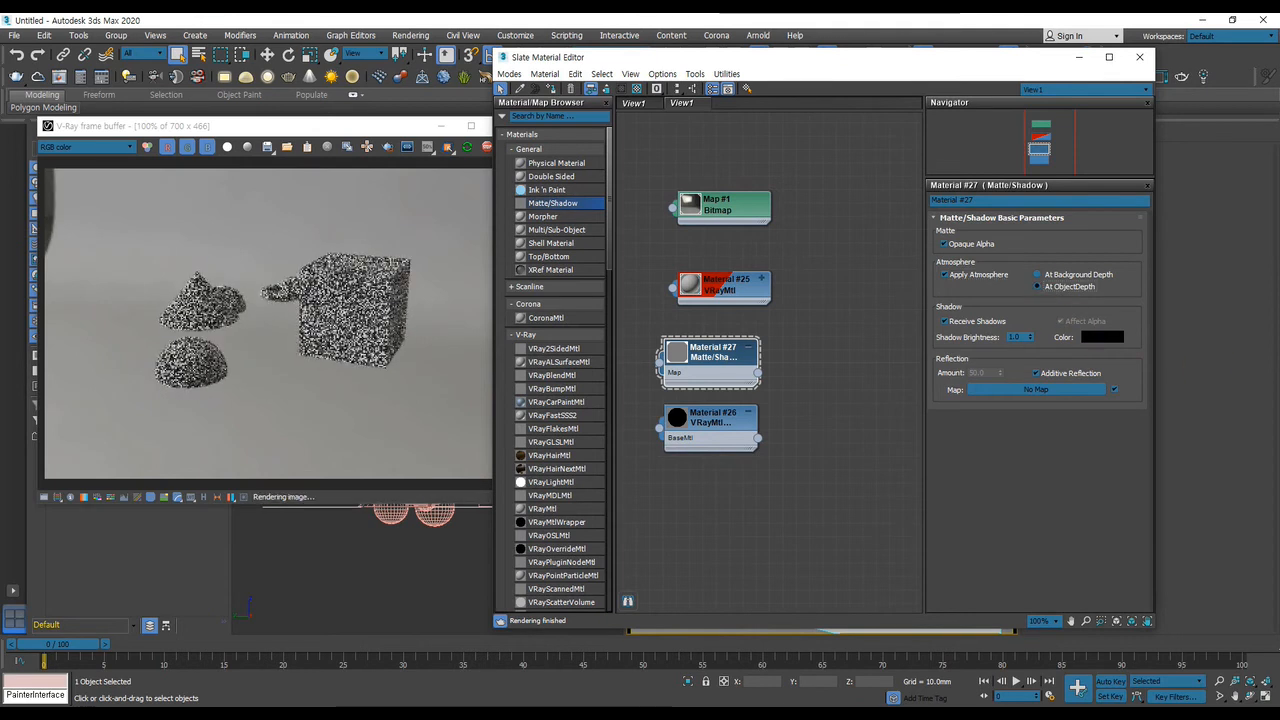
click(1056, 276)
Turn on Matte object, Matte for refl/refr, Shadows and Affect alpha for the ground plane, with Alpha contribution at -1.0
drag(750, 57, 326, 40)
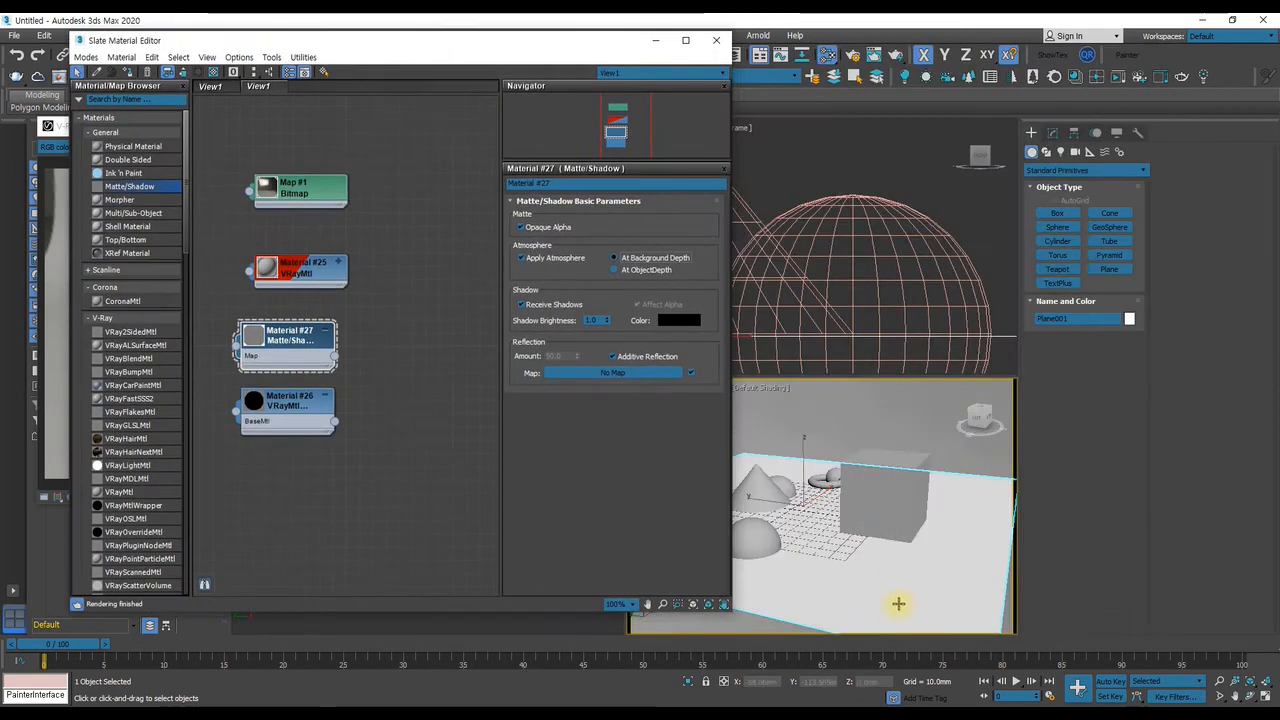
right_click(884, 486)
click(968, 636)
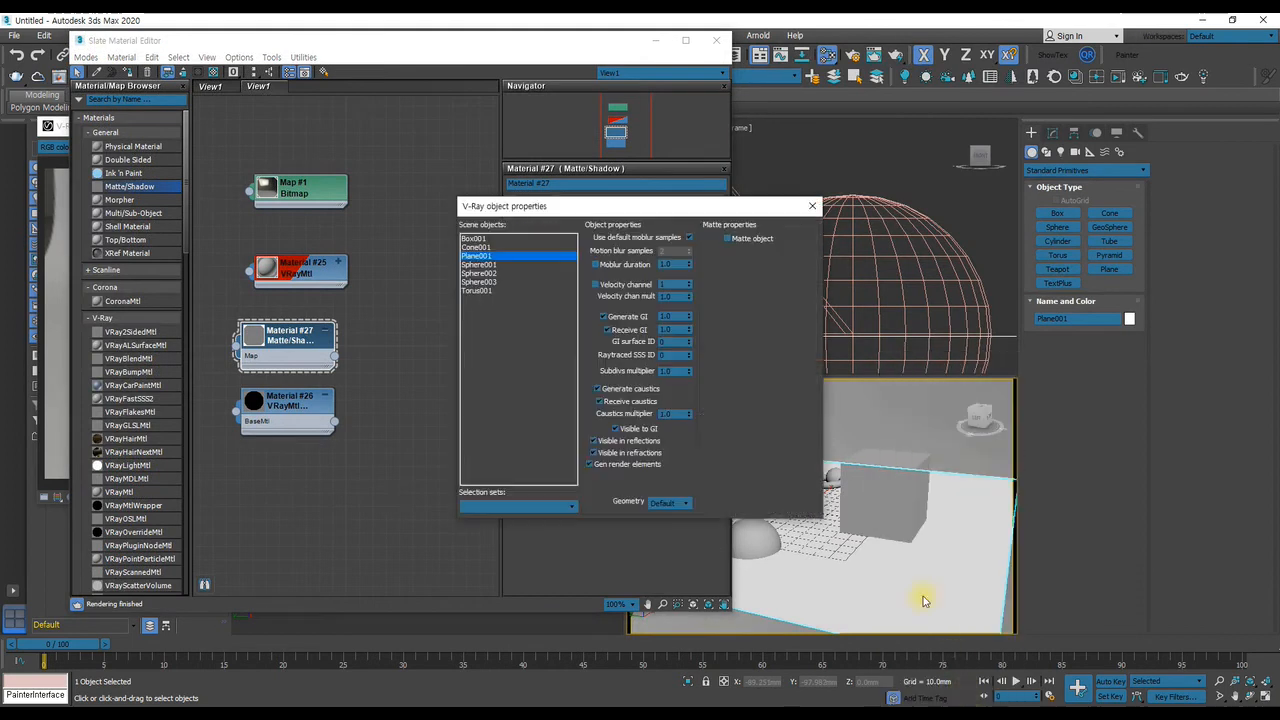
drag(560, 206, 809, 241)
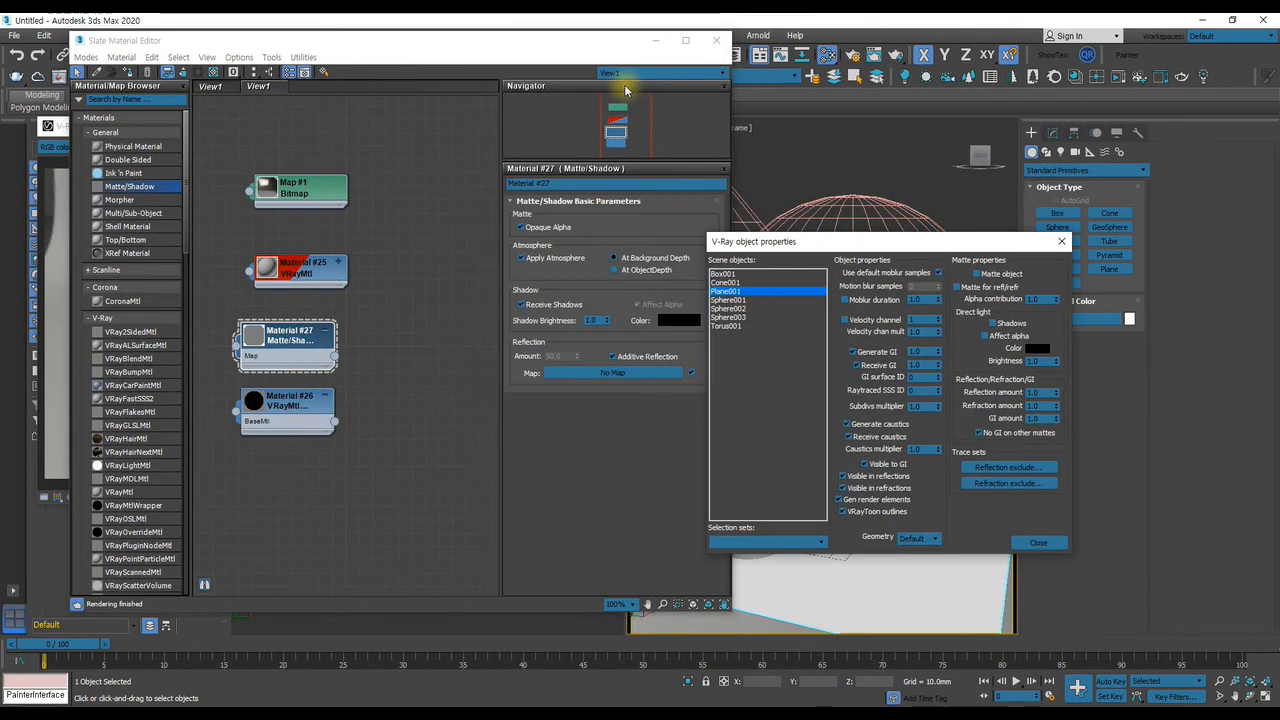
click(960, 288)
click(993, 325)
click(987, 336)
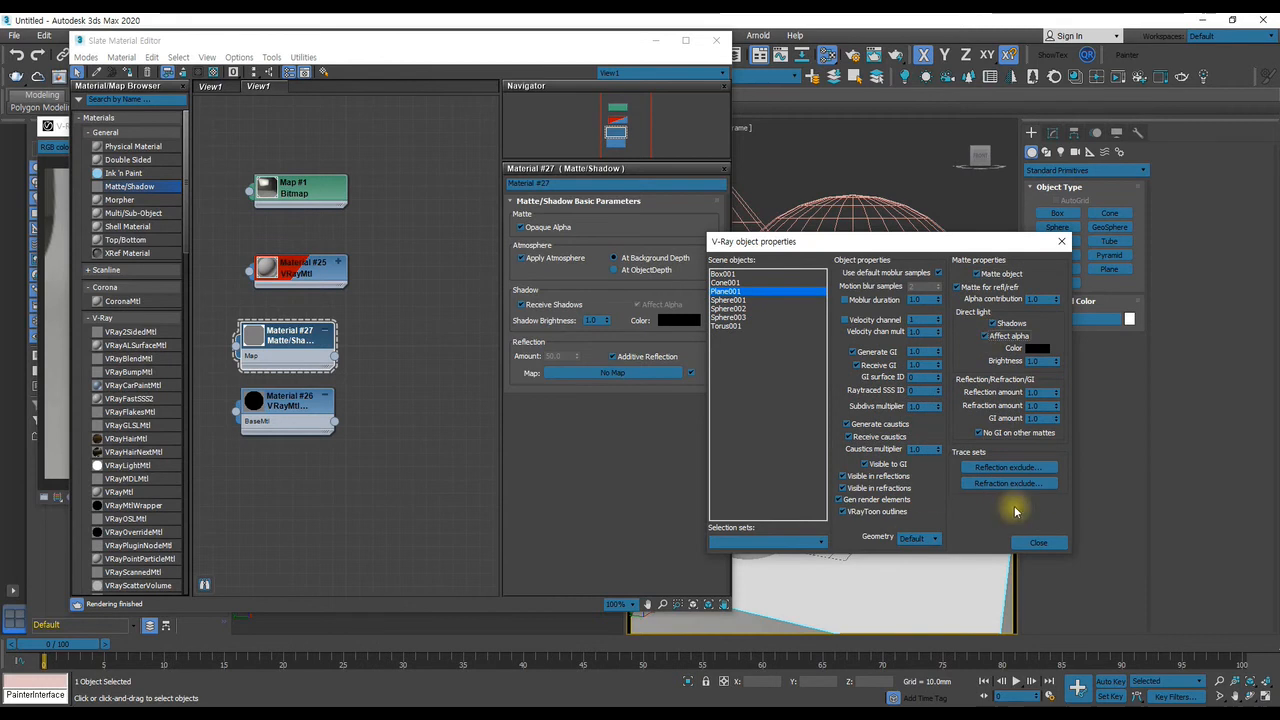
drag(1056, 301, 1078, 398)
click(1038, 543)
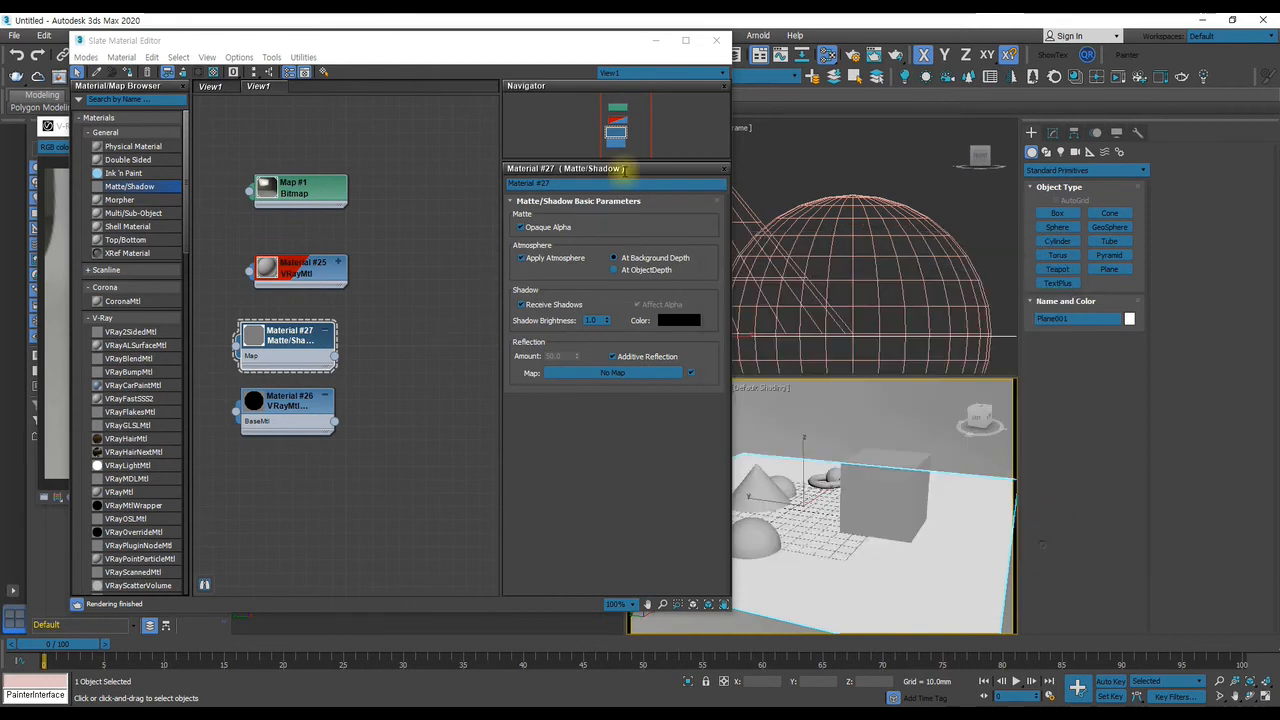
Show the Alpha channel of the render to check the ground plane's matte shadows
drag(432, 47, 907, 62)
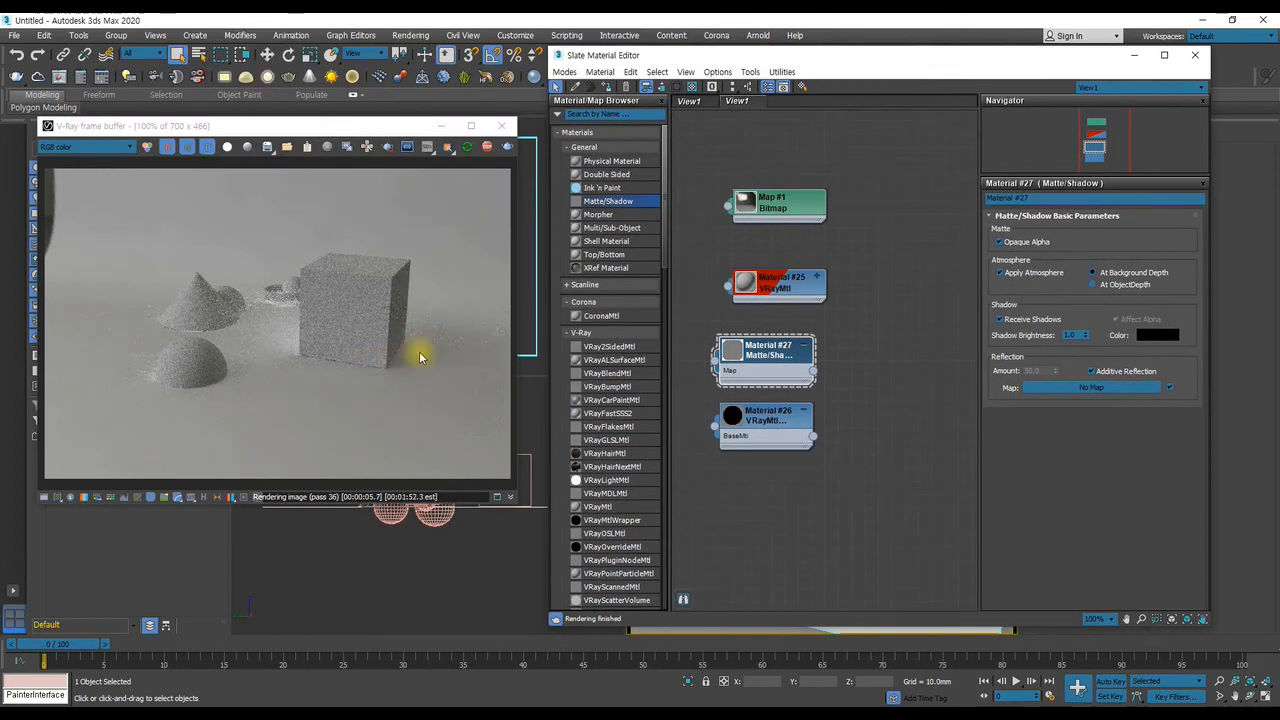
click(85, 146)
click(70, 161)
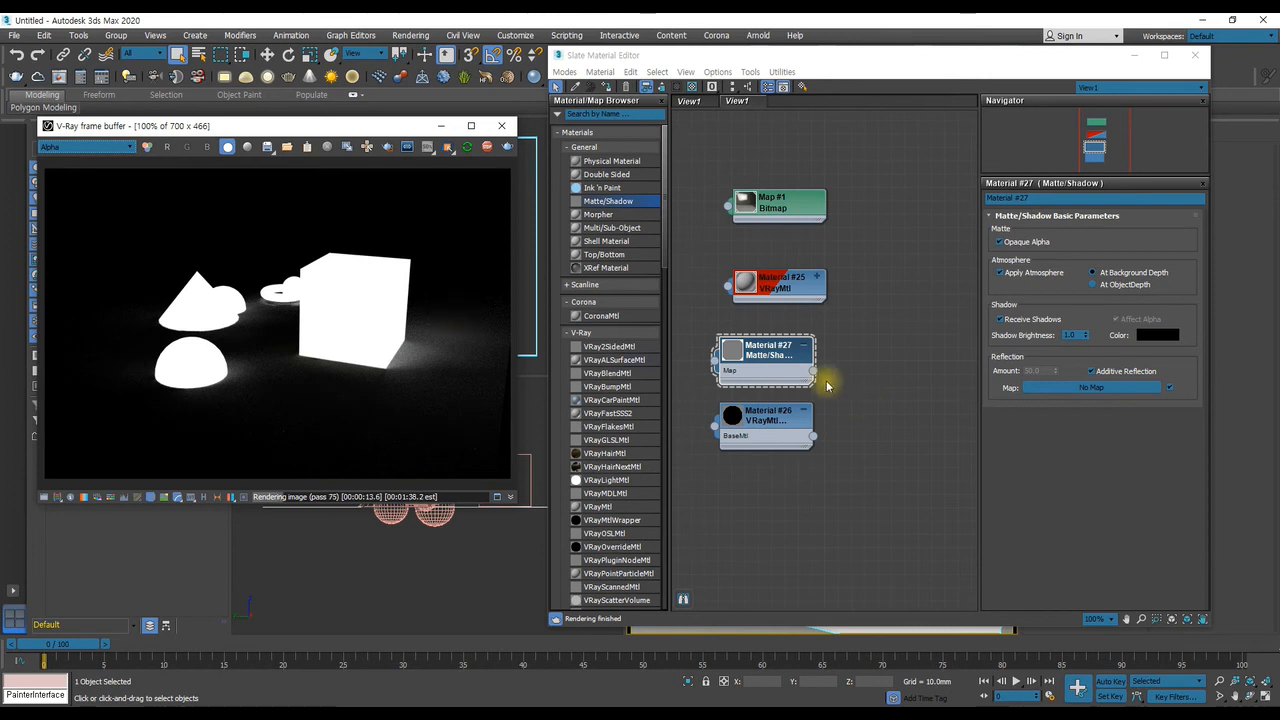
Assign the VRayMtlWrapper material to the ground plane and switch the frame buffer back to RGB color
drag(779, 57, 1042, 71)
click(1030, 434)
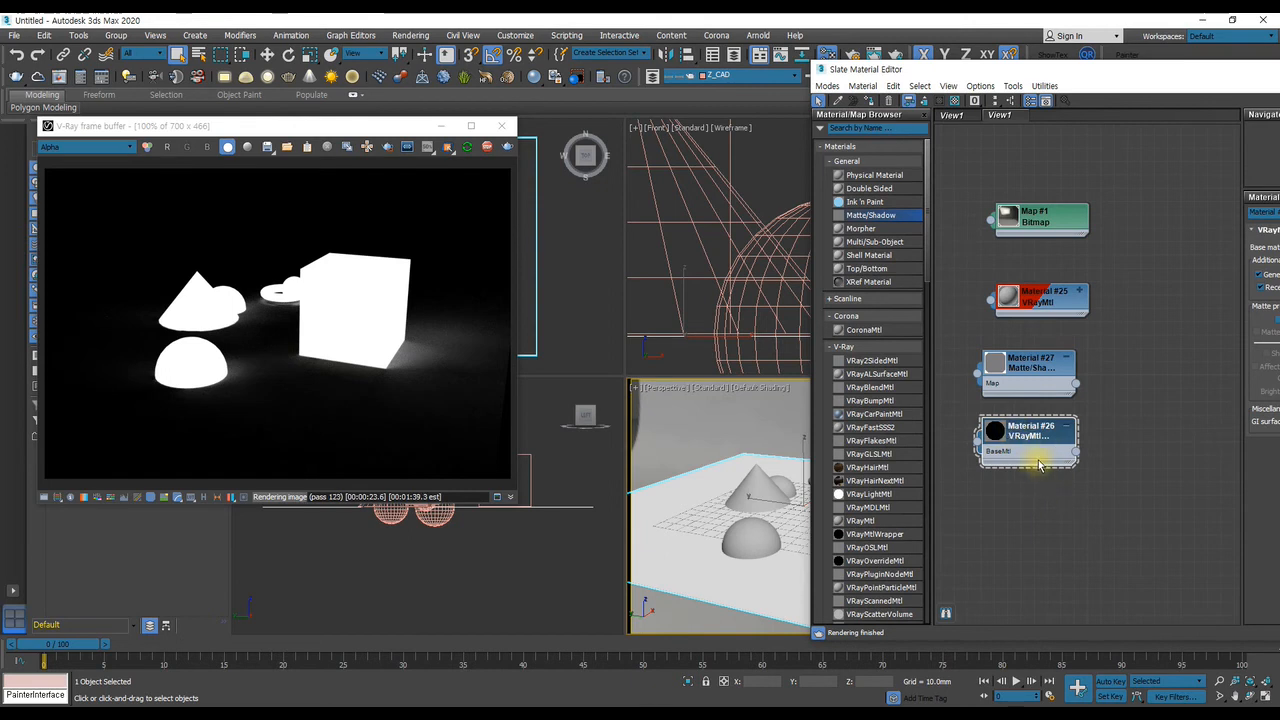
click(872, 104)
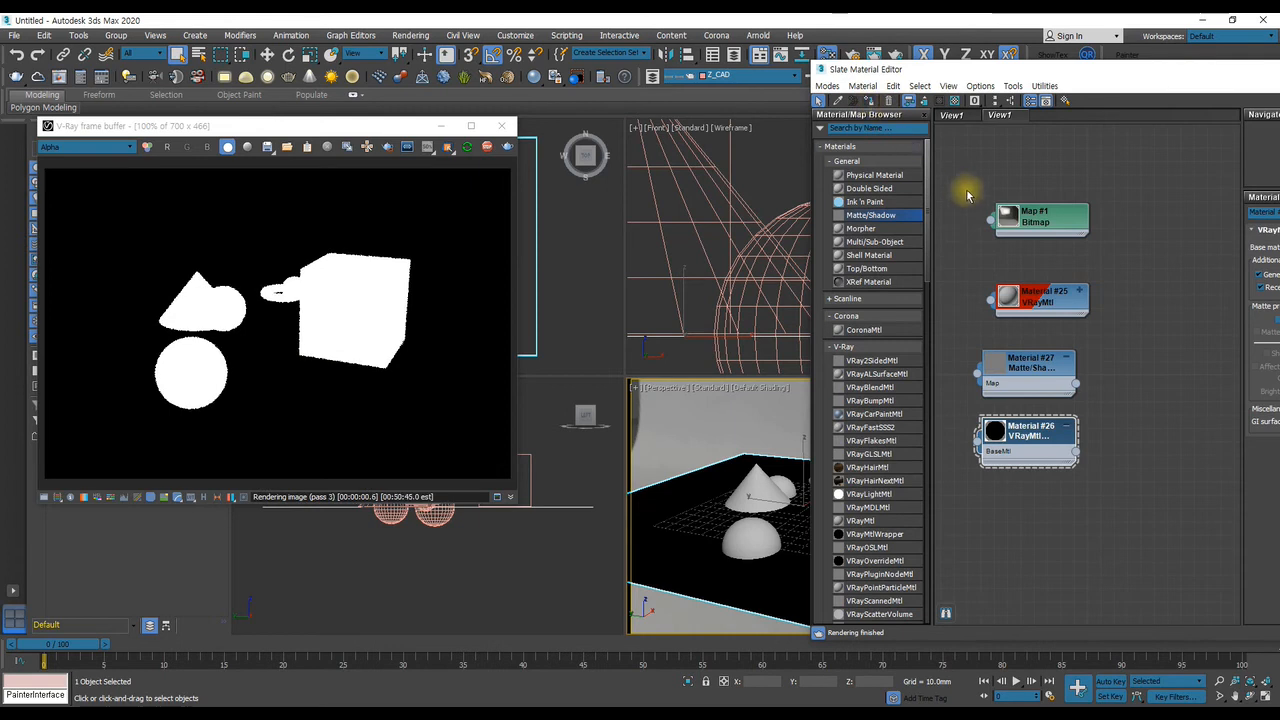
drag(983, 70, 791, 75)
click(60, 147)
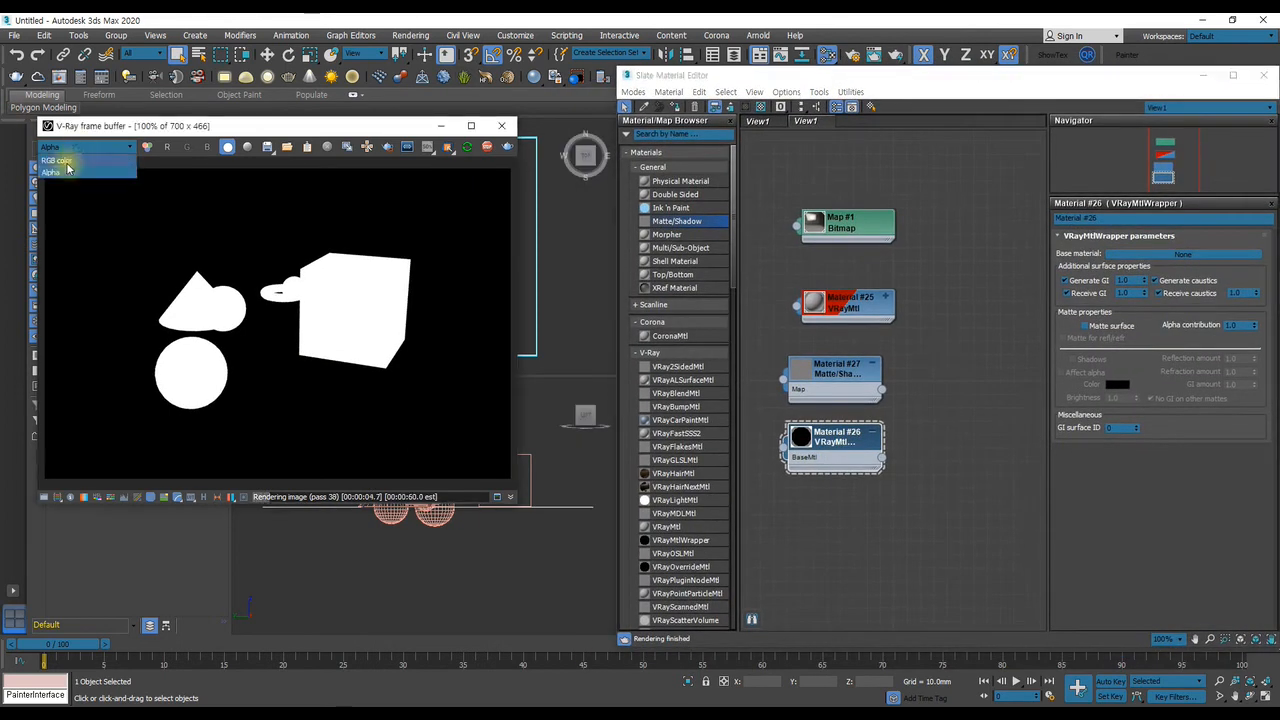
click(60, 161)
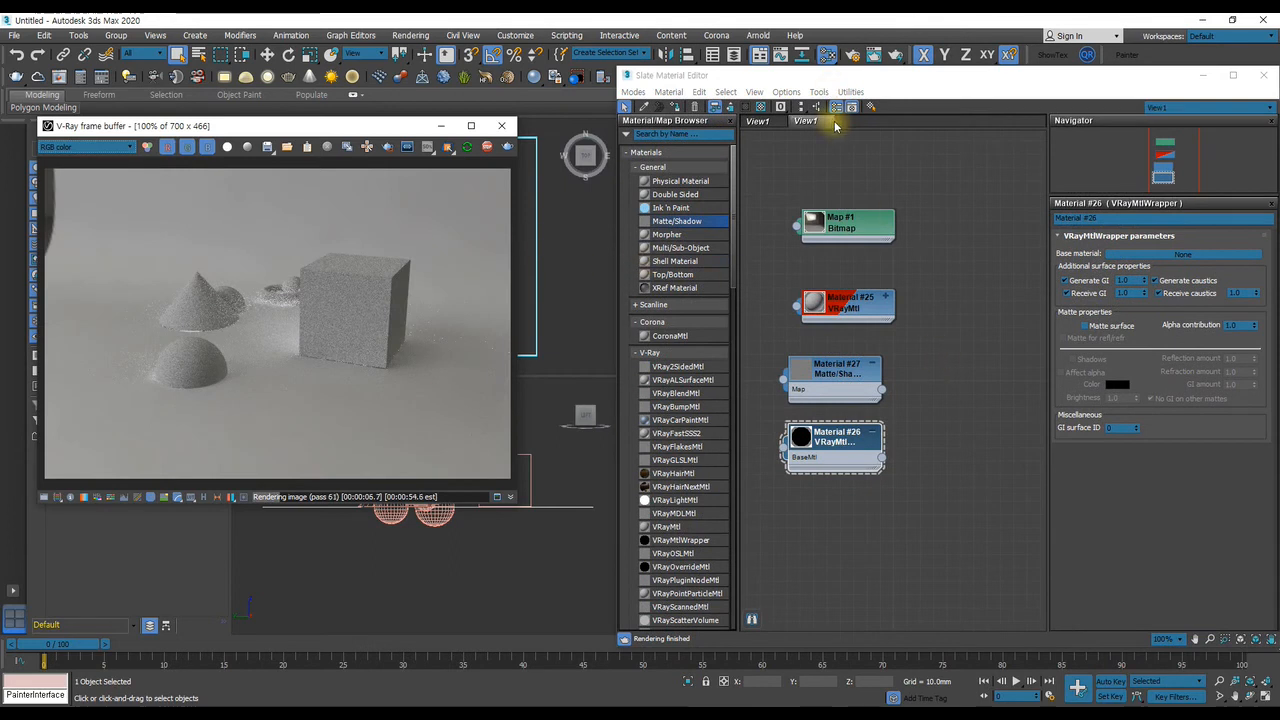
Turn off Matte object, Matte for refl/refr, Shadows and Affect alpha in the ground plane's V-Ray properties, with Alpha contribution at 1.0
drag(912, 85, 1178, 94)
right_click(806, 486)
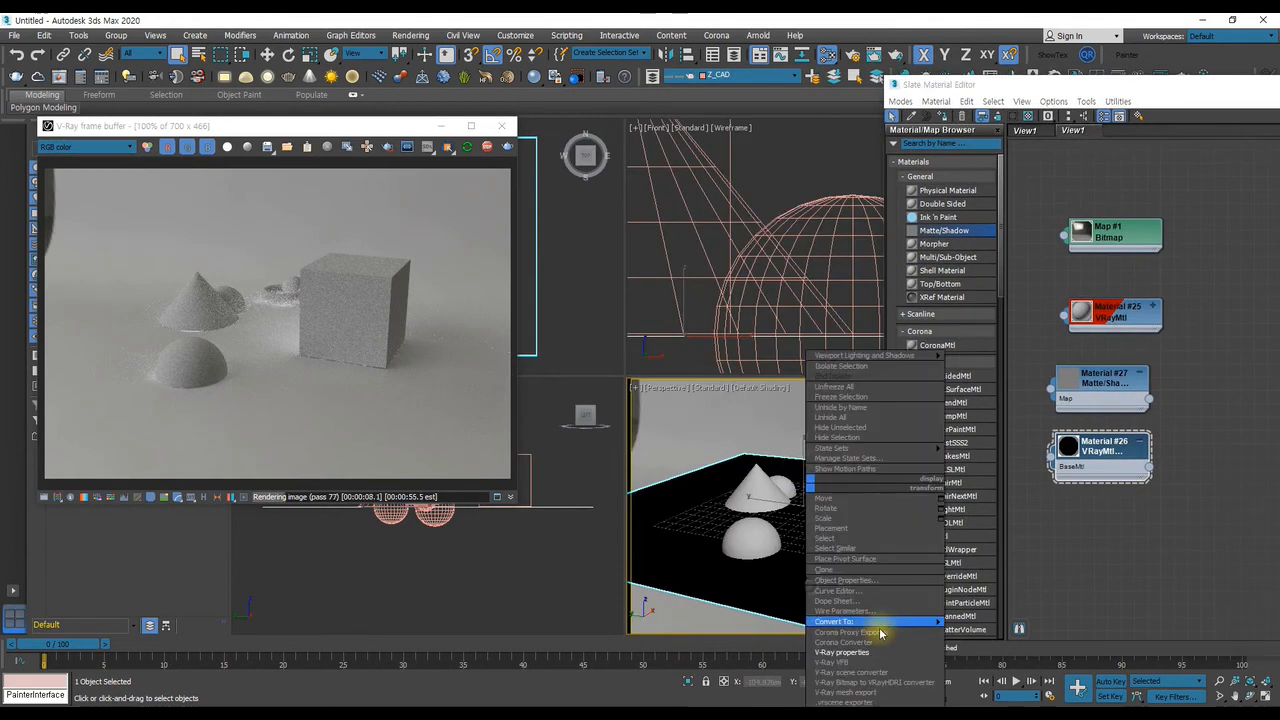
click(842, 652)
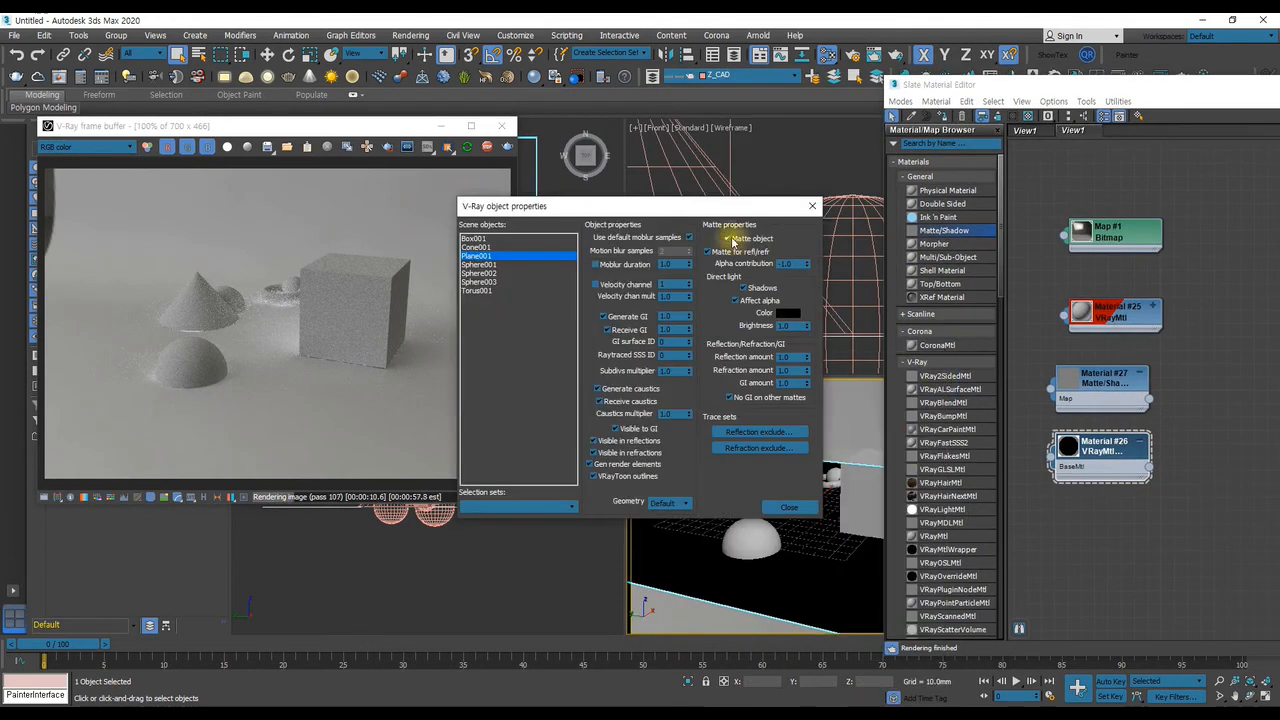
click(707, 252)
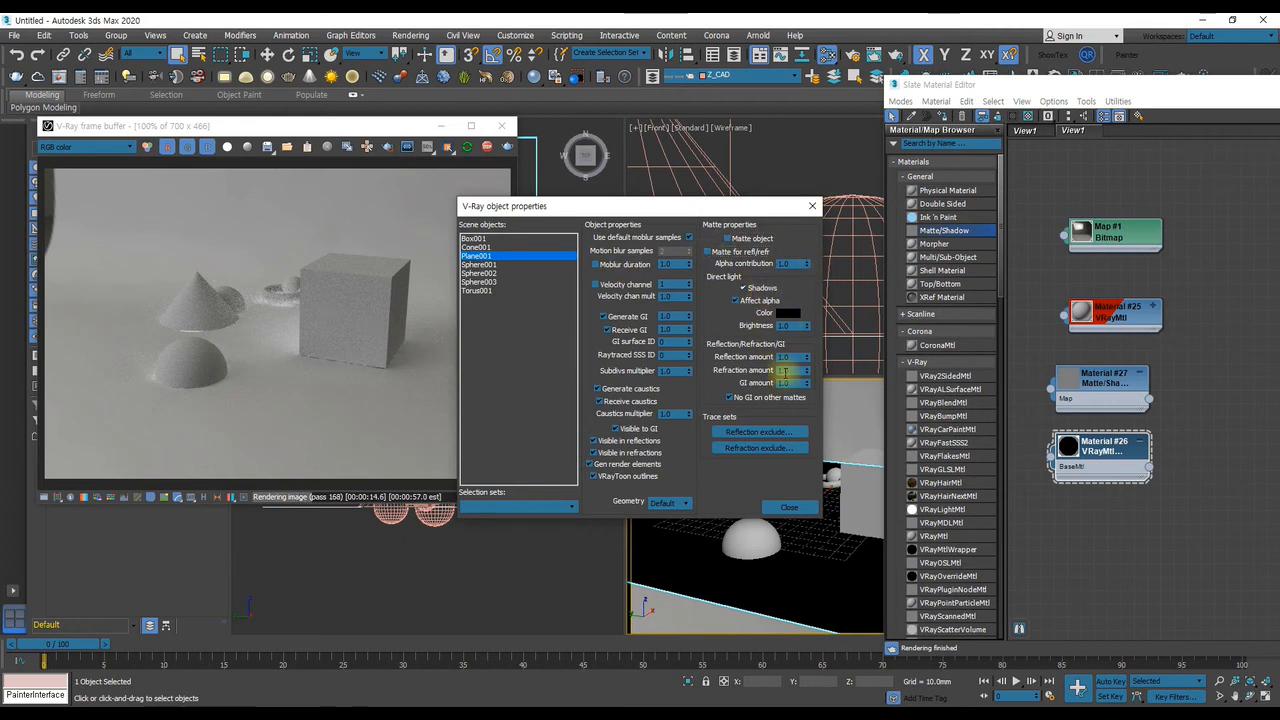
click(743, 288)
click(736, 300)
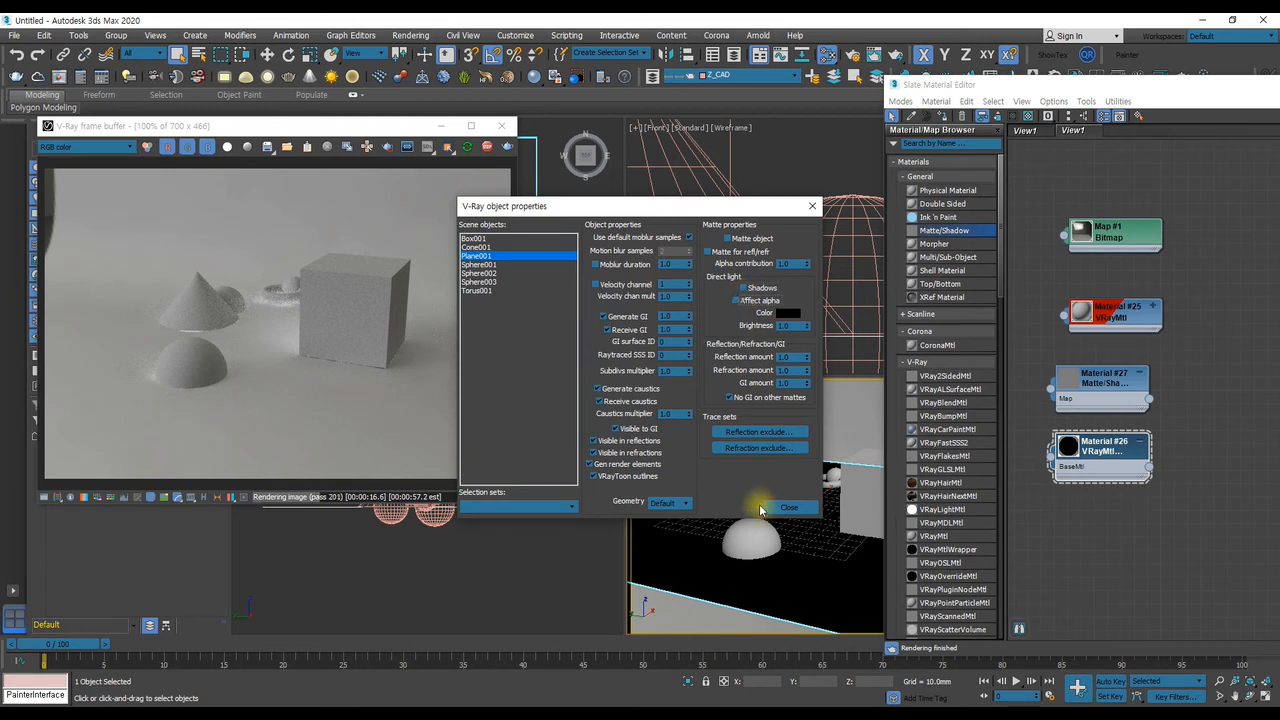
click(786, 506)
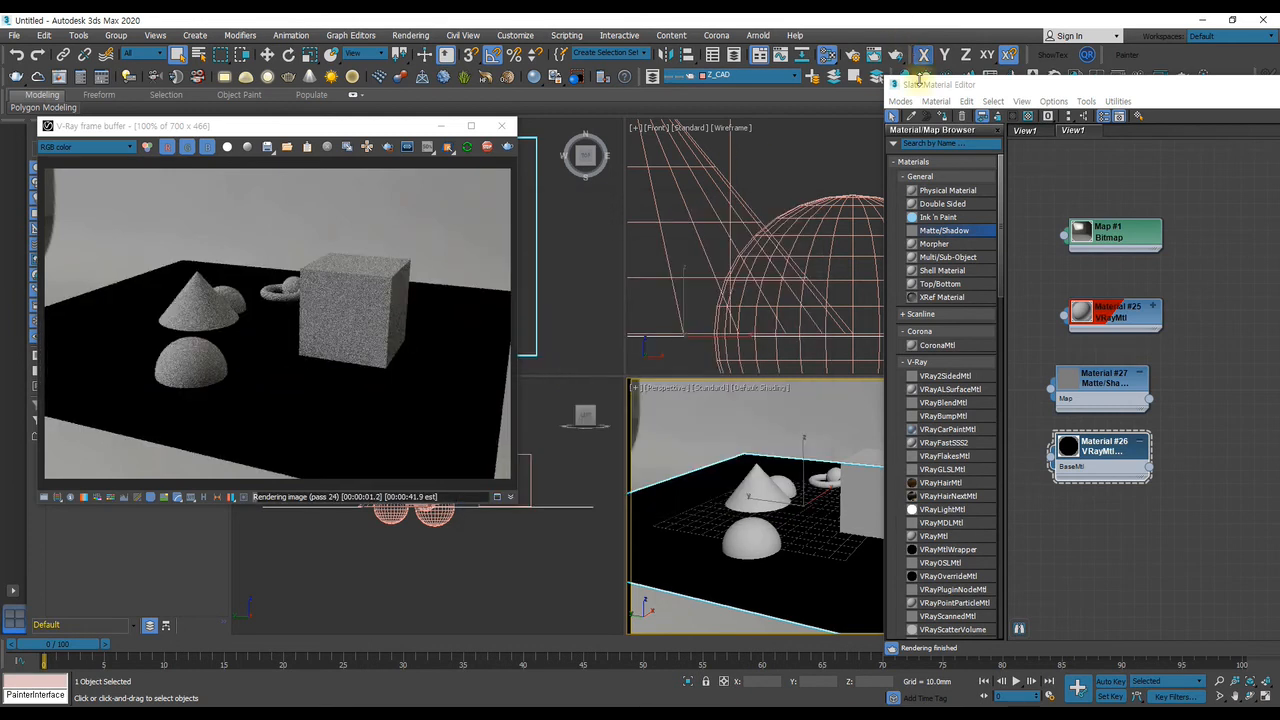
Compare the ground plane's V-Ray object matte properties side by side with the matte properties of the VRayMtlWrapper material
drag(969, 92, 687, 74)
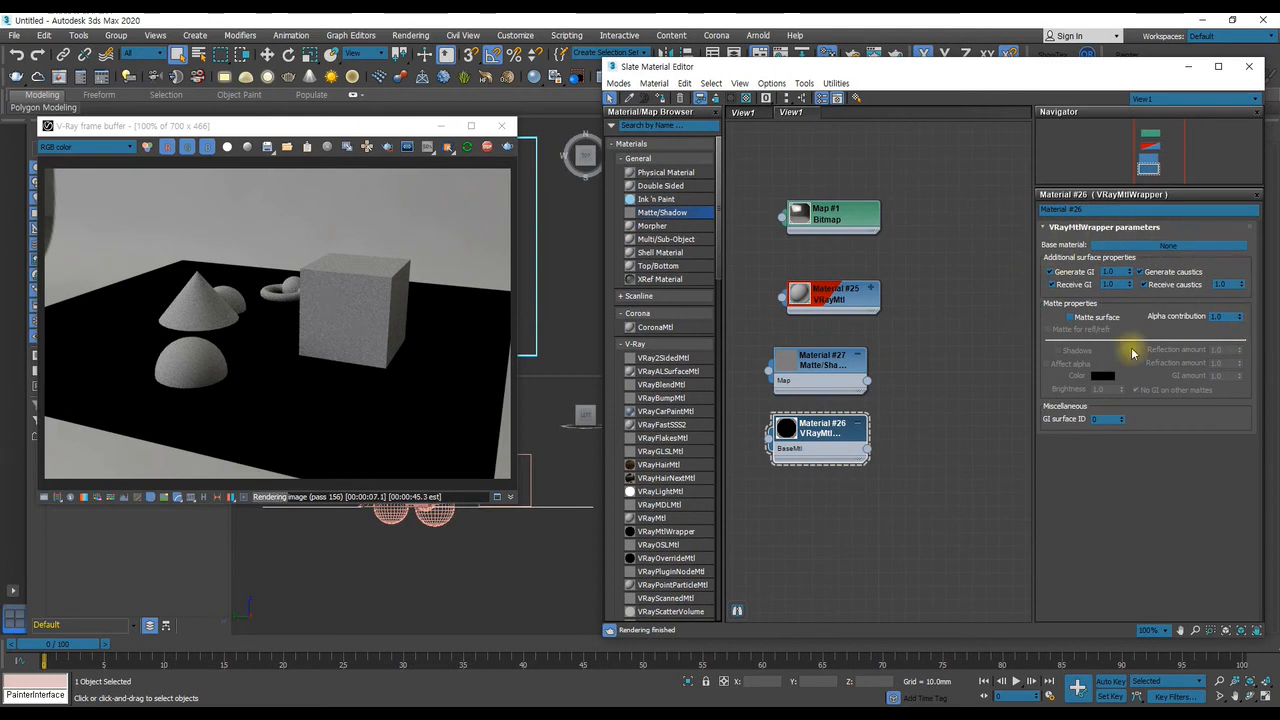
drag(932, 77, 376, 69)
right_click(882, 594)
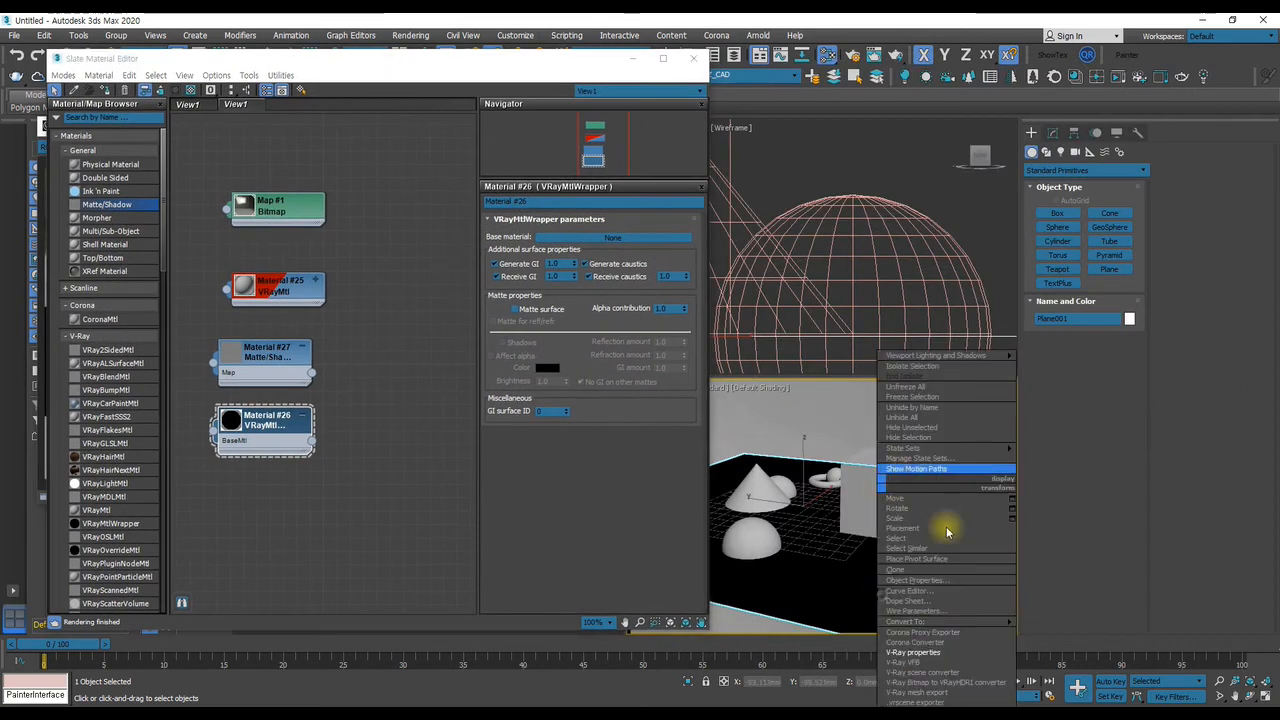
click(957, 651)
drag(651, 212, 899, 174)
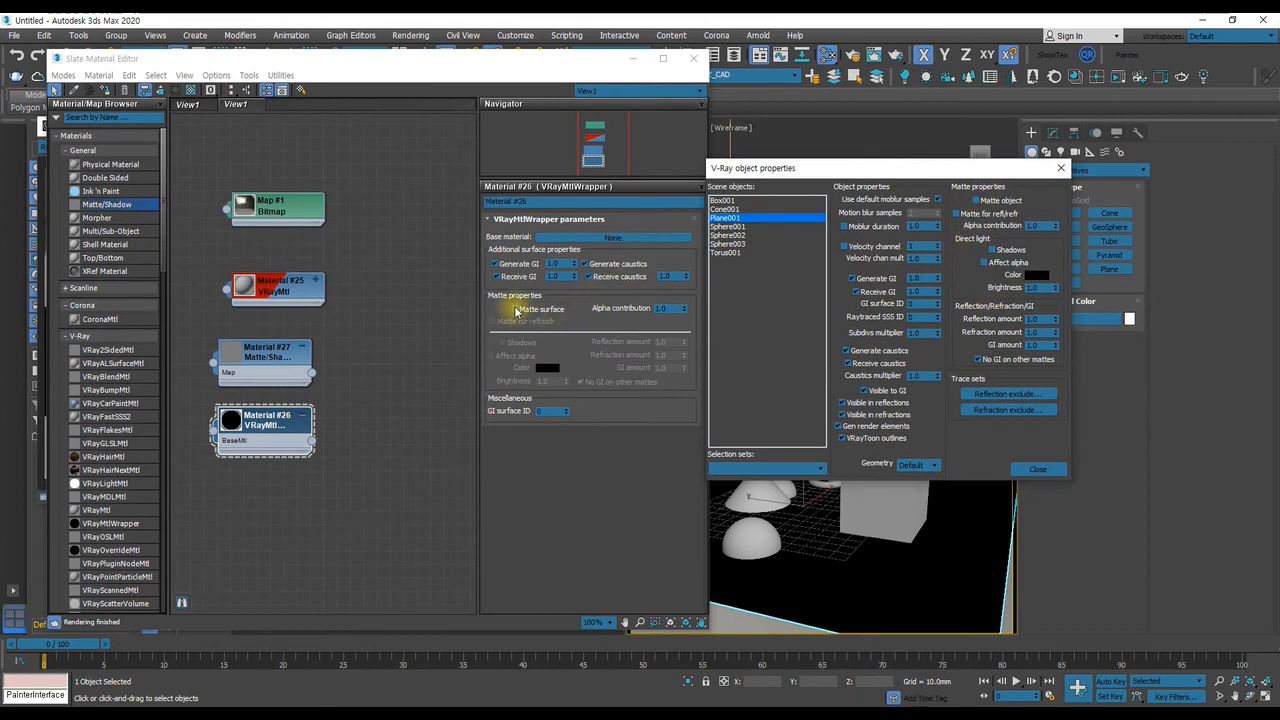
click(527, 315)
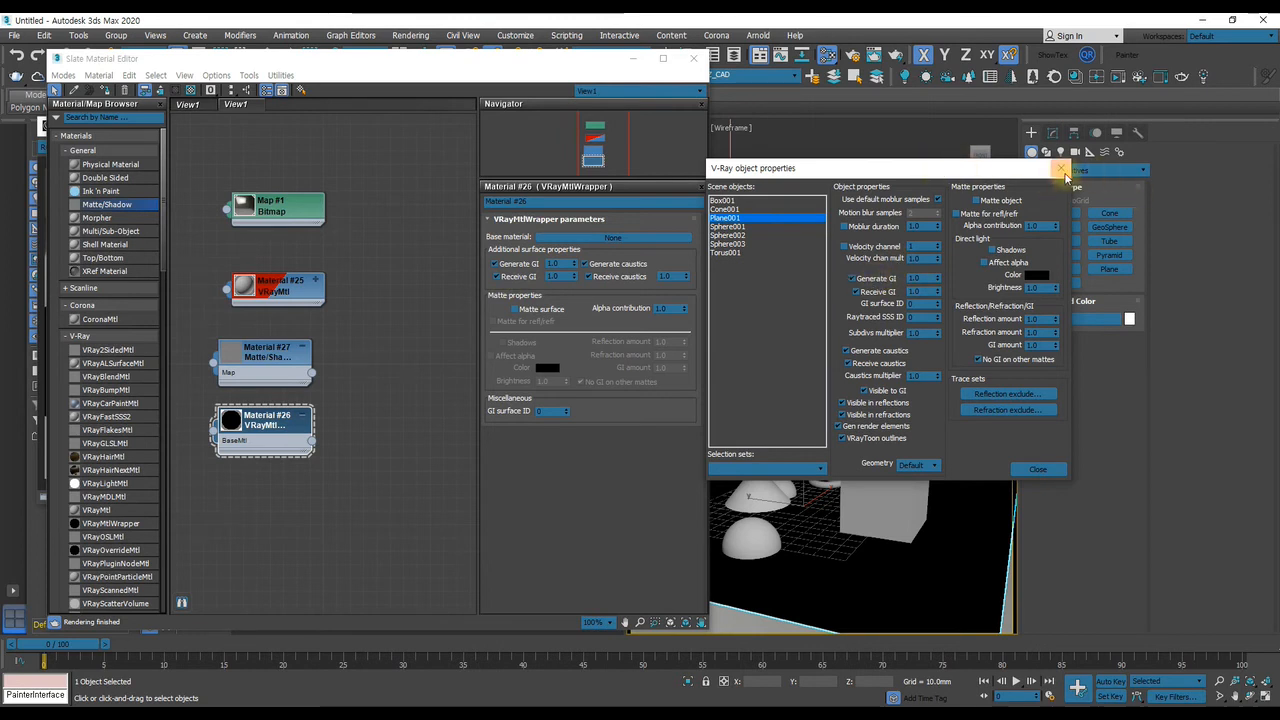
click(1061, 168)
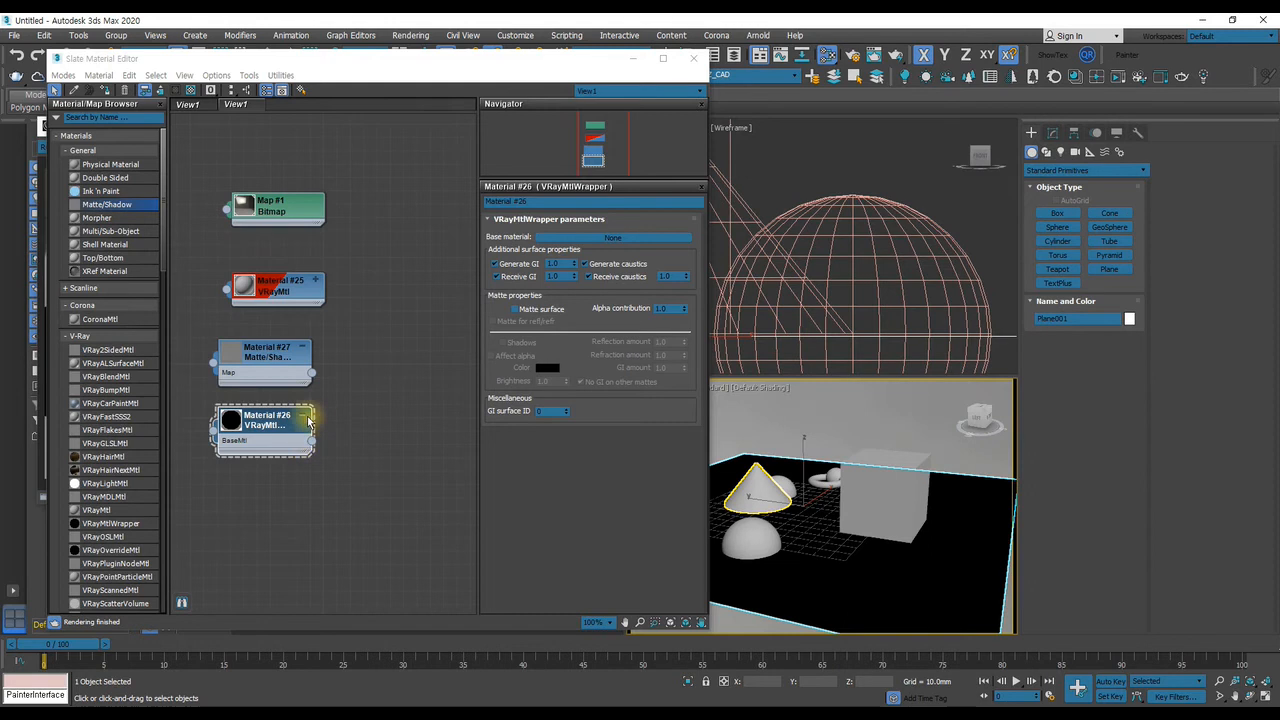
Add a new VRayMtl and connect it as the base material of the VRayMtlWrapper
mouse_move(88, 510)
mouse_down()
mouse_move(408, 449)
mouse_move(416, 420)
mouse_move(311, 440)
mouse_up()
click(462, 413)
drag(286, 64, 797, 86)
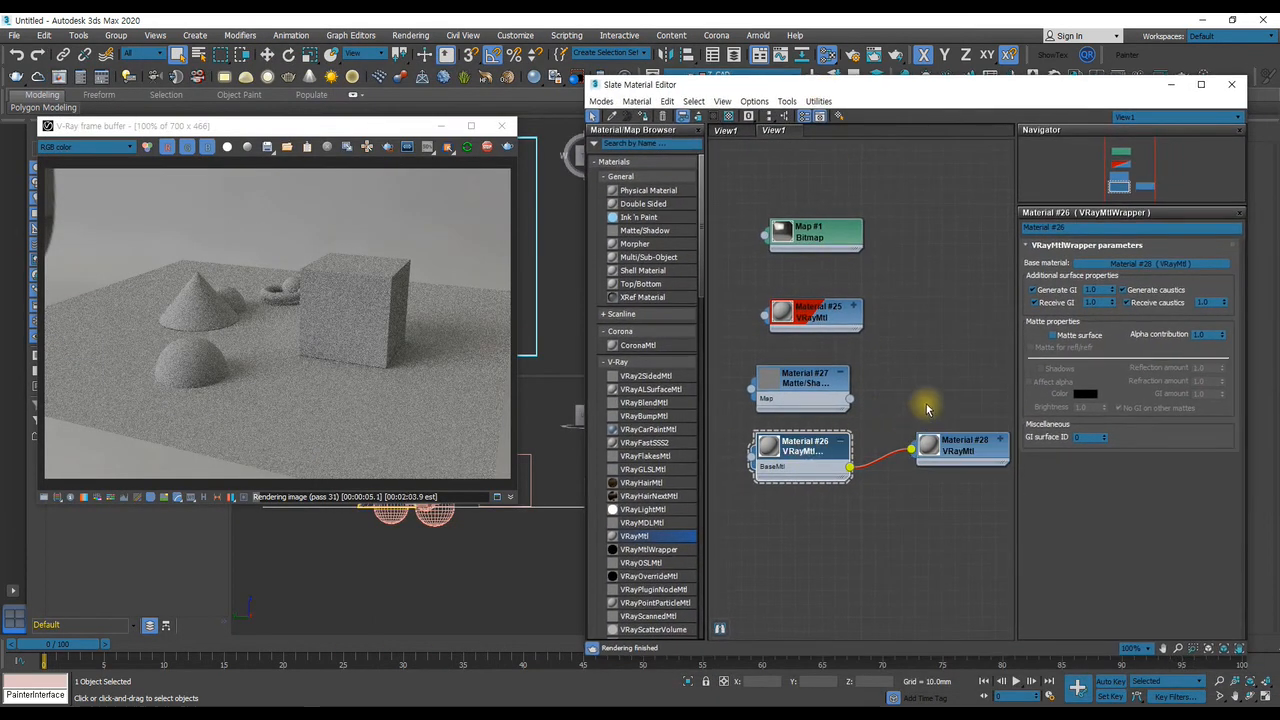
Turn on Matte surface, Matte for refl/refr, Shadows and Affect alpha in the VRayMtlWrapper, with Alpha contribution at -1.0
click(1052, 335)
drag(1221, 336, 1271, 520)
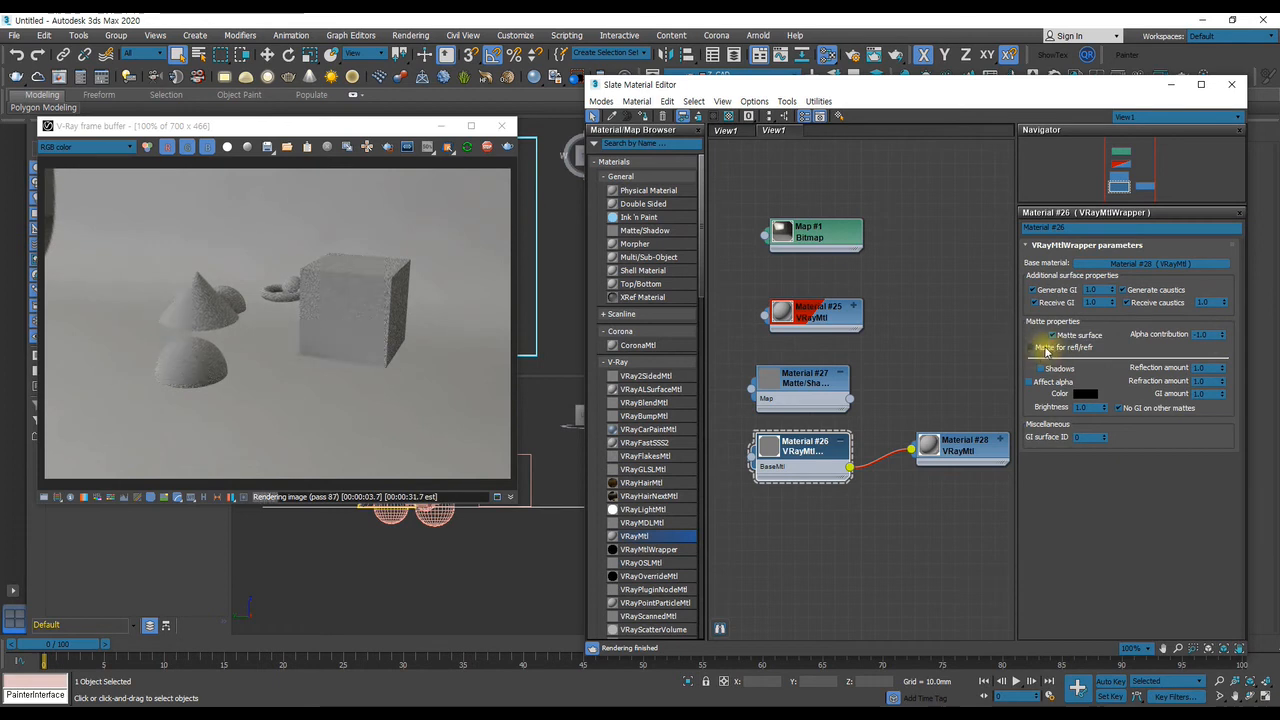
click(1048, 347)
click(1052, 369)
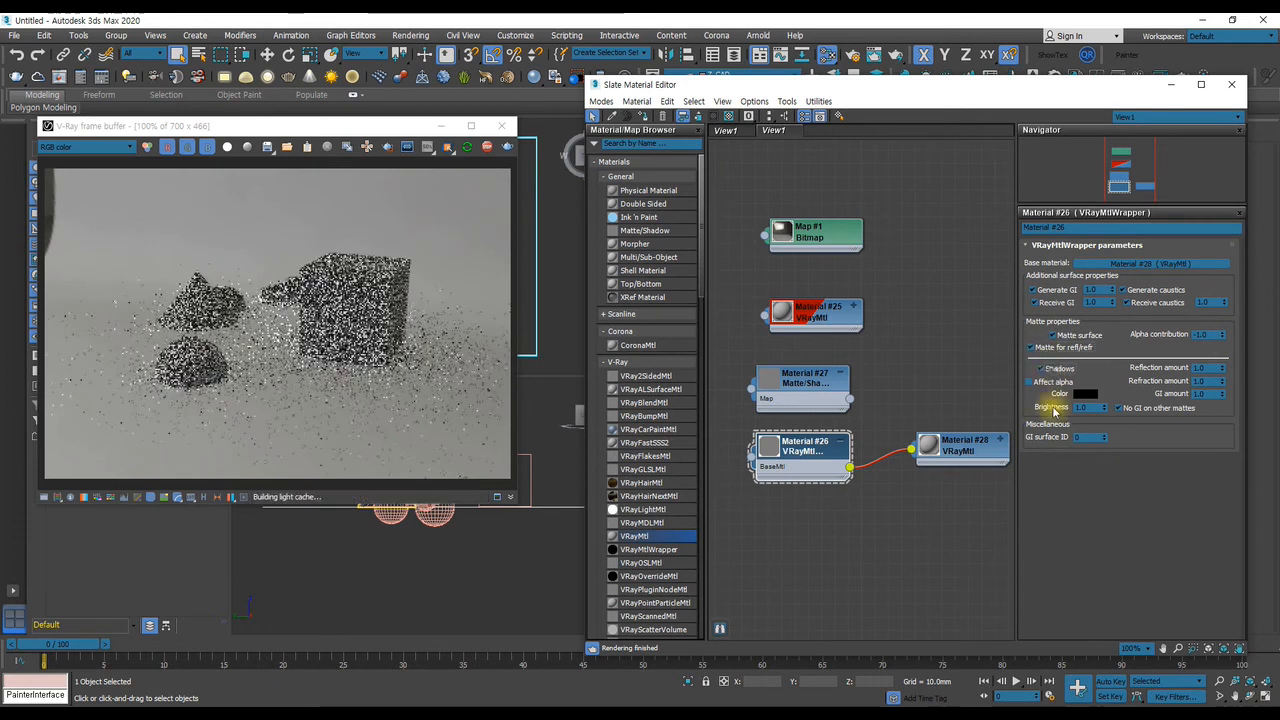
click(1040, 383)
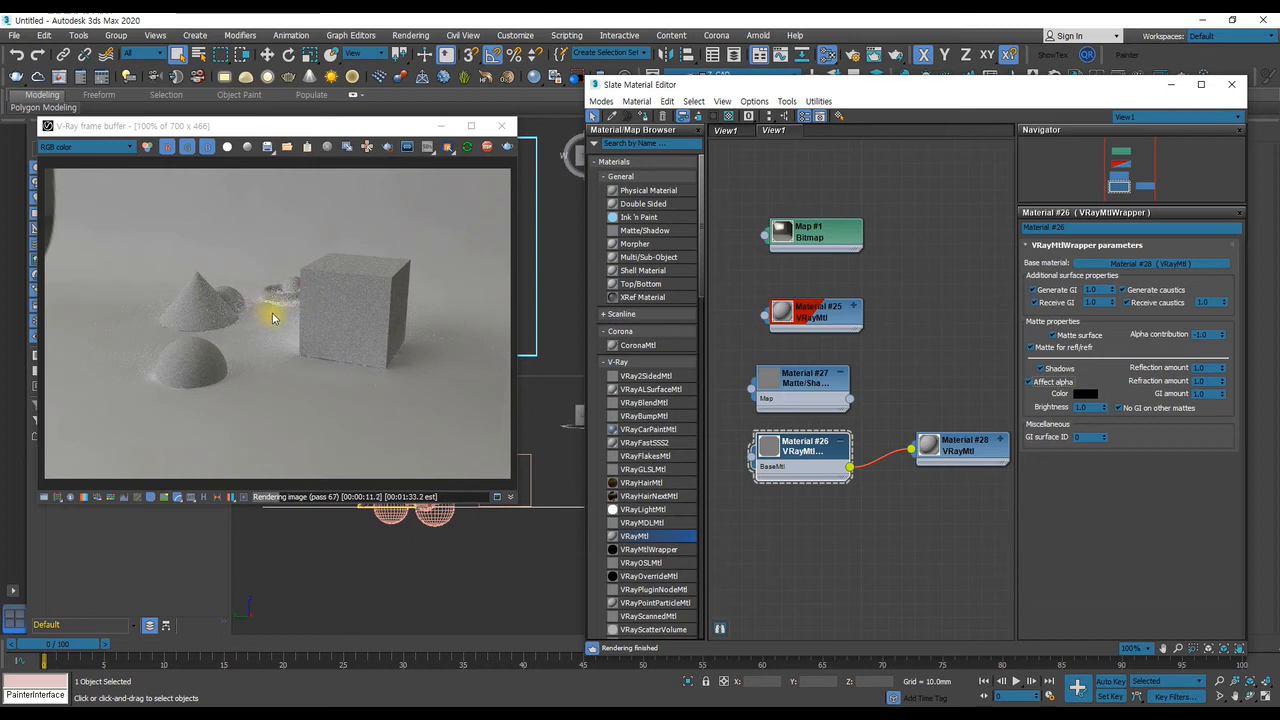
Try Receive GI at 0.0 in the ground plane's VRayMtlWrapper and restore it to 1.0
right_click(1111, 303)
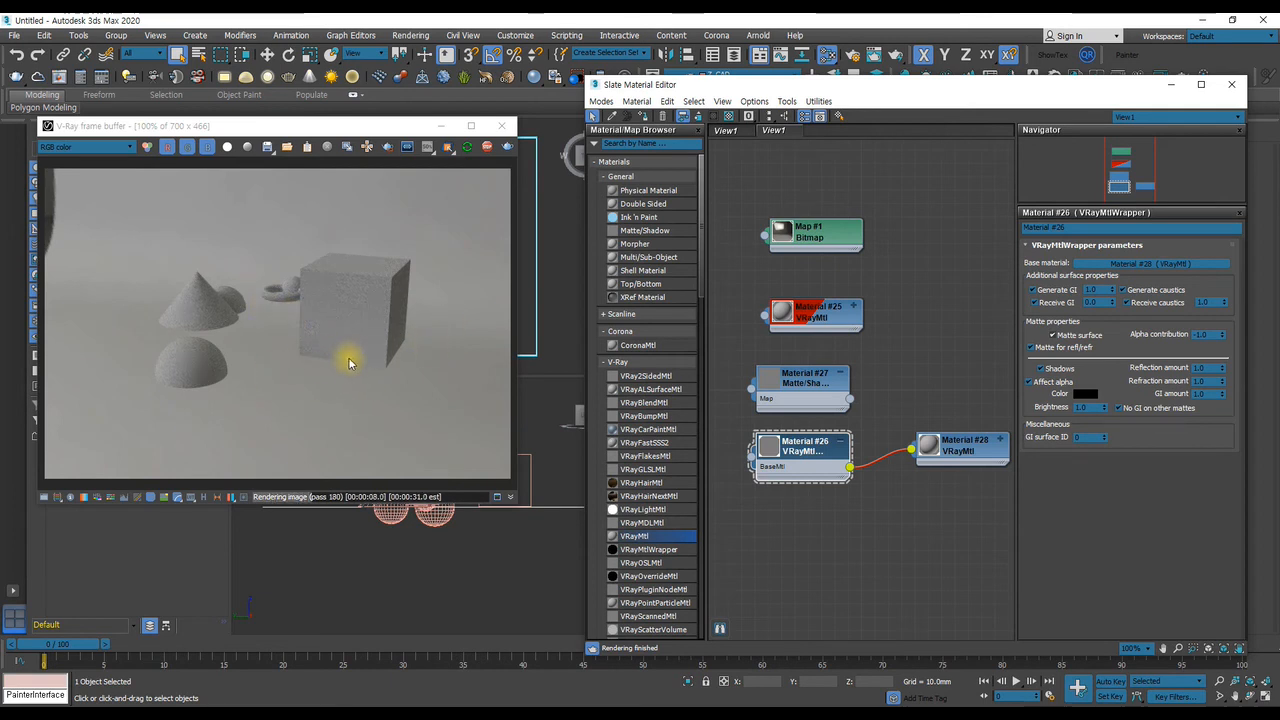
double_click(828, 314)
double_click(812, 448)
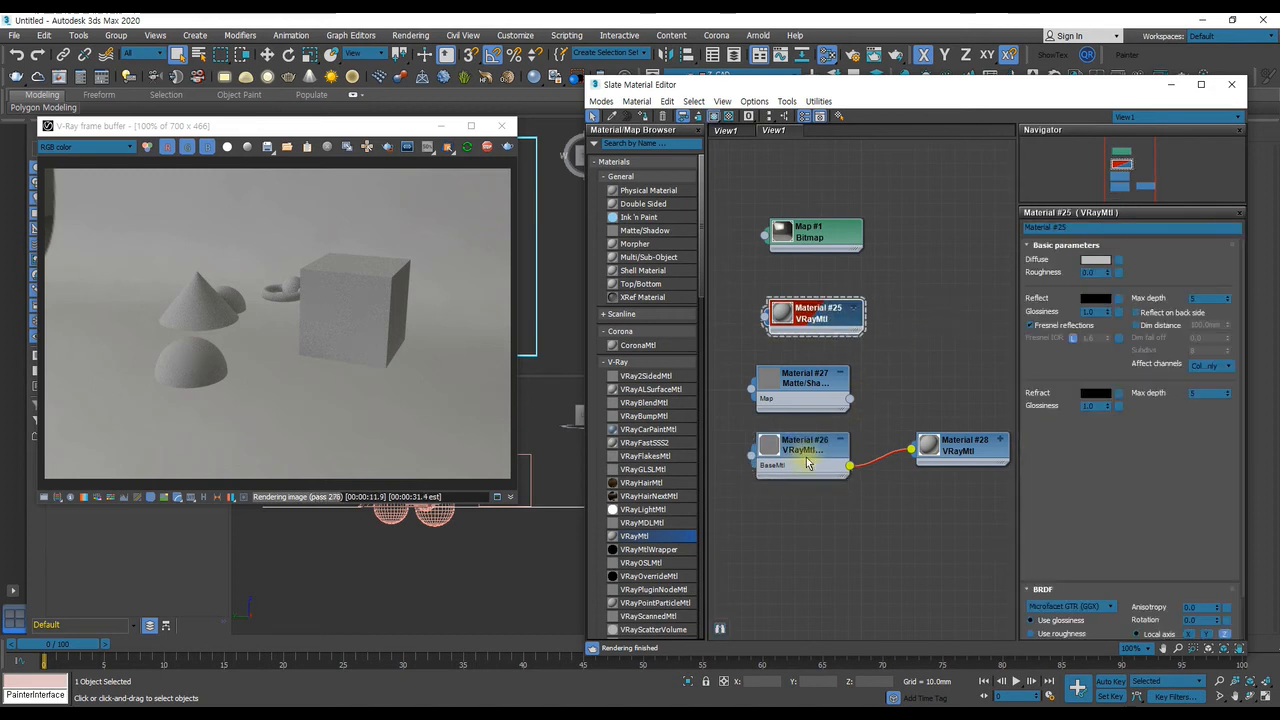
drag(1113, 301, 1104, 295)
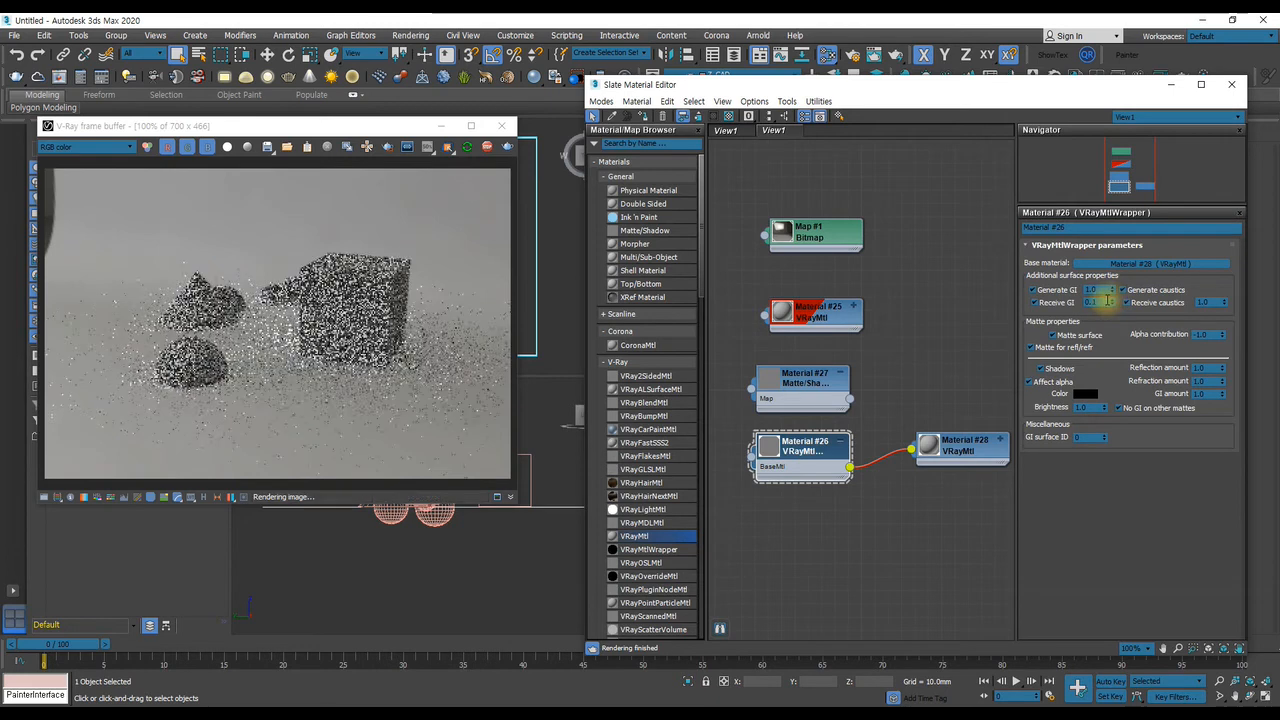
Try a dark gray and a bright red diffuse color on the primitives' VRayMtl, and cancel the color change
double_click(819, 322)
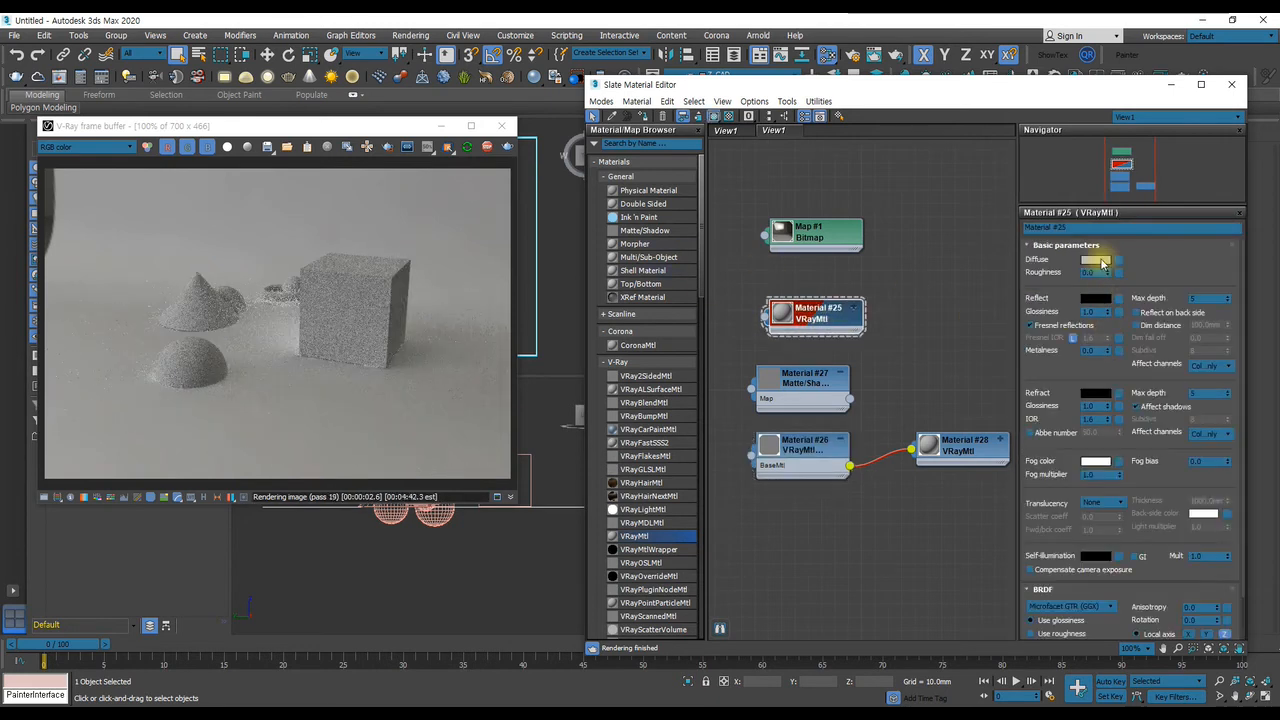
click(1098, 261)
drag(880, 298, 878, 255)
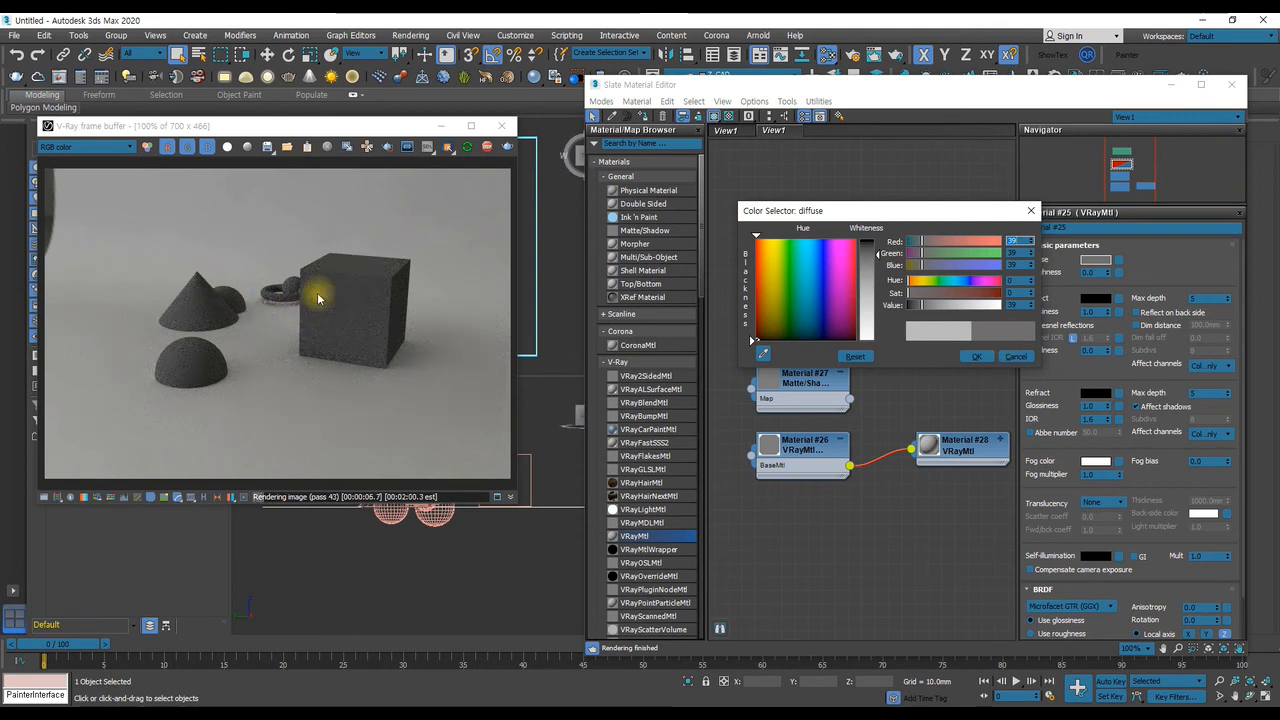
drag(764, 263, 756, 240)
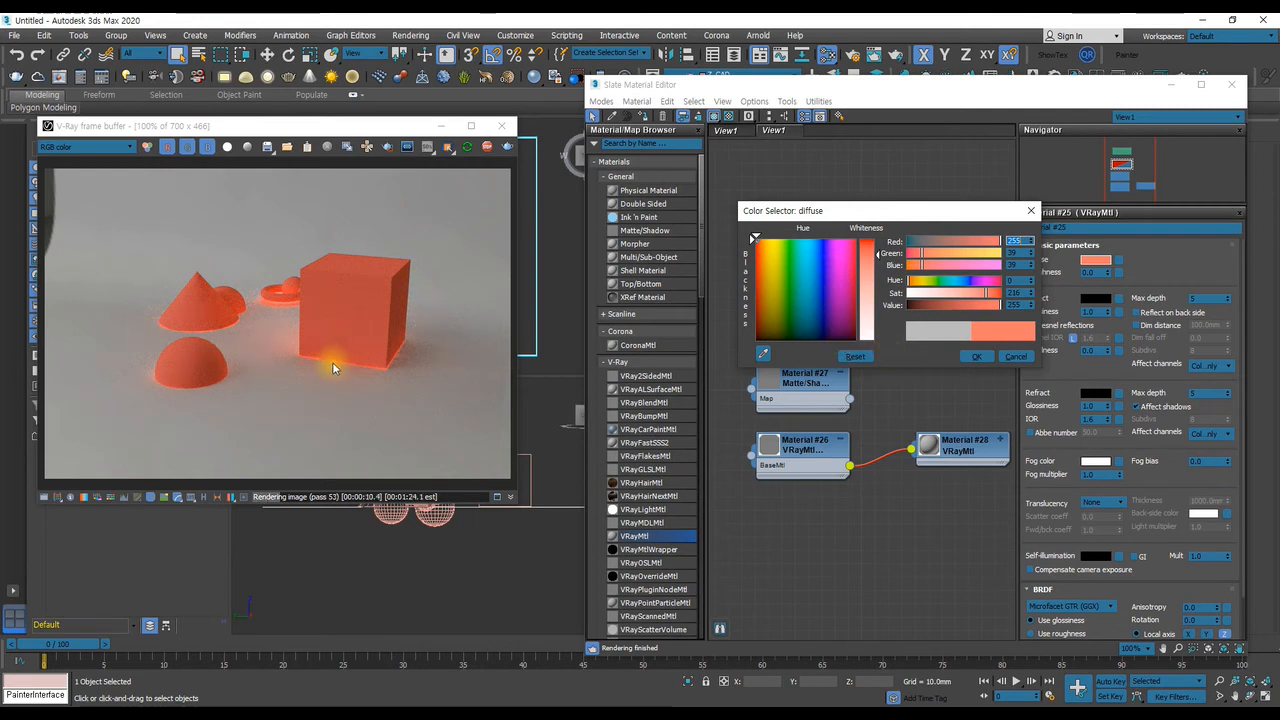
scroll(331, 362, up, 3)
scroll(333, 360, down, 3)
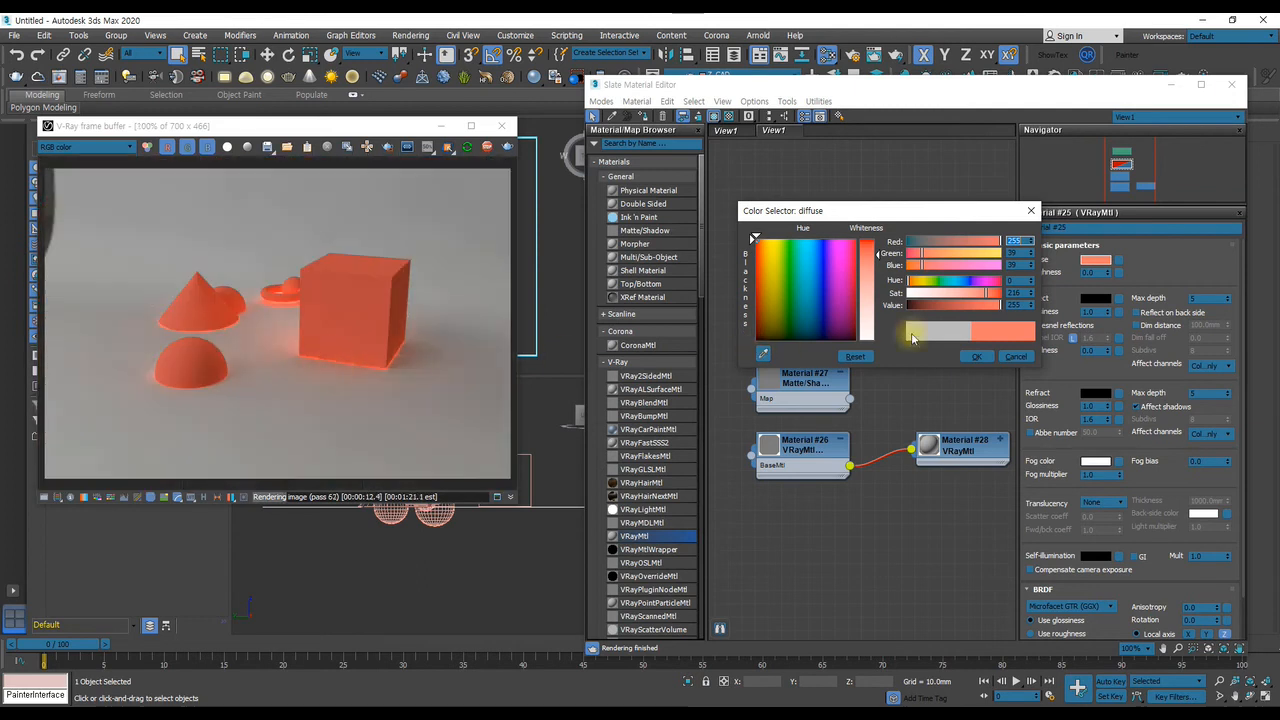
click(1010, 358)
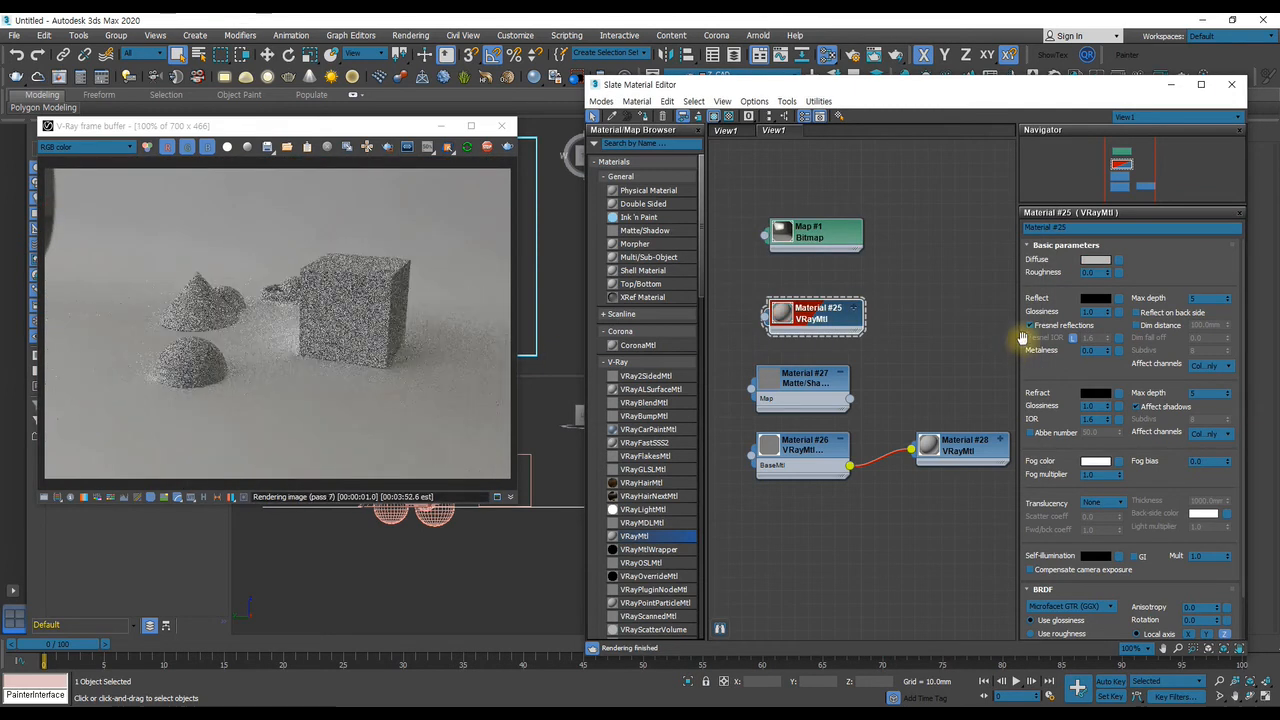
Repeat the Receive GI test on the VRayMtlWrapper, setting it to 0.0 and back to 1.0
click(785, 447)
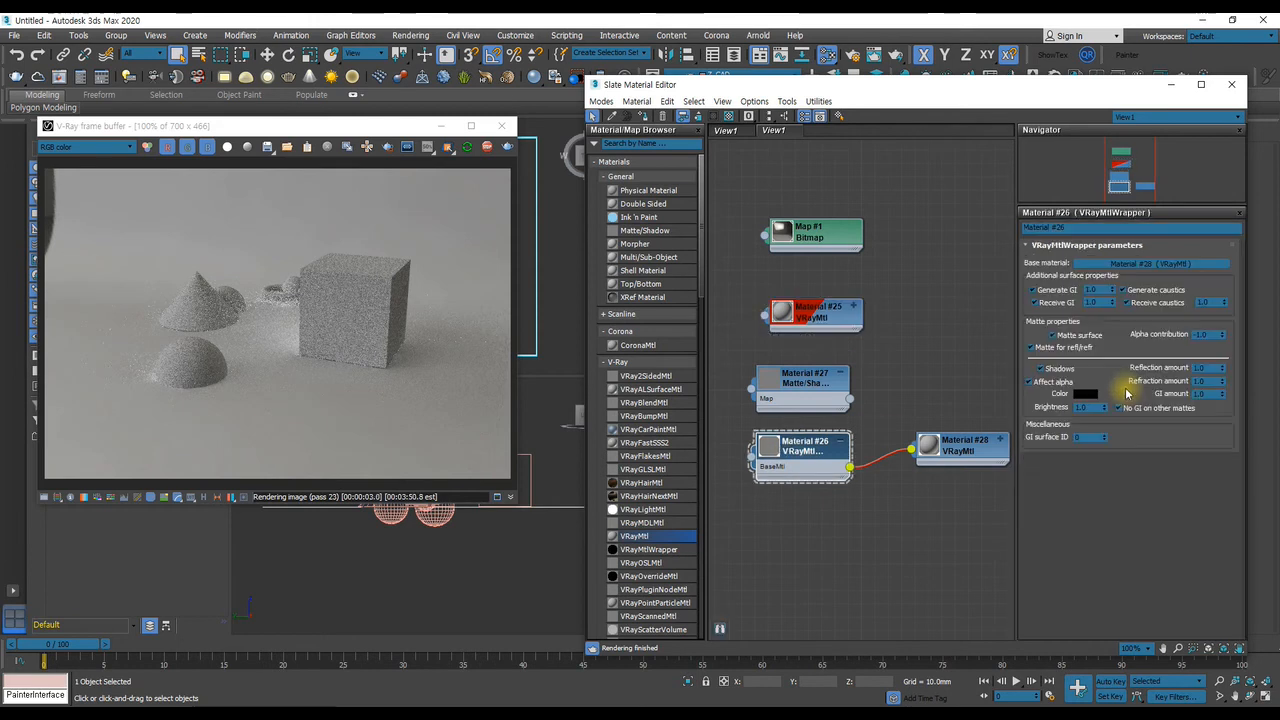
click(1080, 303)
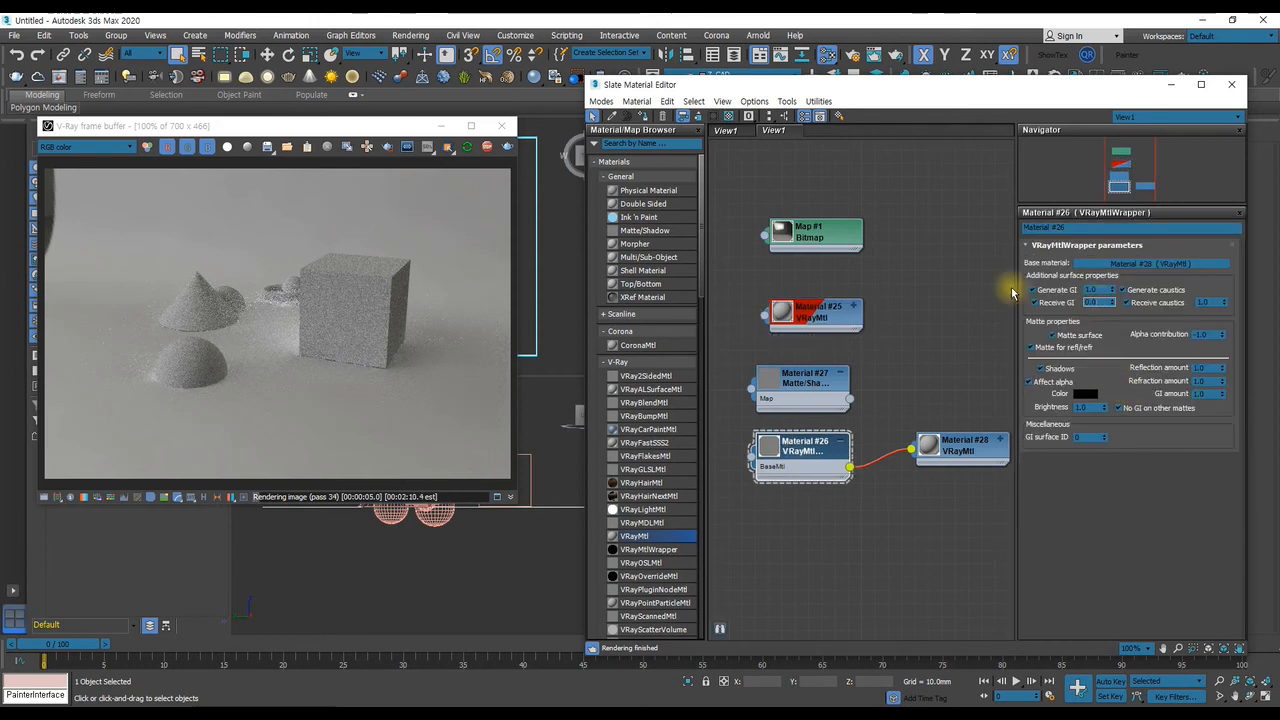
text(0.0001)
key(Return)
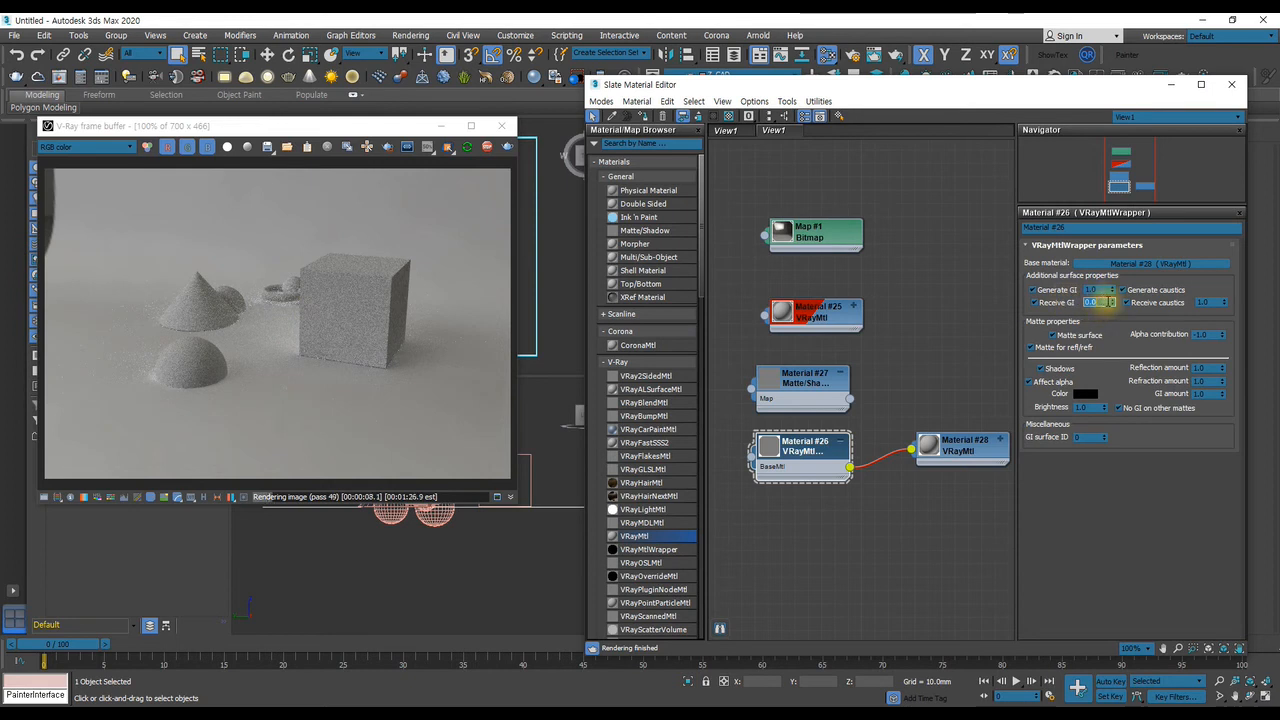
drag(1054, 300, 933, 284)
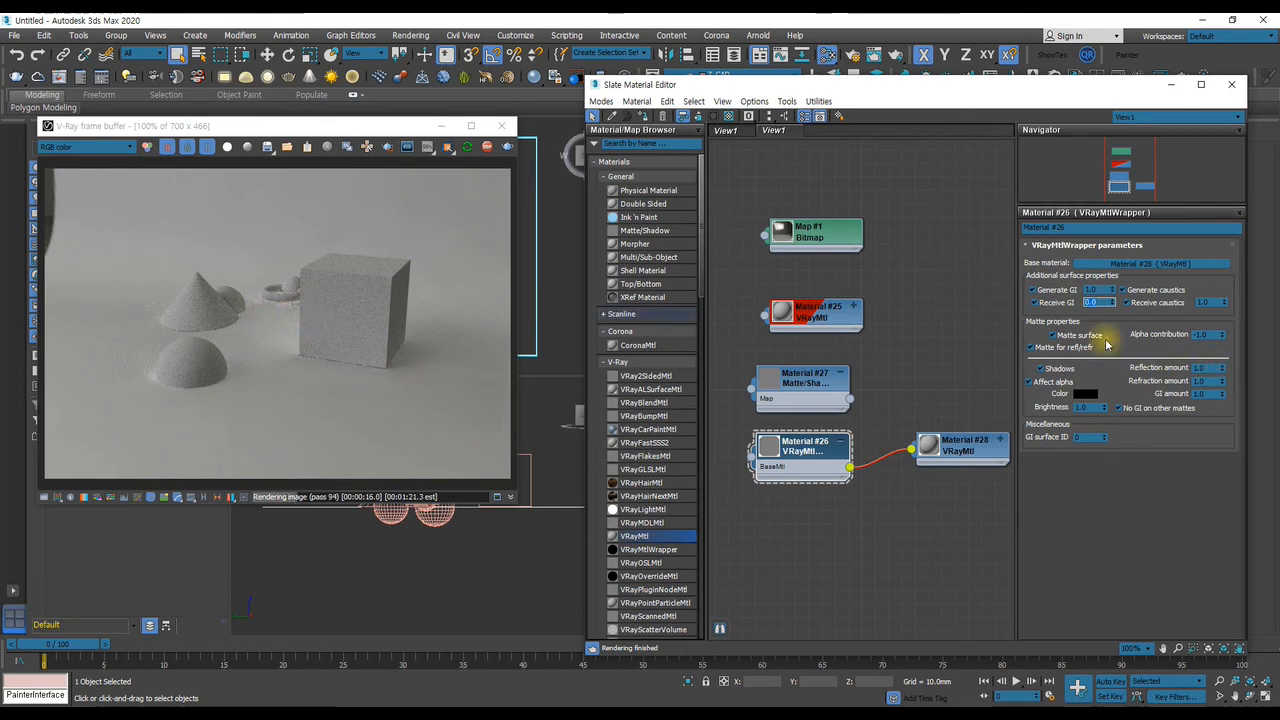
click(1113, 301)
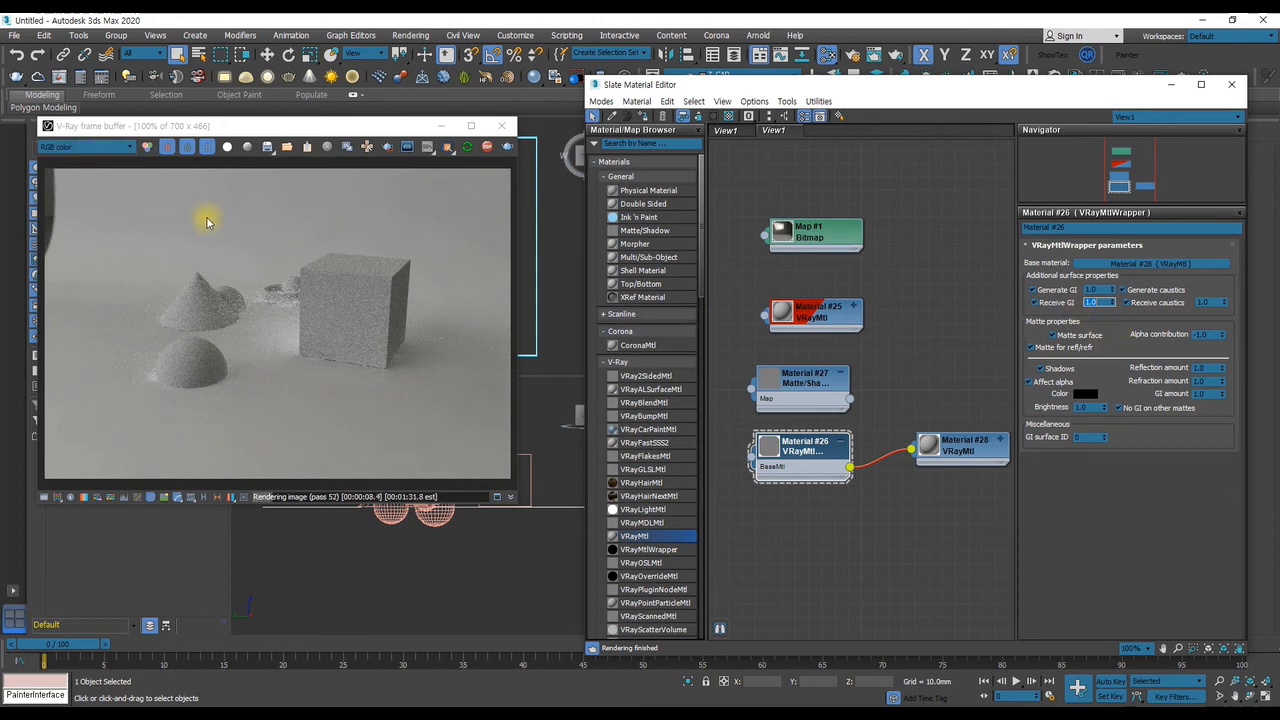
Show the Alpha channel of the render and compare the VRayMtlWrapper's Alpha contribution at 0, 1 and -1
click(90, 147)
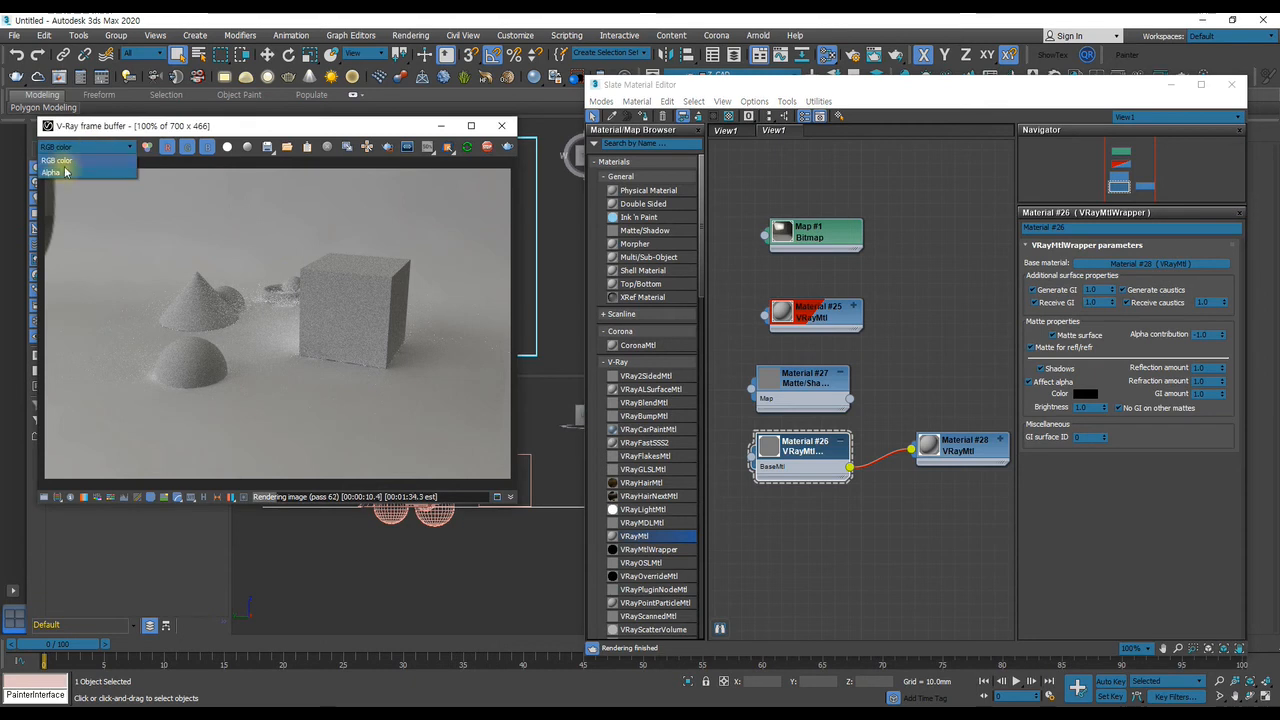
click(65, 161)
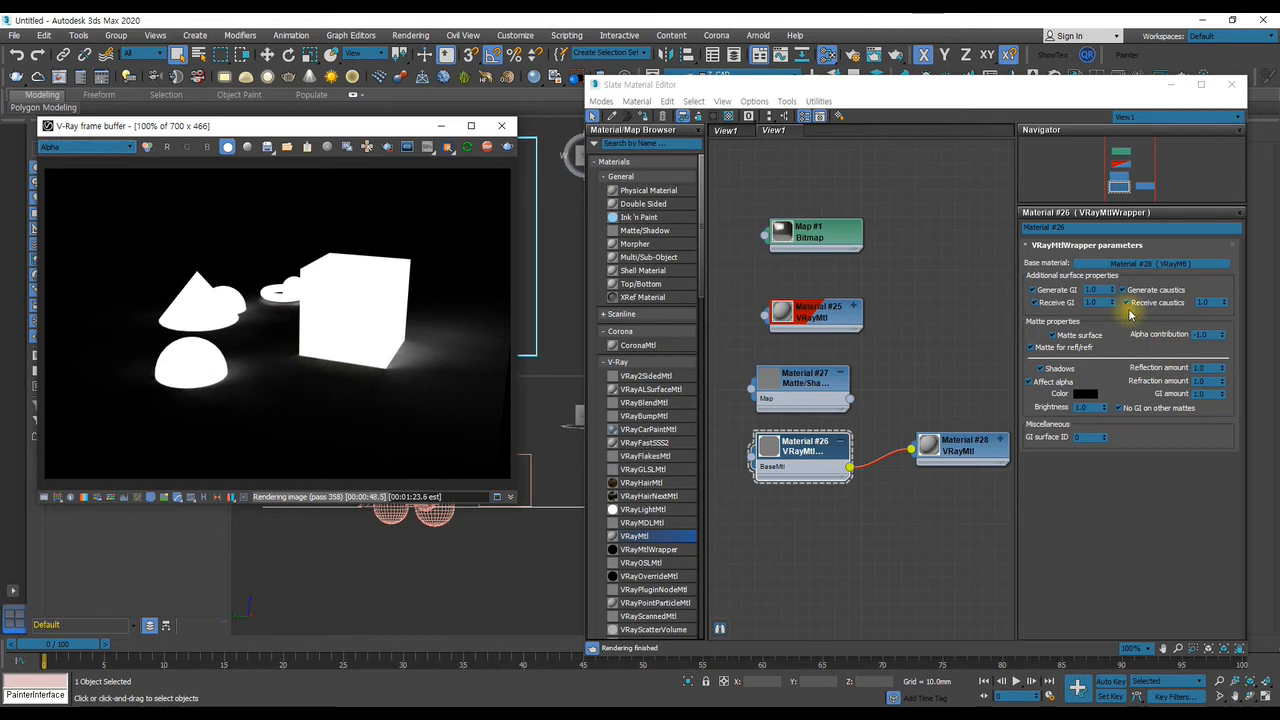
click(1218, 341)
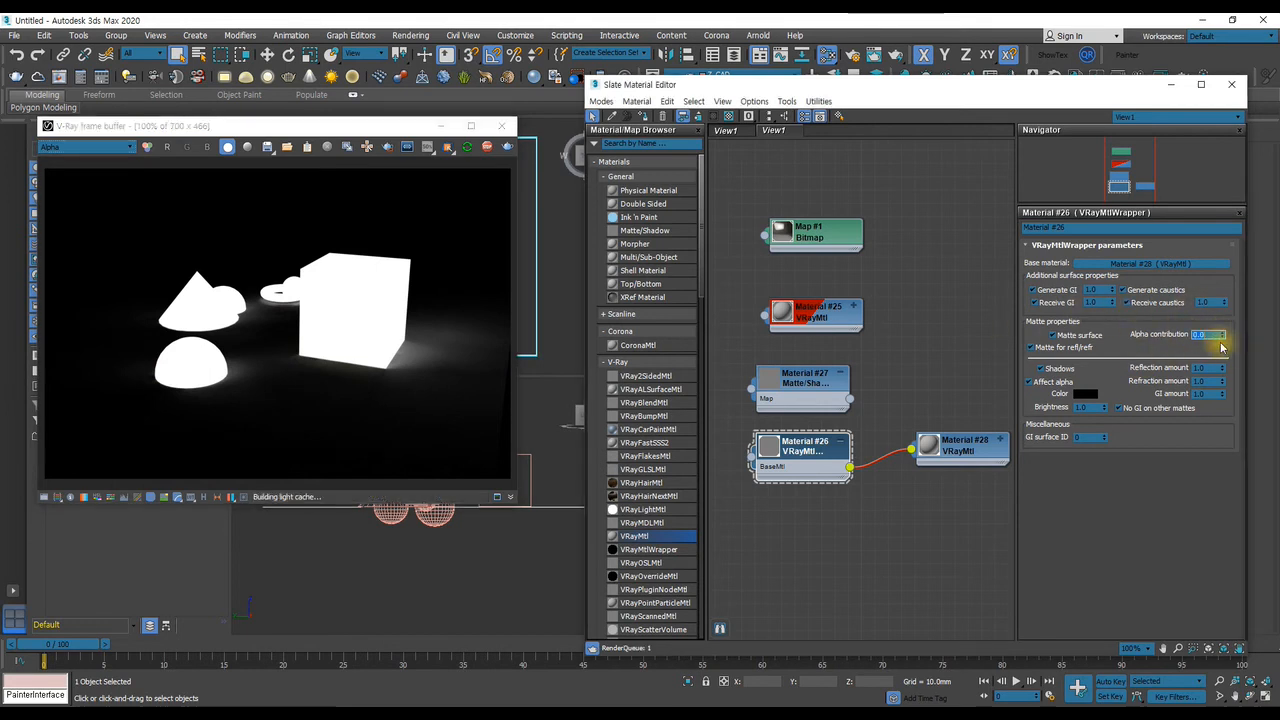
text(0)
key(Return)
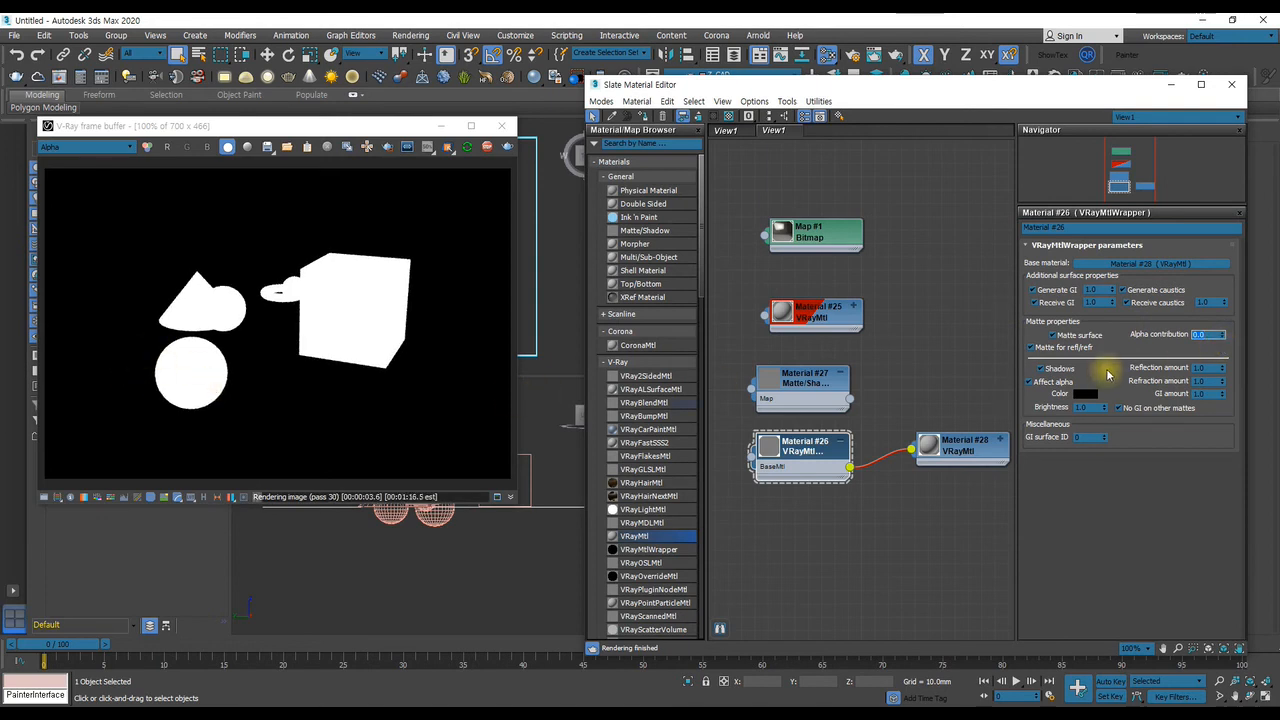
text(1)
key(Return)
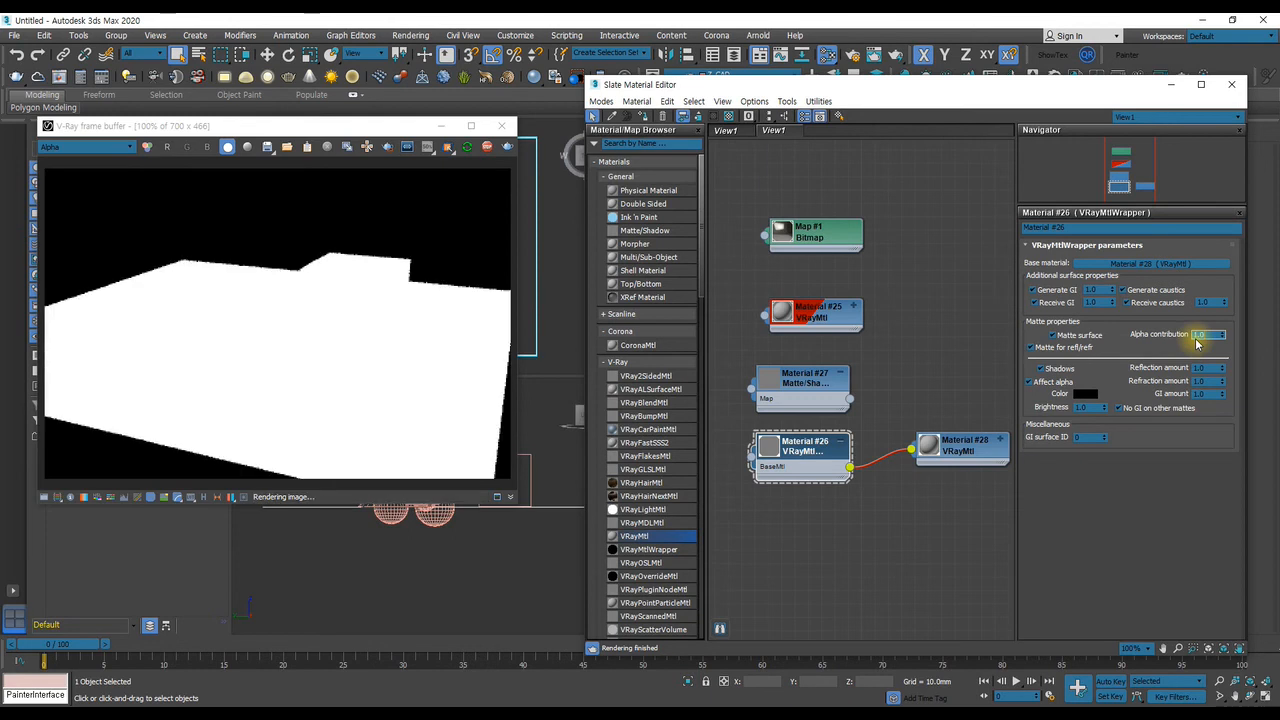
text(-1)
key(Return)
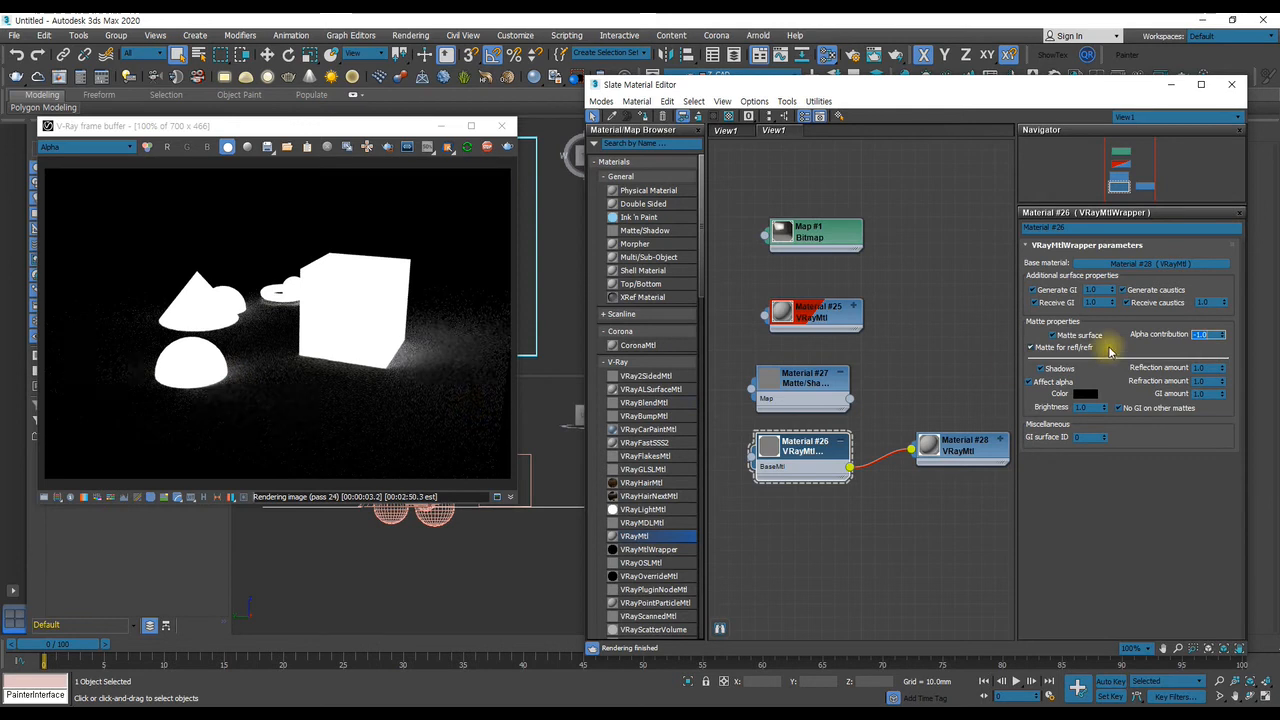
Set the VRayMtlWrapper's Alpha contribution to -0.5
right_click(1218, 335)
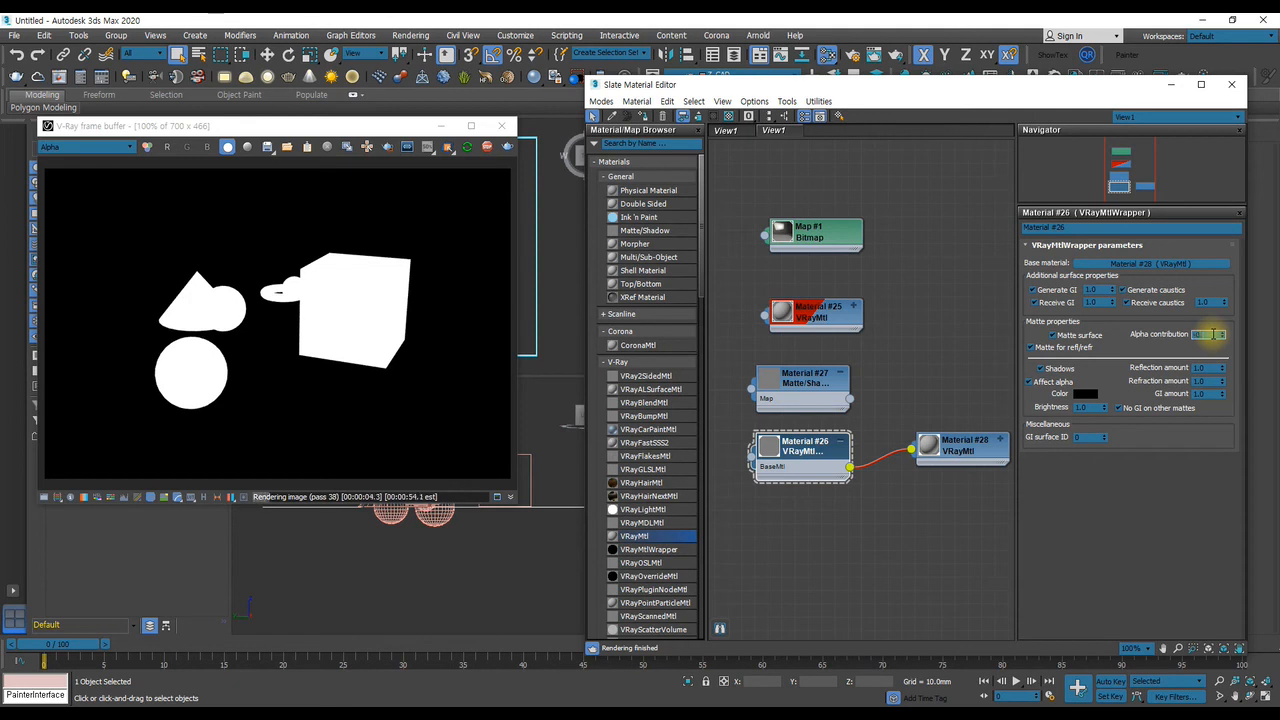
text(5)
key(Return)
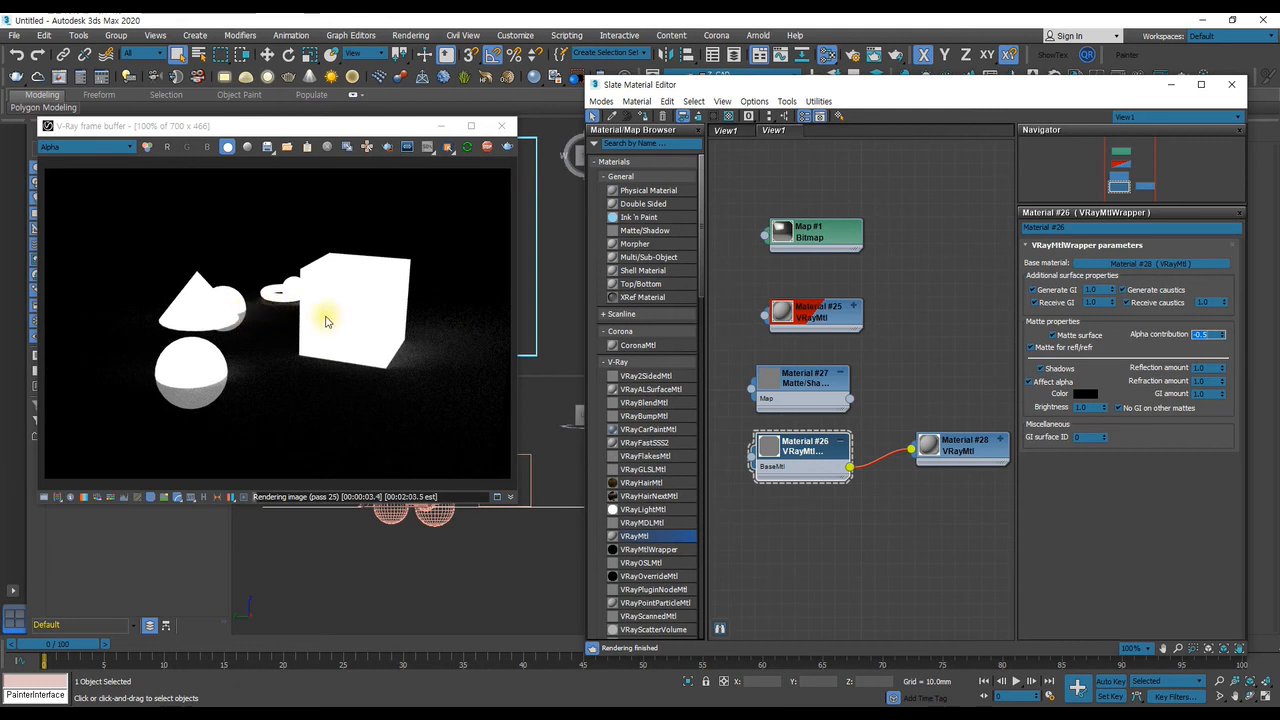
Try Alpha contribution at -1.0 and 1.0 and different Receive caustics amounts on the VRayMtlWrapper, returning Receive caustics to 1.0
drag(1222, 336, 1260, 519)
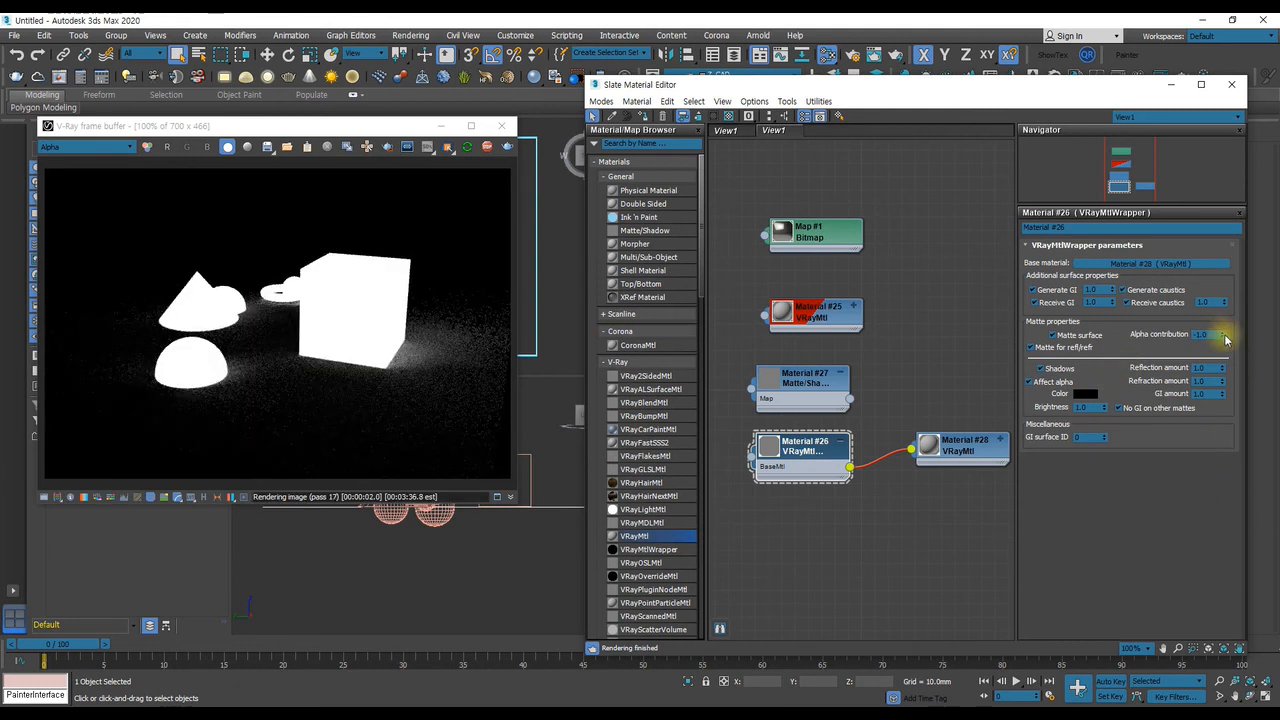
drag(1222, 337, 1211, 68)
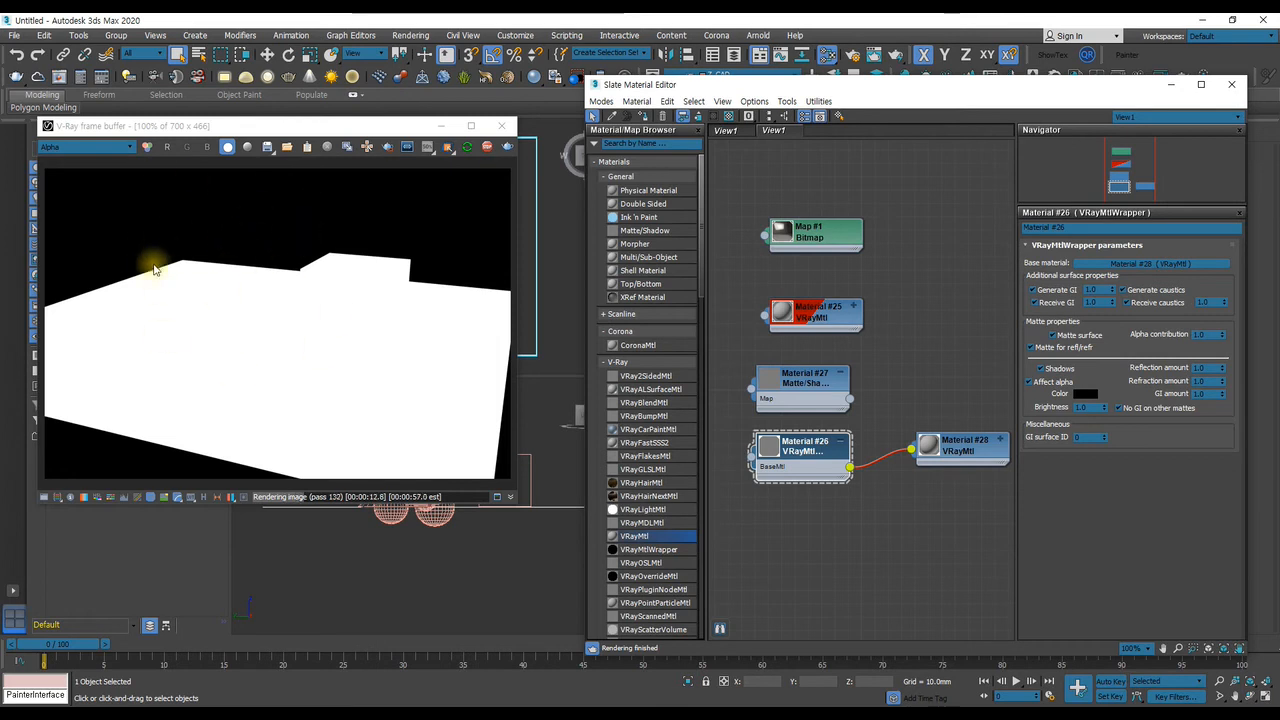
drag(1225, 306, 1253, 509)
drag(1224, 304, 1233, 185)
double_click(1216, 304)
text(1)
key(Return)
Set the wrapper's Alpha contribution to -1.0 and toggle Receive GI off and on, comparing the render in Alpha and RGB color
drag(1222, 338, 1243, 545)
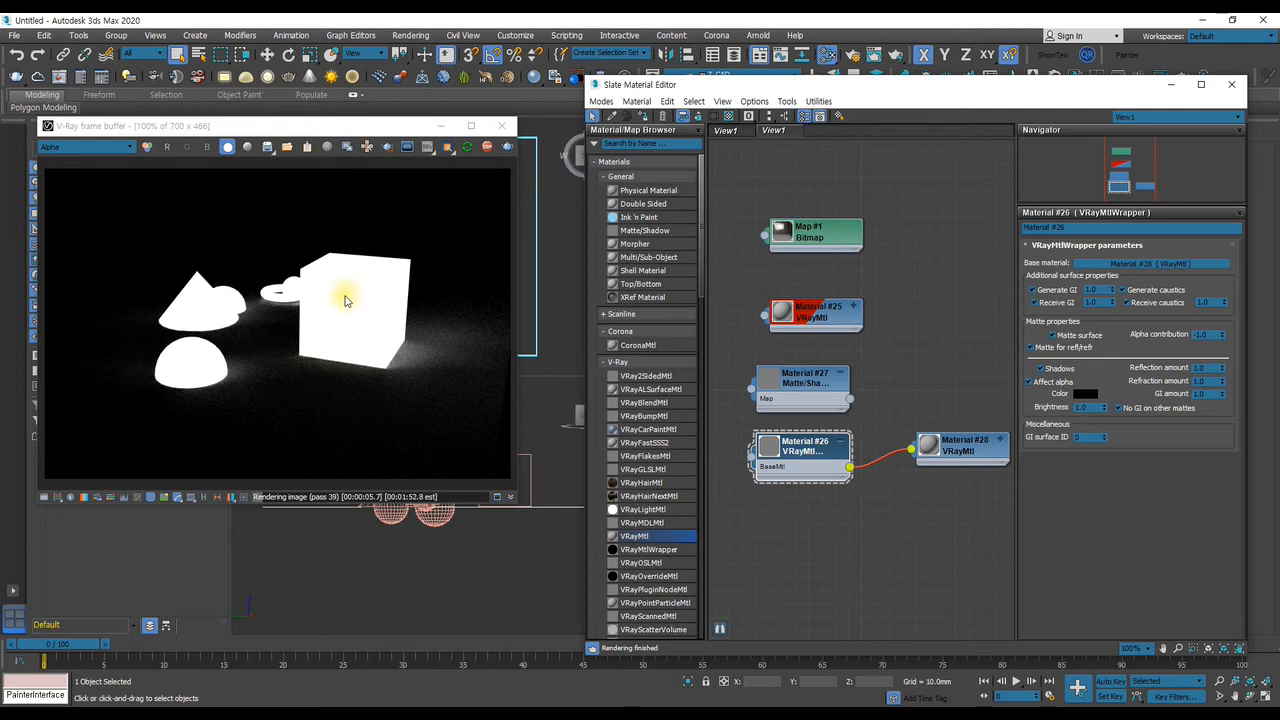
click(1034, 302)
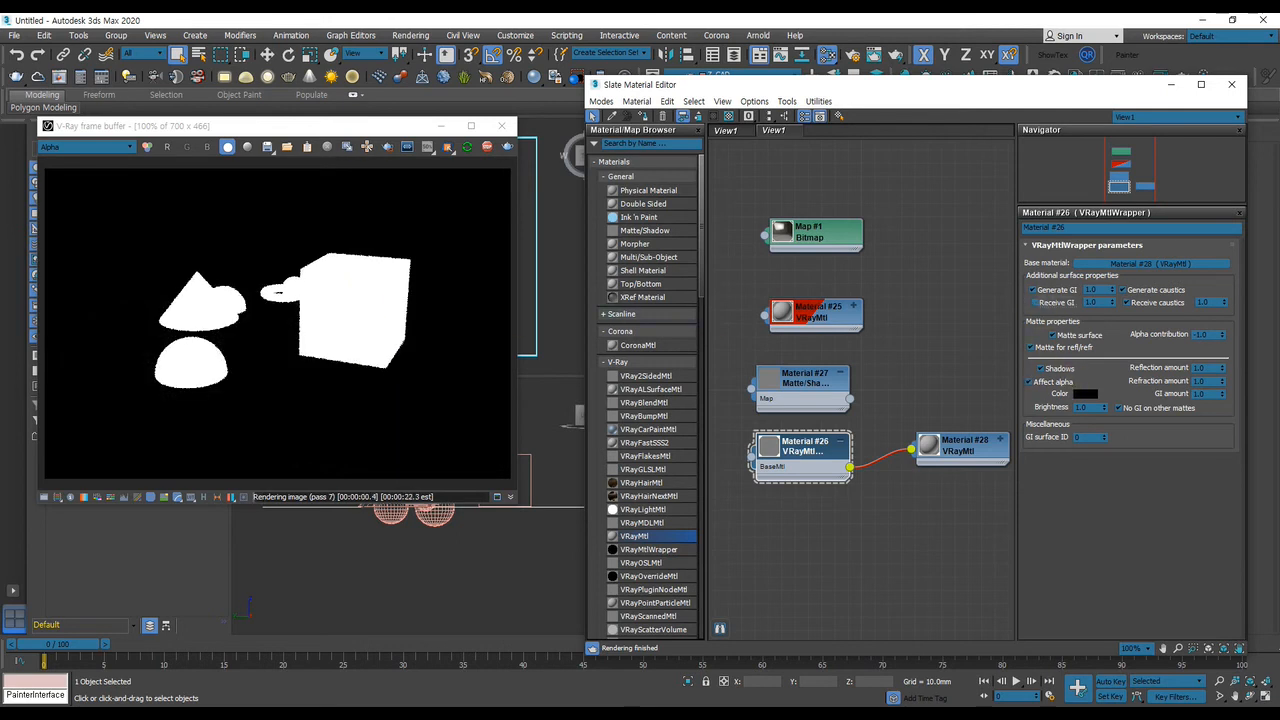
click(110, 147)
click(72, 164)
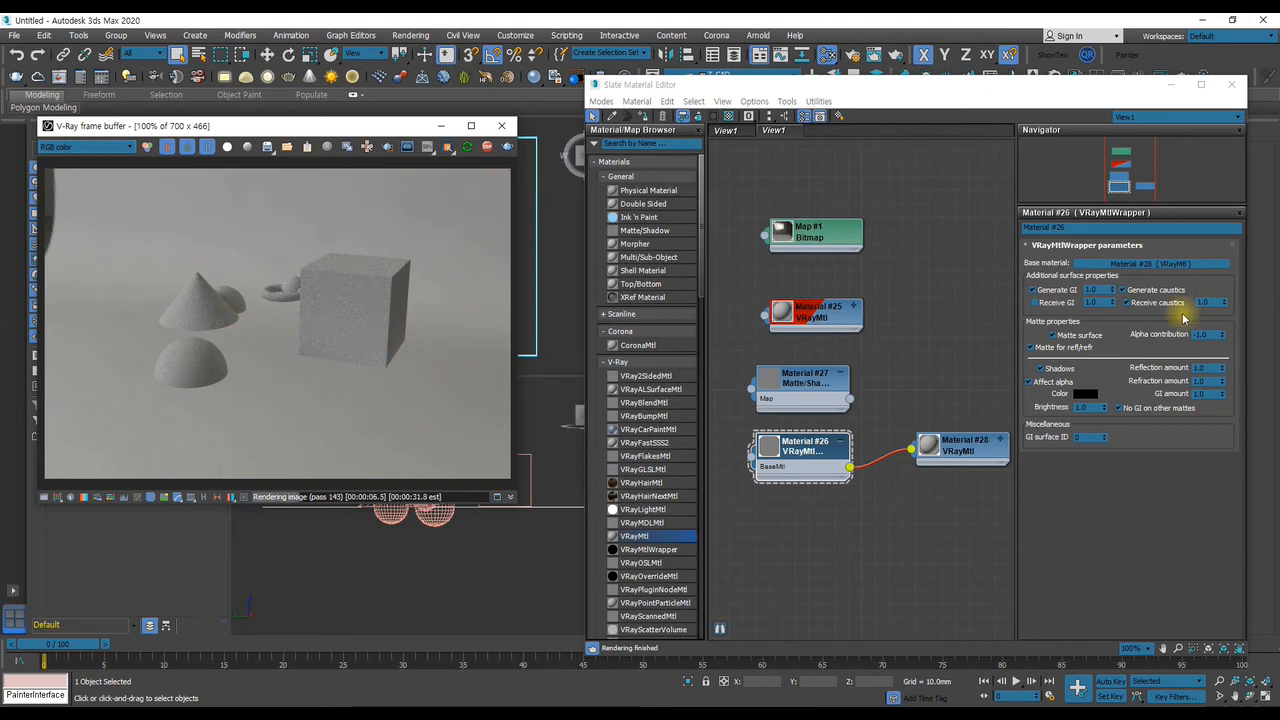
click(1034, 303)
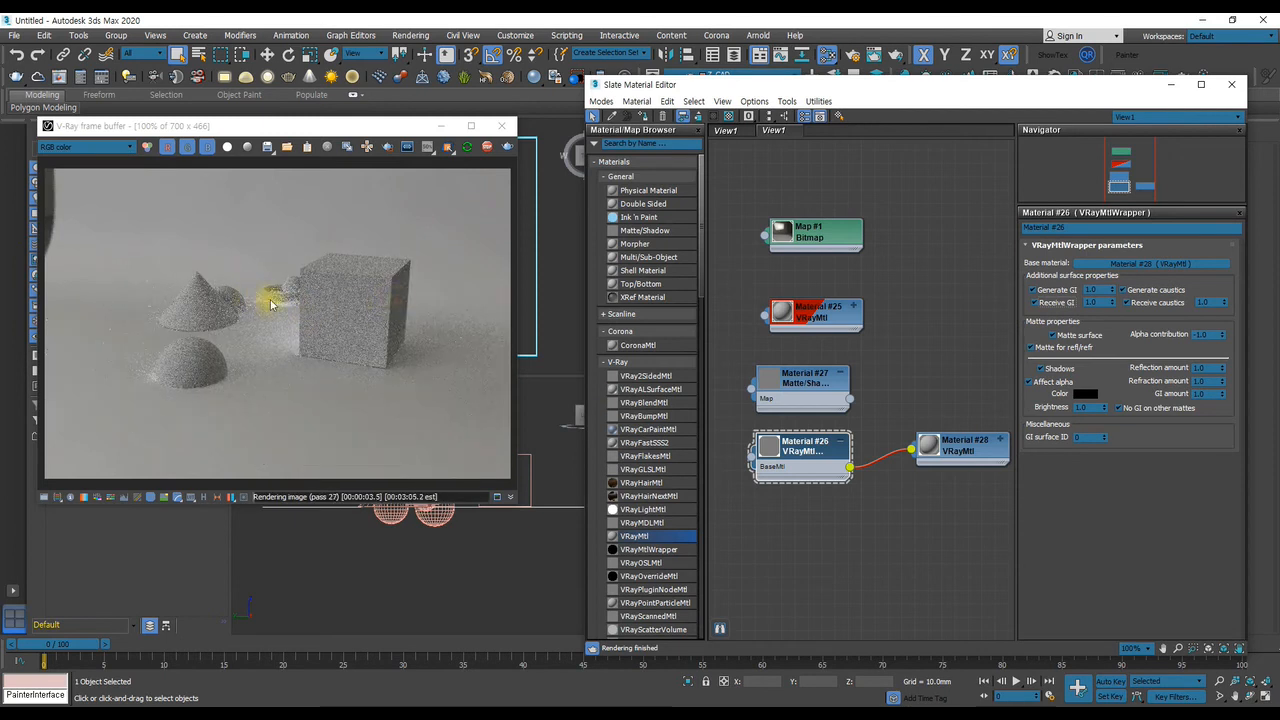
Show the basic parameters of the primitives' VRayMtl, Material #25
drag(825, 319, 810, 319)
double_click(817, 317)
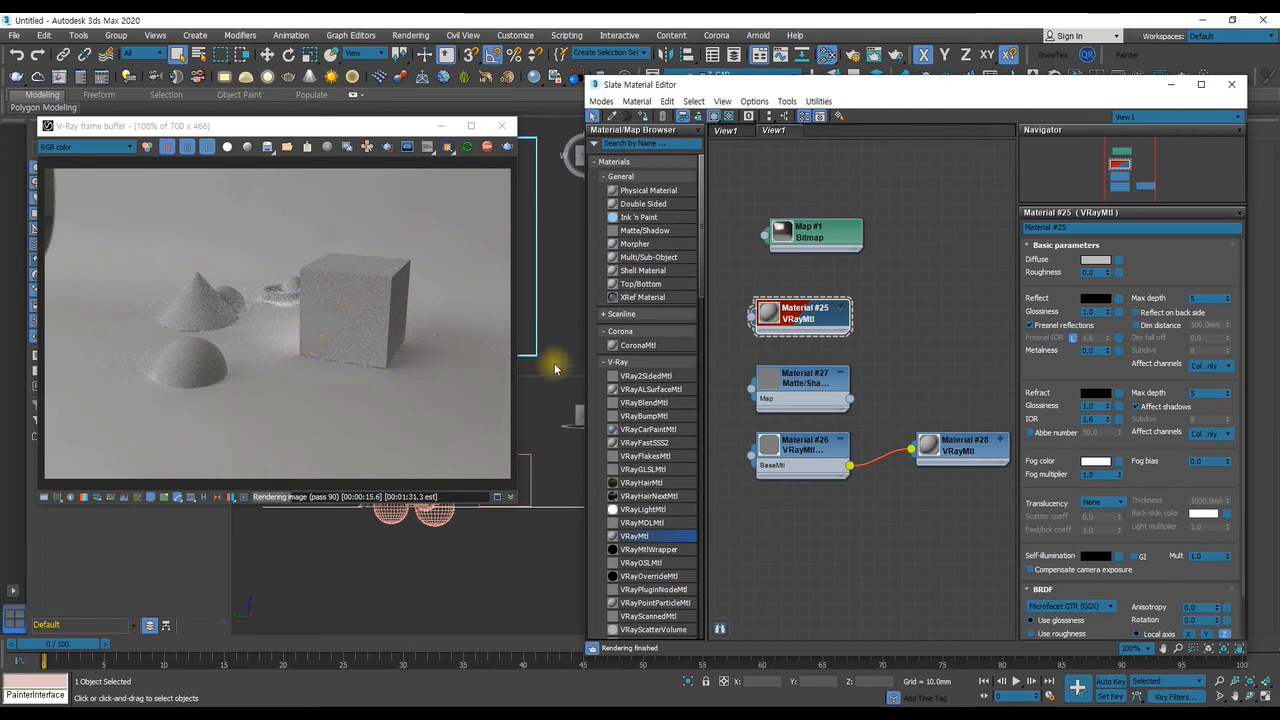
drag(800, 318, 814, 318)
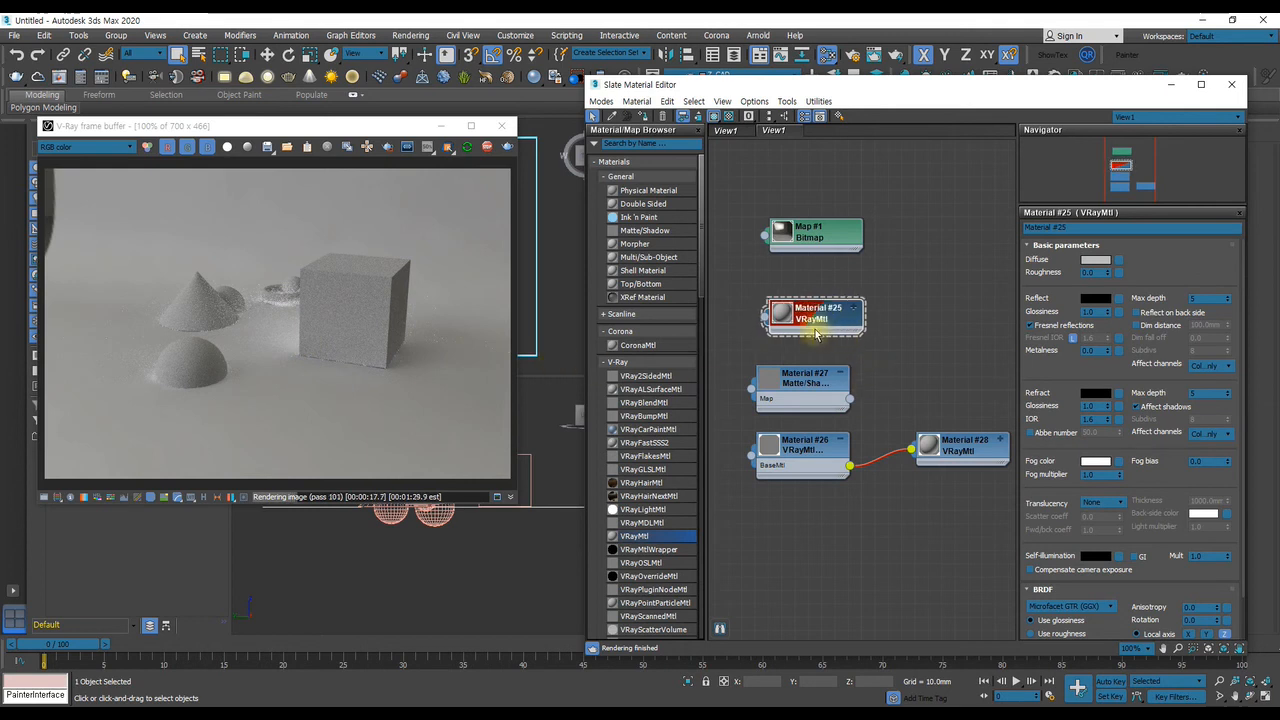
Move Material #25 below the VRayMtlWrapper node and add a VRayOverrideMtl to the material graph
click(650, 577)
middle_drag(820, 556, 885, 530)
middle_drag(803, 509, 858, 537)
drag(936, 334, 938, 548)
middle_drag(870, 572, 862, 455)
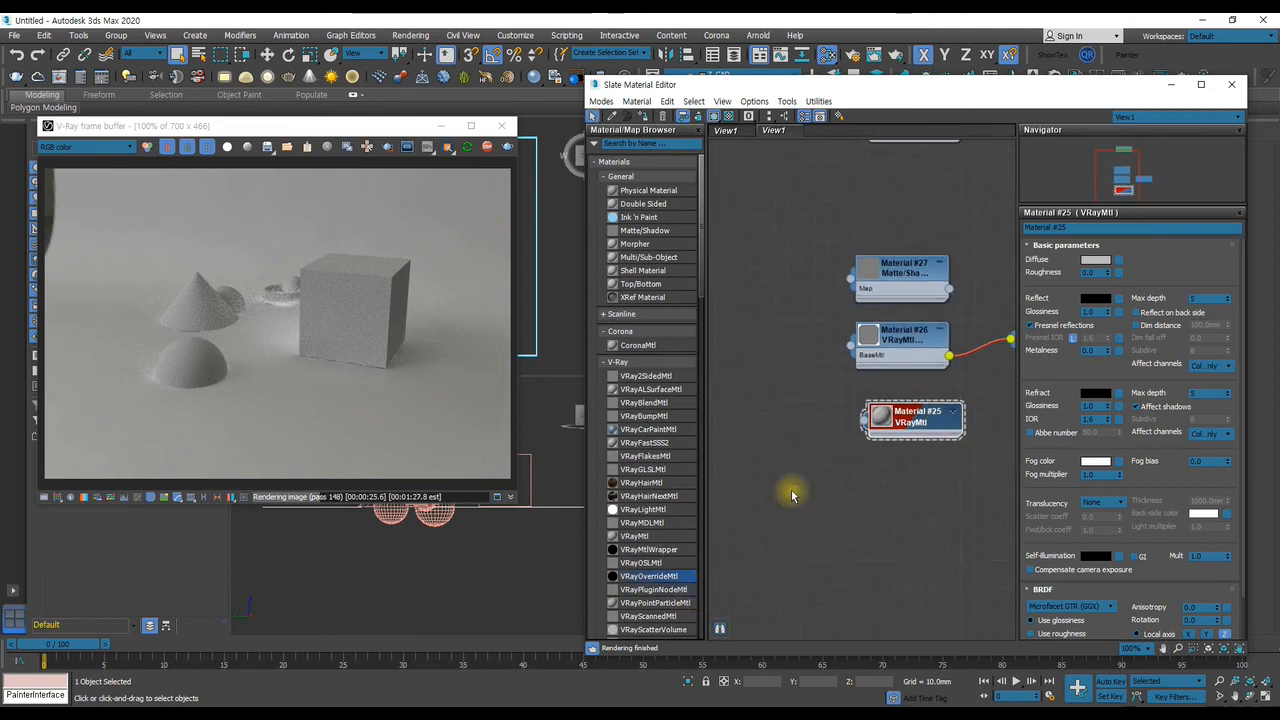
drag(650, 578, 714, 394)
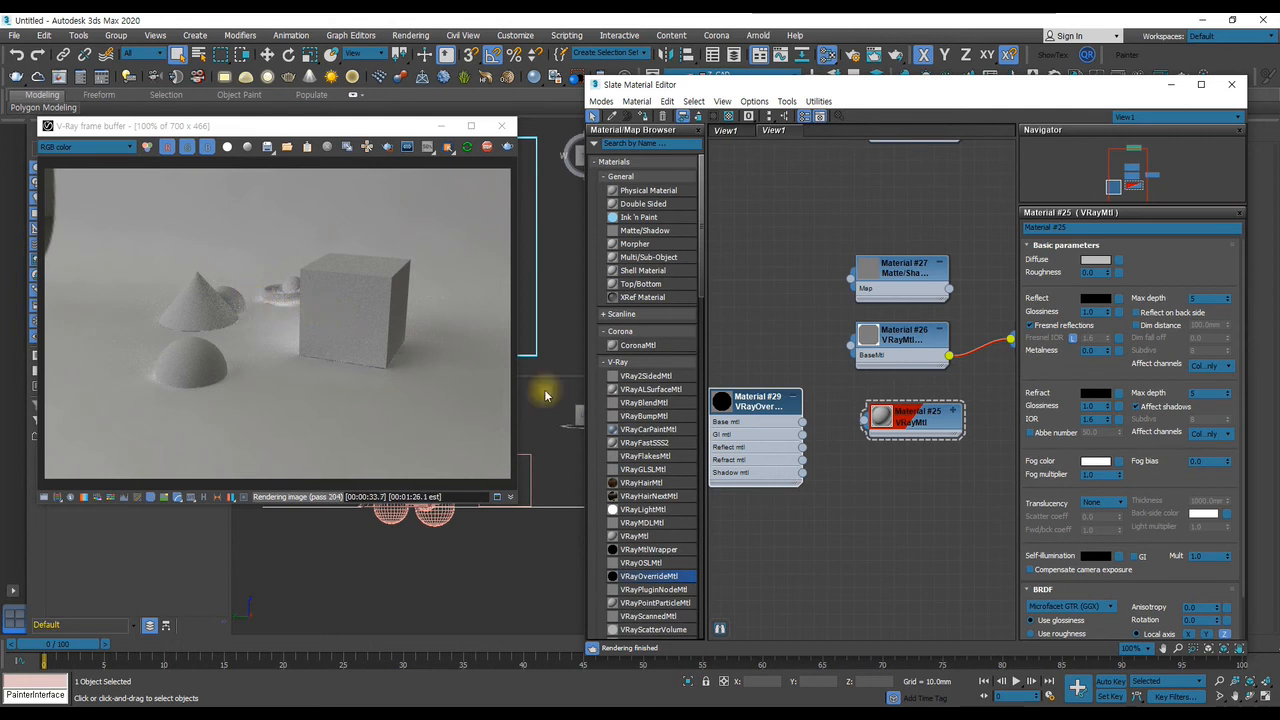
Rearrange the graph with Material #25 above the VRayOverrideMtl and the VRayMtlWrapper beside the override node
drag(942, 438, 796, 290)
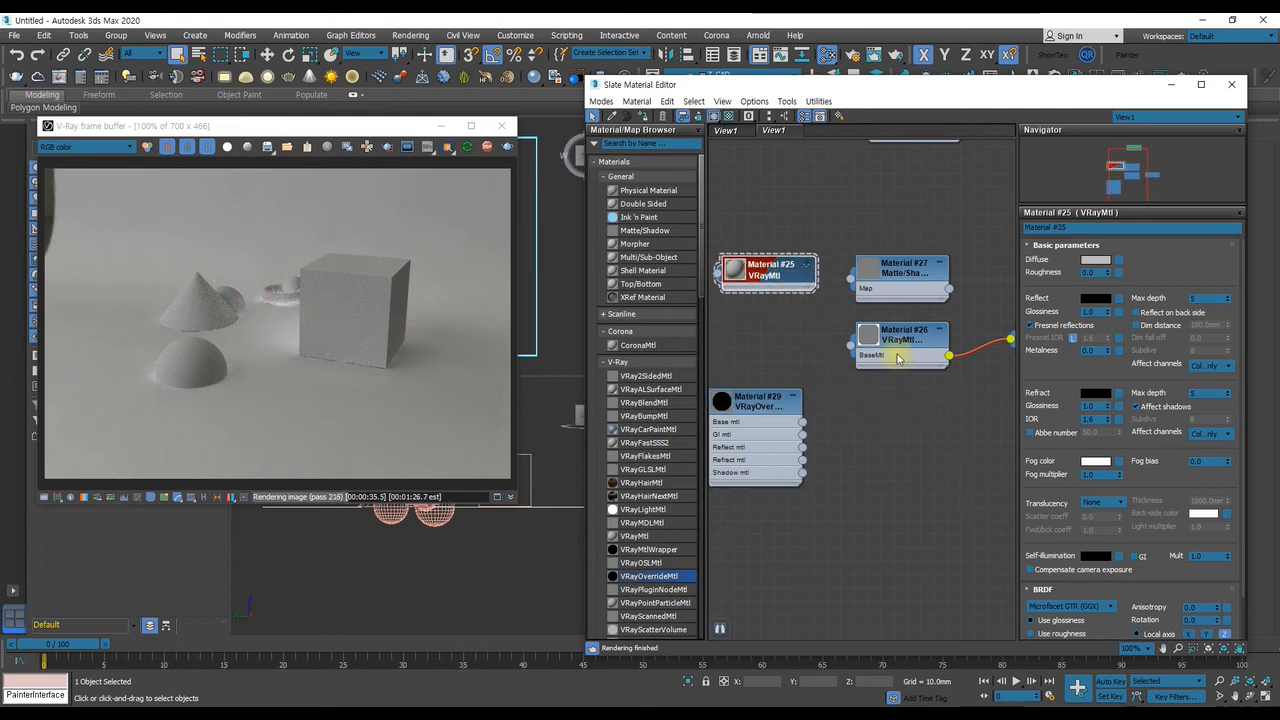
drag(909, 362, 910, 444)
middle_drag(940, 423, 870, 417)
drag(1004, 416, 981, 427)
middle_drag(905, 419, 961, 405)
drag(897, 386, 924, 372)
middle_drag(833, 389, 862, 380)
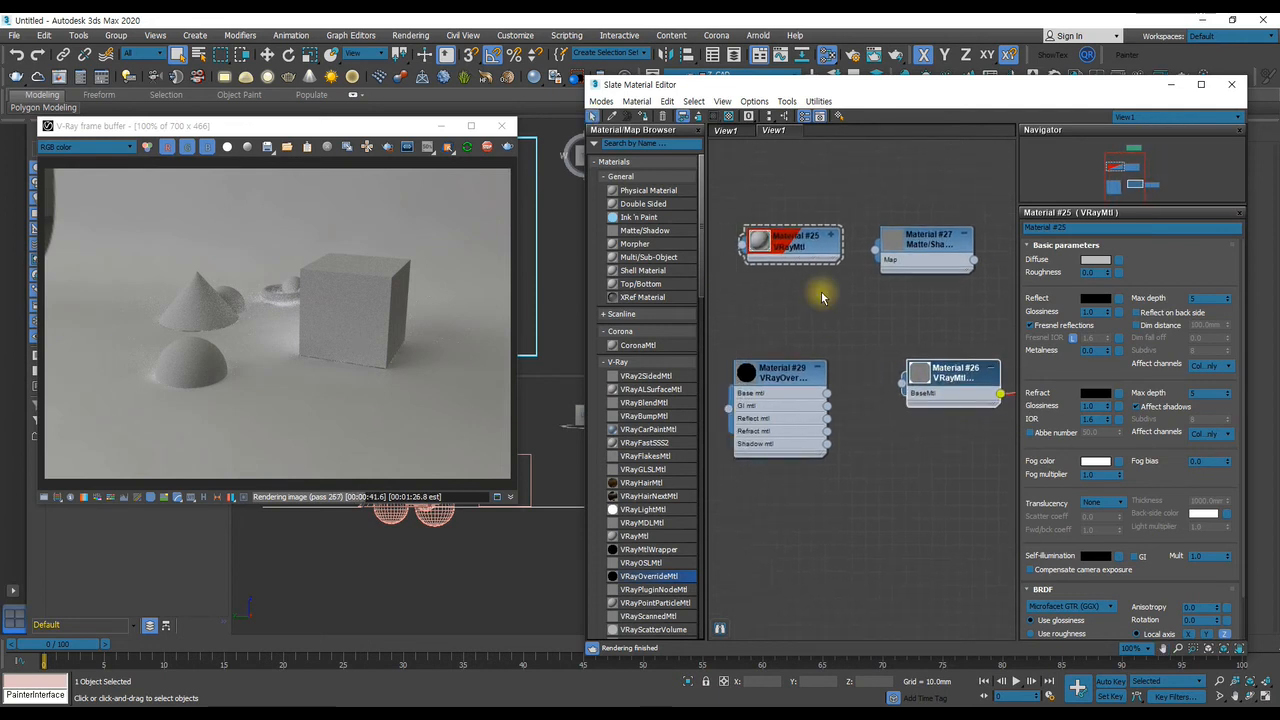
Duplicate the Material #25 VRayMtl and place the copy just below the VRayMtlWrapper node
drag(805, 257, 969, 446)
mouse_move(970, 440)
middle_down()
mouse_move(931, 431)
mouse_move(925, 405)
mouse_move(983, 423)
middle_up()
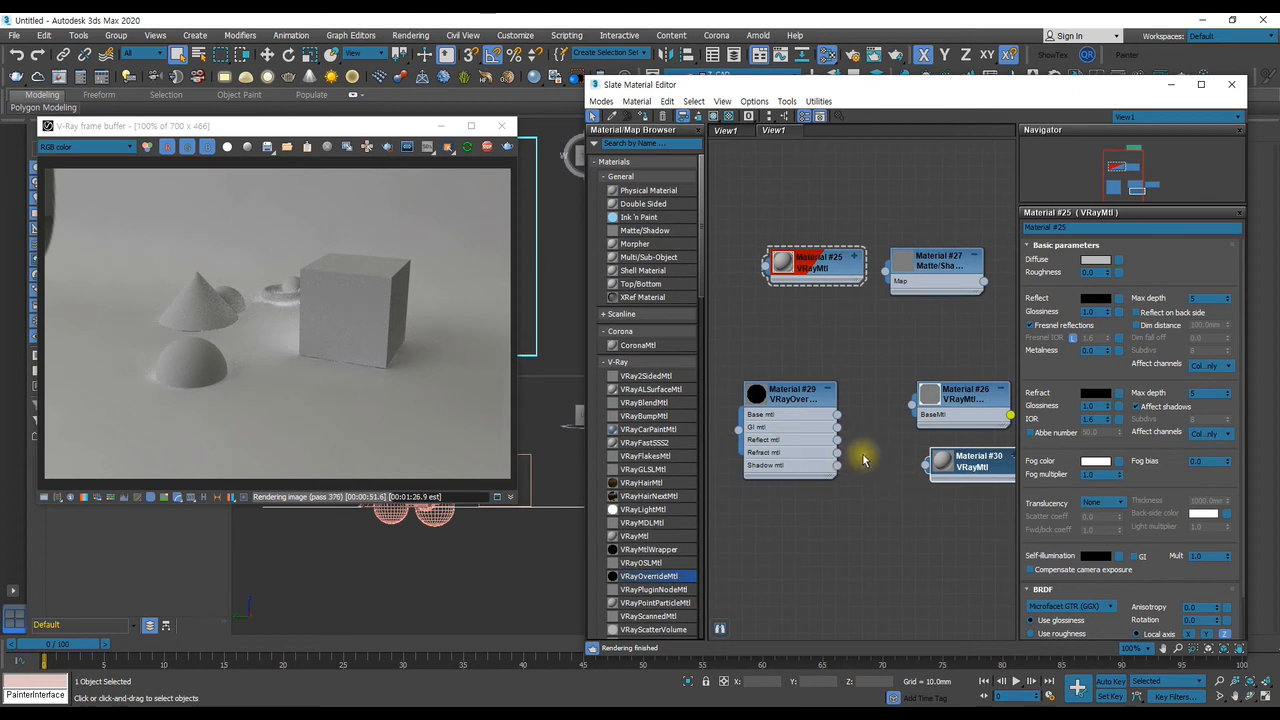
middle_drag(913, 426, 915, 450)
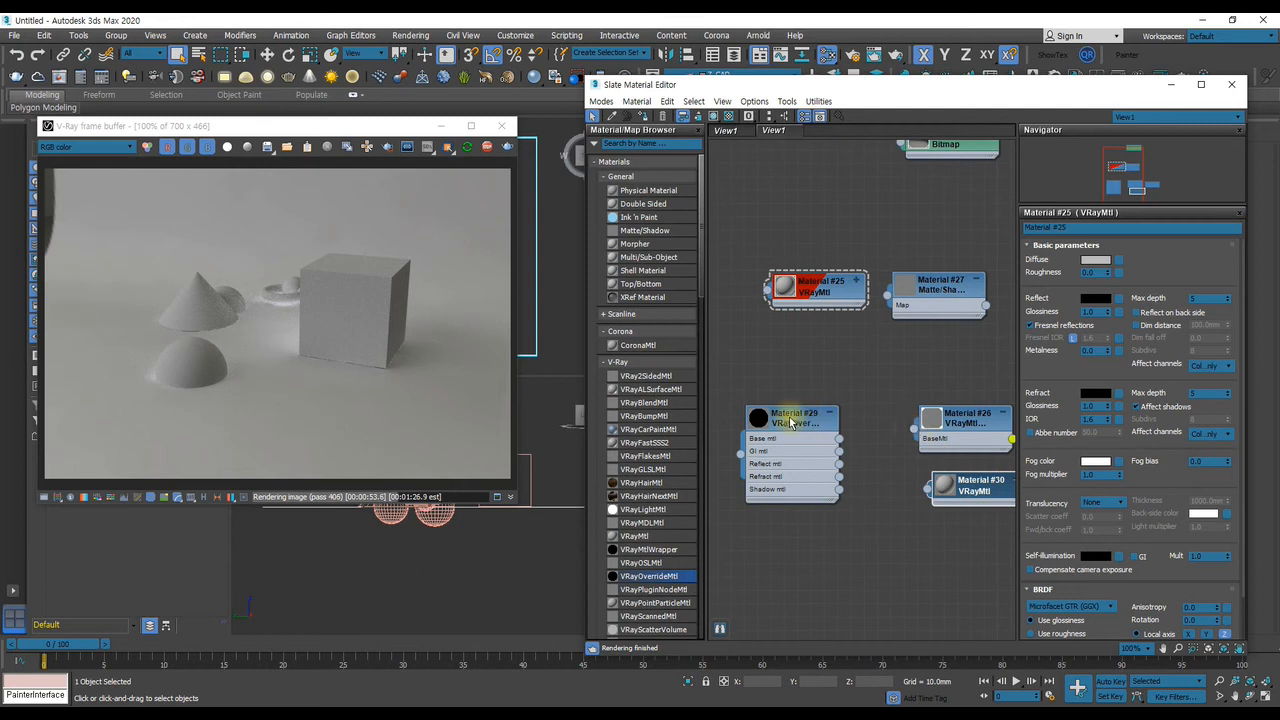
Show the VRayOverrideMtl parameters and connect the VRayMtlWrapper to its Base mtl input
double_click(790, 416)
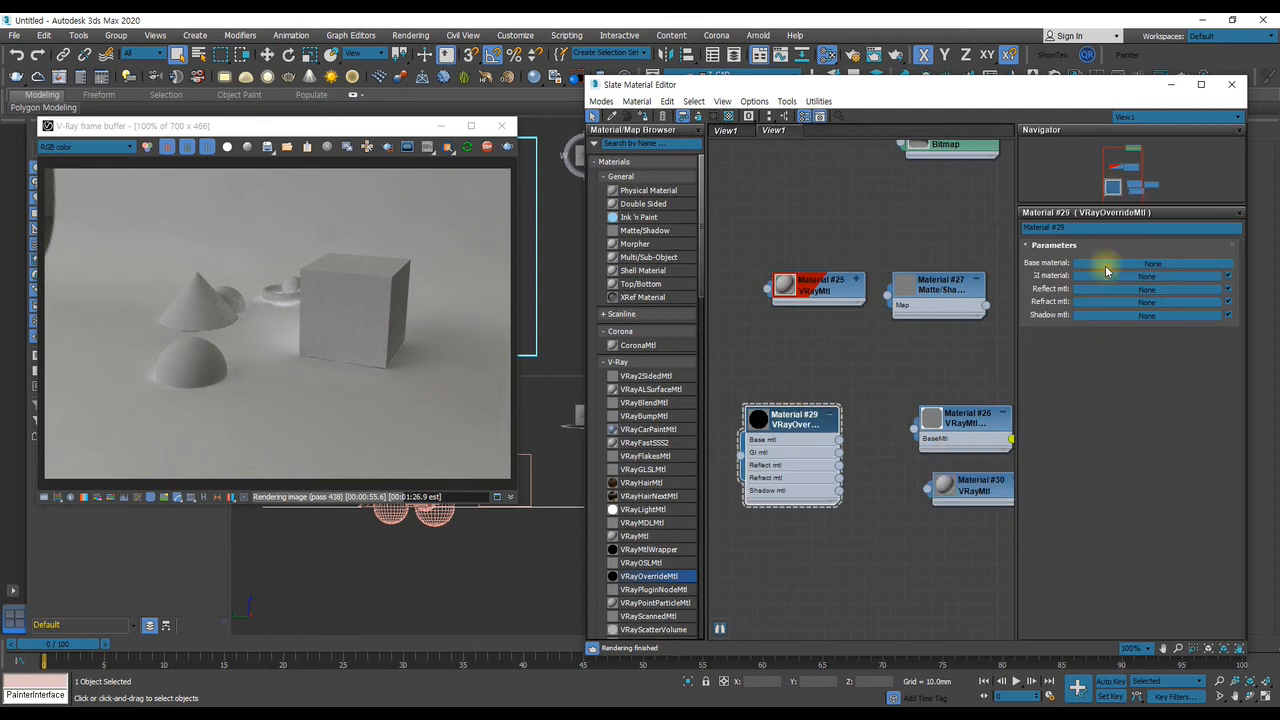
middle_drag(936, 430, 913, 376)
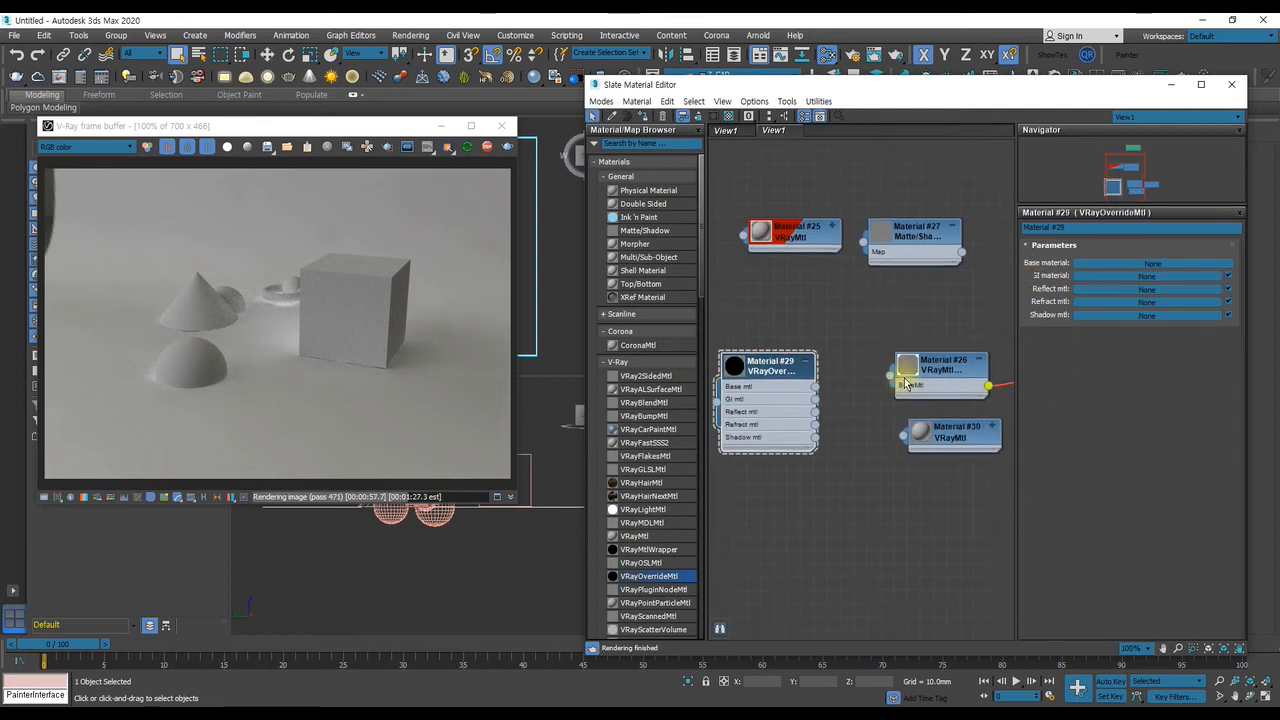
drag(890, 378, 817, 388)
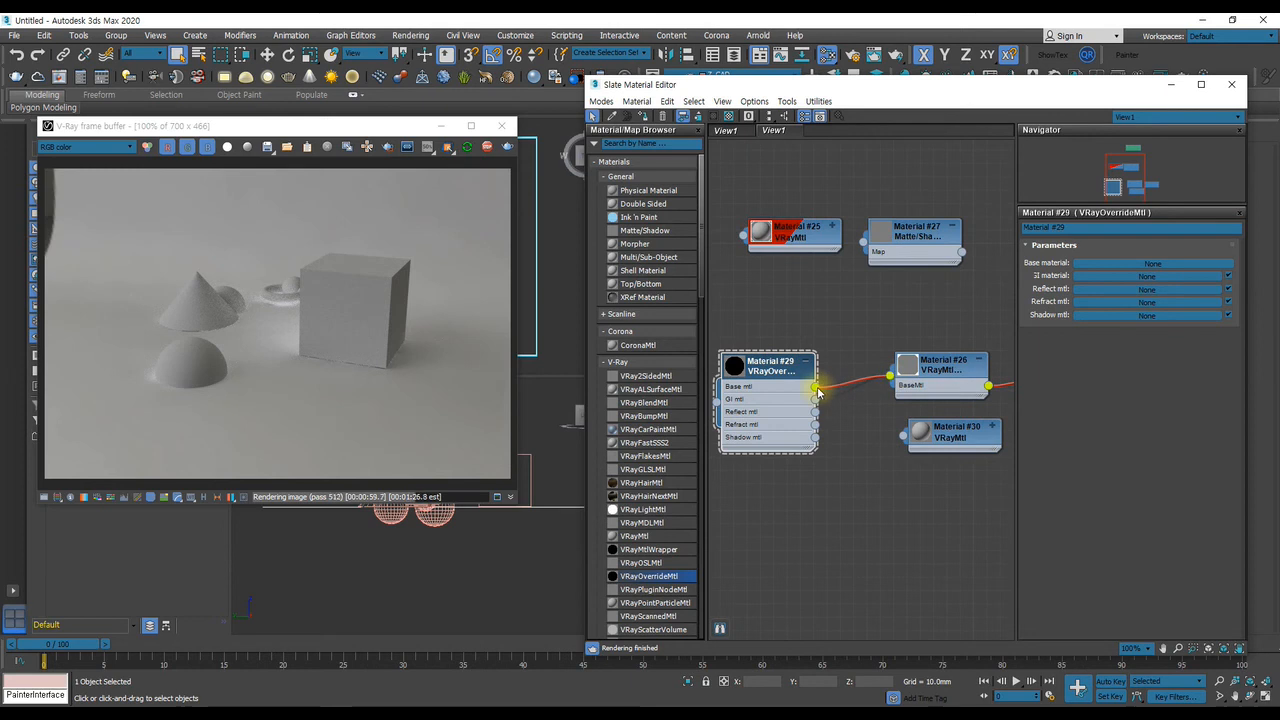
Assign the VRayOverrideMtl to the selected ground plane, shifting the material editor aside to see the scene and back
drag(830, 95, 1238, 95)
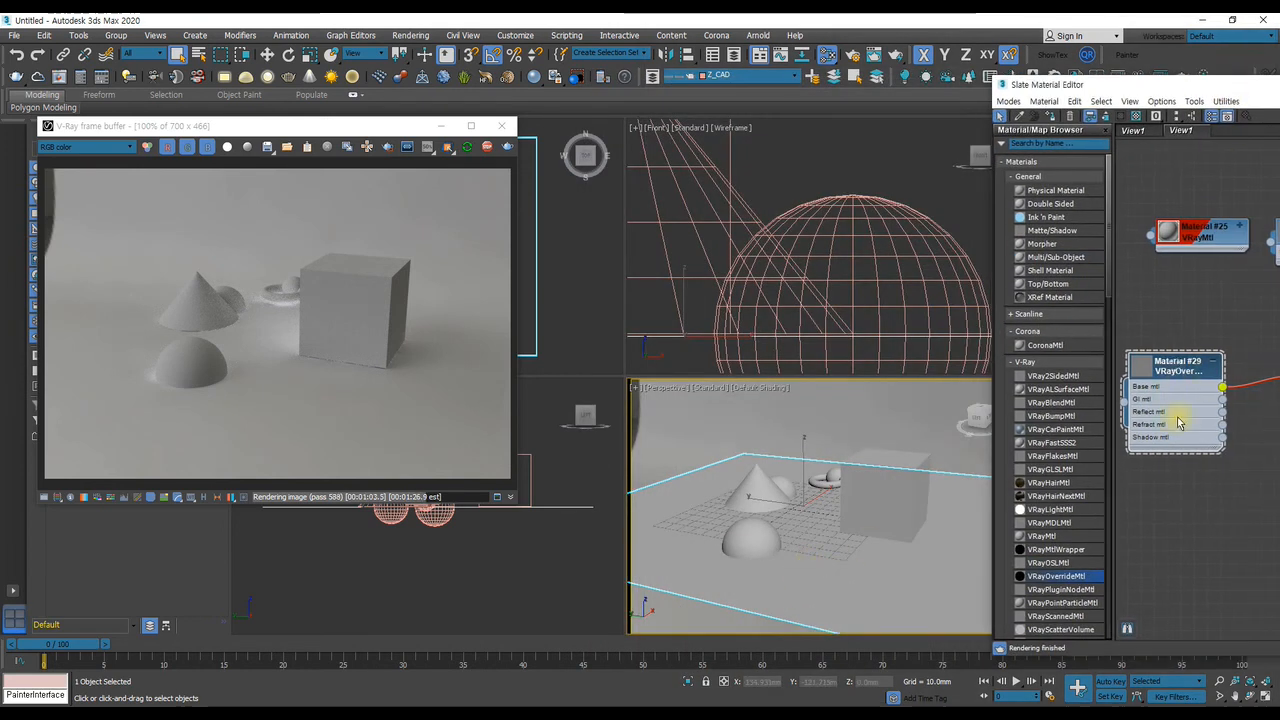
click(1052, 117)
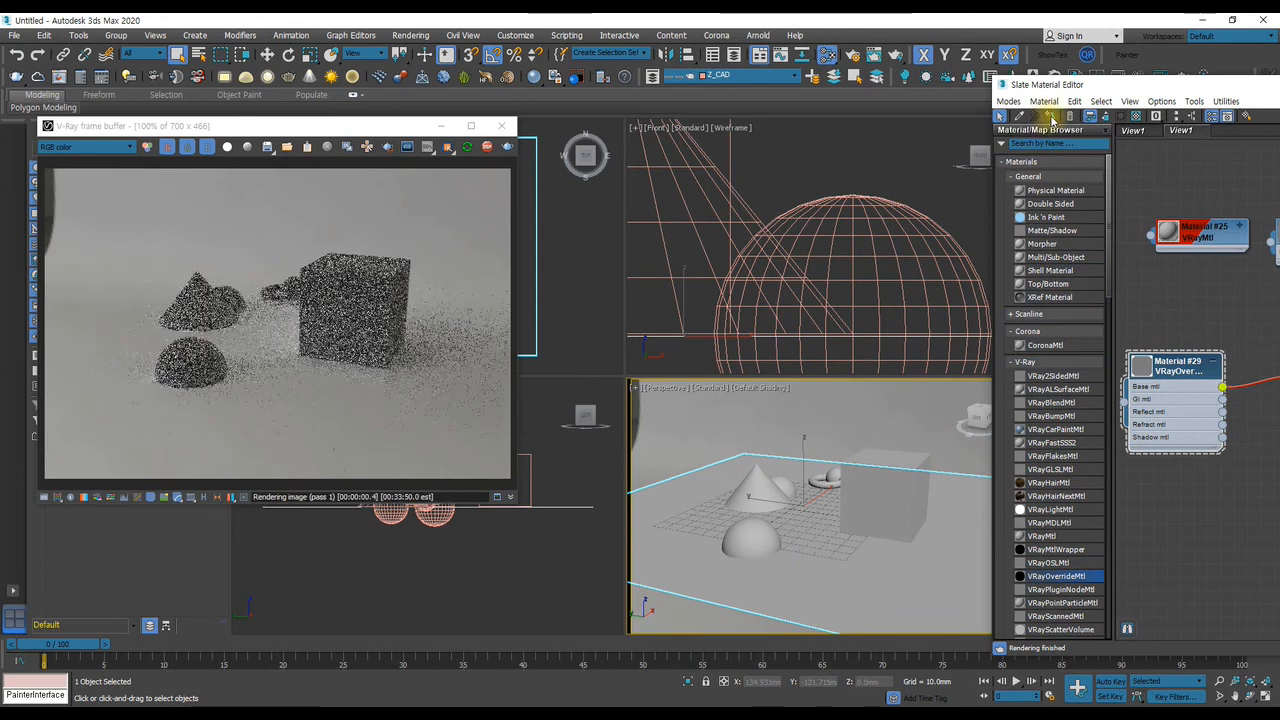
drag(1108, 93, 740, 64)
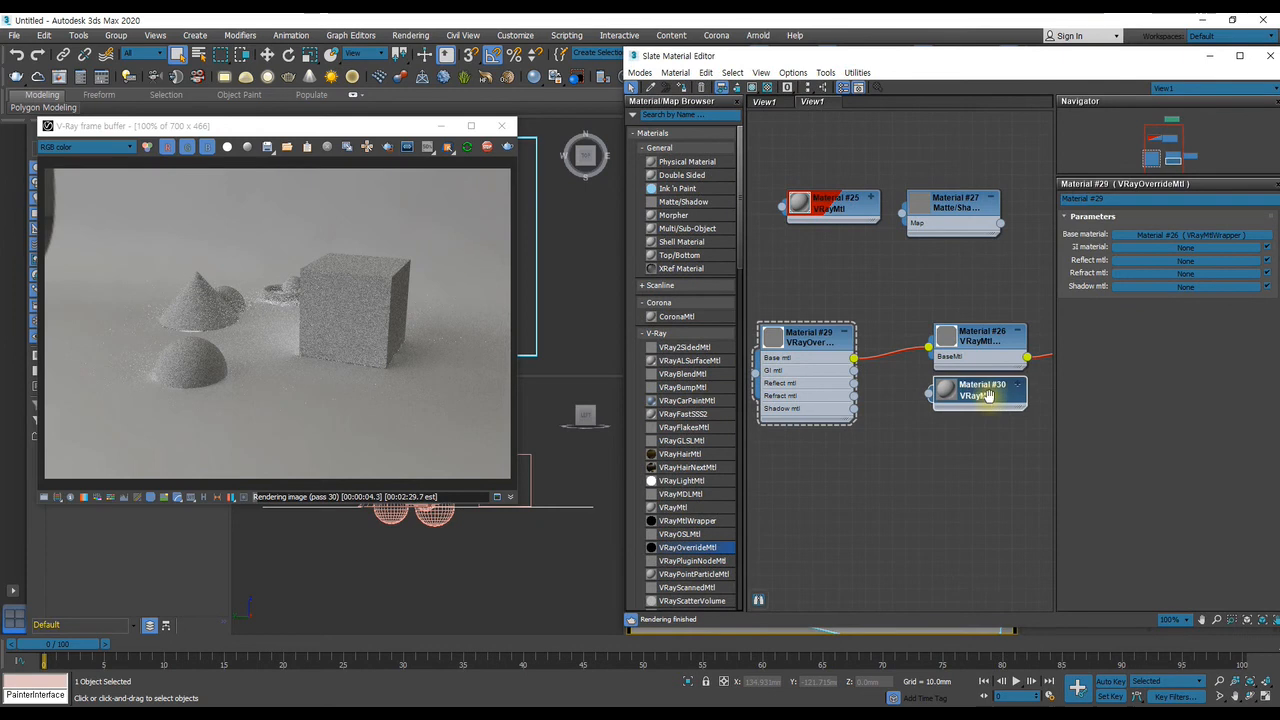
Connect the copied VRayMtl to the GI mtl input of the VRayOverrideMtl
middle_drag(963, 403, 952, 405)
middle_drag(825, 391, 870, 387)
scroll(876, 387, up, 1)
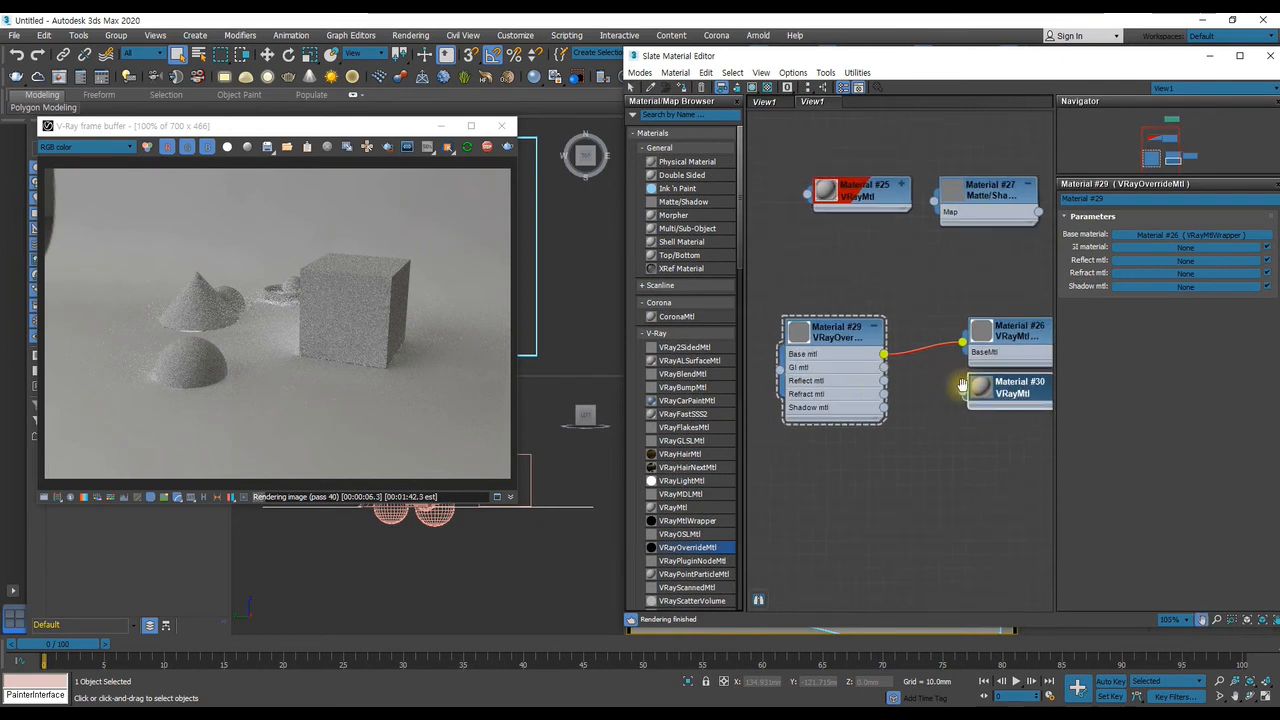
middle_drag(972, 391, 952, 393)
drag(943, 397, 862, 369)
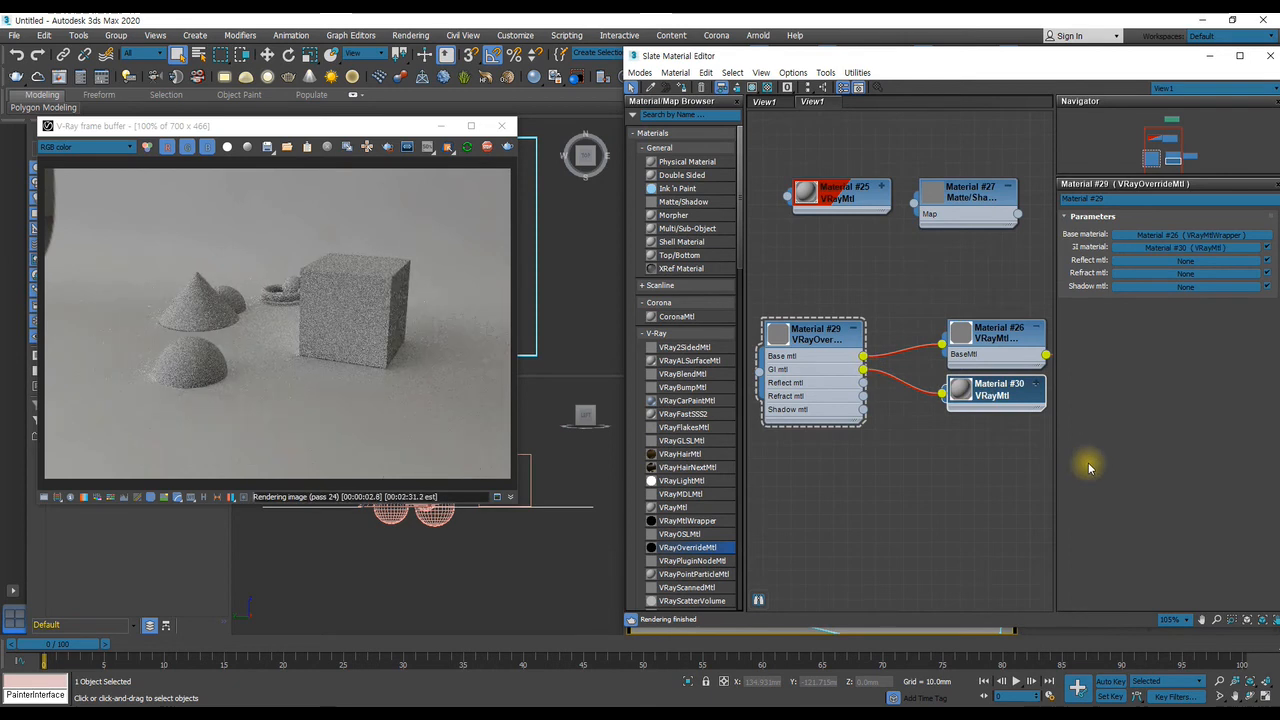
Disconnect the GI material, examine the render around the torus at 400%, and reconnect the VRayMtl to GI mtl for comparison
drag(864, 370, 943, 428)
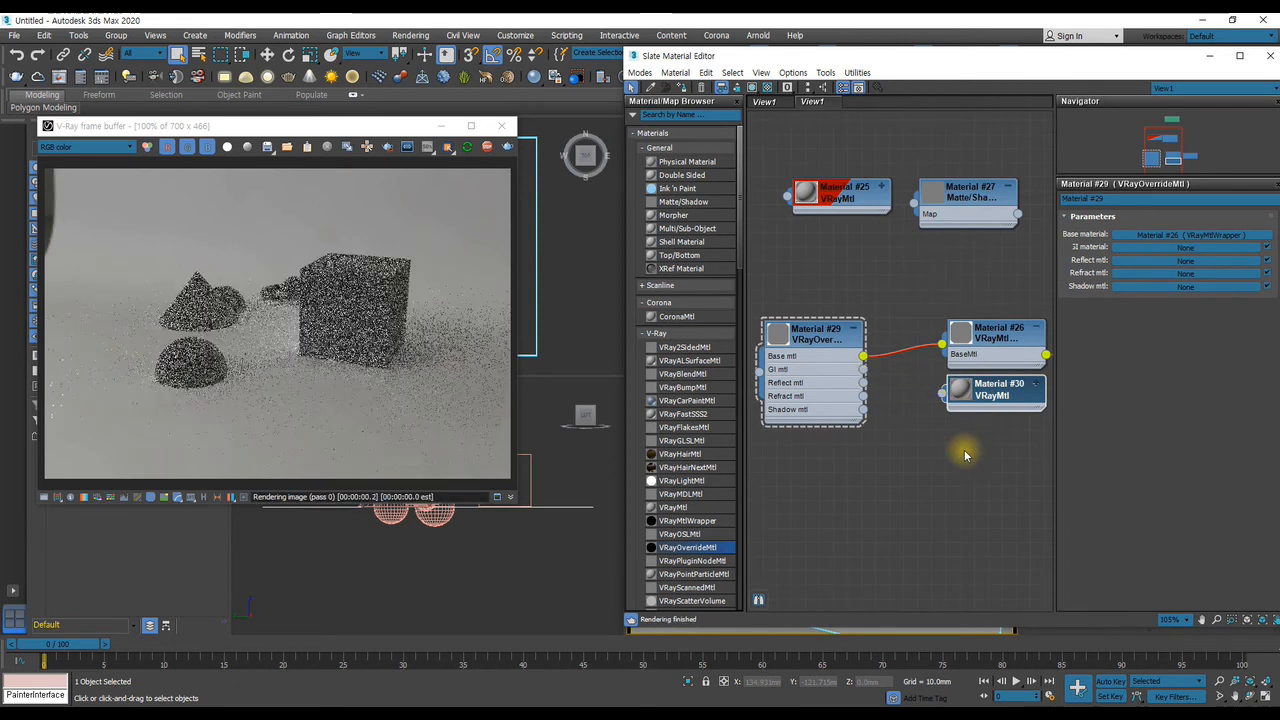
scroll(300, 310, up, 4)
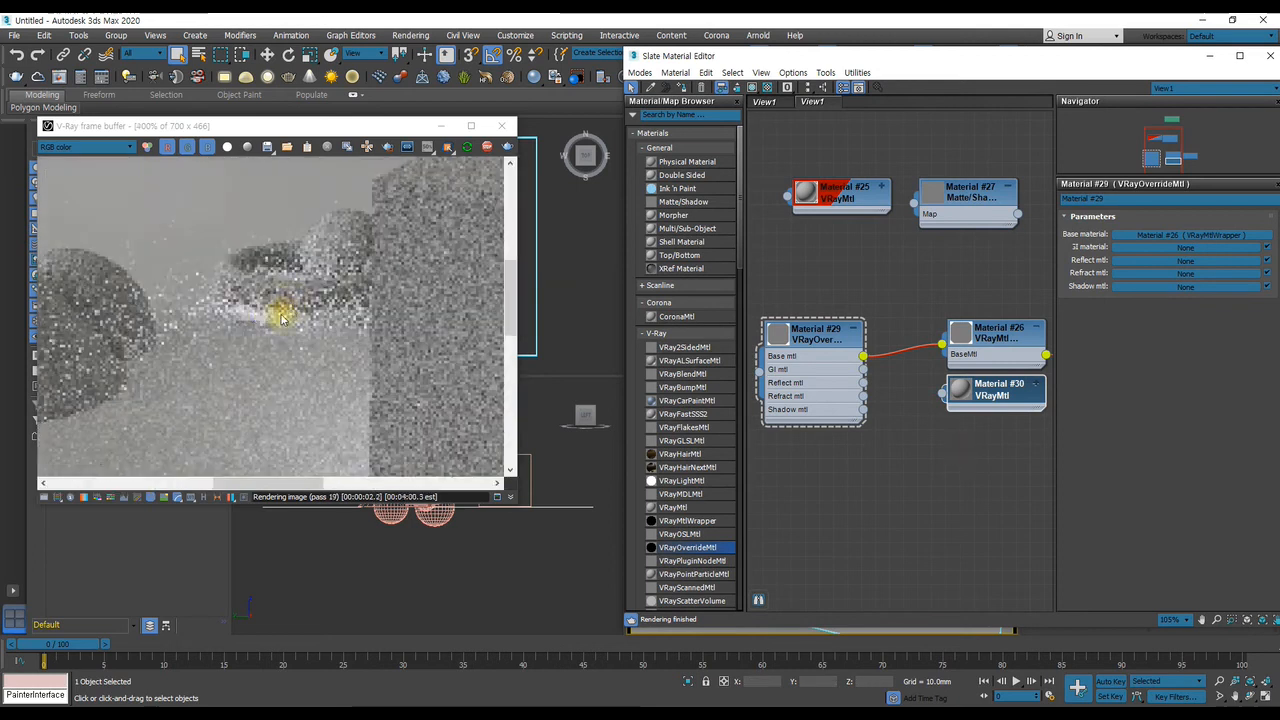
drag(940, 394, 864, 370)
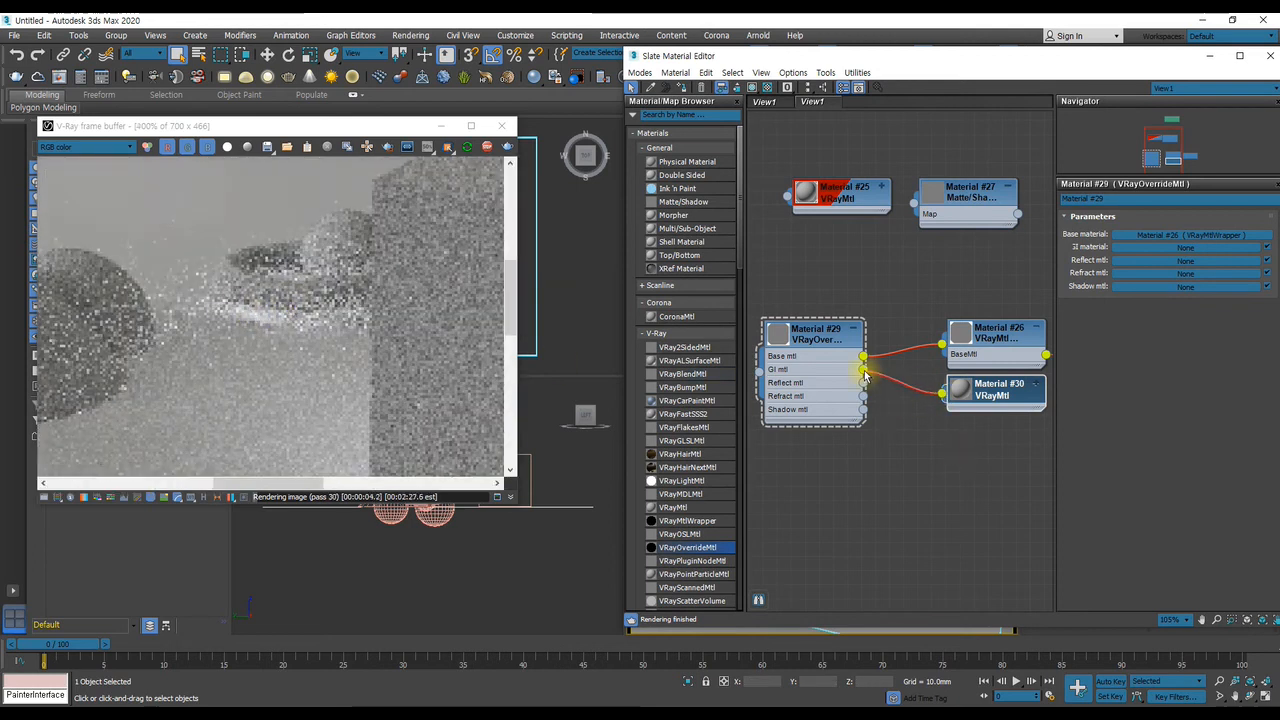
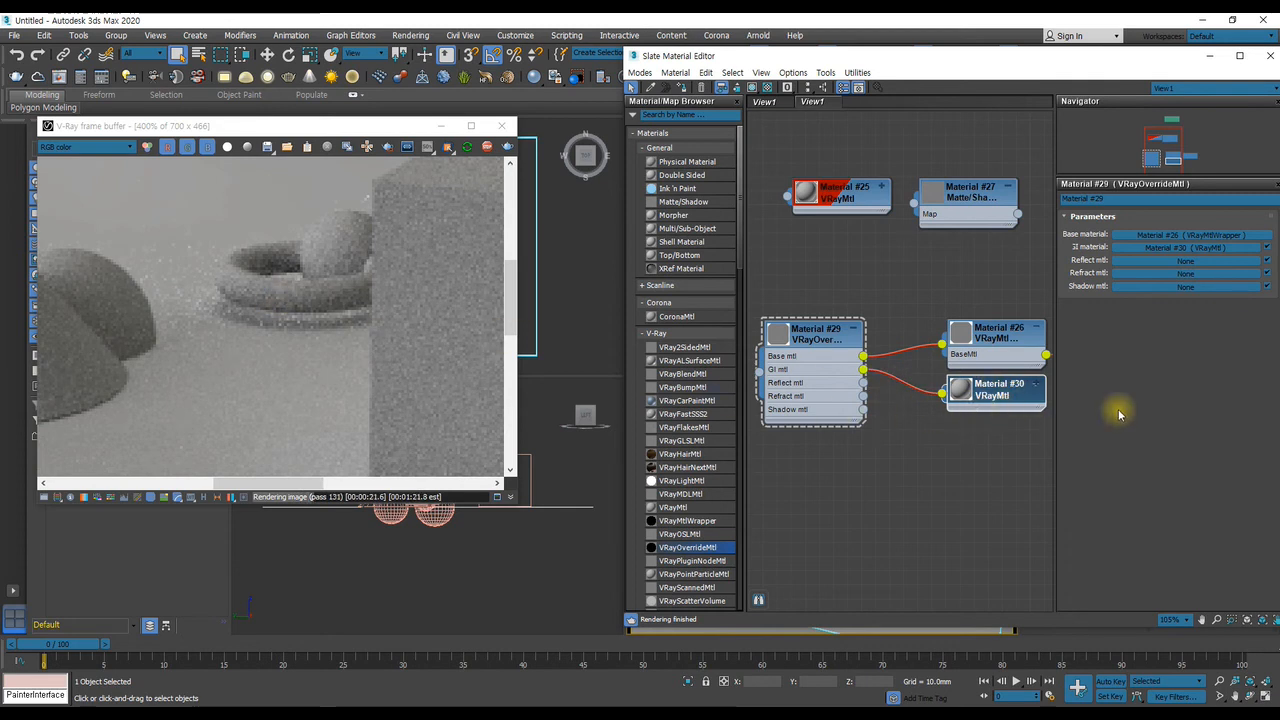
Try a pink diffuse colour of 255, 128, 128 on the GI VRayMtl and discard it
double_click(990, 395)
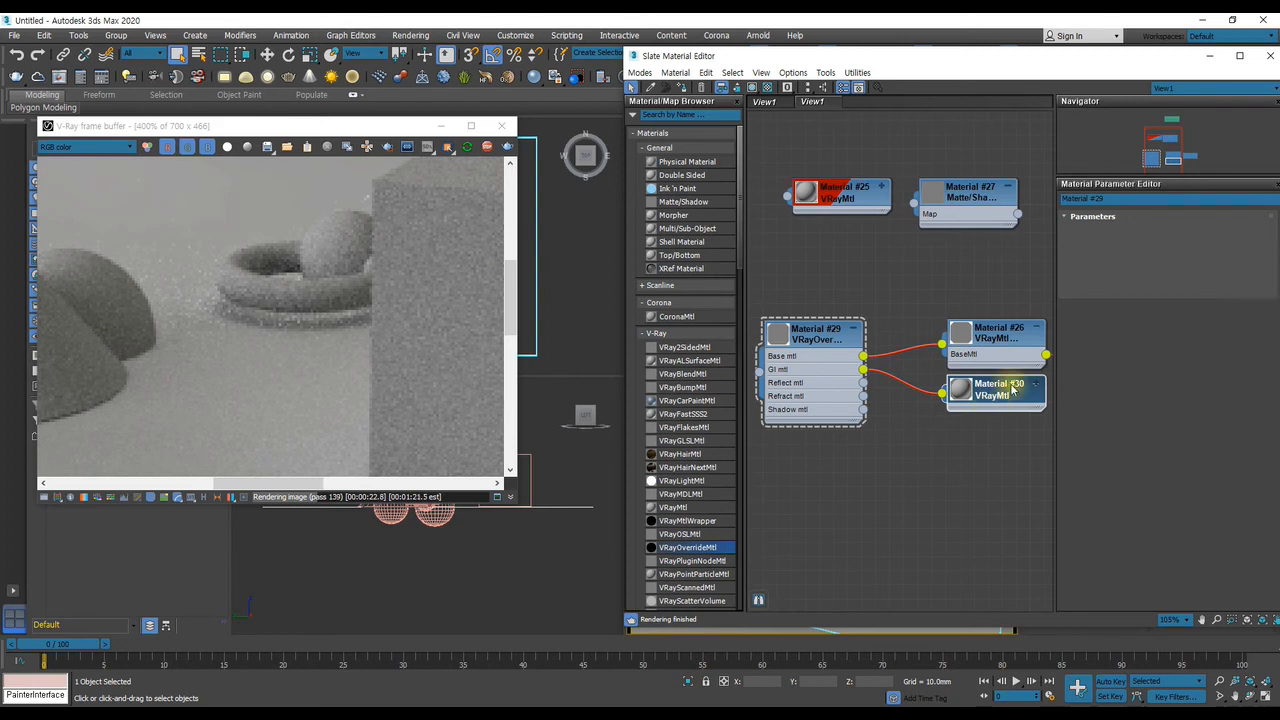
click(1140, 232)
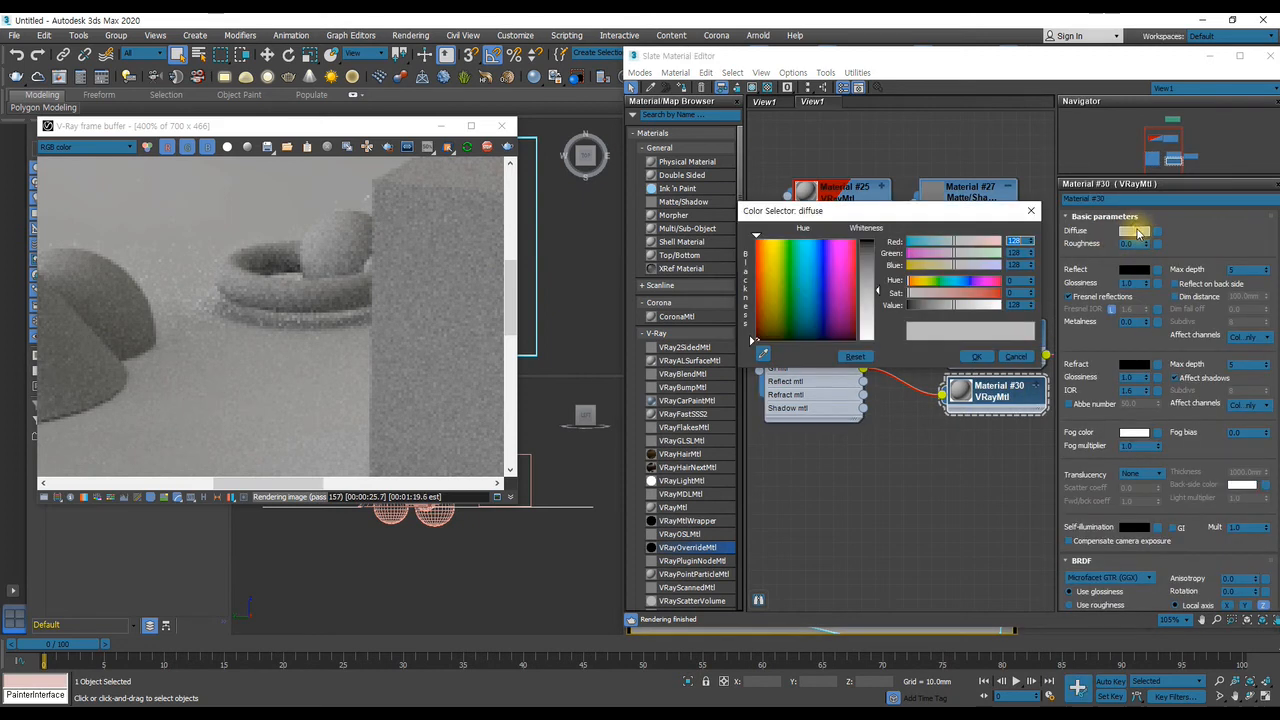
click(757, 240)
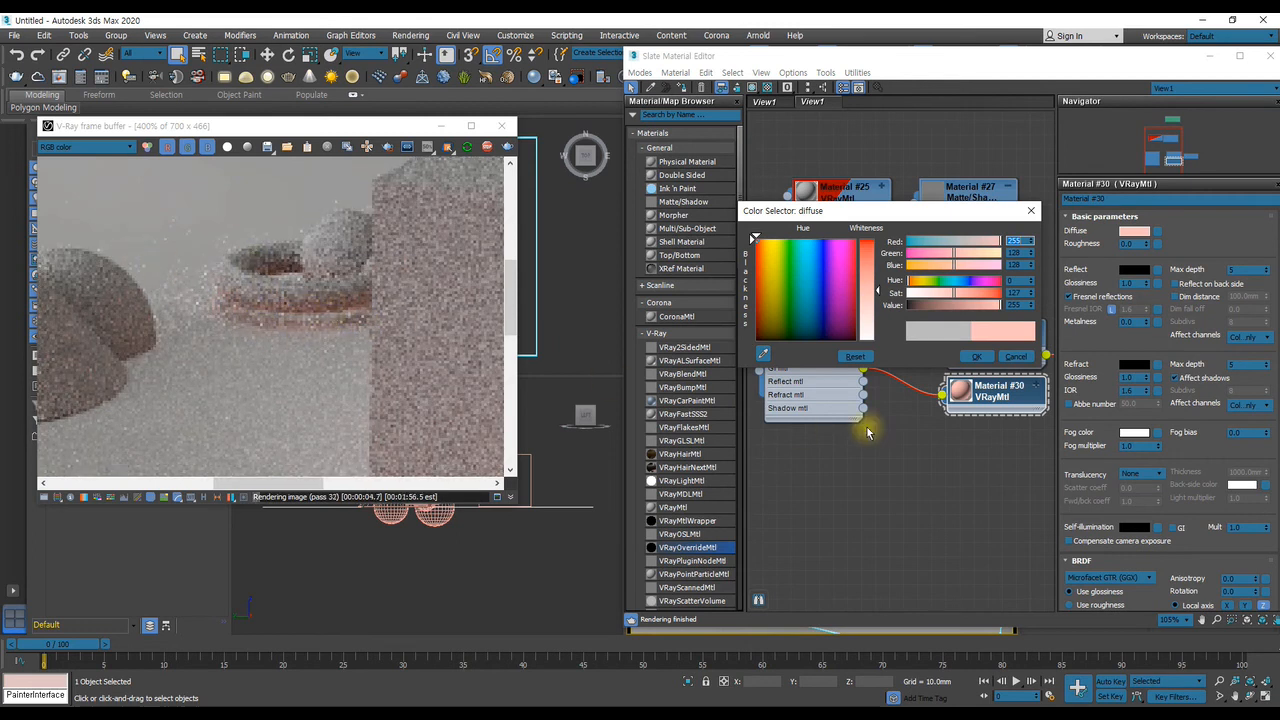
click(1016, 357)
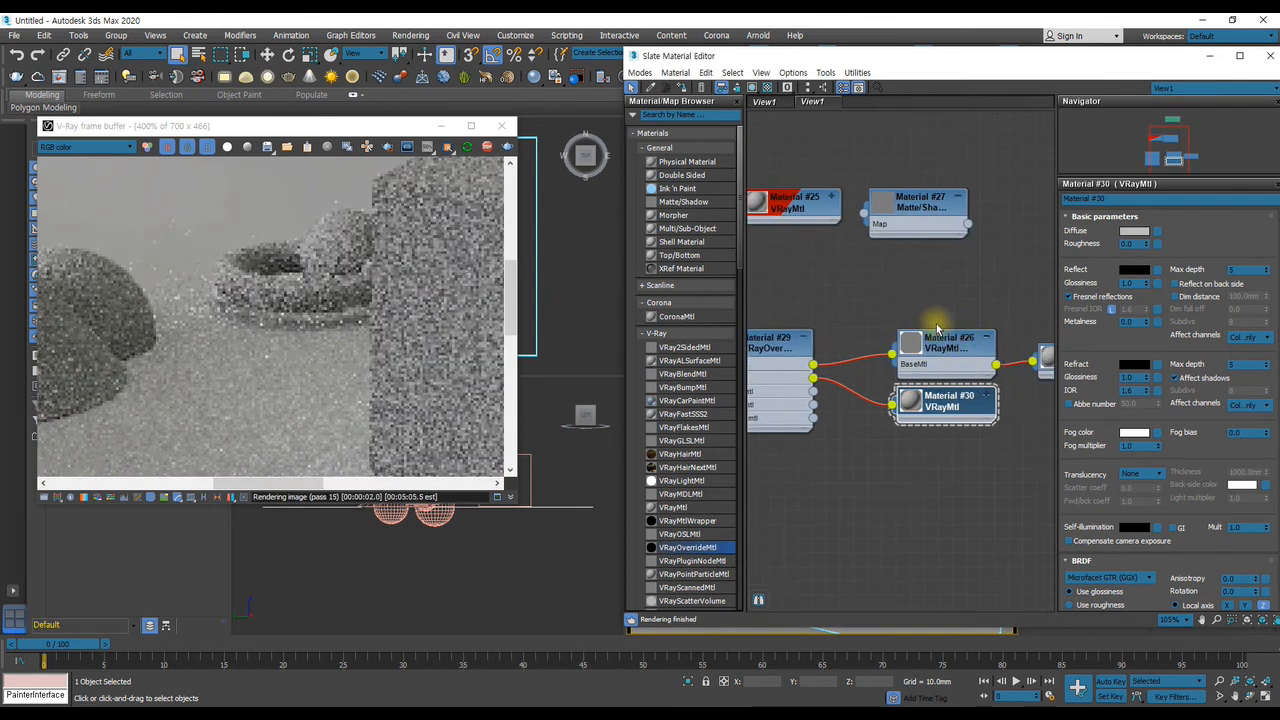
Examine the VRayOverrideMtl's node connections and parameters, and inspect the rendered objects' contact with the ground at 200%
middle_drag(995, 343, 966, 310)
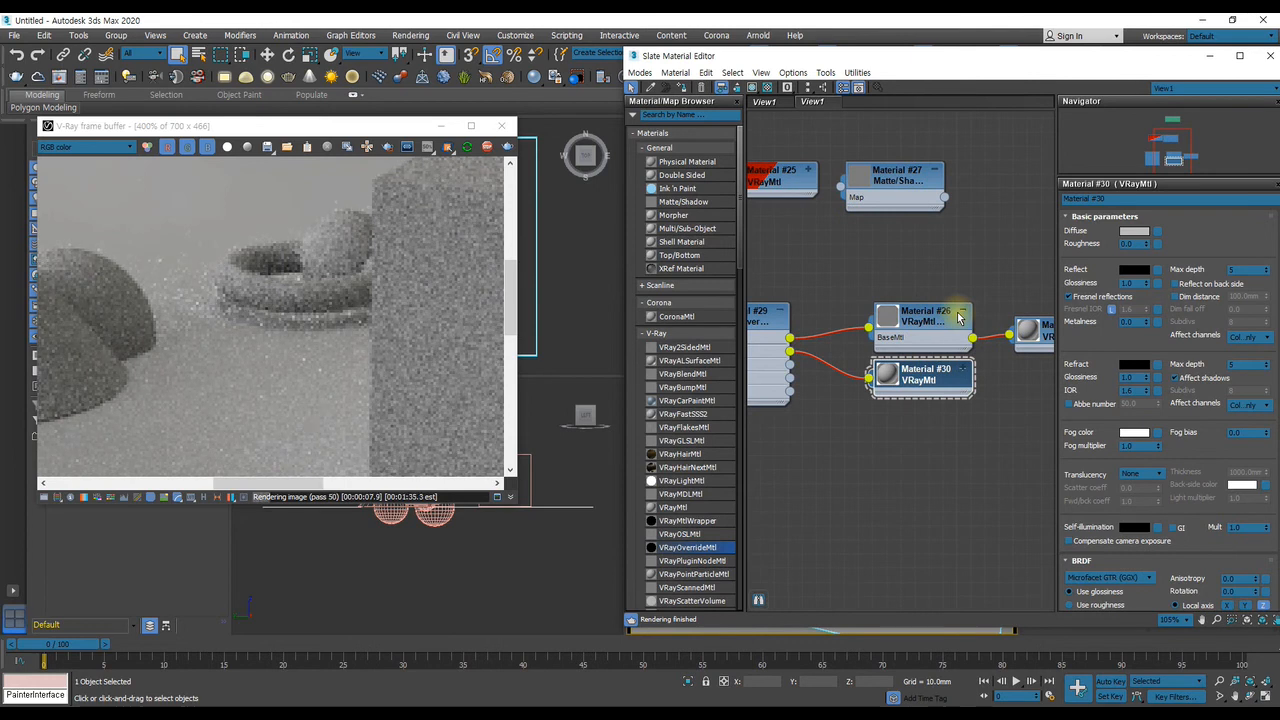
middle_drag(930, 350, 937, 409)
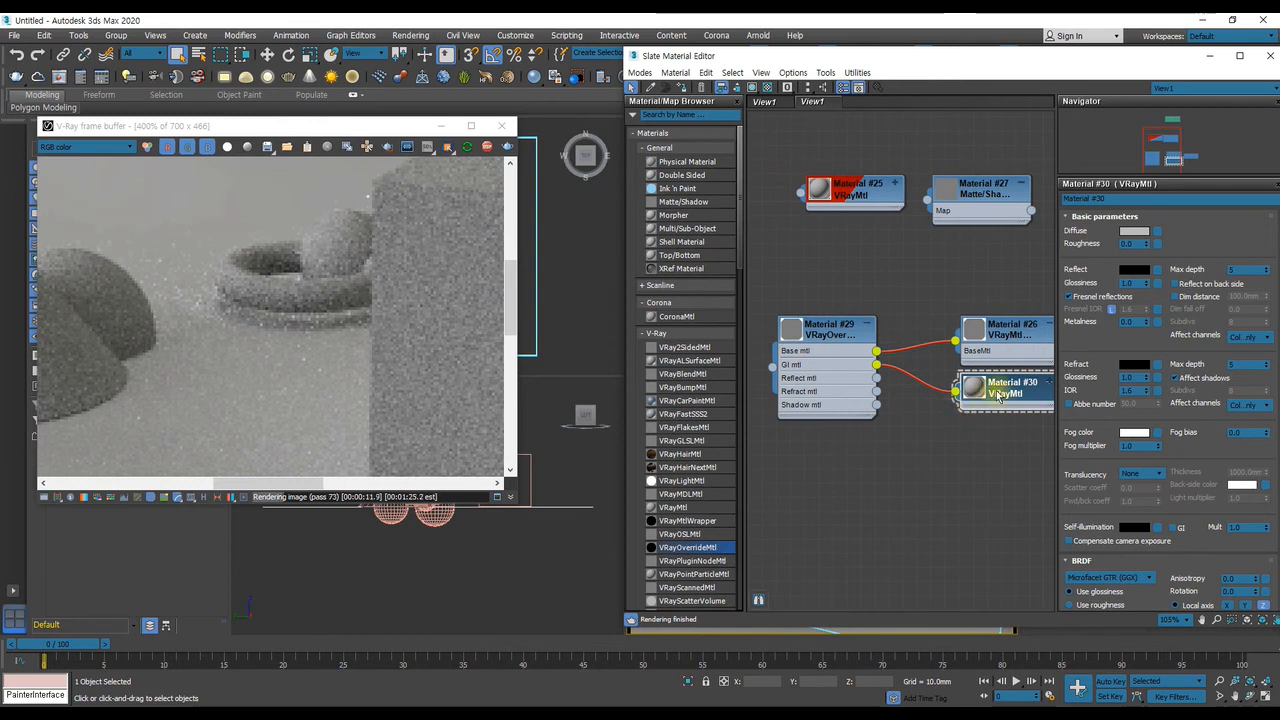
middle_drag(1003, 396, 982, 388)
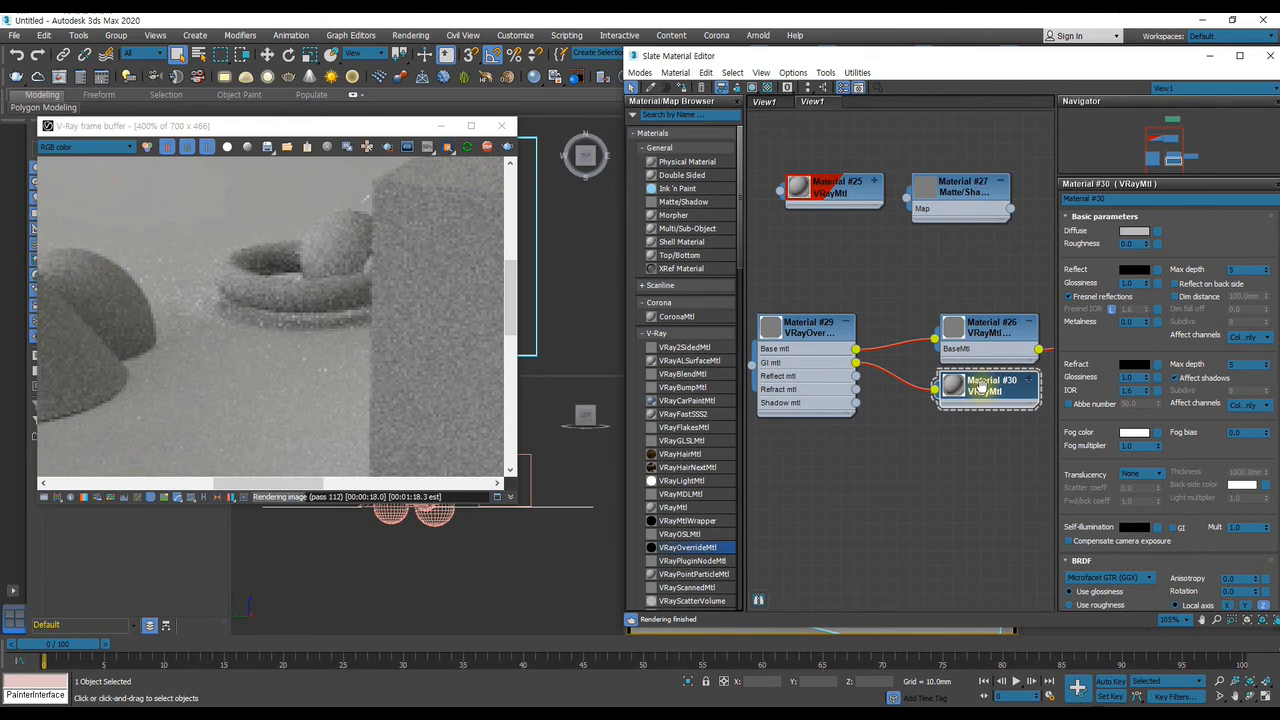
scroll(960, 385, down, 4)
scroll(893, 383, up, 4)
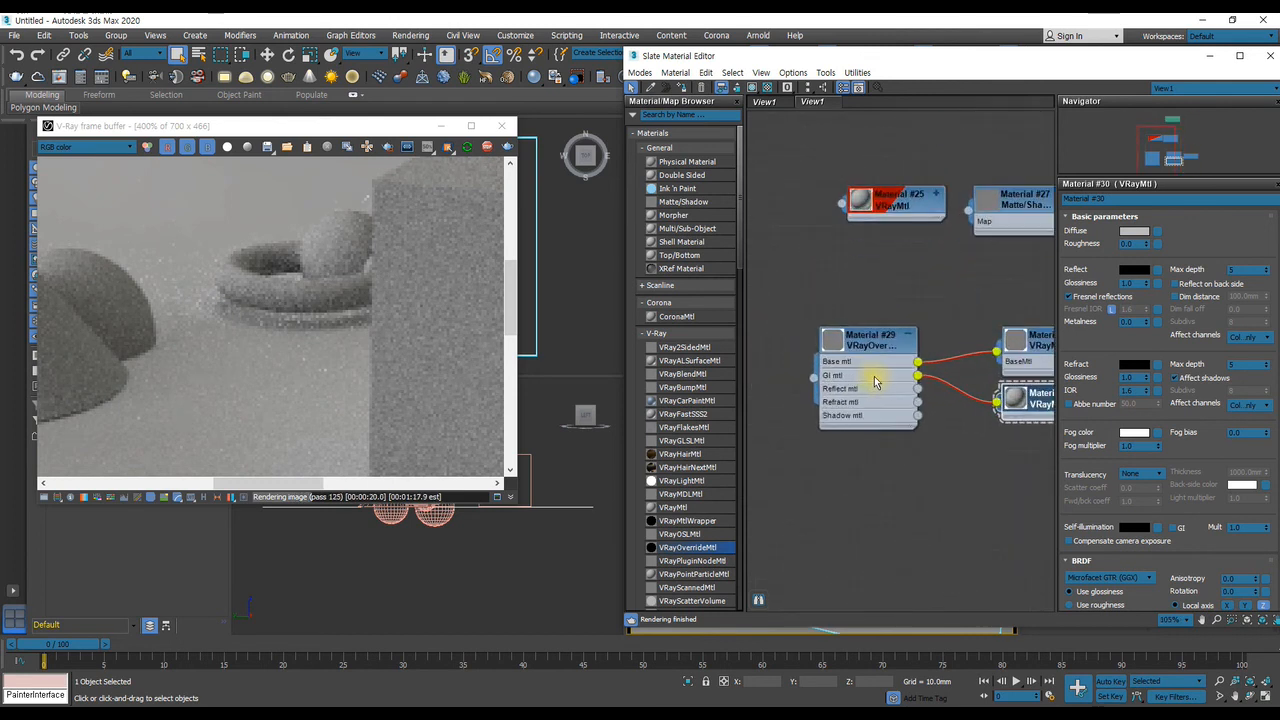
middle_drag(872, 377, 861, 389)
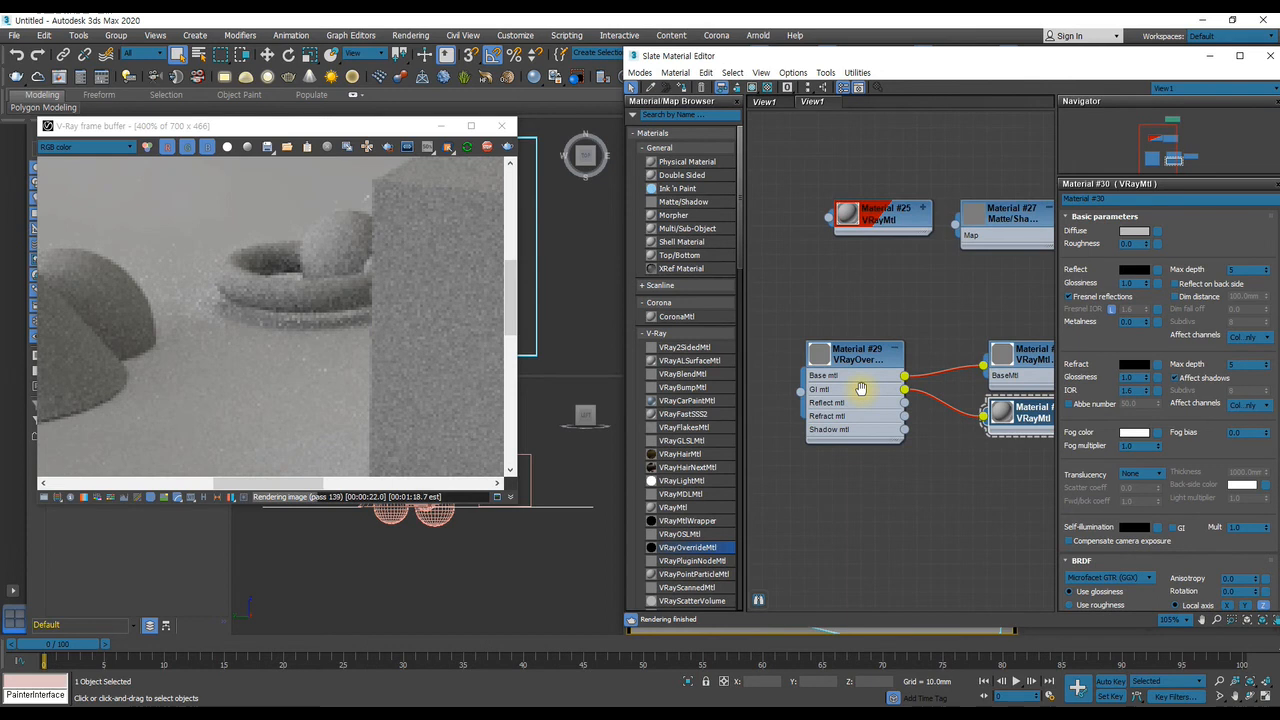
double_click(861, 389)
scroll(890, 412, down, 2)
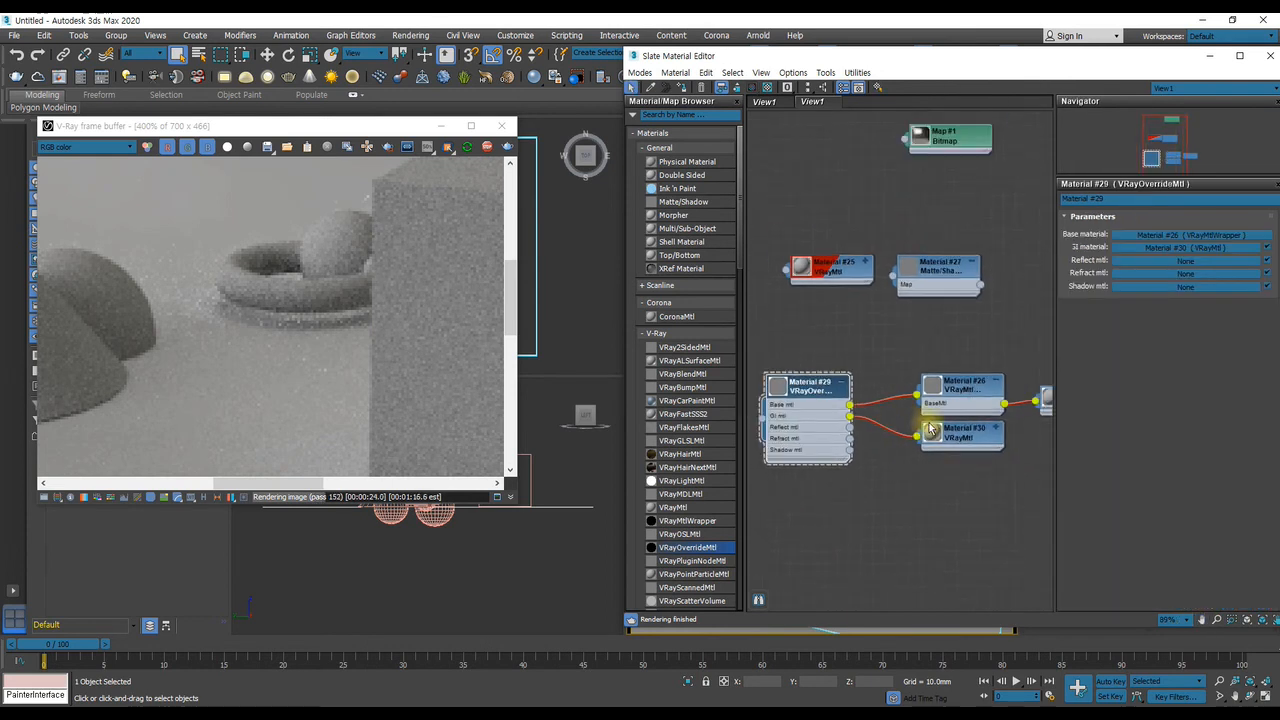
middle_drag(930, 430, 978, 378)
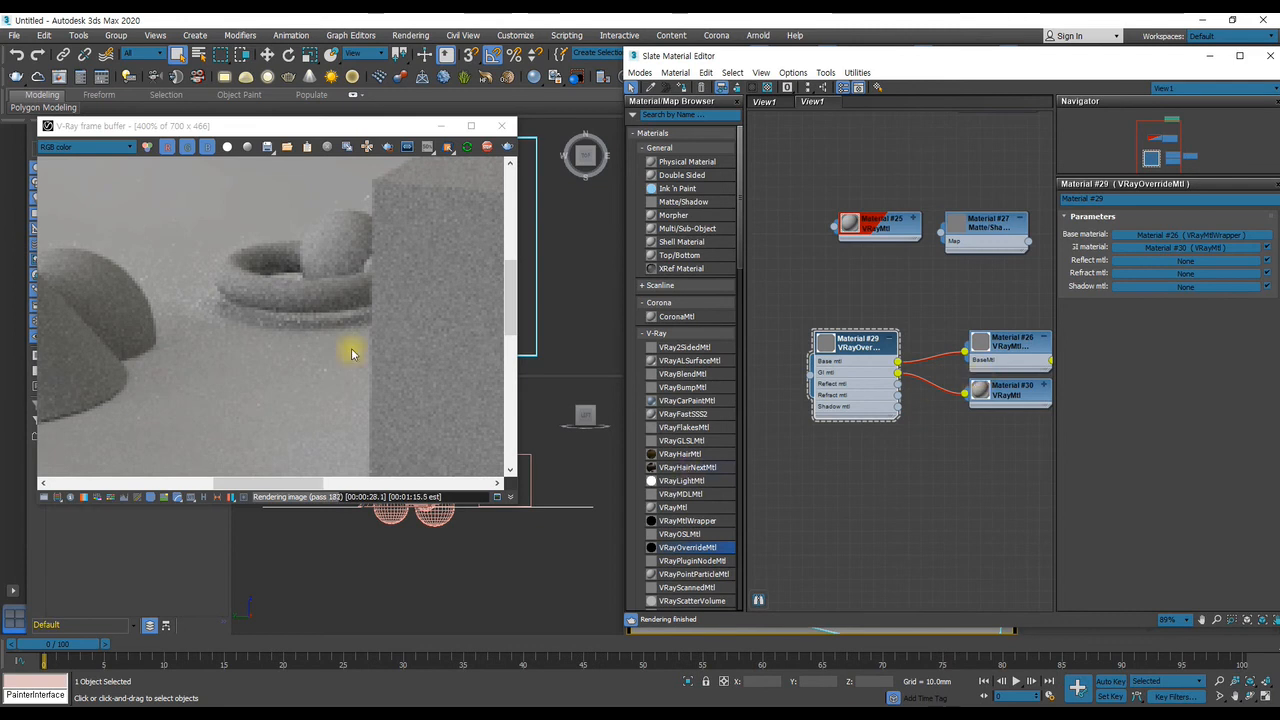
scroll(318, 323, down, 2)
scroll(324, 323, down, 1)
scroll(311, 347, up, 1)
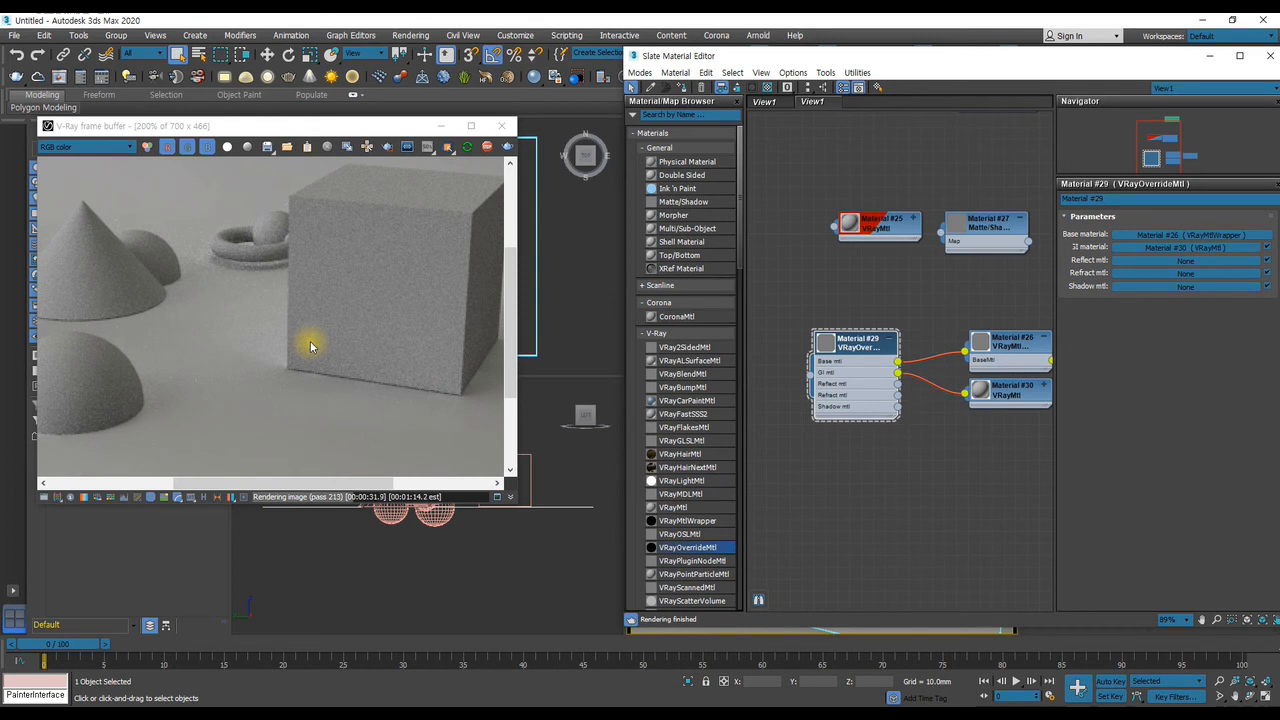
scroll(1009, 342, up, 1)
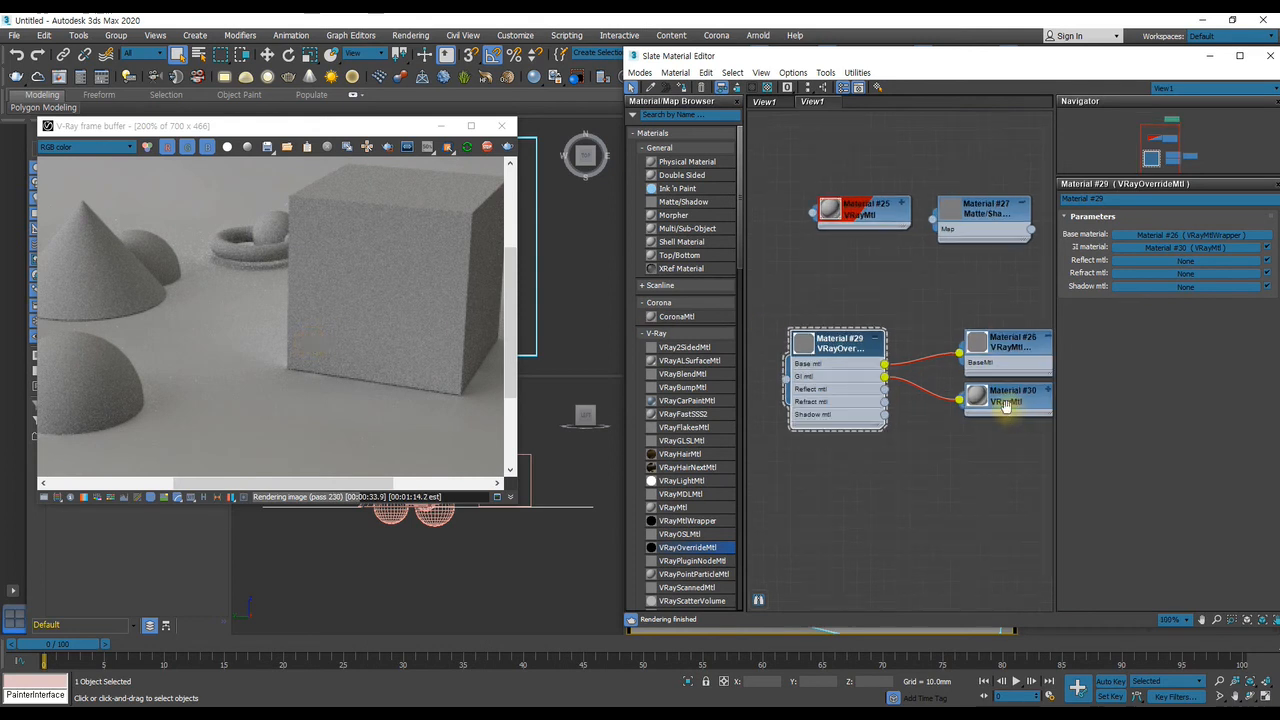
Try darkening the GI VRayMtl's diffuse colour to 42 and to black, and discard the change
middle_drag(1010, 410, 979, 393)
scroll(952, 382, up, 1)
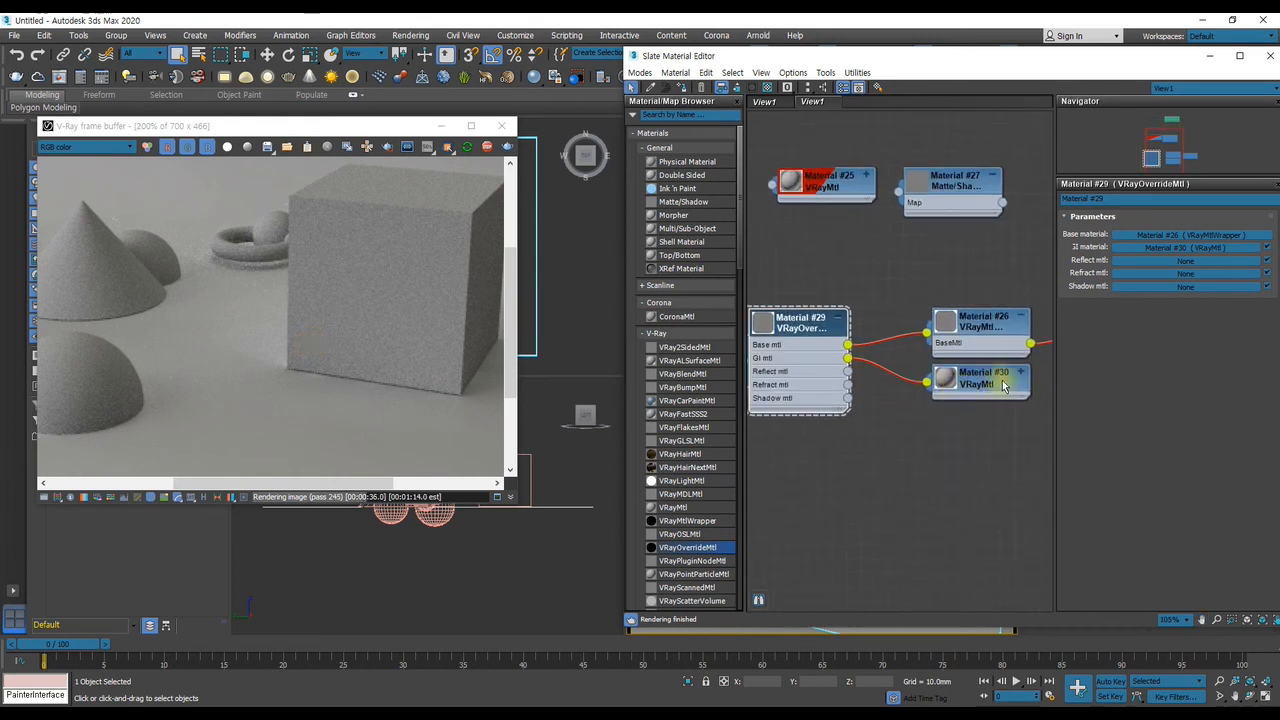
click(998, 378)
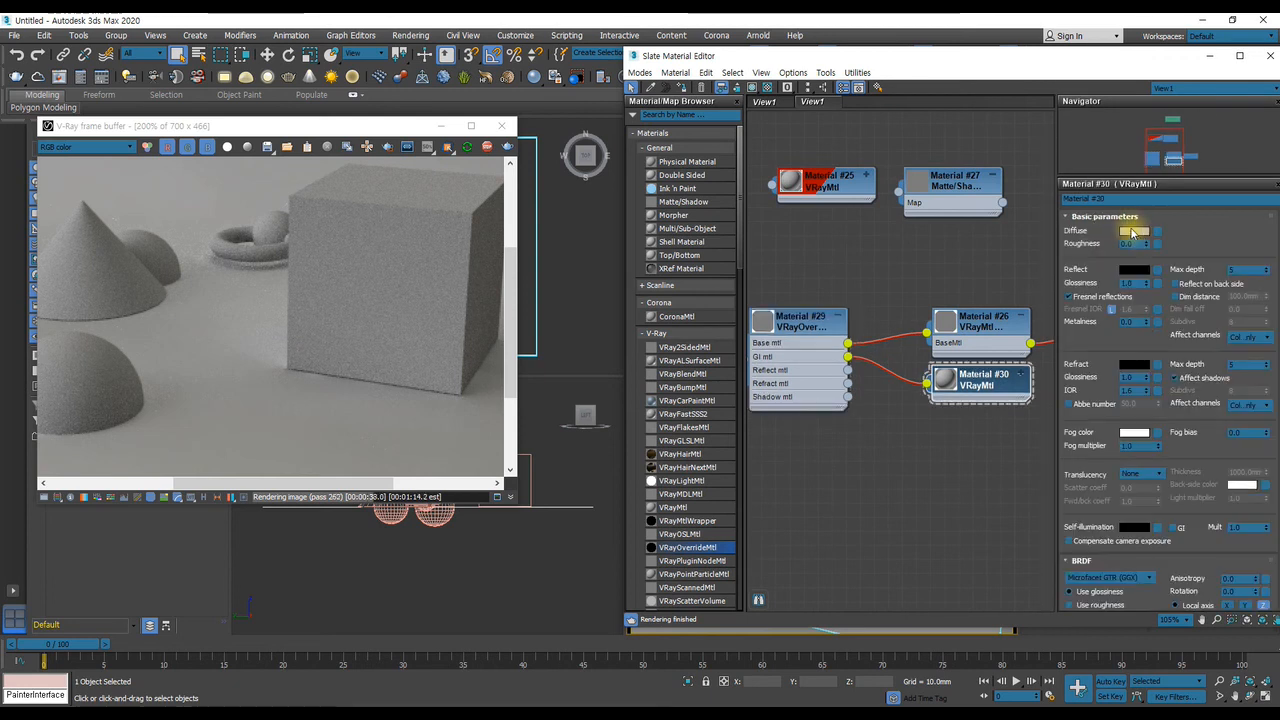
click(1132, 231)
drag(876, 262, 877, 255)
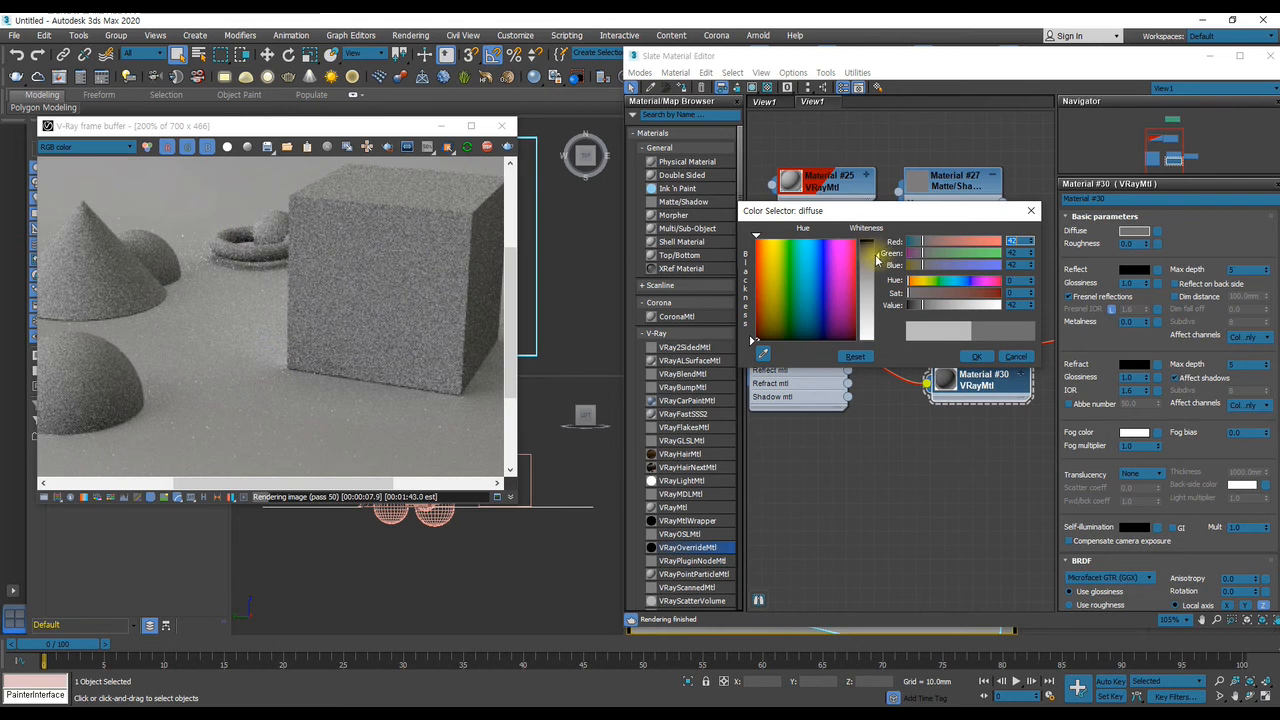
drag(879, 260, 879, 241)
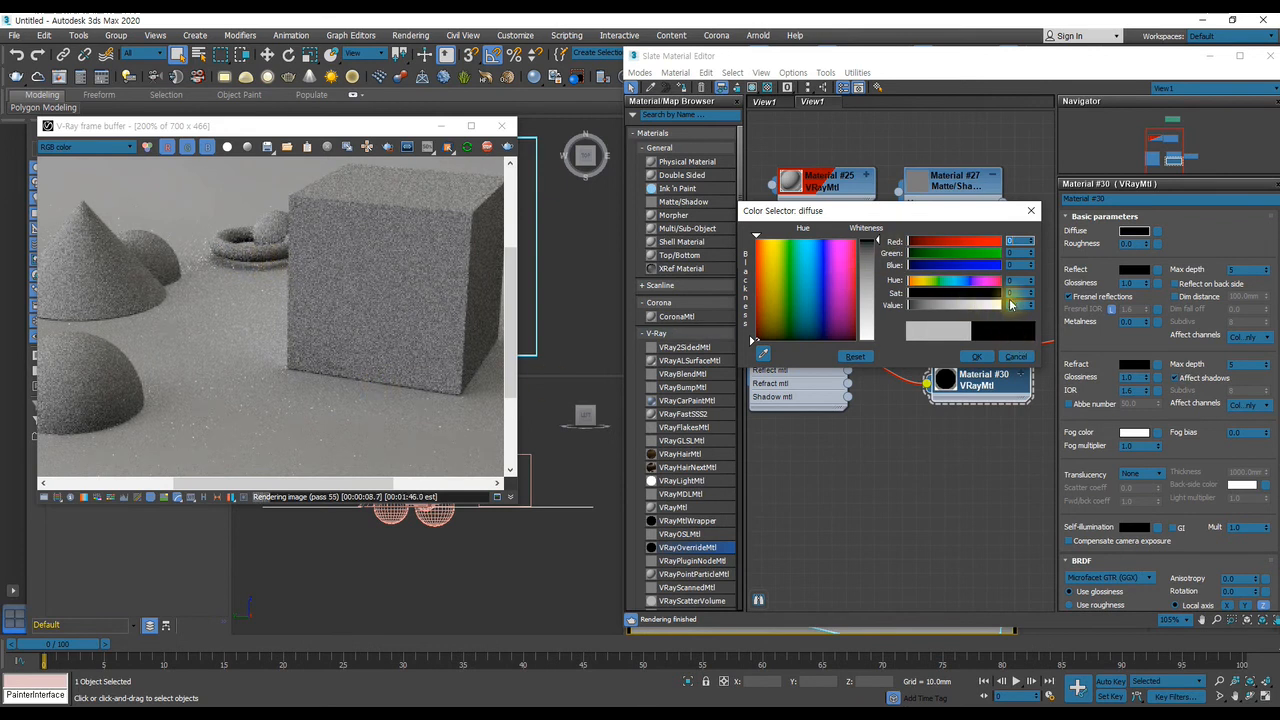
click(977, 357)
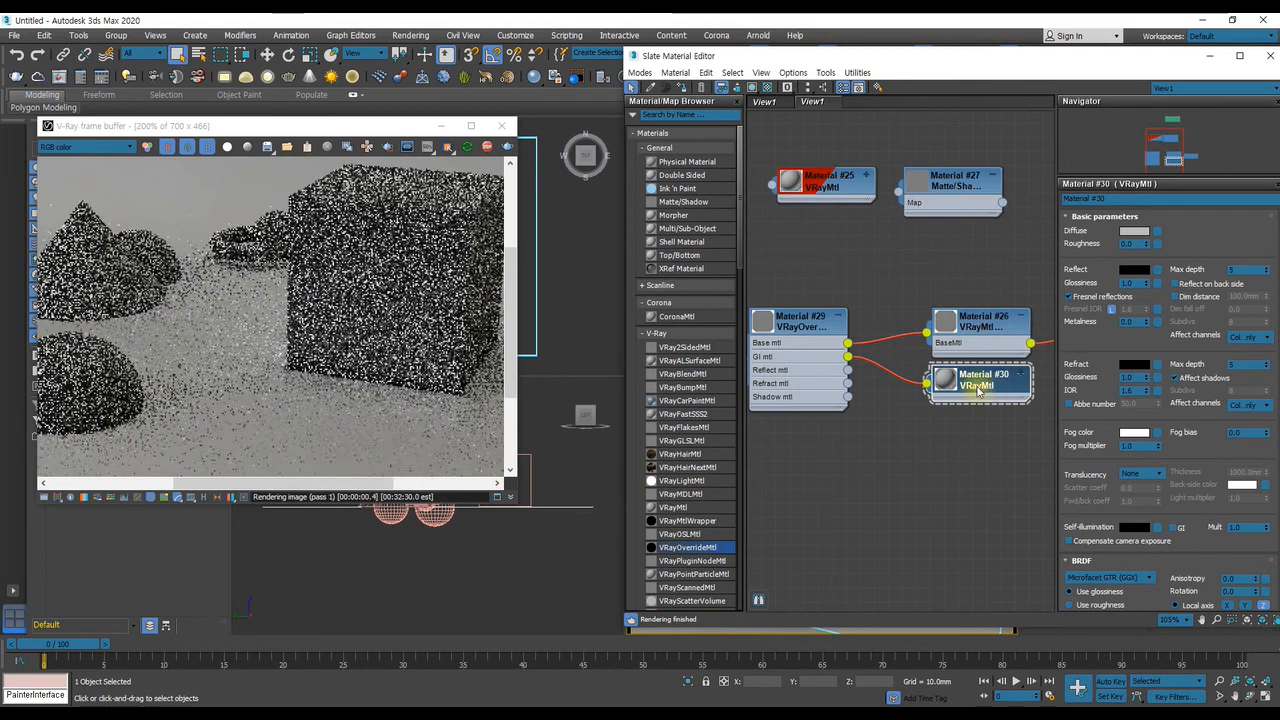
Move the objects' VRayMtl node down closer to the VRayOverrideMtl and review the layout of the connected nodes
middle_drag(871, 273, 908, 340)
drag(872, 259, 846, 319)
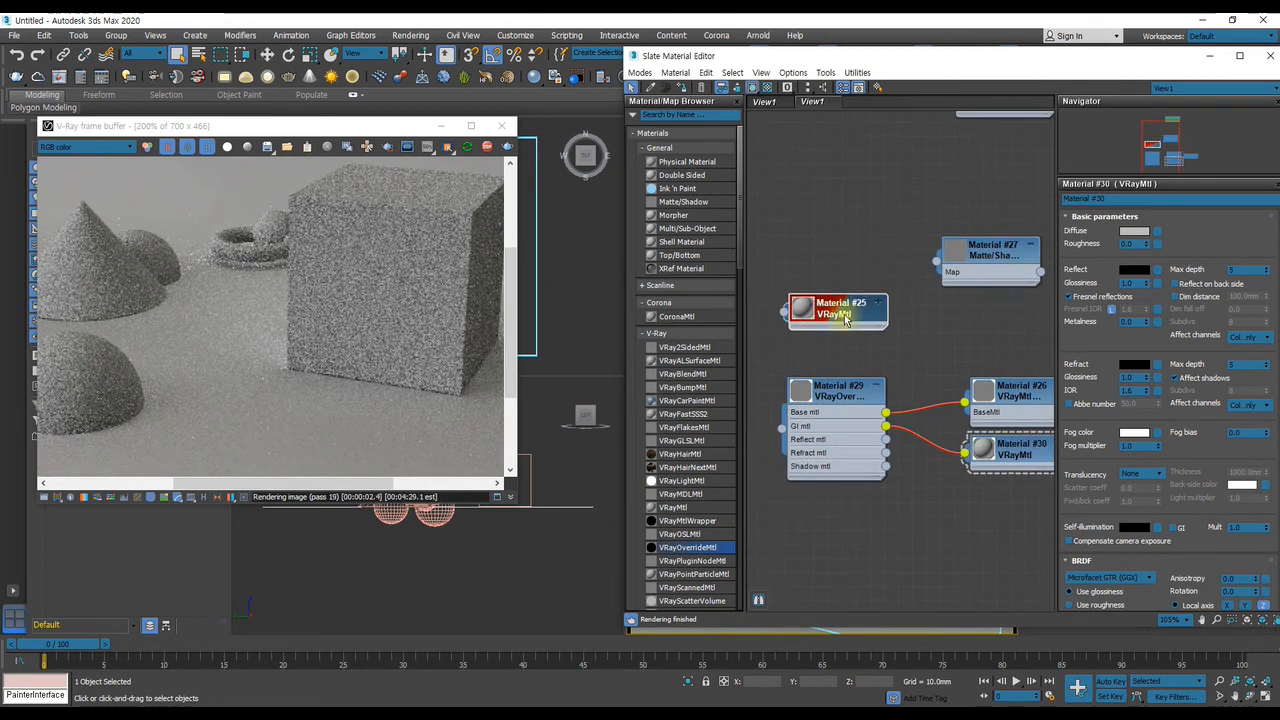
middle_drag(846, 319, 873, 284)
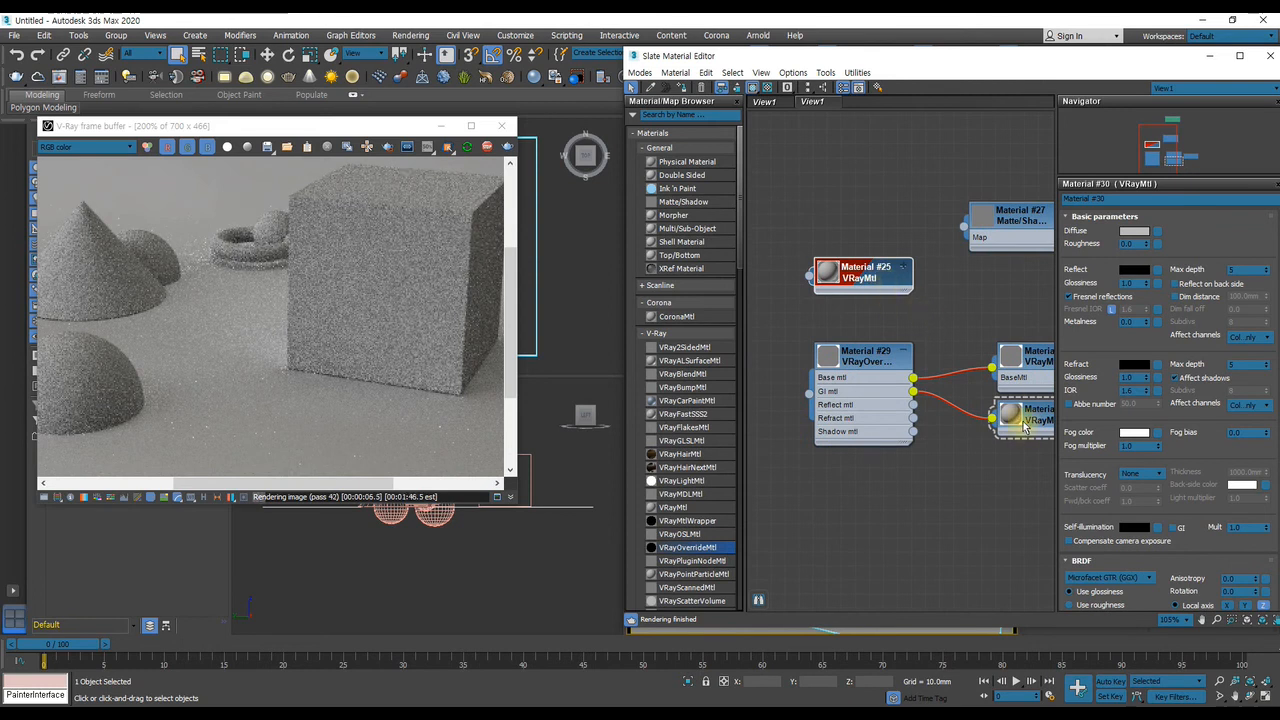
middle_drag(982, 420, 826, 403)
middle_drag(888, 366, 864, 346)
drag(1006, 344, 1005, 330)
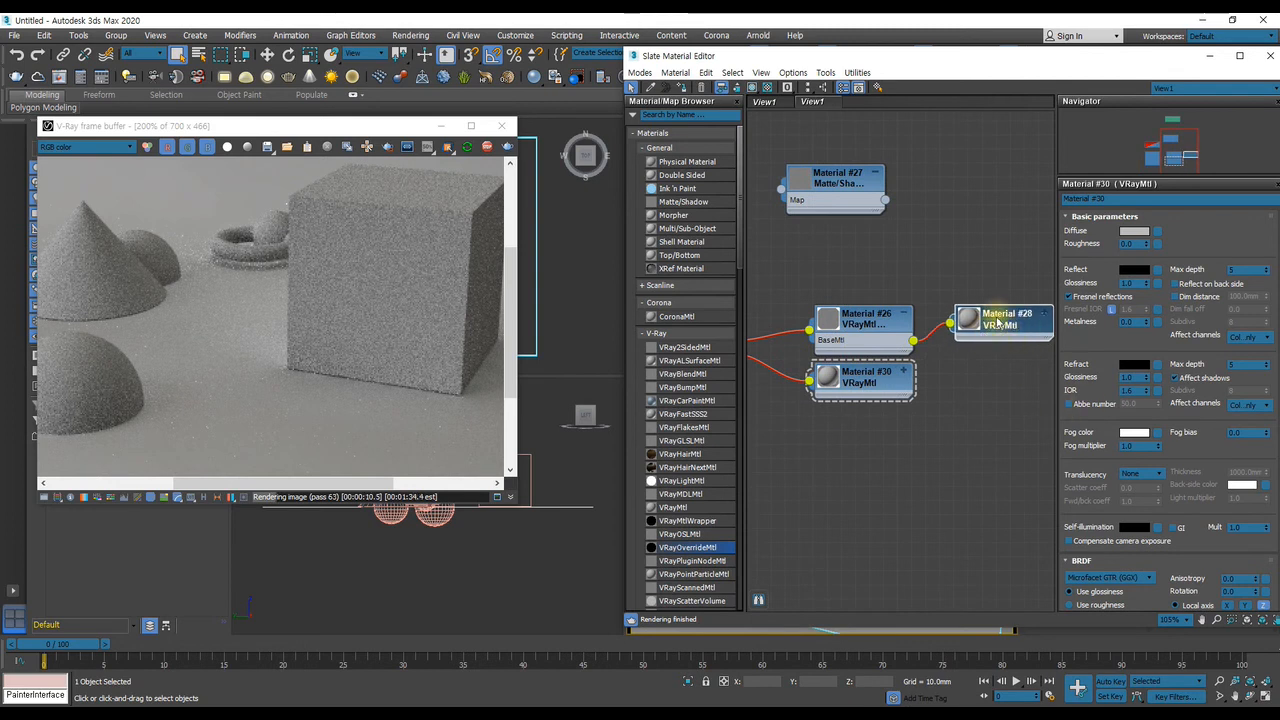
Duplicate the GI VRayMtl twice, stacking the unconnected copies in a column below it
middle_drag(863, 349, 912, 382)
middle_drag(984, 360, 908, 347)
drag(998, 341, 998, 355)
middle_drag(908, 370, 984, 323)
middle_drag(919, 362, 981, 399)
mouse_move(895, 368)
middle_down()
mouse_move(914, 380)
mouse_move(914, 359)
middle_up()
shift+drag(988, 385, 985, 485)
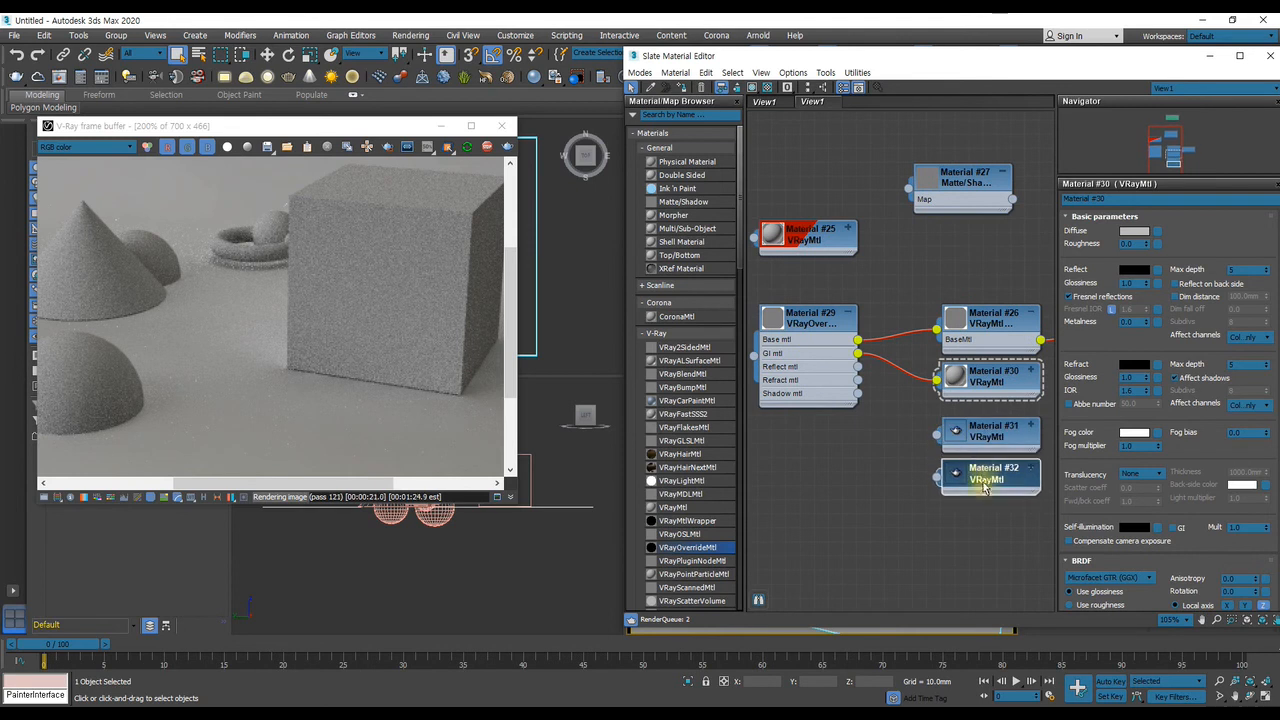
Show the VRayMtlWrapper parameters and assign the wrapper directly to the selected ground plane
click(997, 337)
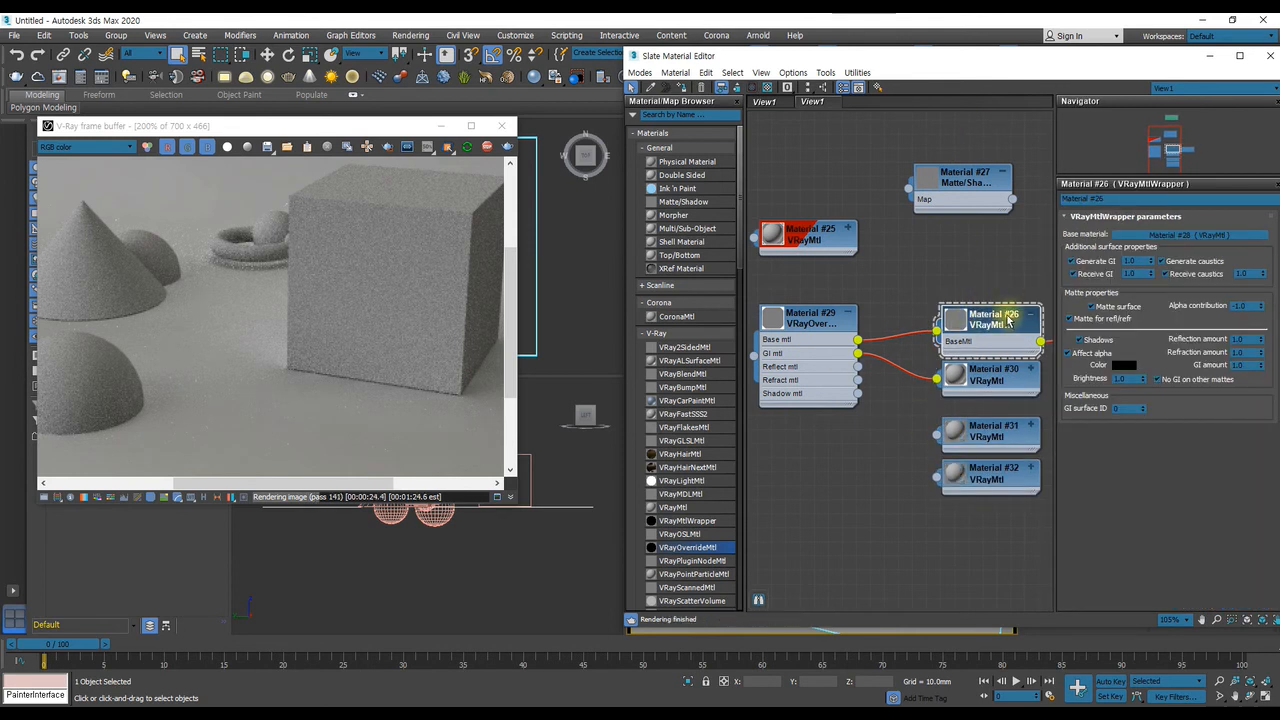
middle_drag(1010, 319, 880, 320)
mouse_move(820, 57)
mouse_down()
mouse_move(957, 73)
mouse_move(818, 63)
mouse_up()
click(684, 93)
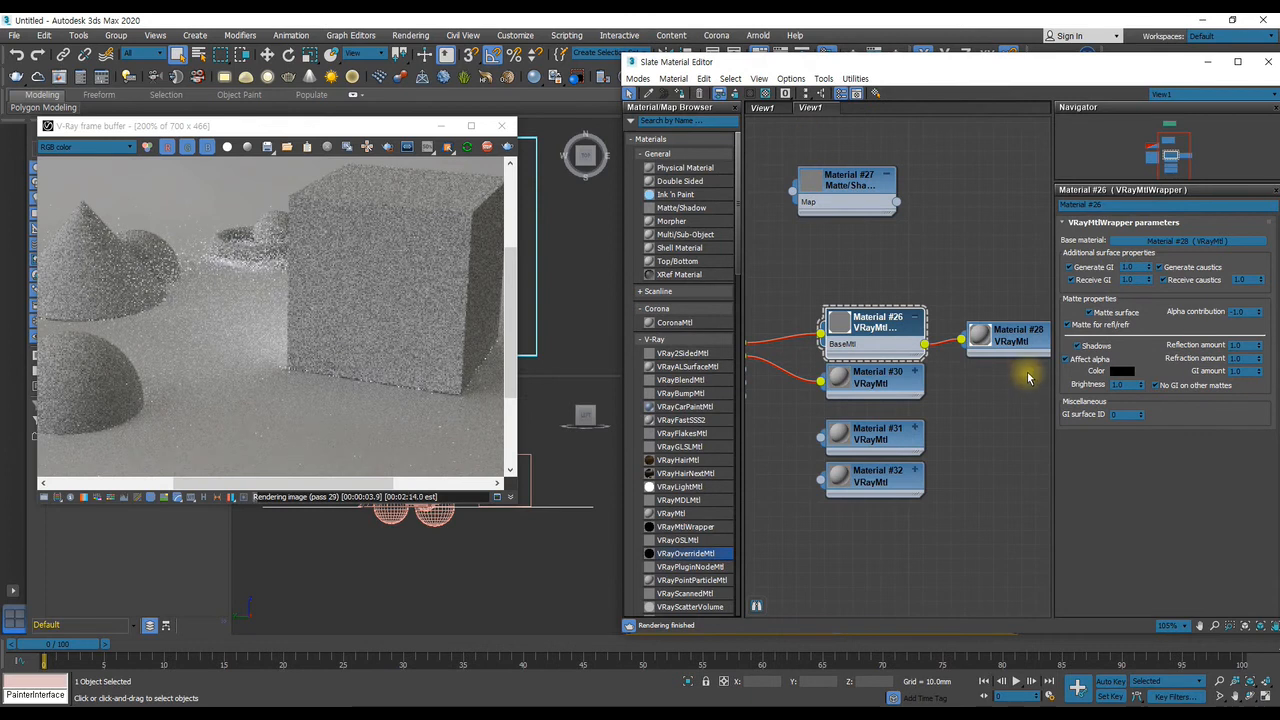
middle_drag(840, 300, 808, 310)
Set the wrapper's base VRayMtl reflection to white (255), check the render at 100%, and unlock its Fresnel IOR and set it to 5.0
click(1016, 337)
double_click(1016, 337)
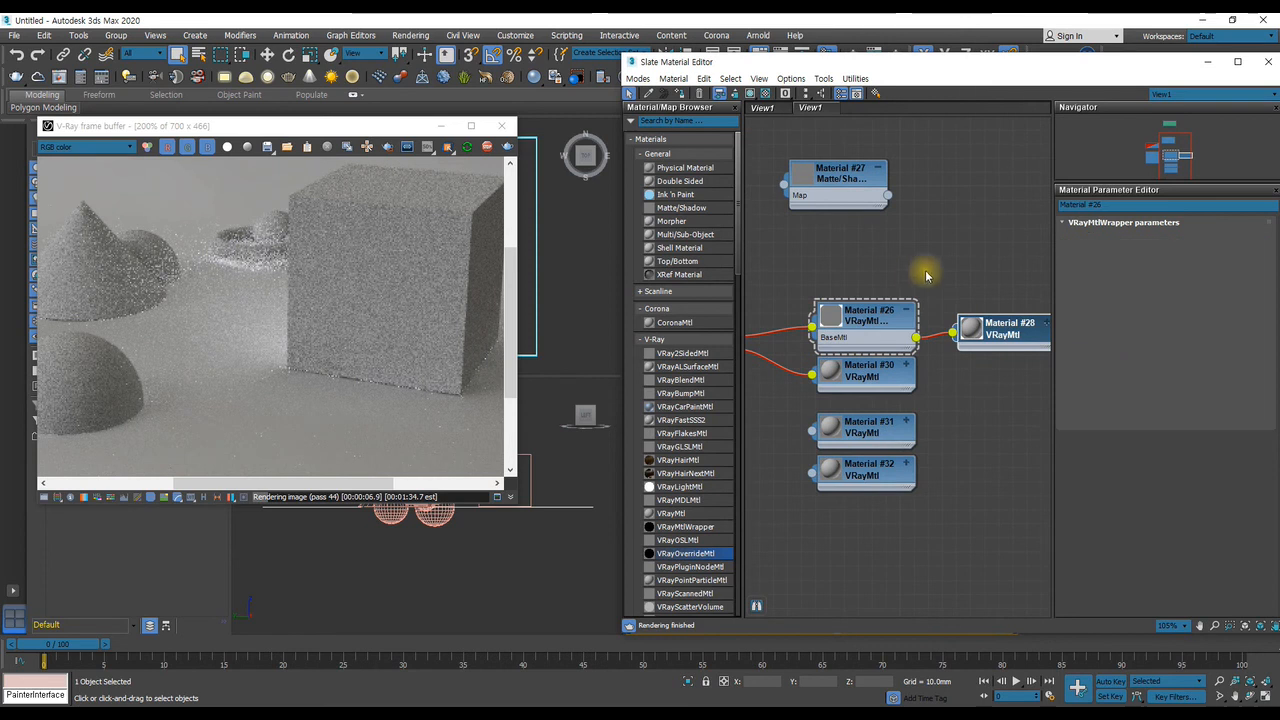
middle_drag(911, 279, 880, 281)
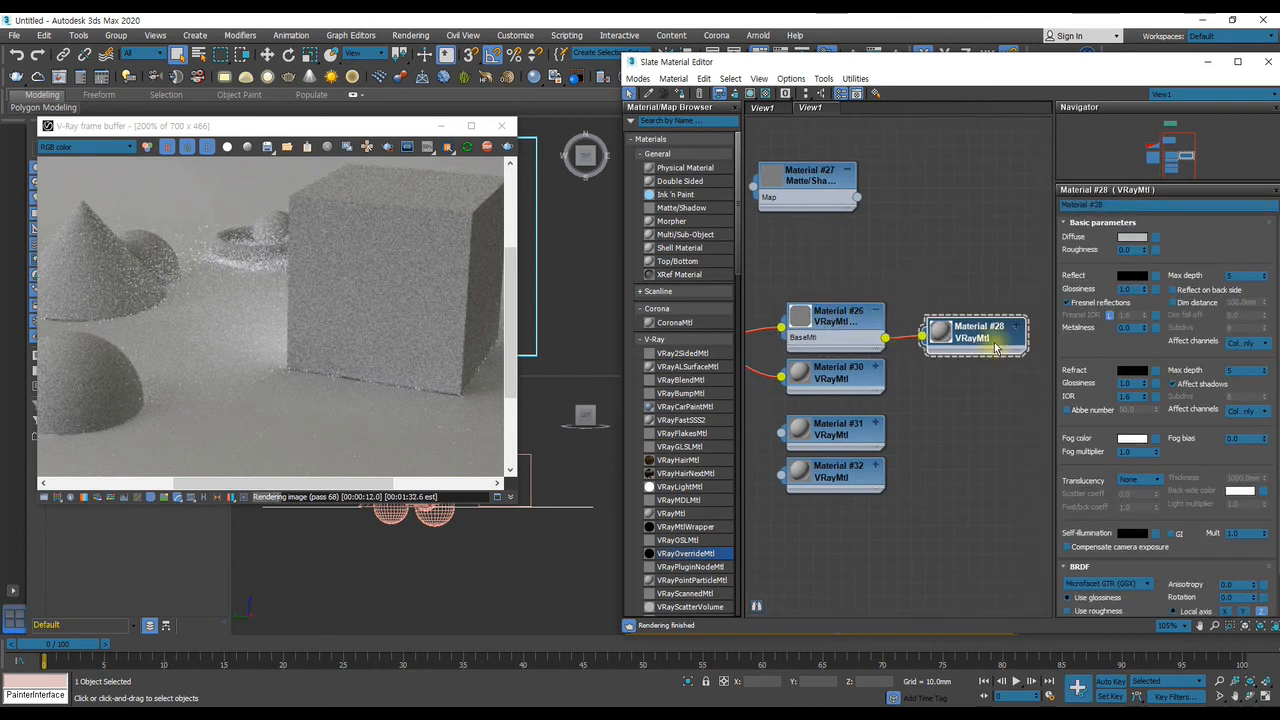
click(1132, 276)
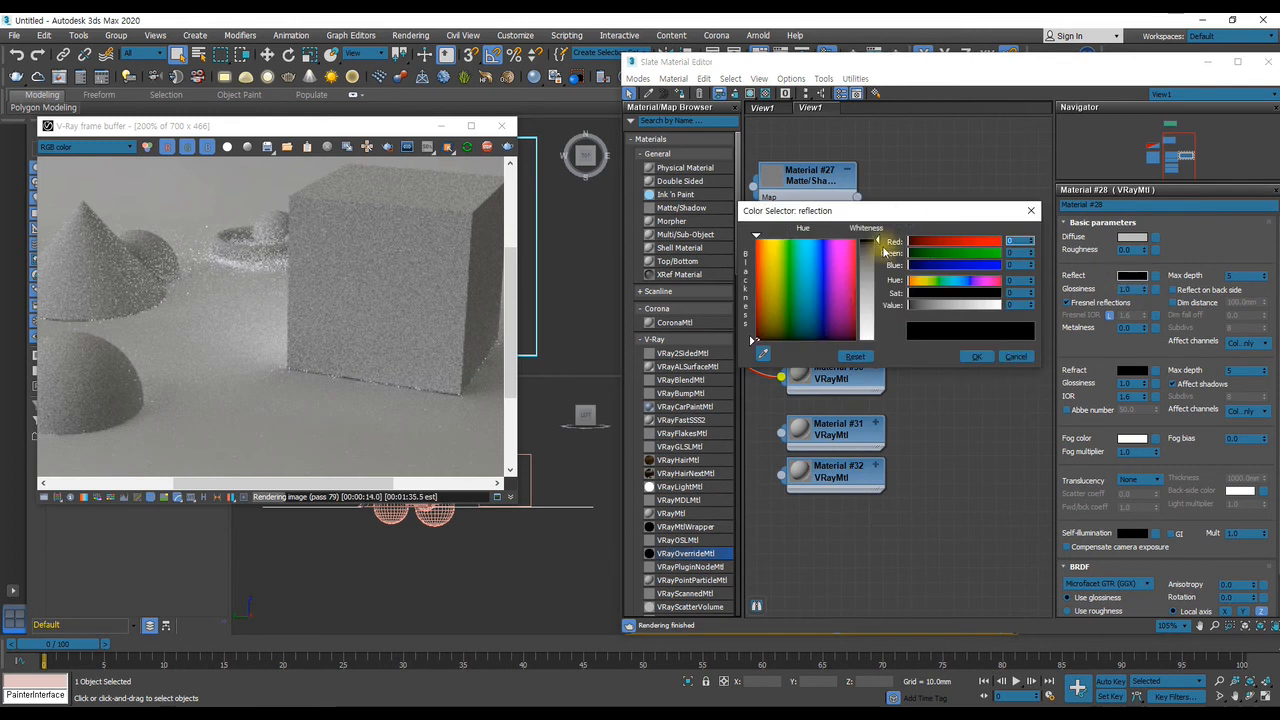
drag(878, 248, 877, 340)
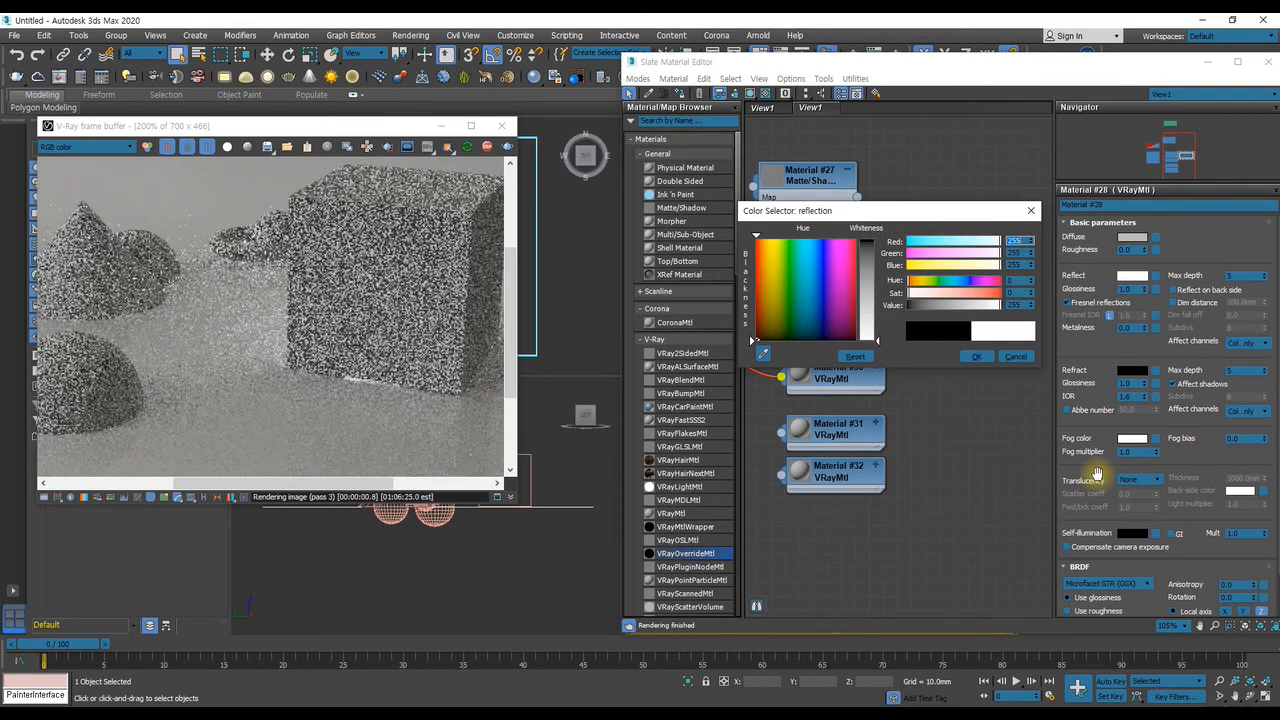
click(974, 357)
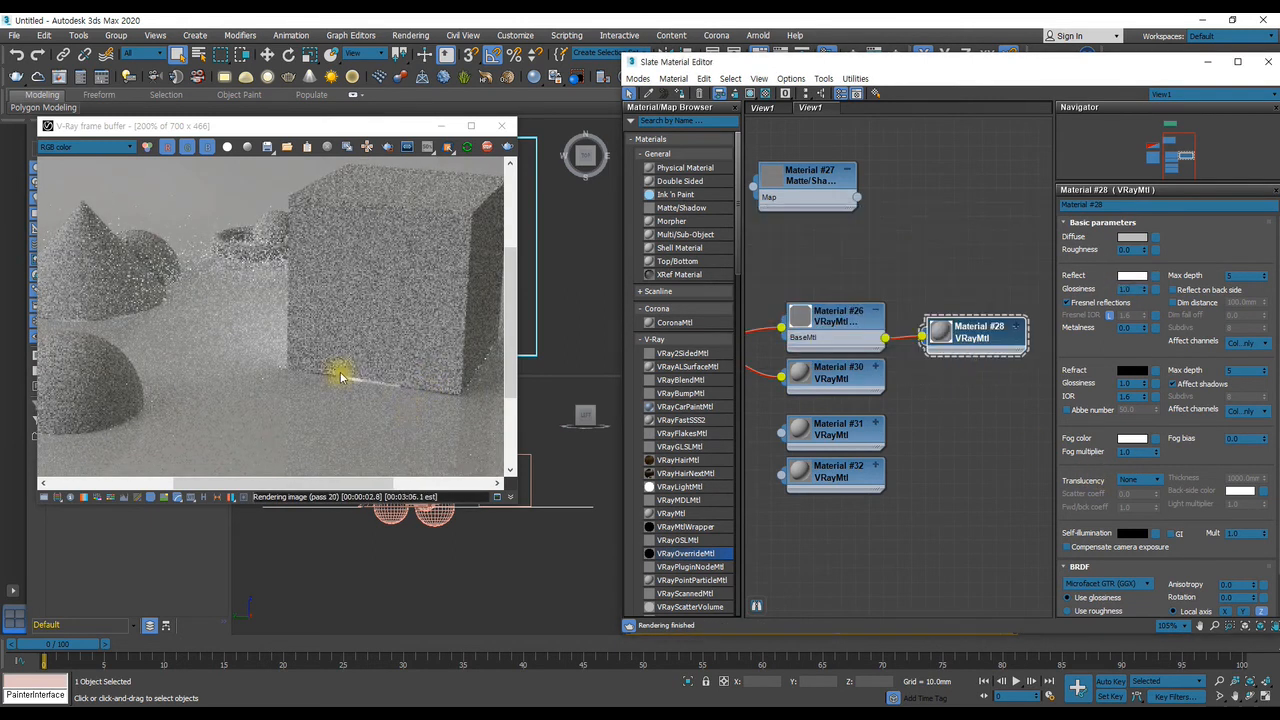
double_click(382, 388)
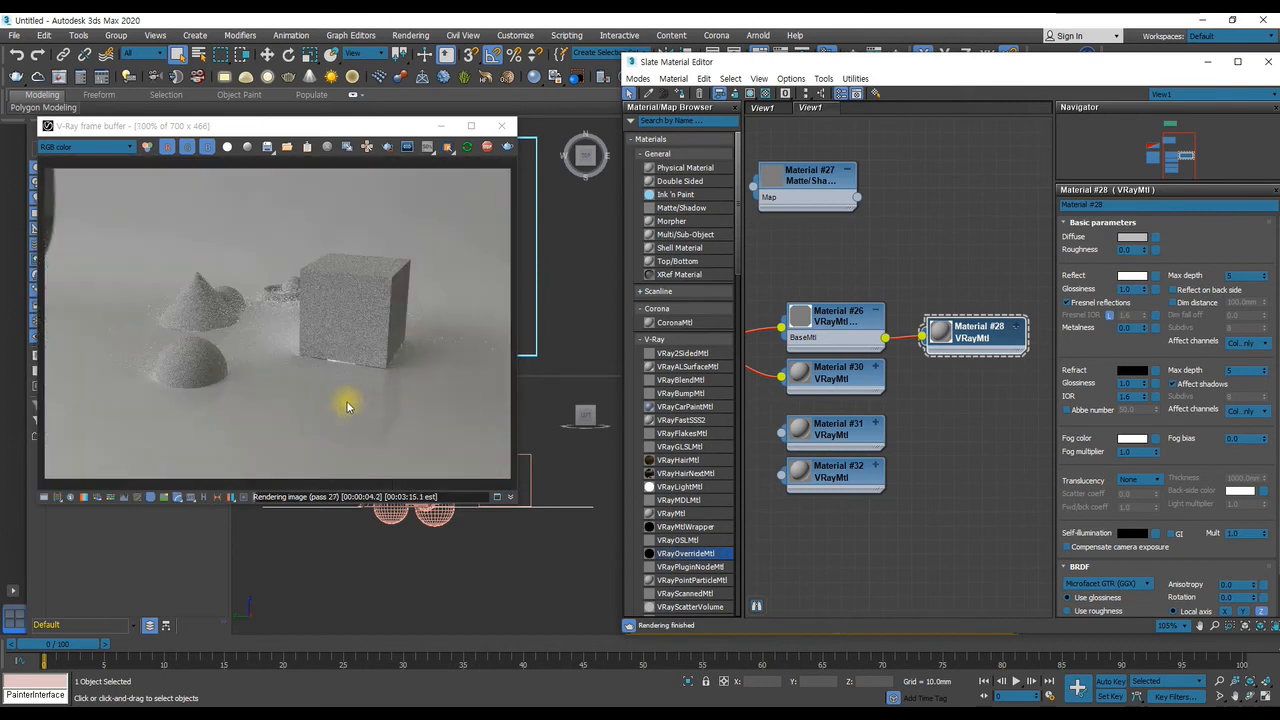
click(1110, 316)
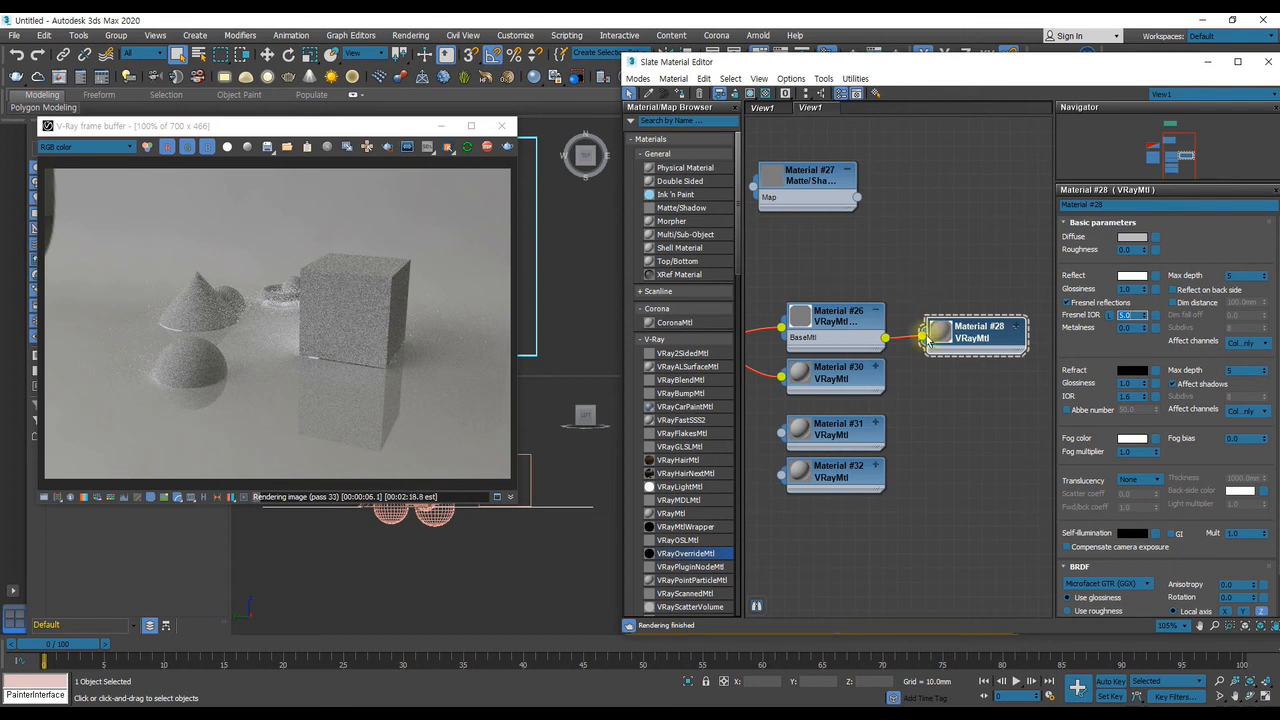
Try the reflective base VRayMtl as the VRayOverrideMtl's GI material, and leave the GI mtl input disconnected
middle_drag(912, 348, 987, 313)
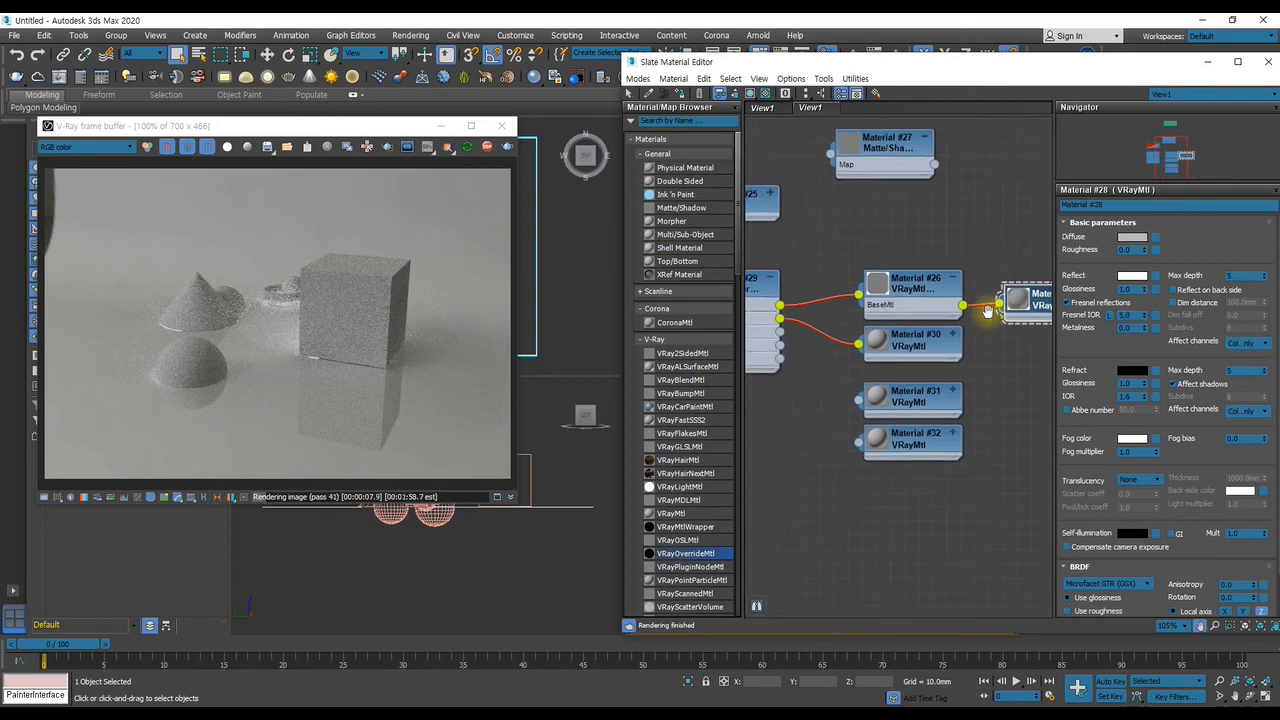
drag(999, 306, 781, 319)
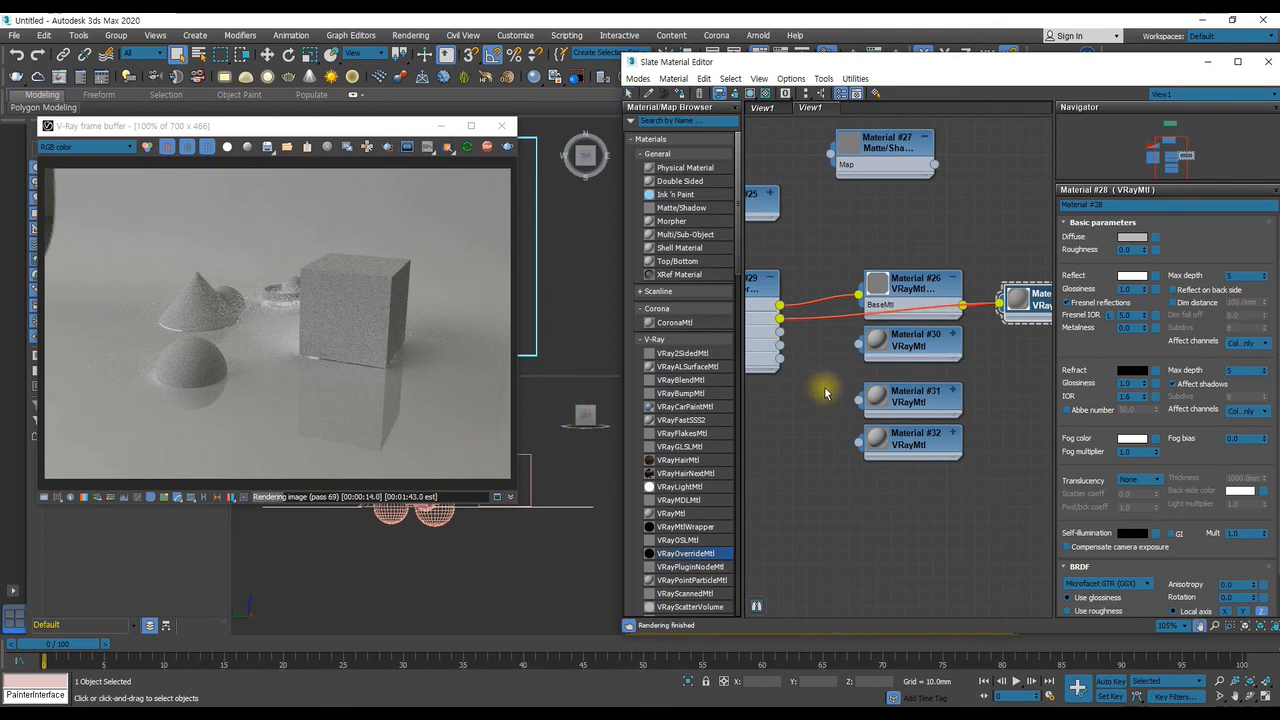
middle_drag(814, 357, 920, 423)
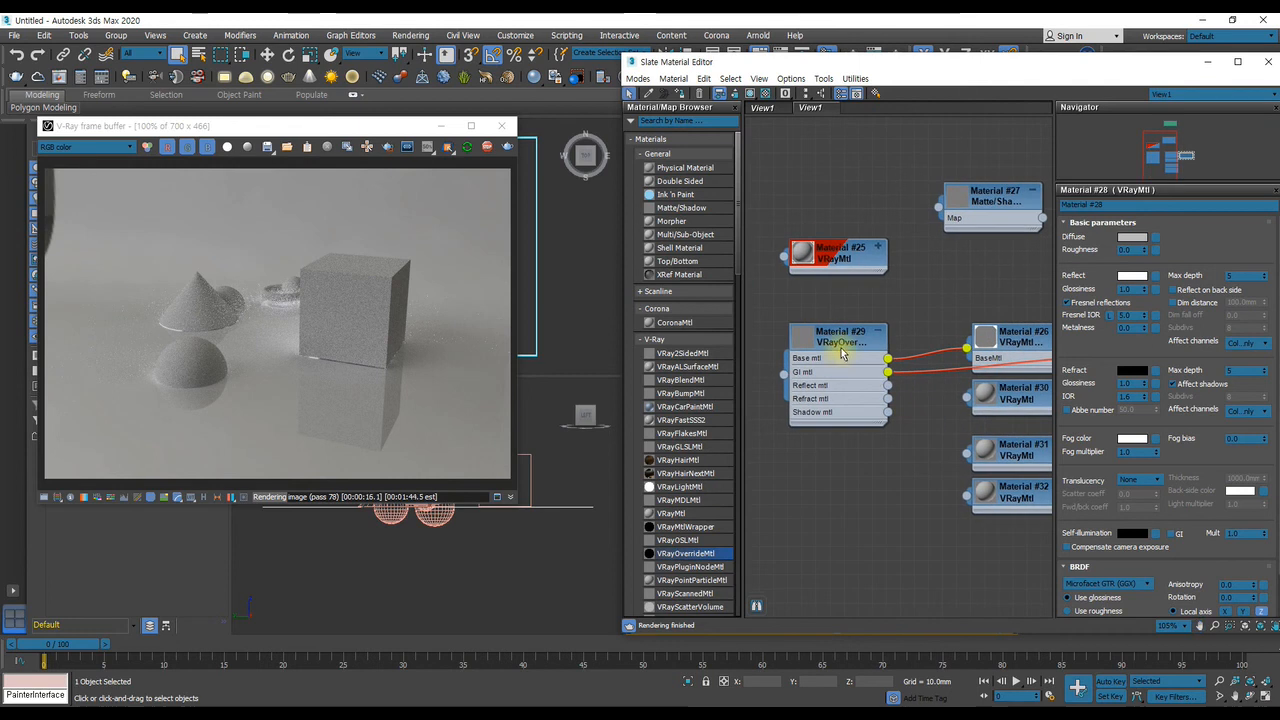
middle_drag(957, 390, 881, 350)
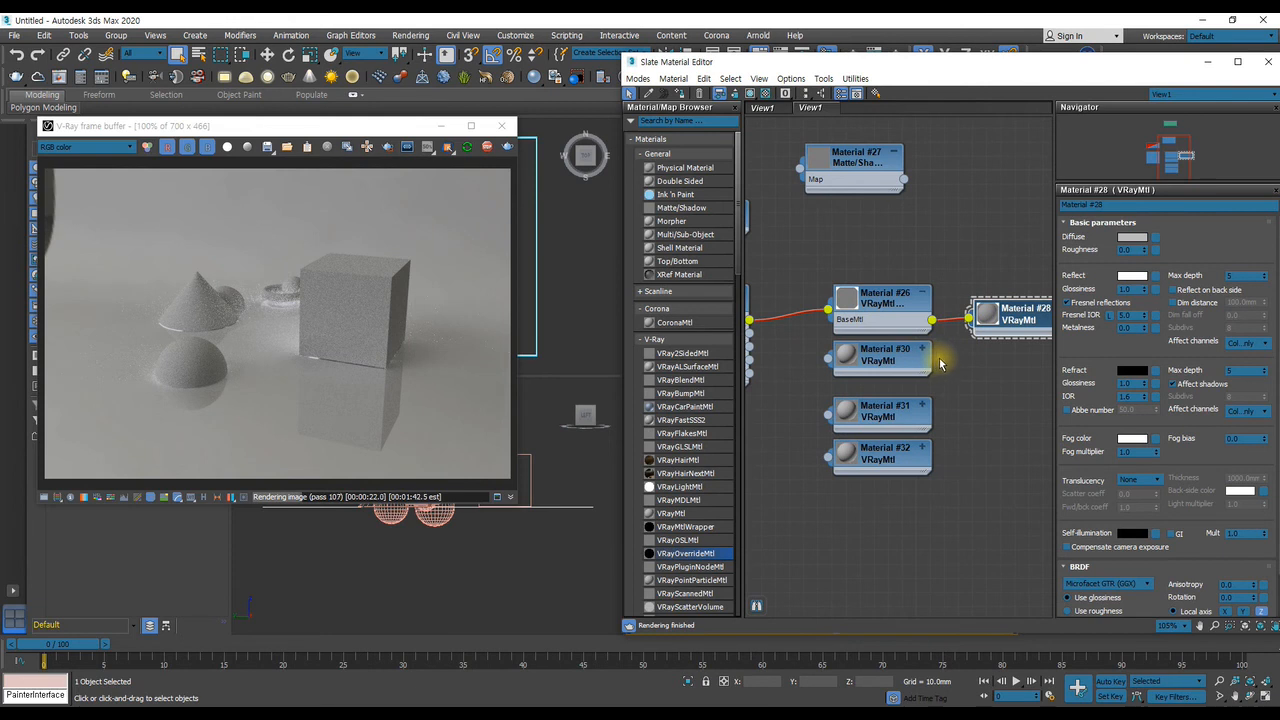
Check the render's alpha channel, turn off the VRayMtlWrapper's Matte for refl/refr, and return the frame buffer to RGB color
middle_drag(929, 362, 966, 394)
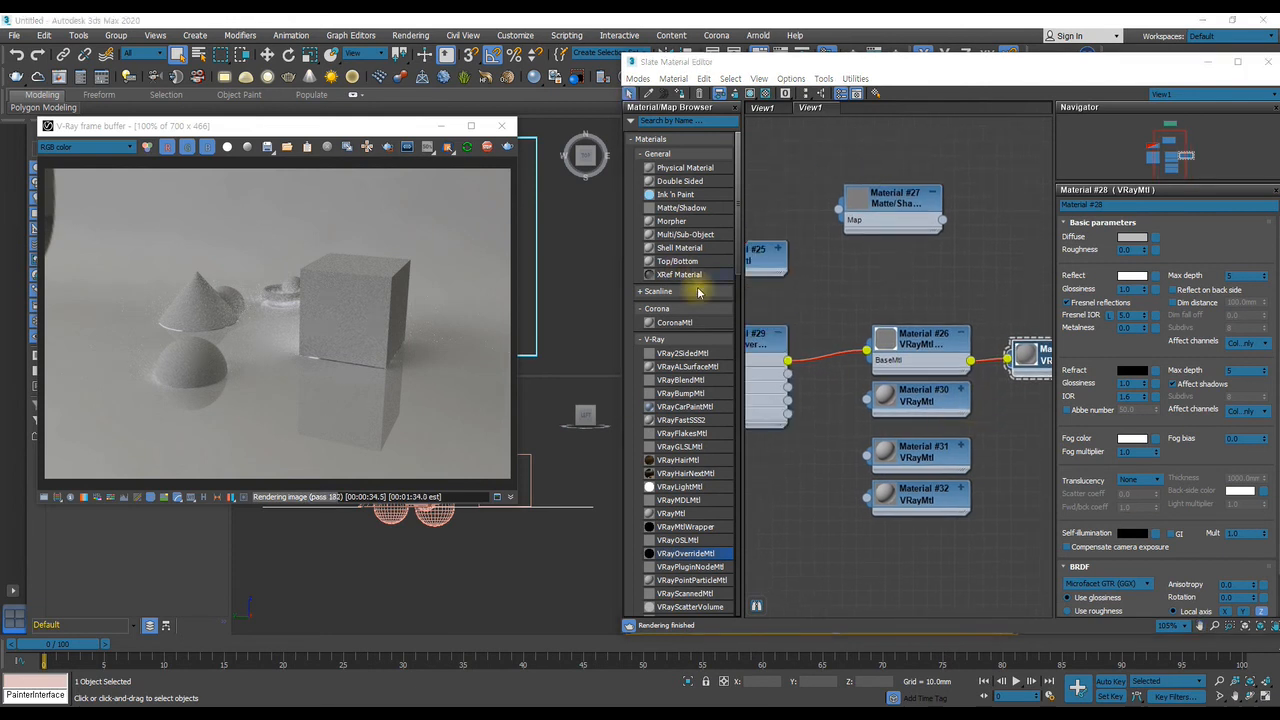
click(85, 147)
click(60, 172)
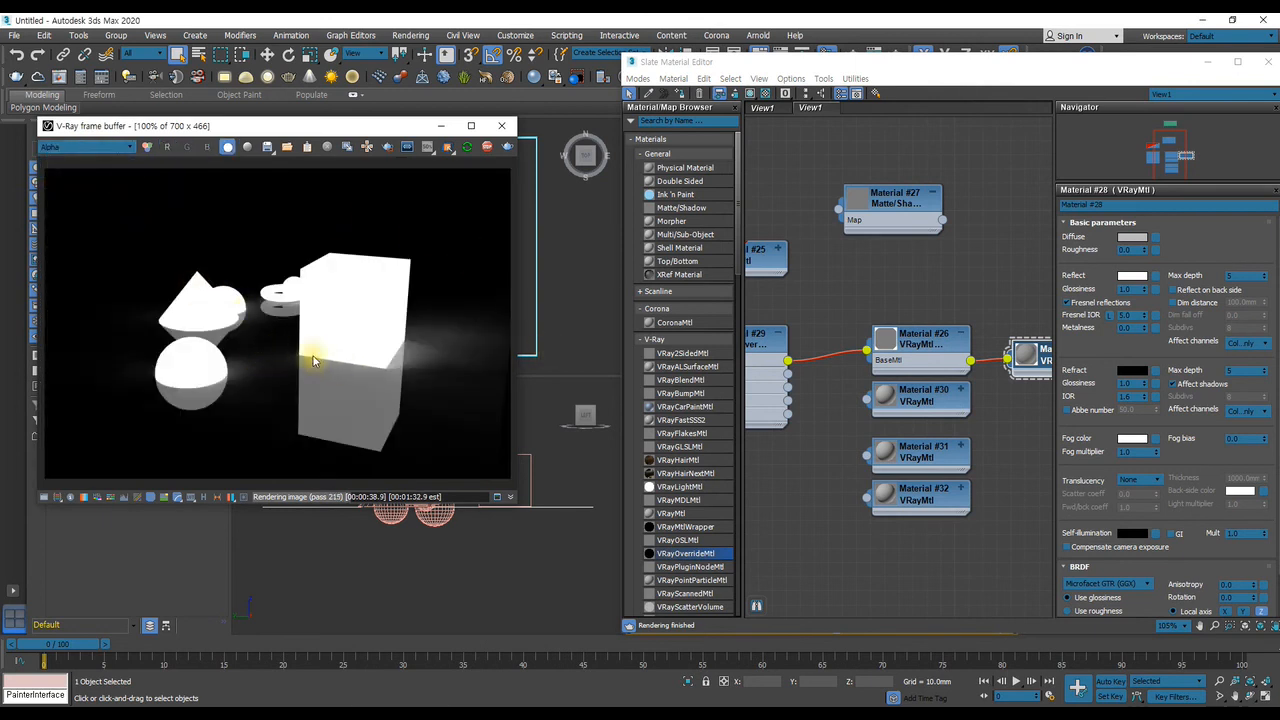
click(935, 344)
double_click(935, 344)
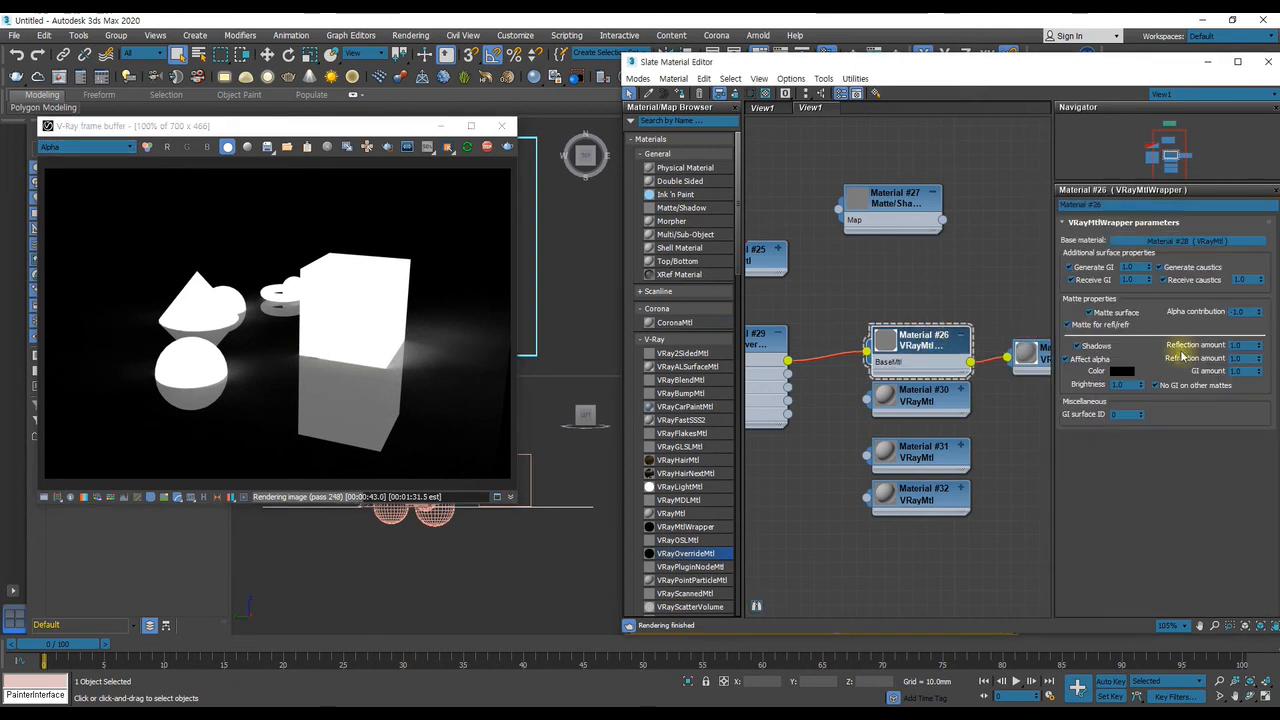
click(1067, 325)
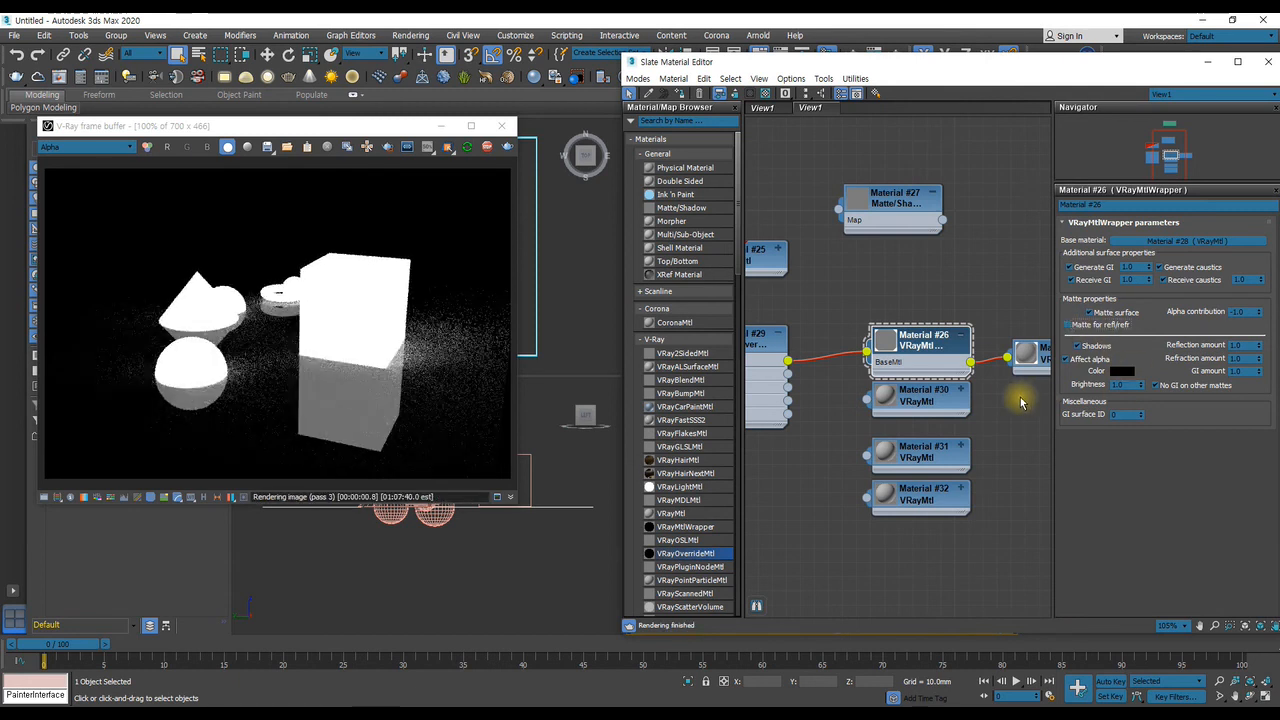
click(95, 147)
click(83, 161)
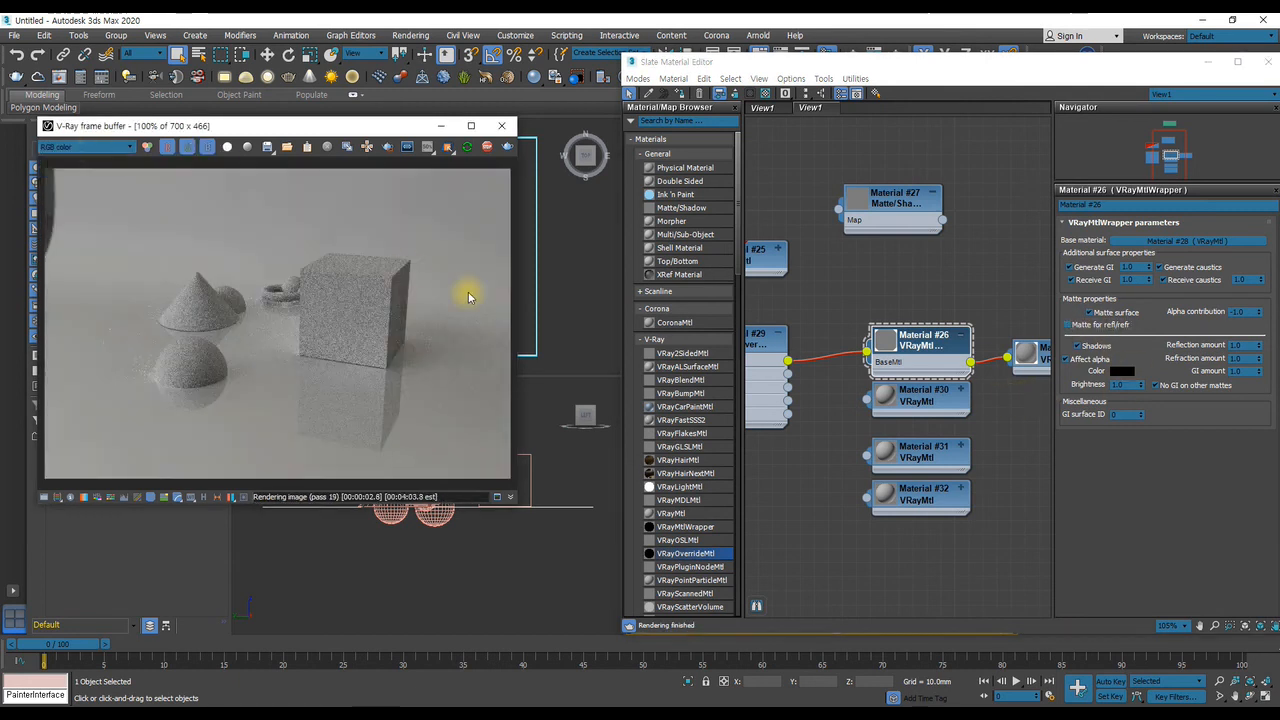
Turn off the wrapper's Shadows and Affect alpha, keeping Matte surface on, and show the render's alpha channel
click(1092, 313)
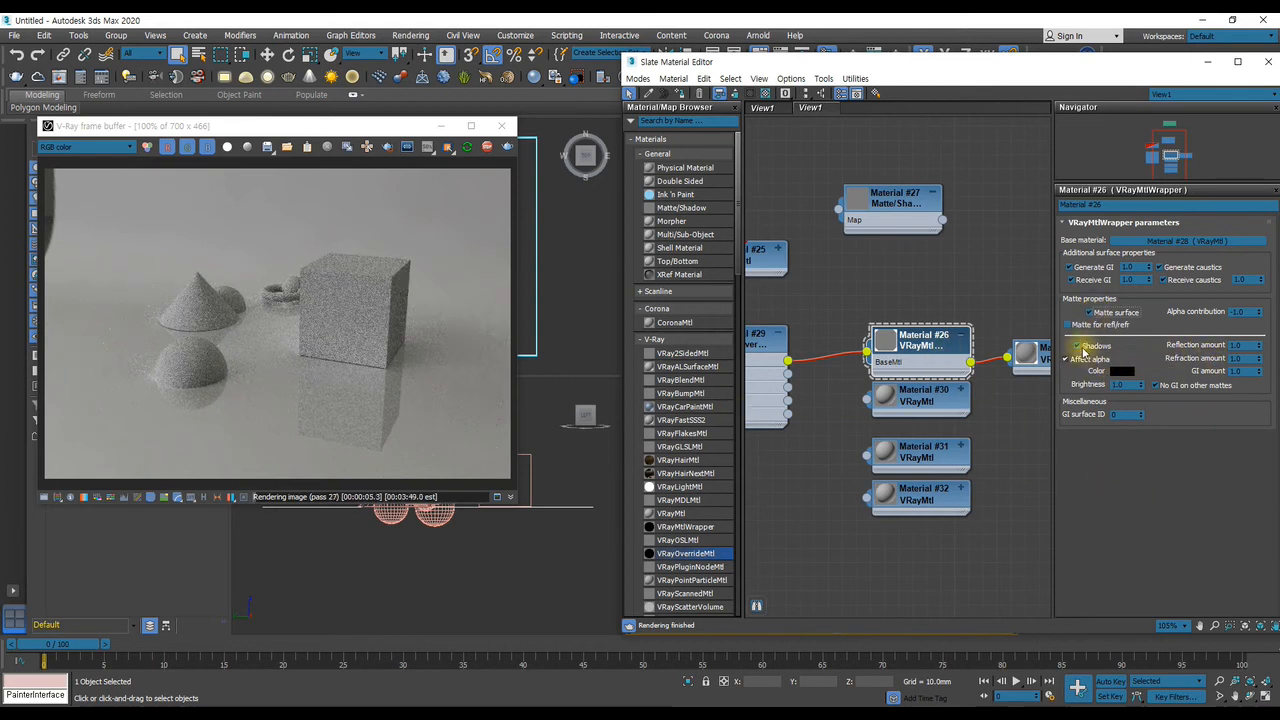
click(1078, 346)
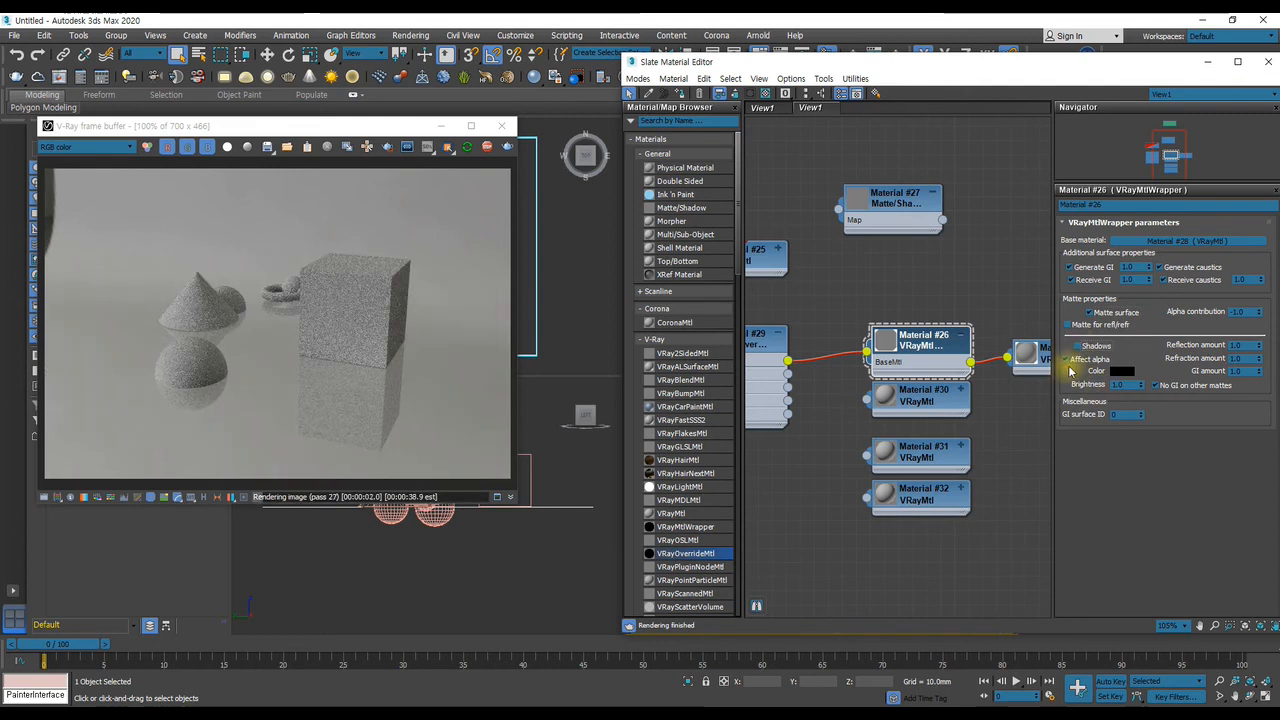
click(1068, 360)
click(85, 147)
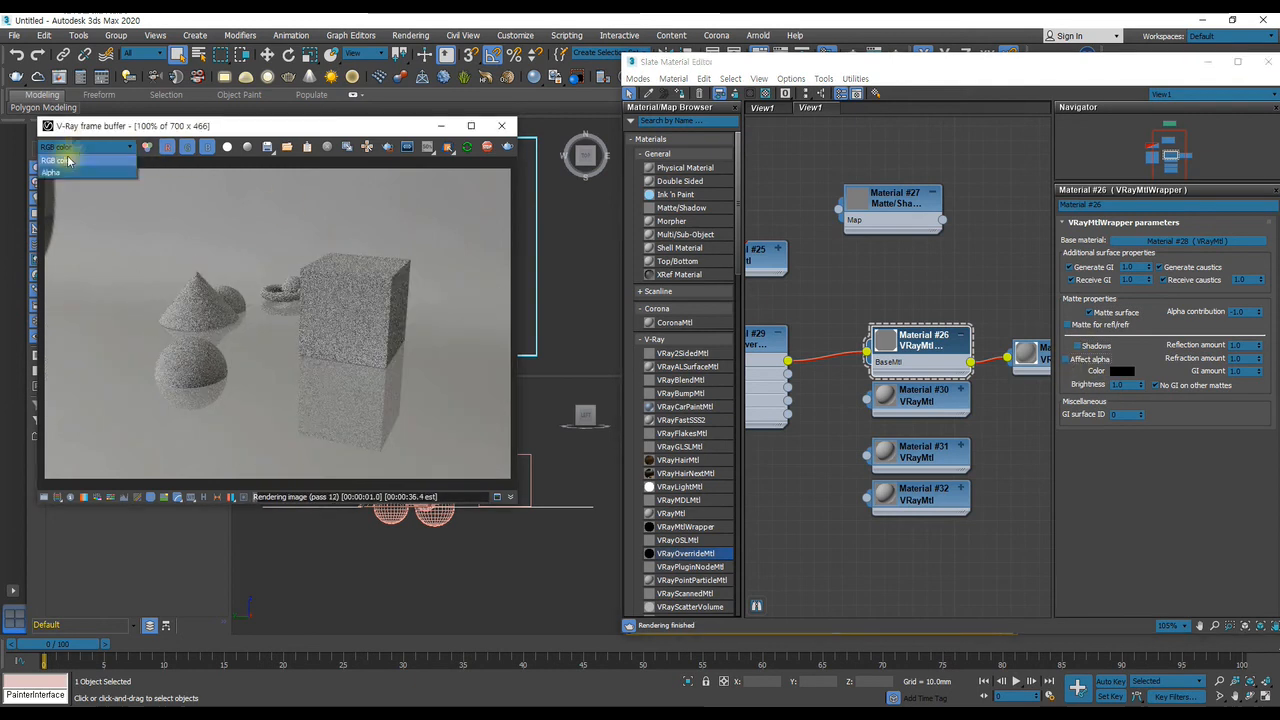
click(57, 177)
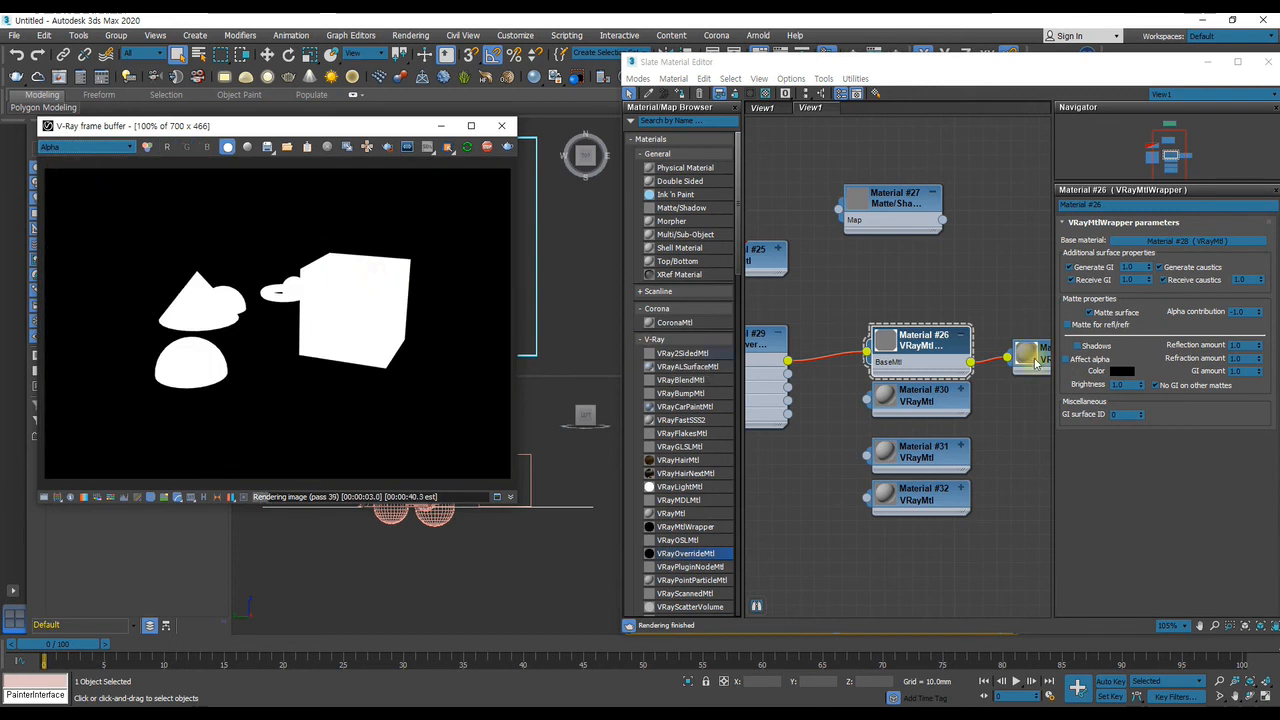
Turn the wrapper's Shadows and Affect alpha back on and return the render view to RGB color
click(1067, 324)
click(1090, 325)
click(1088, 346)
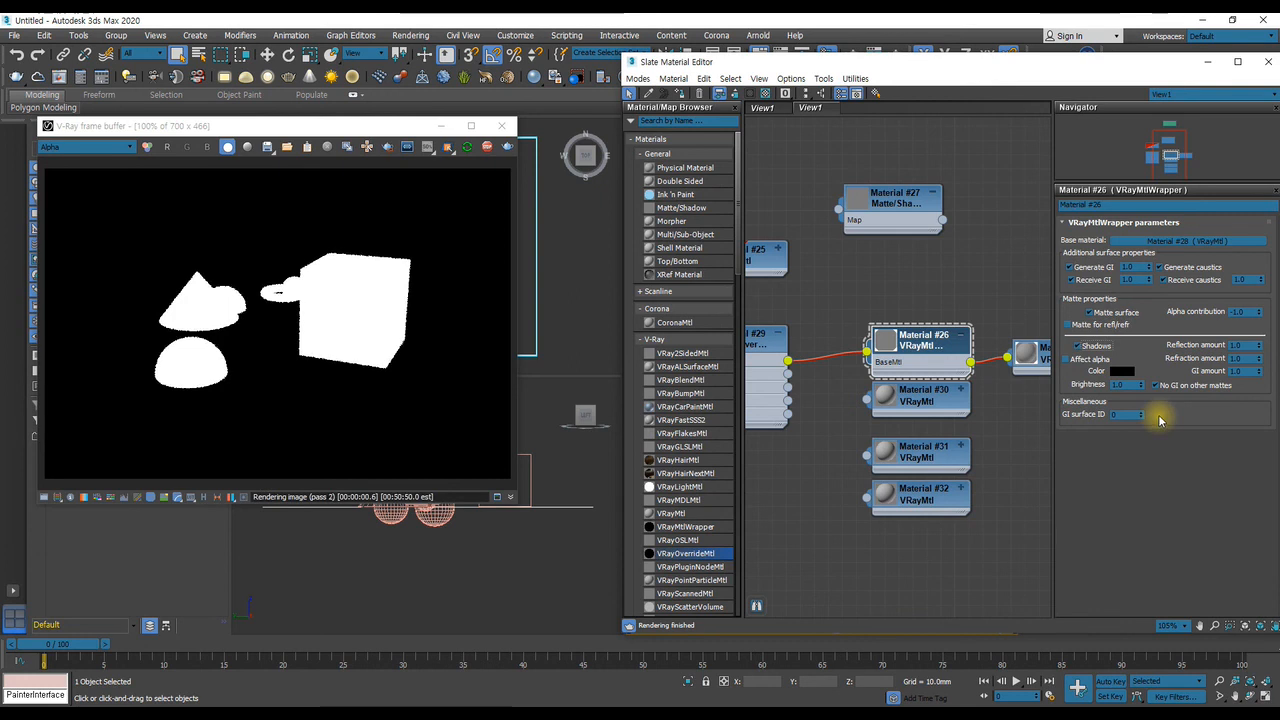
click(1088, 360)
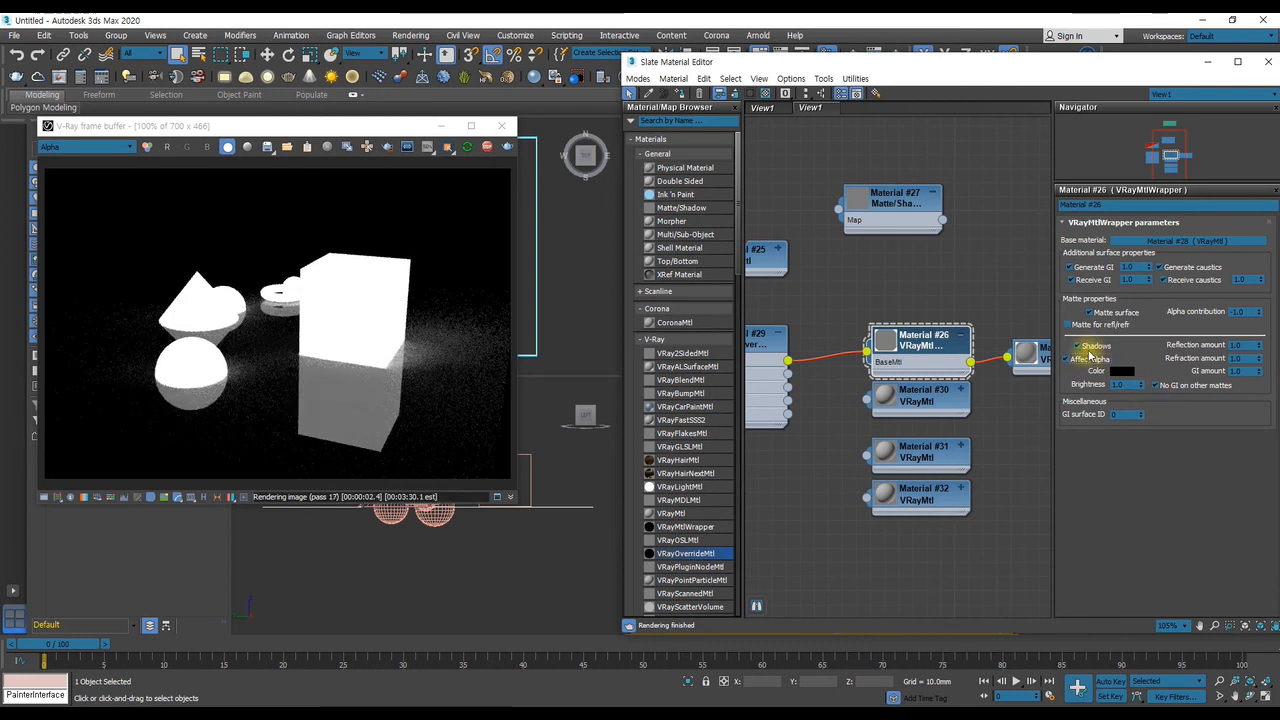
click(85, 147)
click(80, 162)
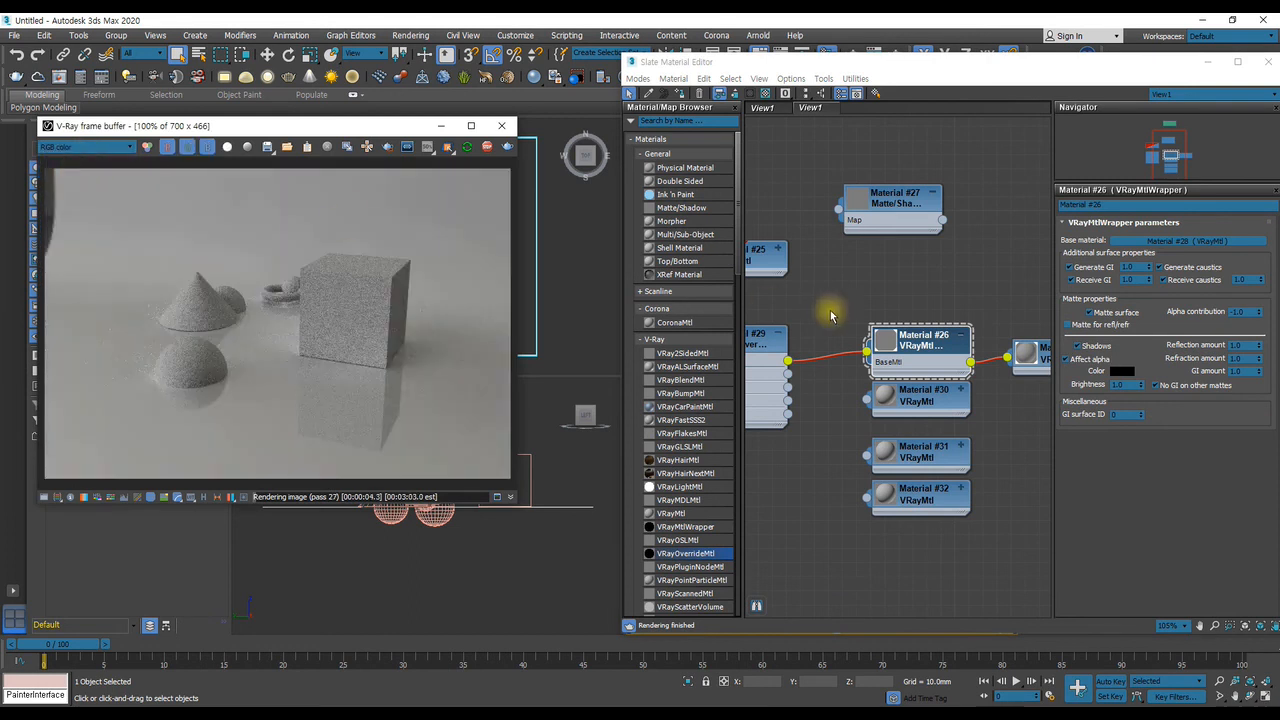
Turn off only the wrapper's Shadows and show the render's alpha channel
click(1080, 346)
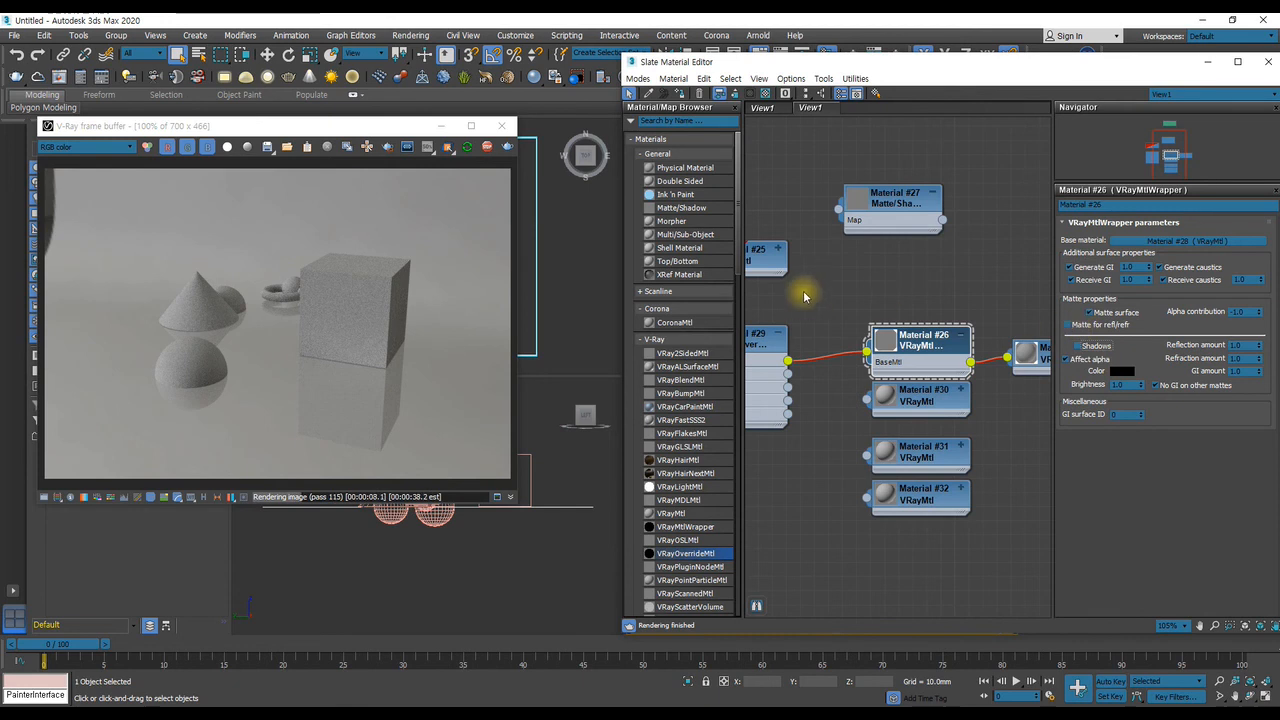
click(120, 147)
click(73, 173)
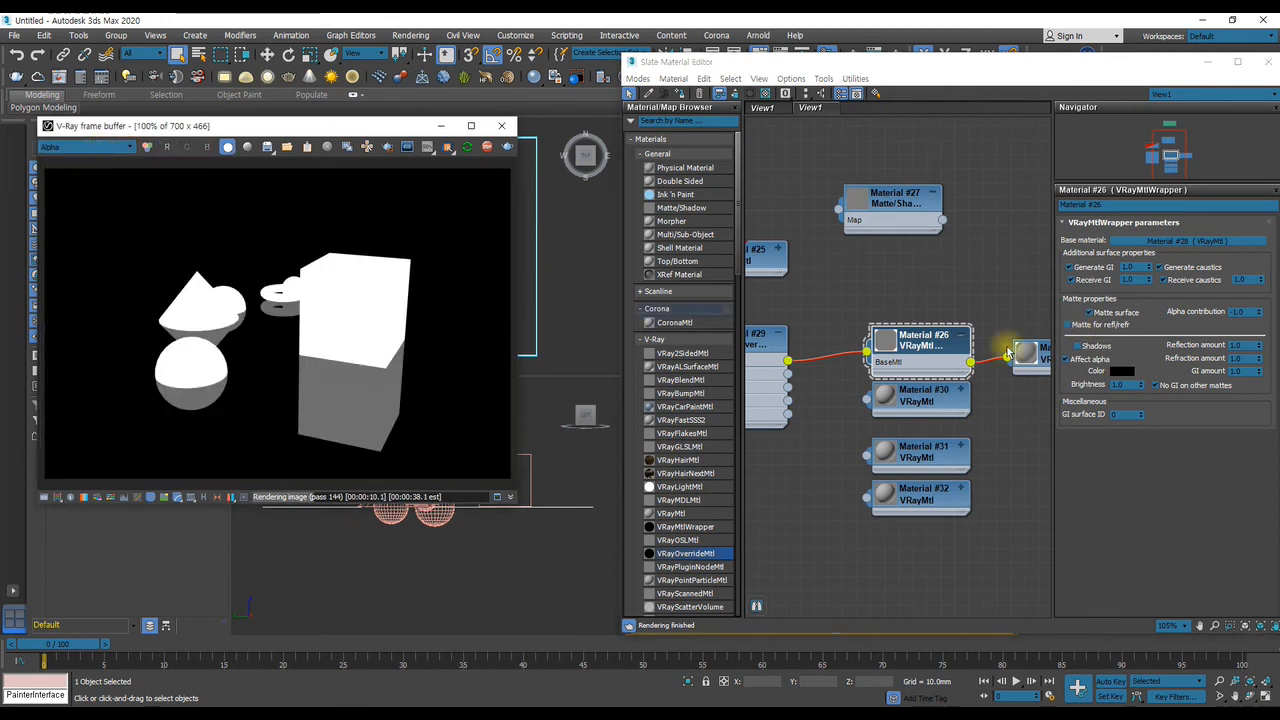
Toggle the wrapper's Matte for refl/refr to compare its effect on the alpha channel, leaving it on
click(1107, 321)
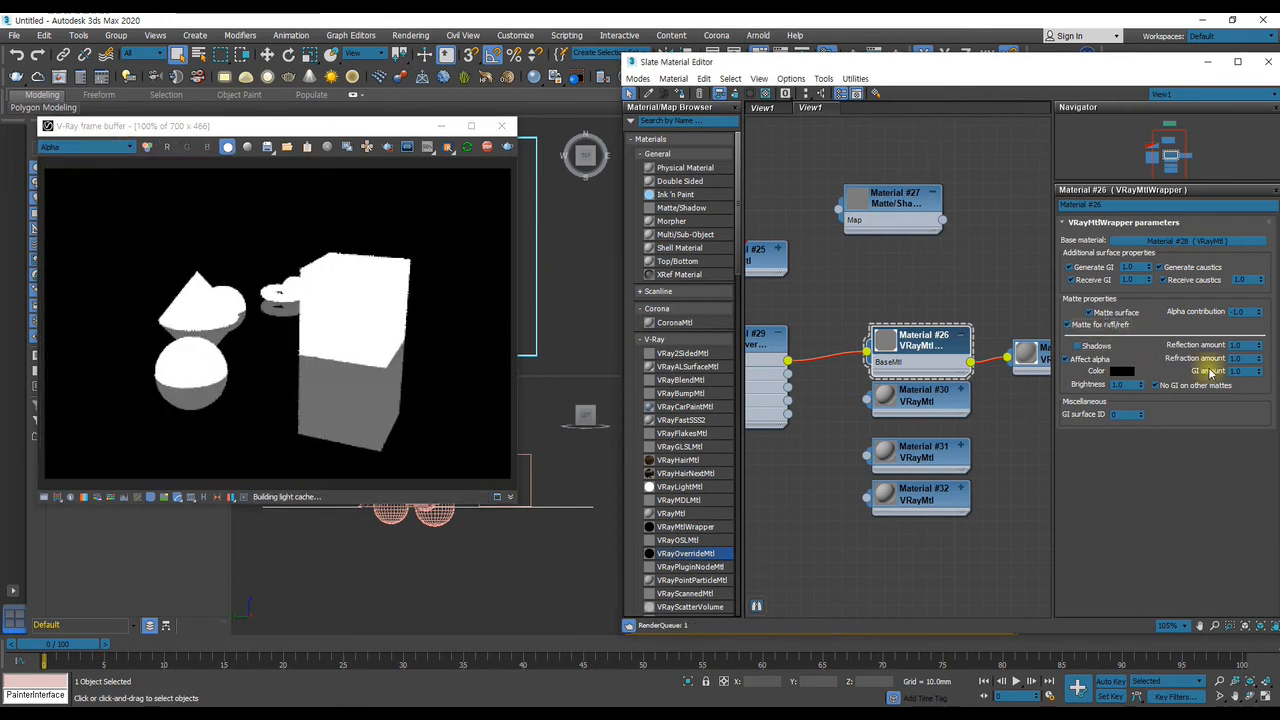
click(1097, 326)
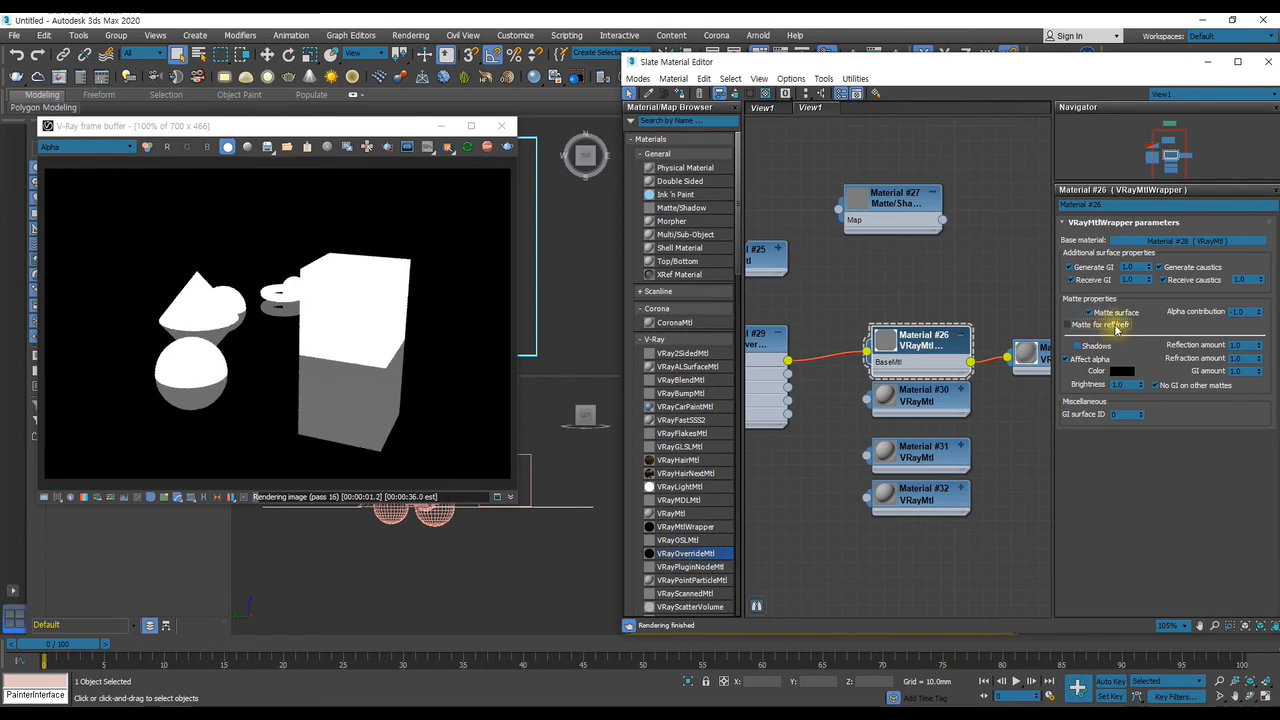
click(1112, 327)
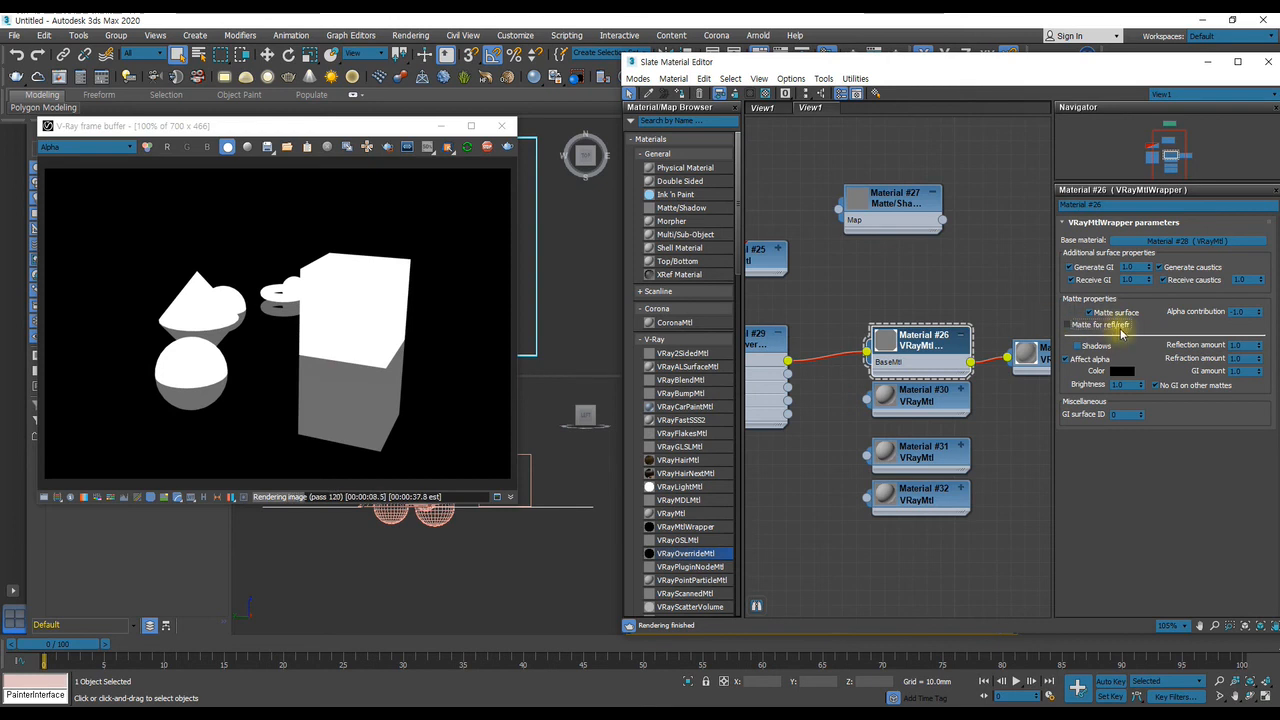
click(1103, 326)
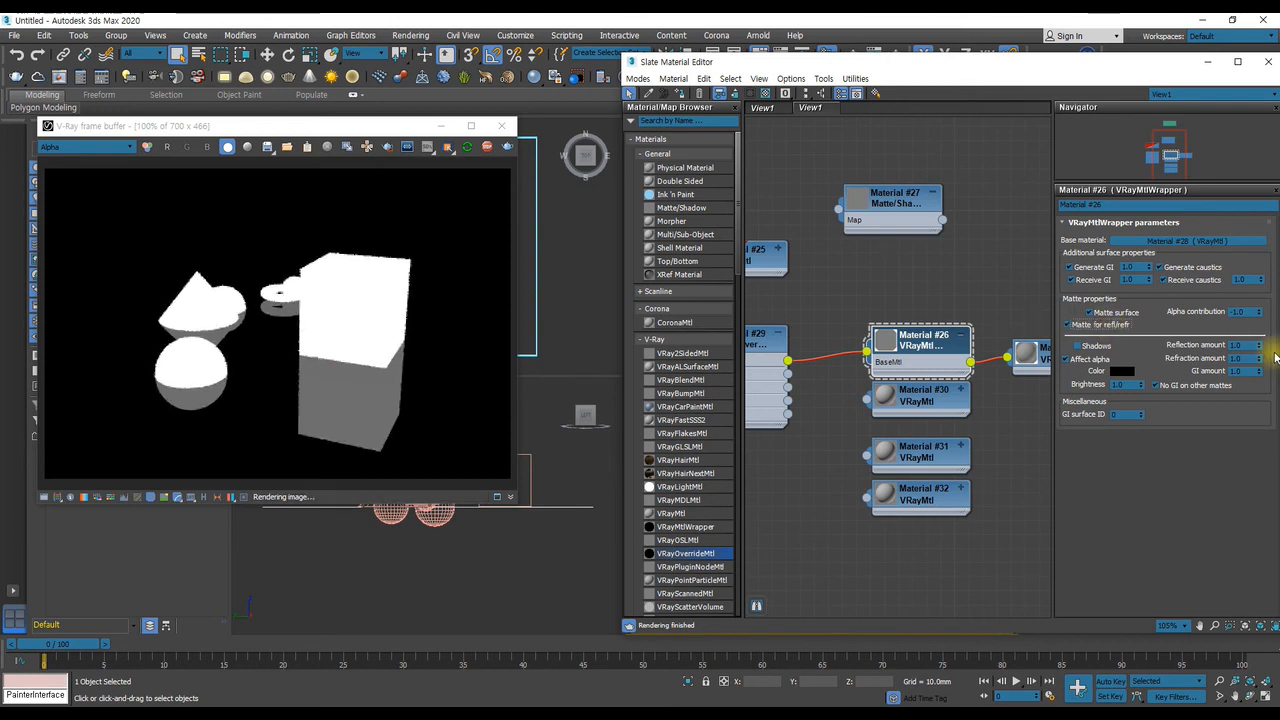
Try an Alpha contribution of 0.0 on the wrapper and restore it to -1.0
mouse_move(1260, 313)
mouse_down()
mouse_move(1262, 222)
mouse_move(1268, 291)
mouse_up()
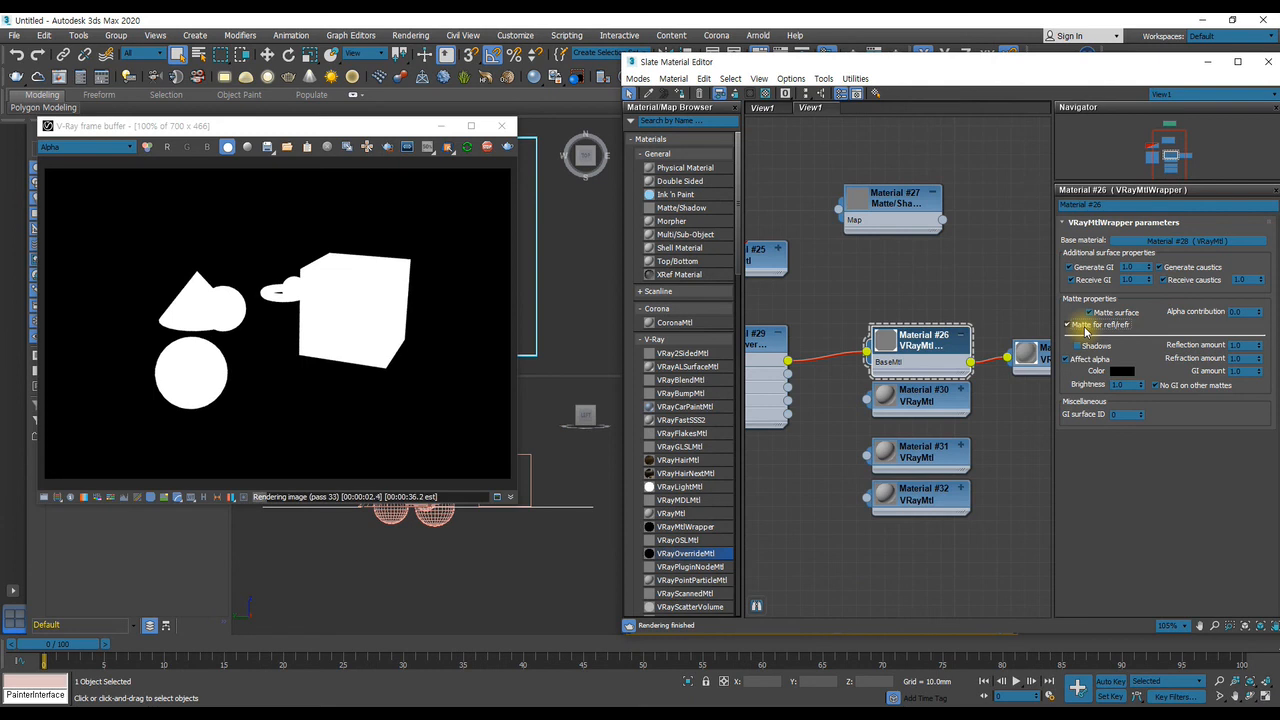
middle_drag(935, 346, 909, 295)
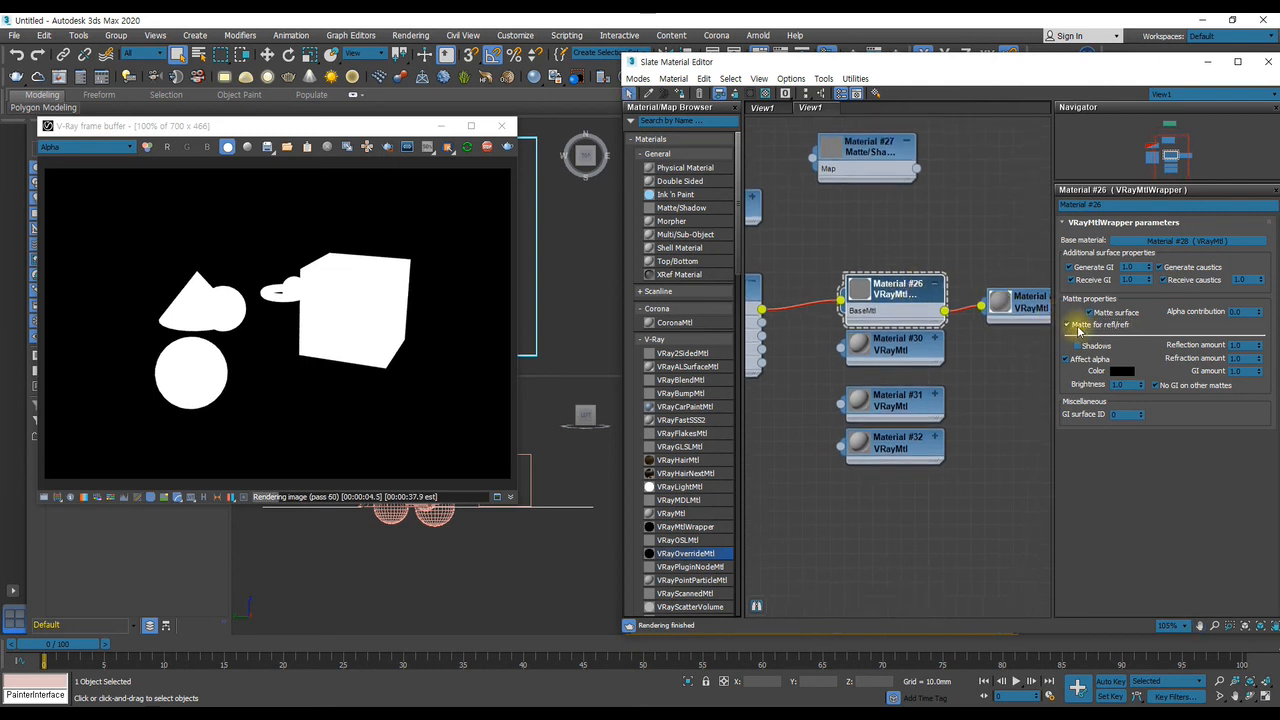
drag(1261, 315, 2, 493)
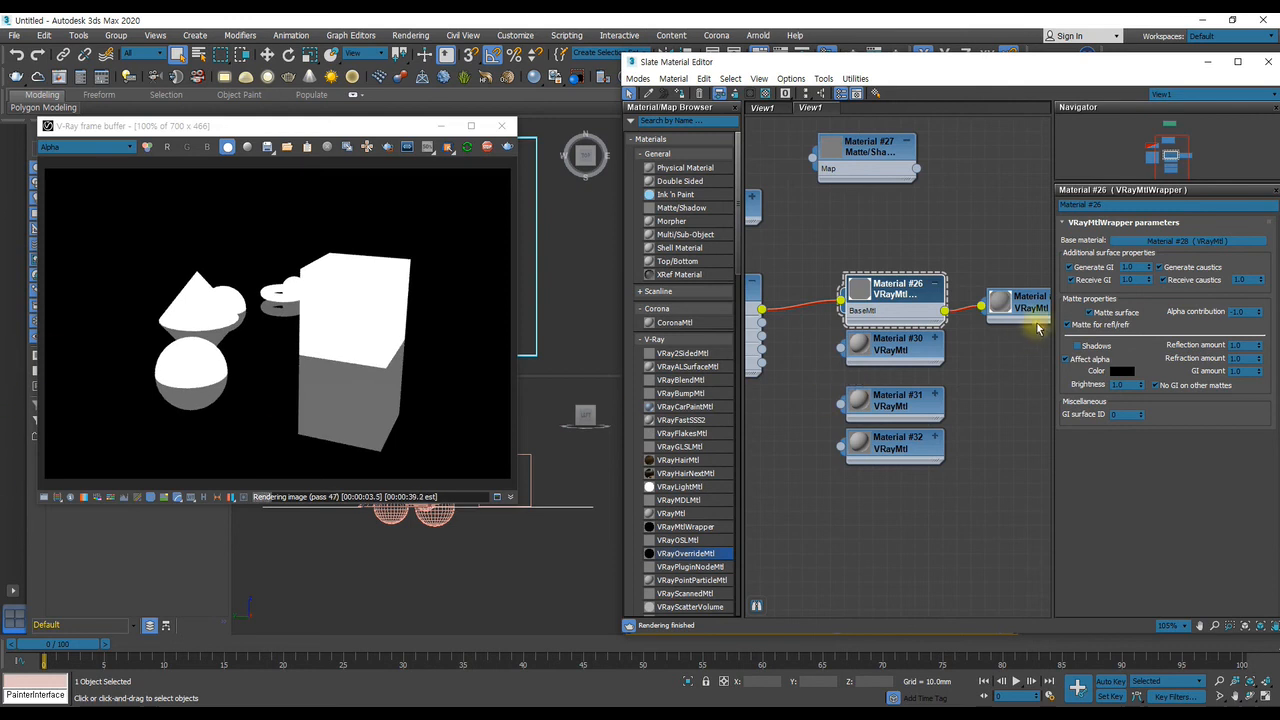
Toggle the wrapper's Matte for refl/refr off and on, turn Shadows back on, and show the render in RGB color
click(1068, 325)
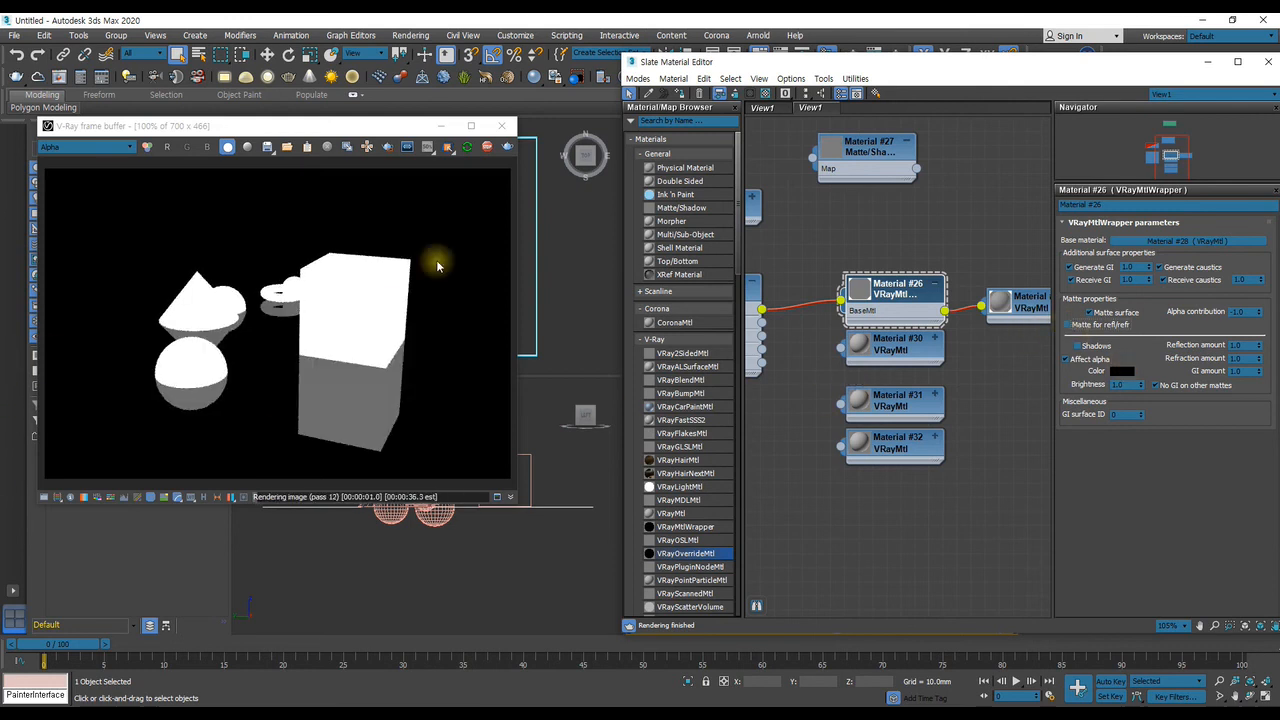
click(1077, 345)
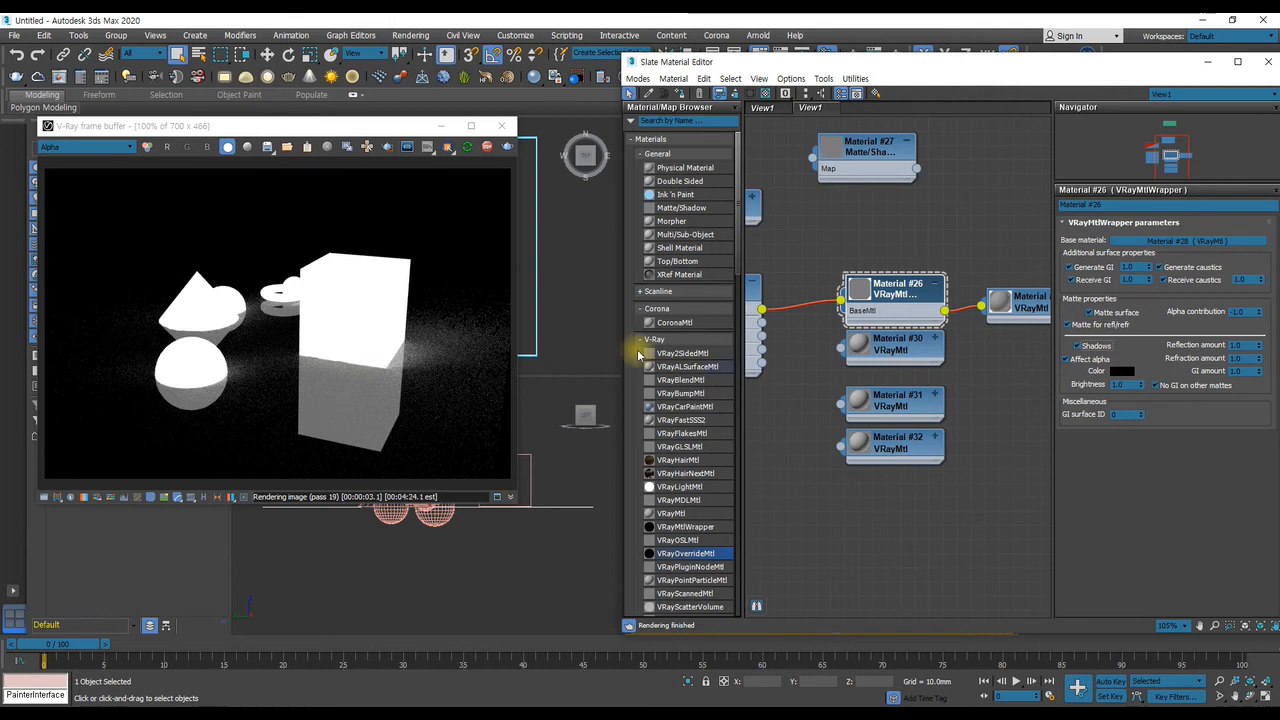
click(84, 147)
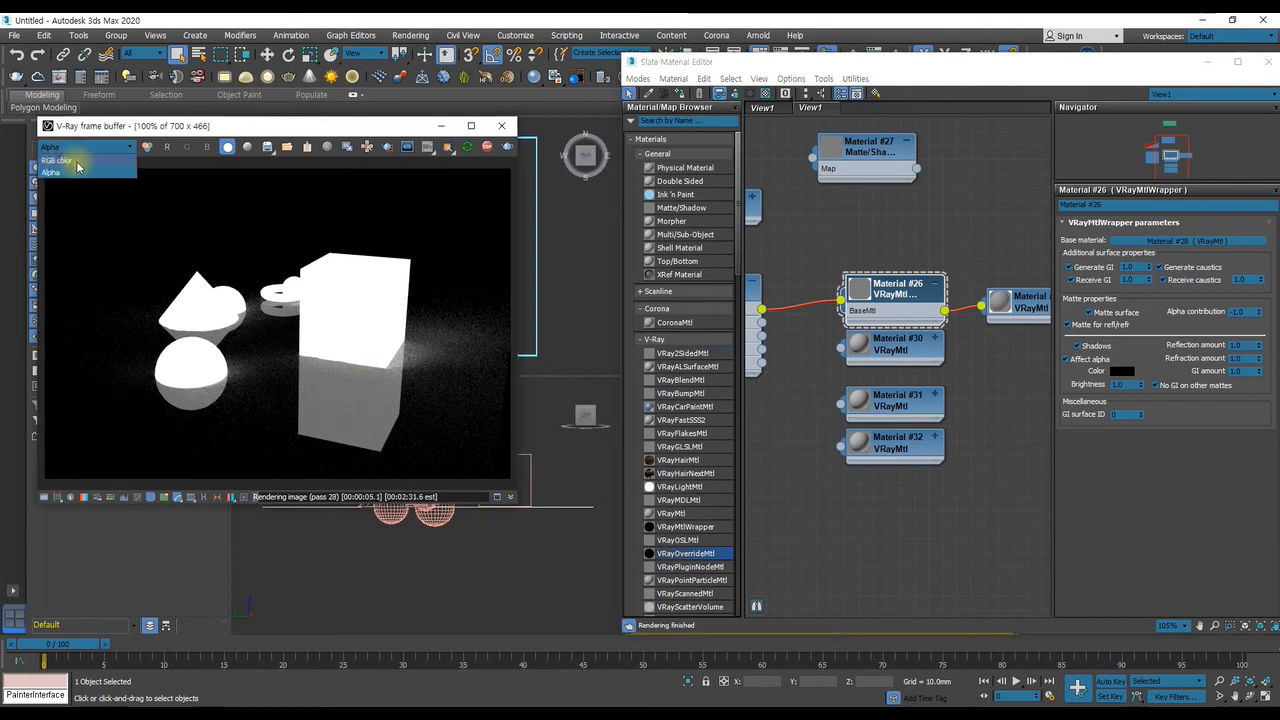
click(60, 160)
Compare the refined render's alpha channel with its RGB color view
middle_drag(785, 373, 889, 435)
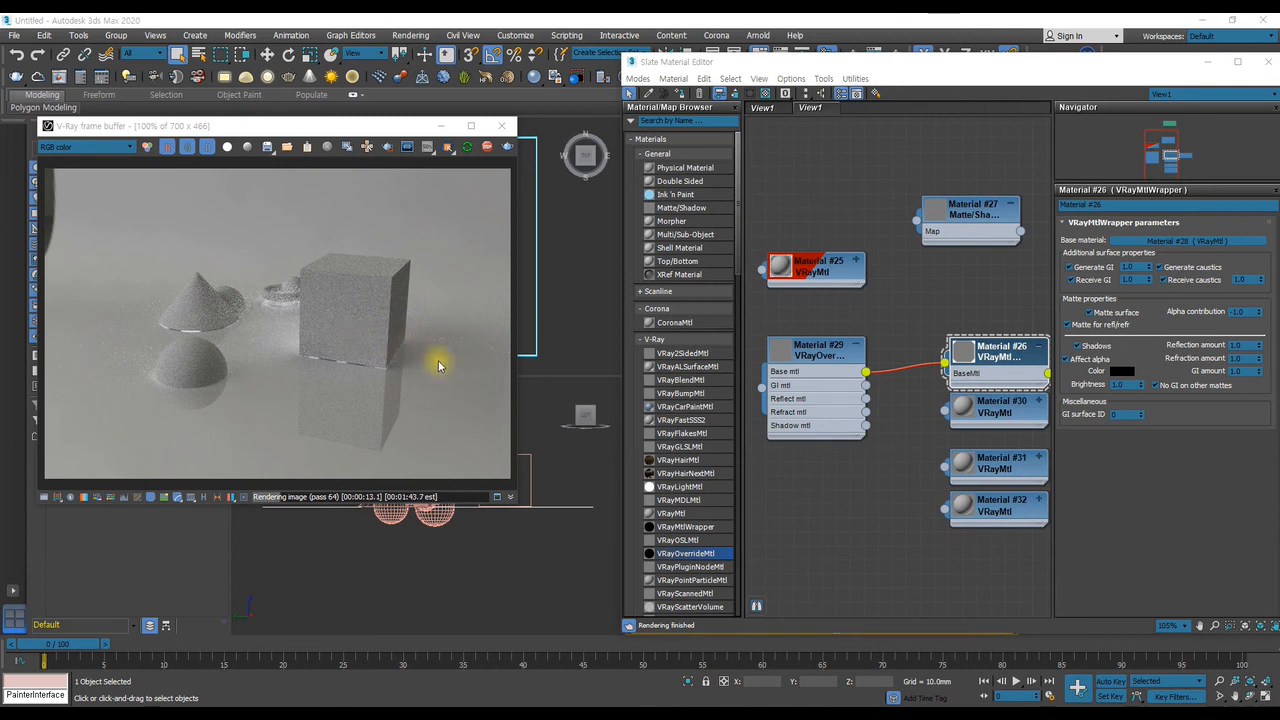
click(80, 147)
click(54, 163)
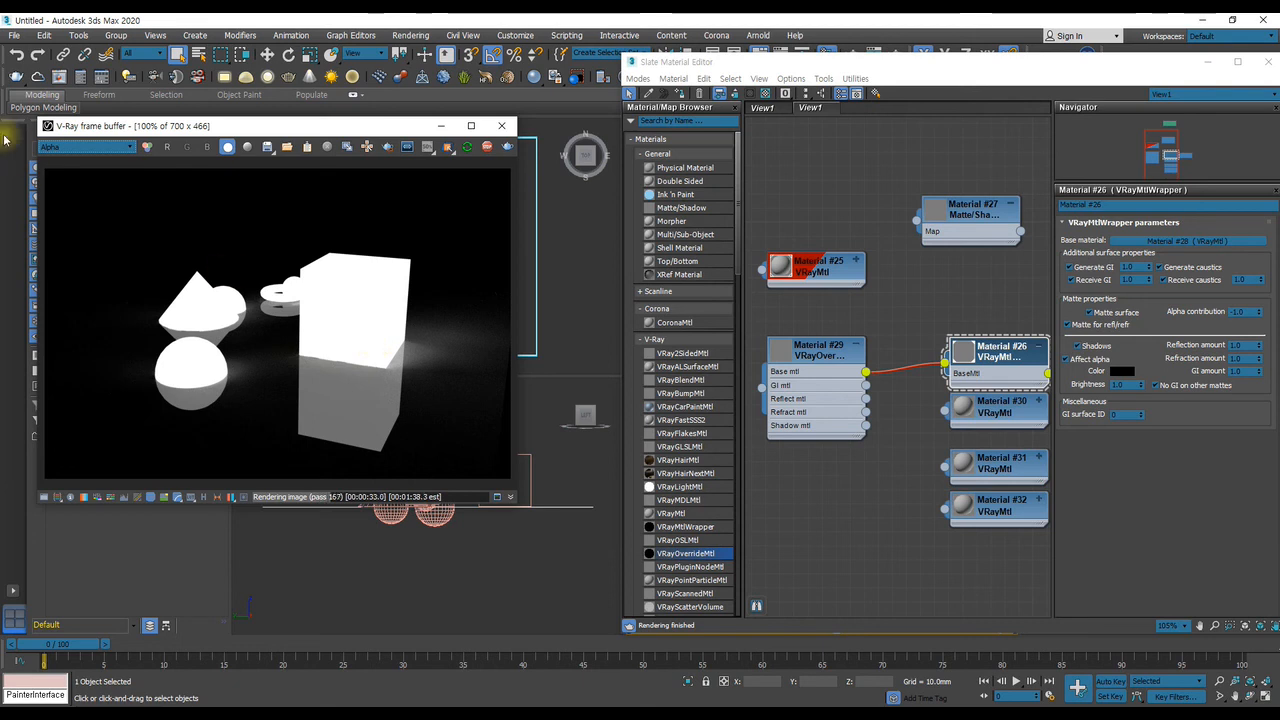
click(85, 147)
click(100, 161)
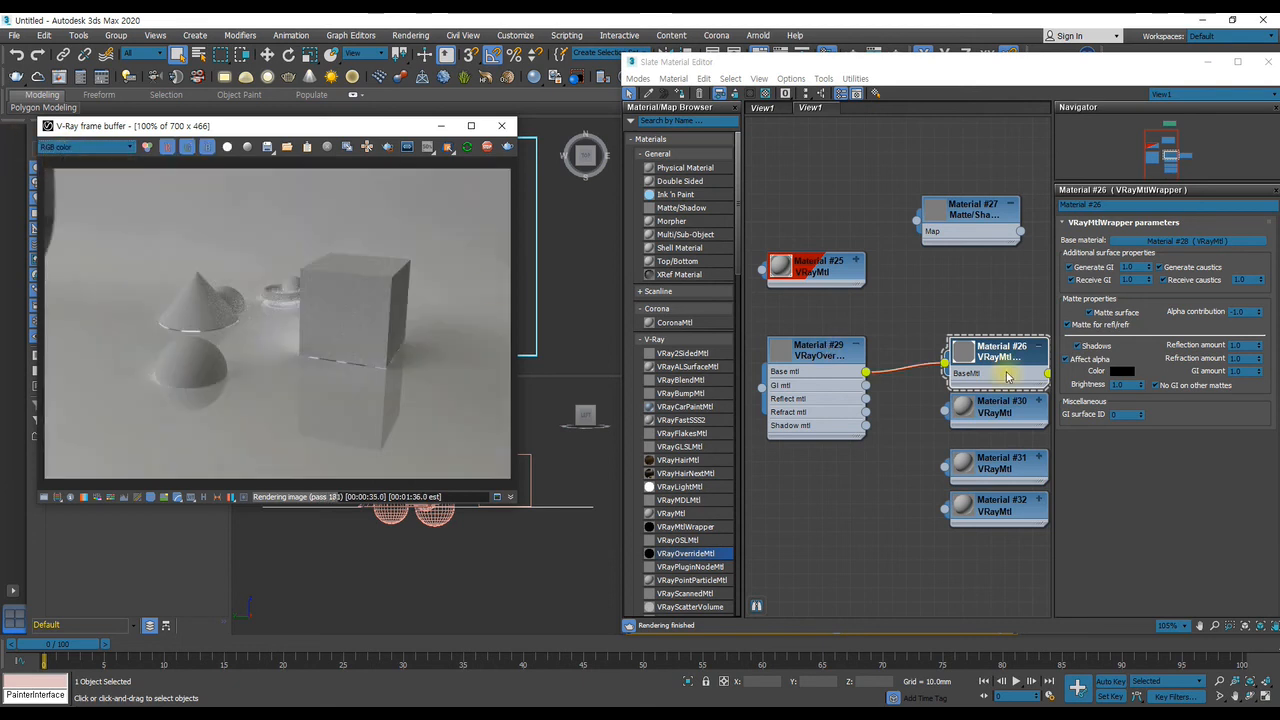
Show the VRayOverrideMtl parameters and assign the override material to the selected ground plane
middle_drag(953, 361, 884, 345)
middle_drag(785, 339, 911, 348)
click(912, 338)
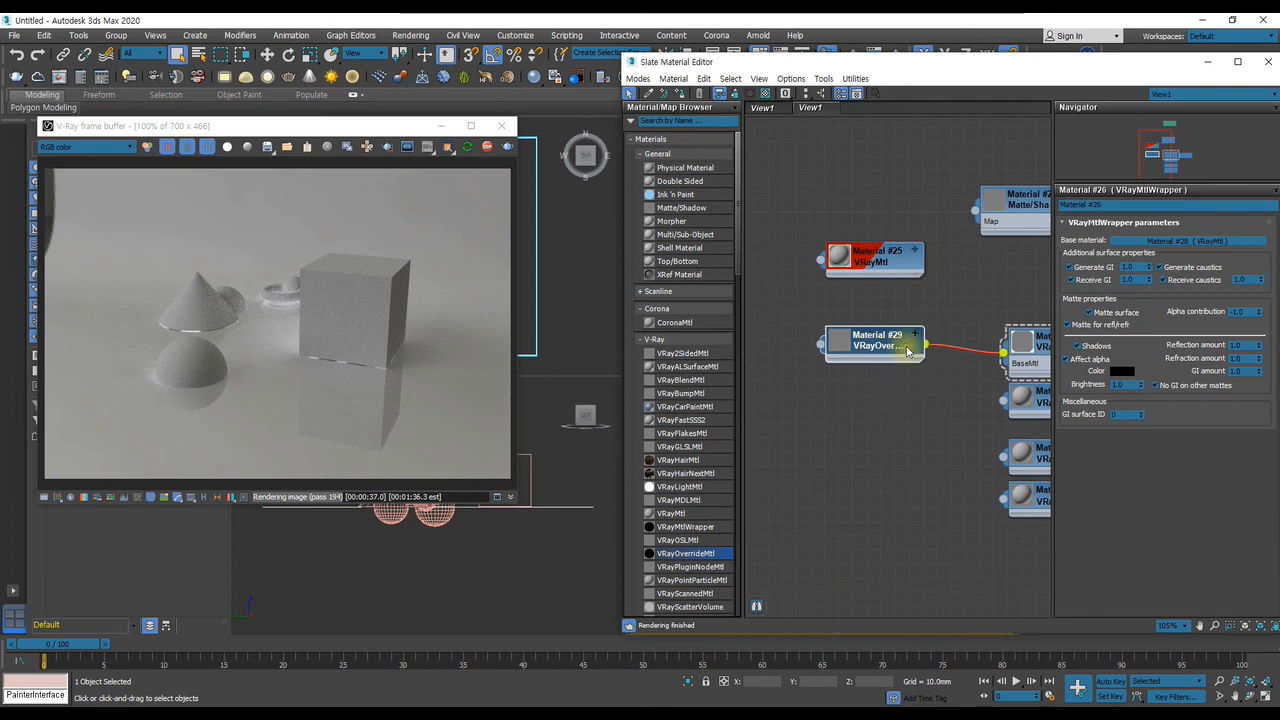
click(914, 336)
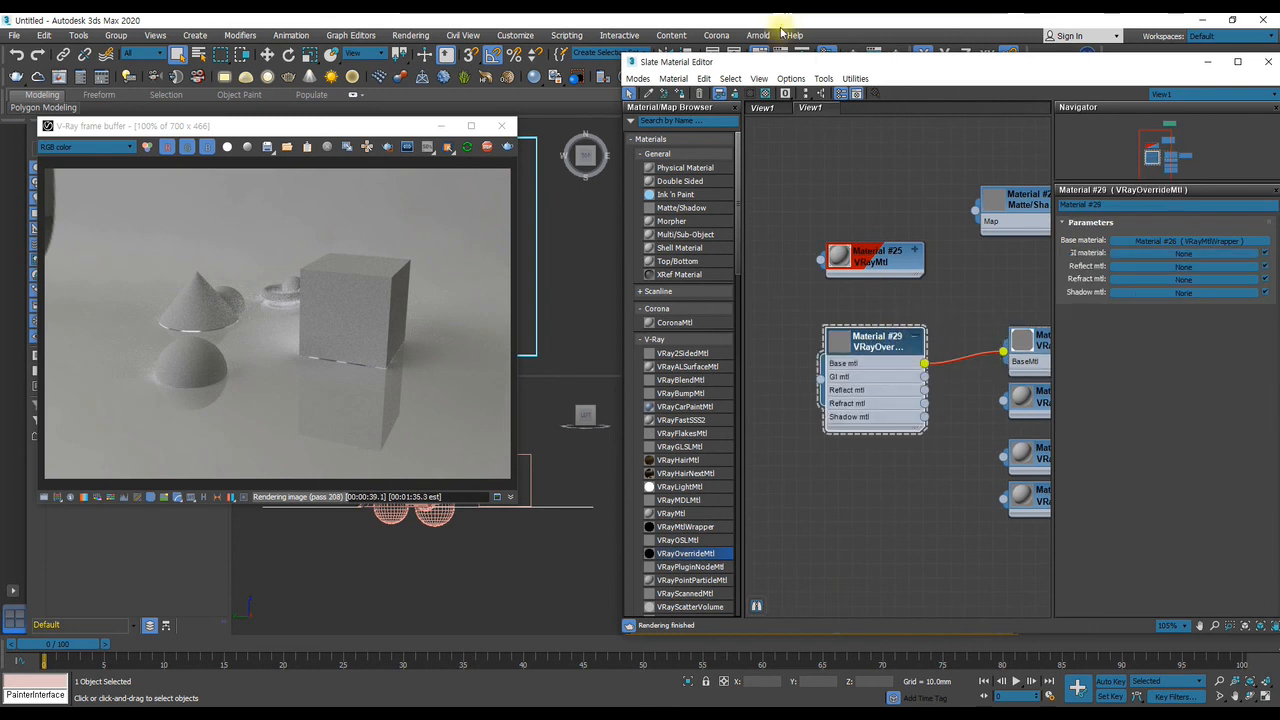
drag(754, 68, 1039, 82)
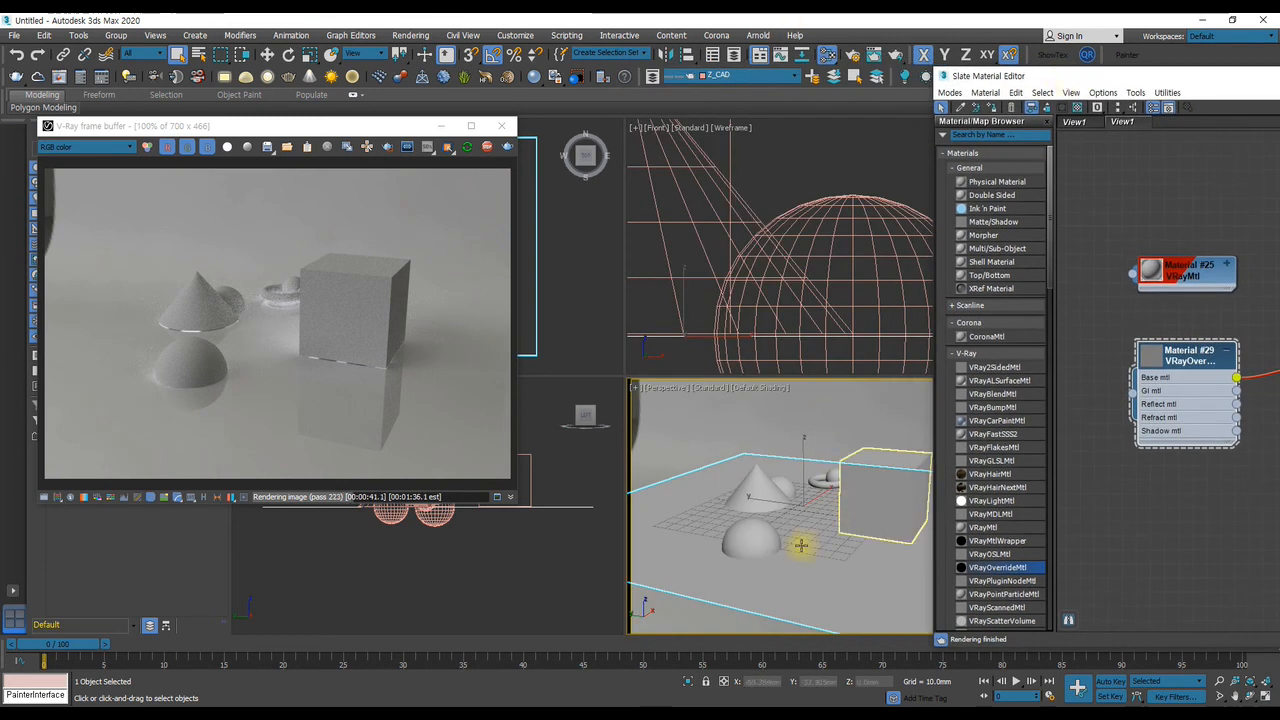
click(993, 108)
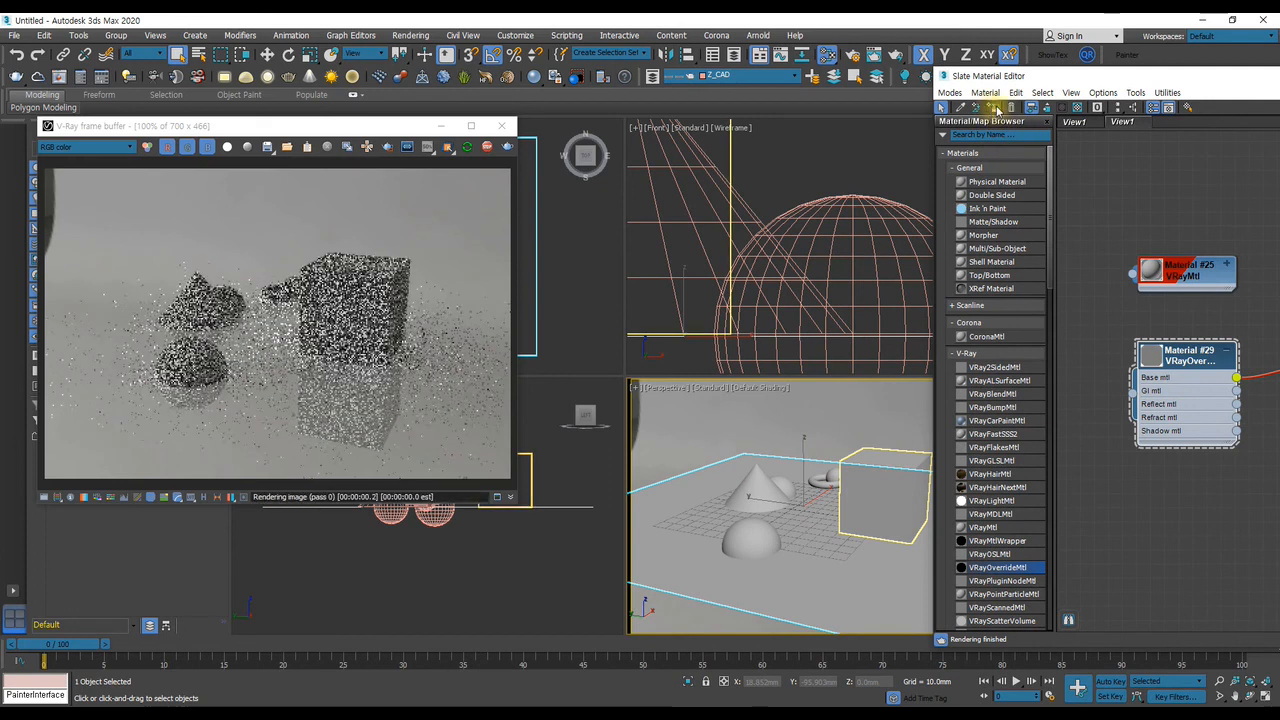
Try the wrapper's reflective base VRayMtl as the override's GI material and examine the render
drag(1080, 78, 723, 52)
middle_drag(940, 342, 845, 291)
drag(955, 293, 759, 305)
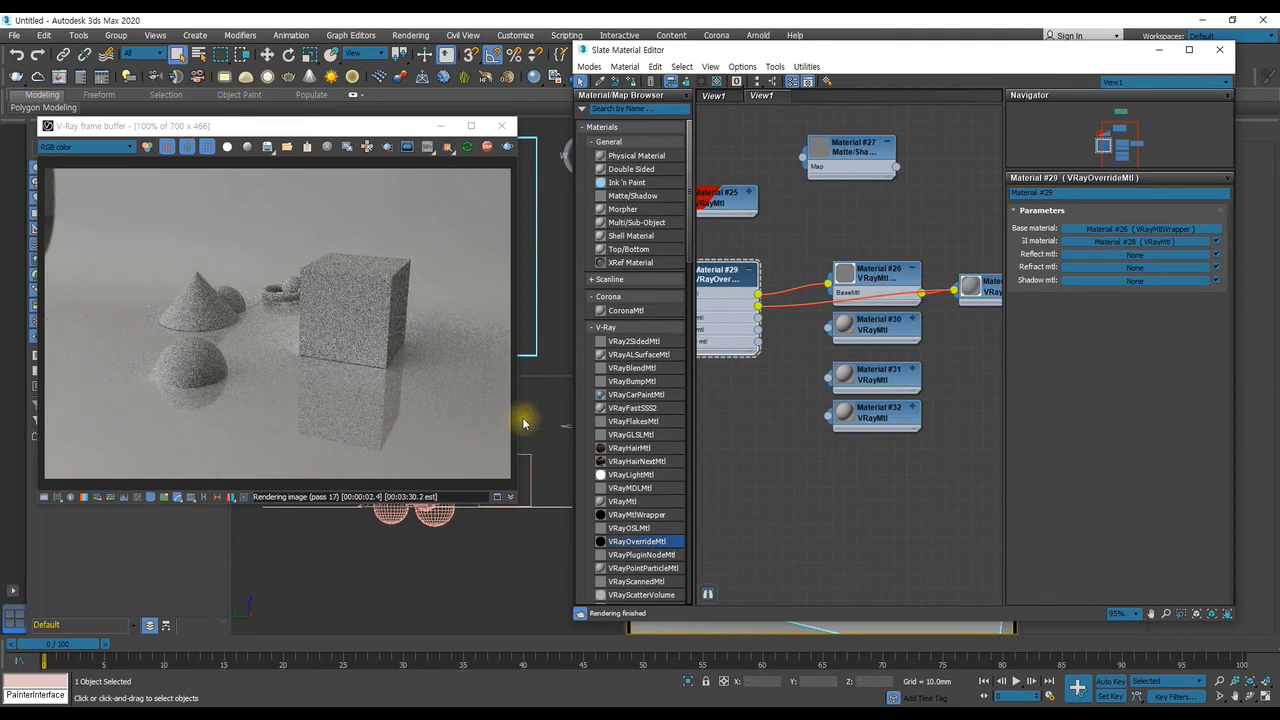
scroll(316, 361, up, 1)
scroll(317, 362, down, 1)
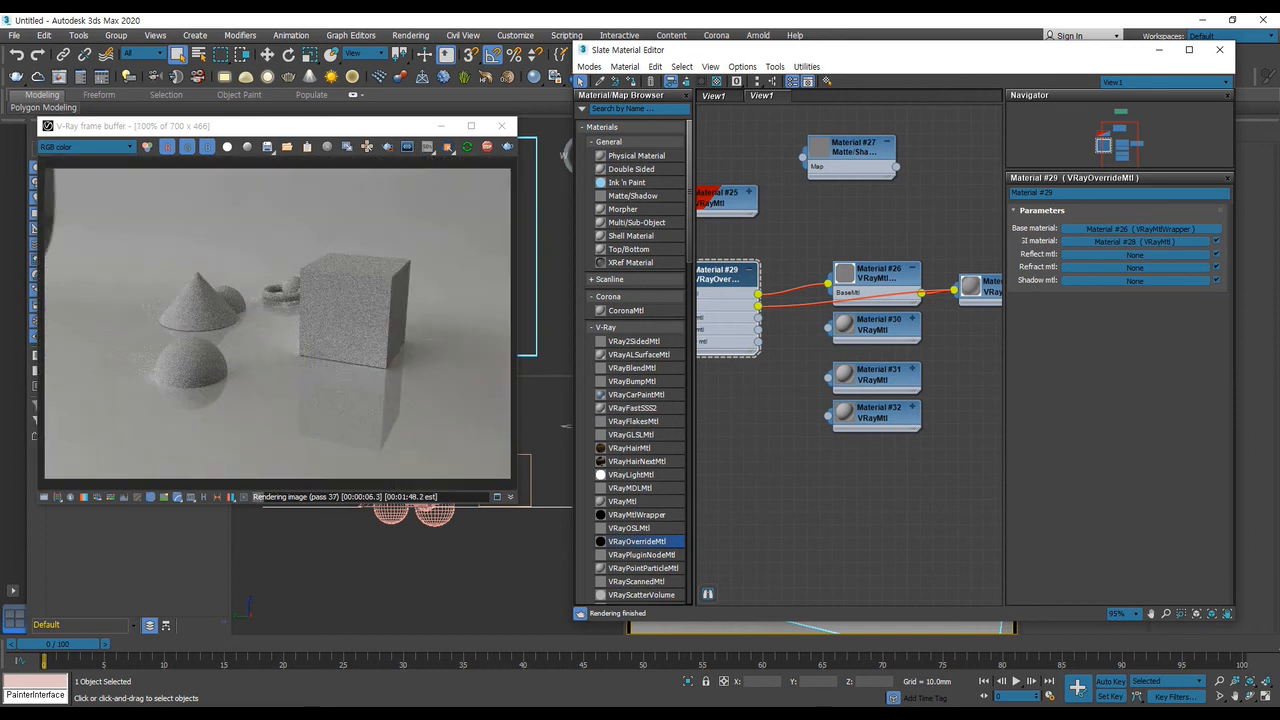
scroll(306, 297, up, 1)
scroll(290, 300, down, 1)
Connect the VRayMtl directly below the wrapper (Material #30) to the VRayOverrideMtl's GI mtl input
middle_drag(796, 322, 885, 349)
scroll(885, 349, up, 2)
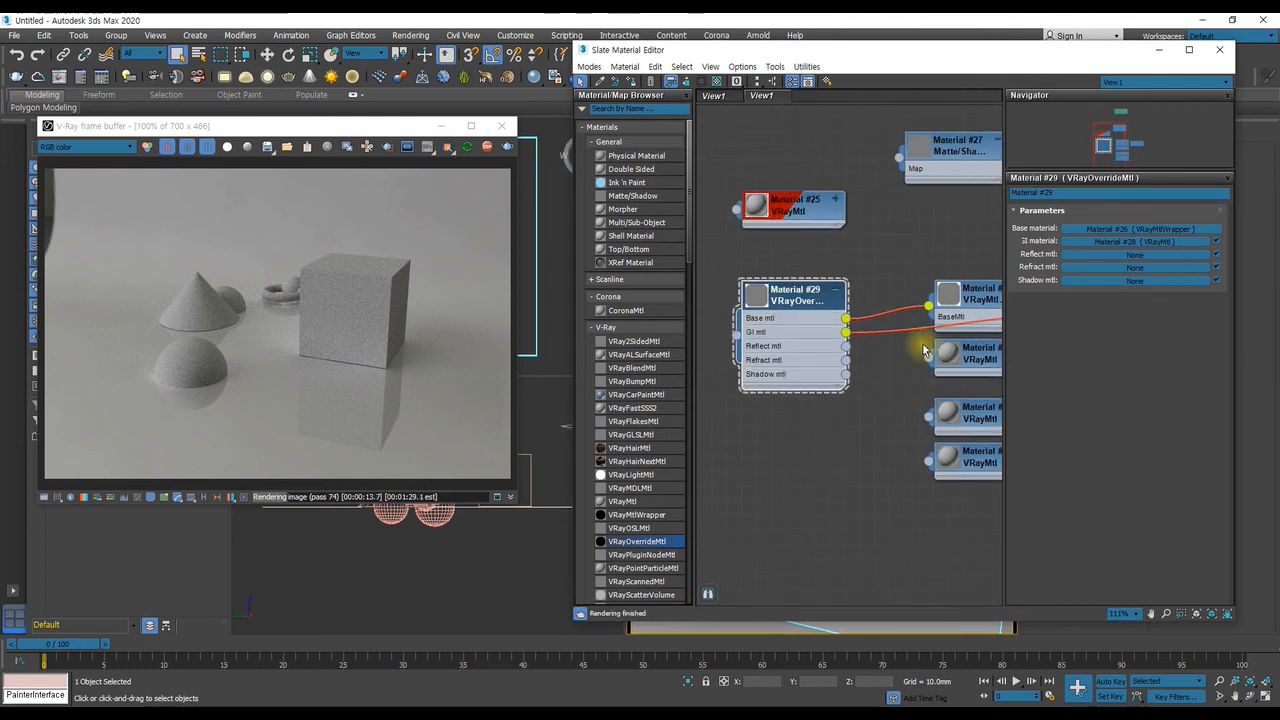
drag(843, 338, 845, 332)
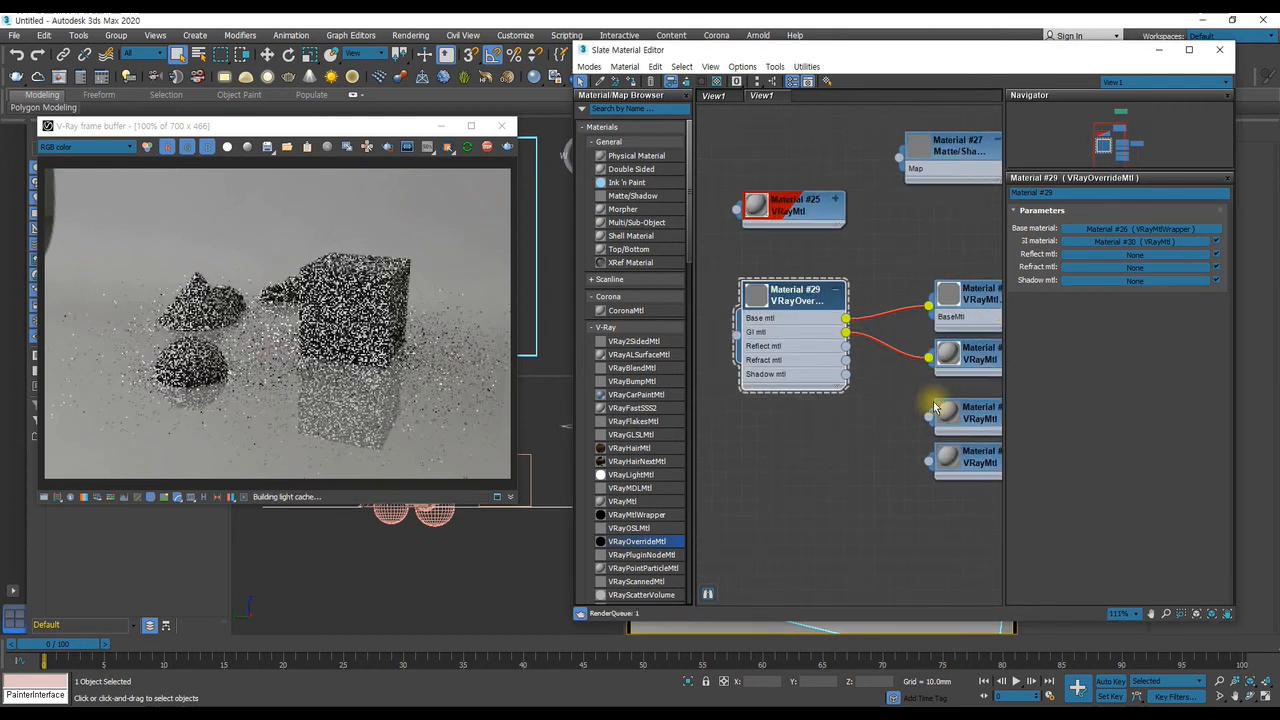
Try a near-black diffuse color with a value of 12 on the override's GI material, Material #30
double_click(980, 360)
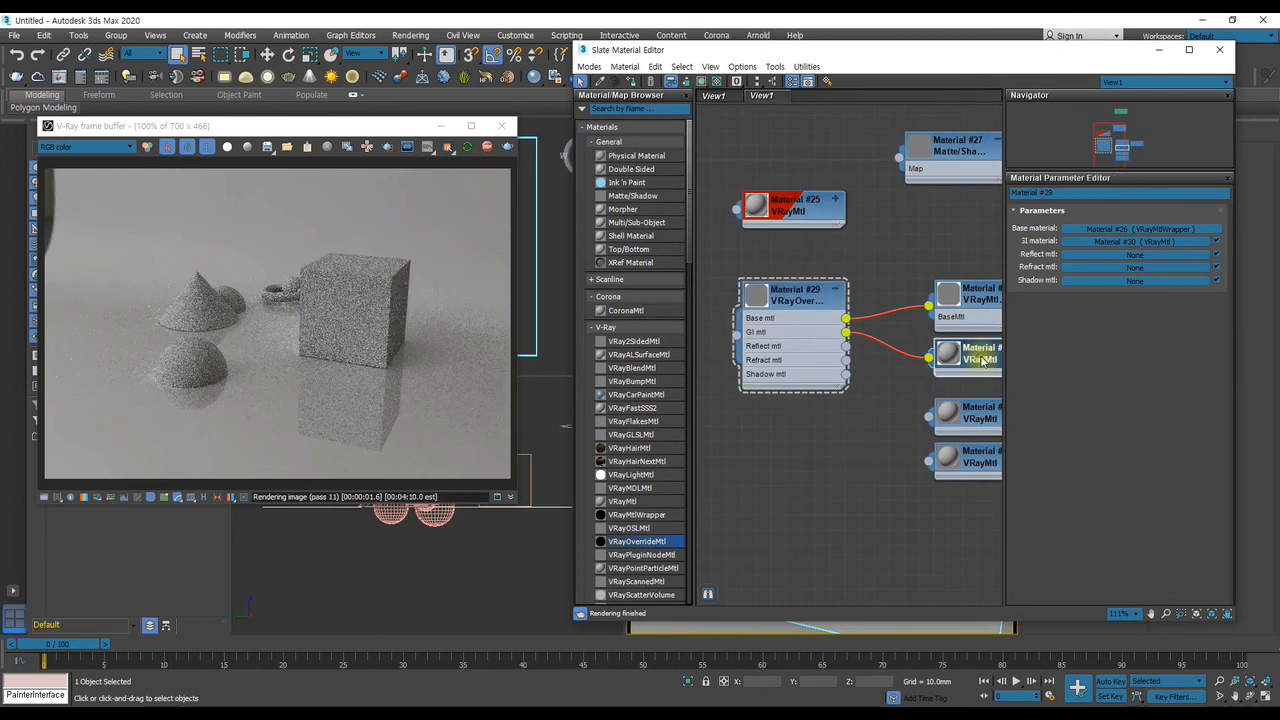
click(1087, 229)
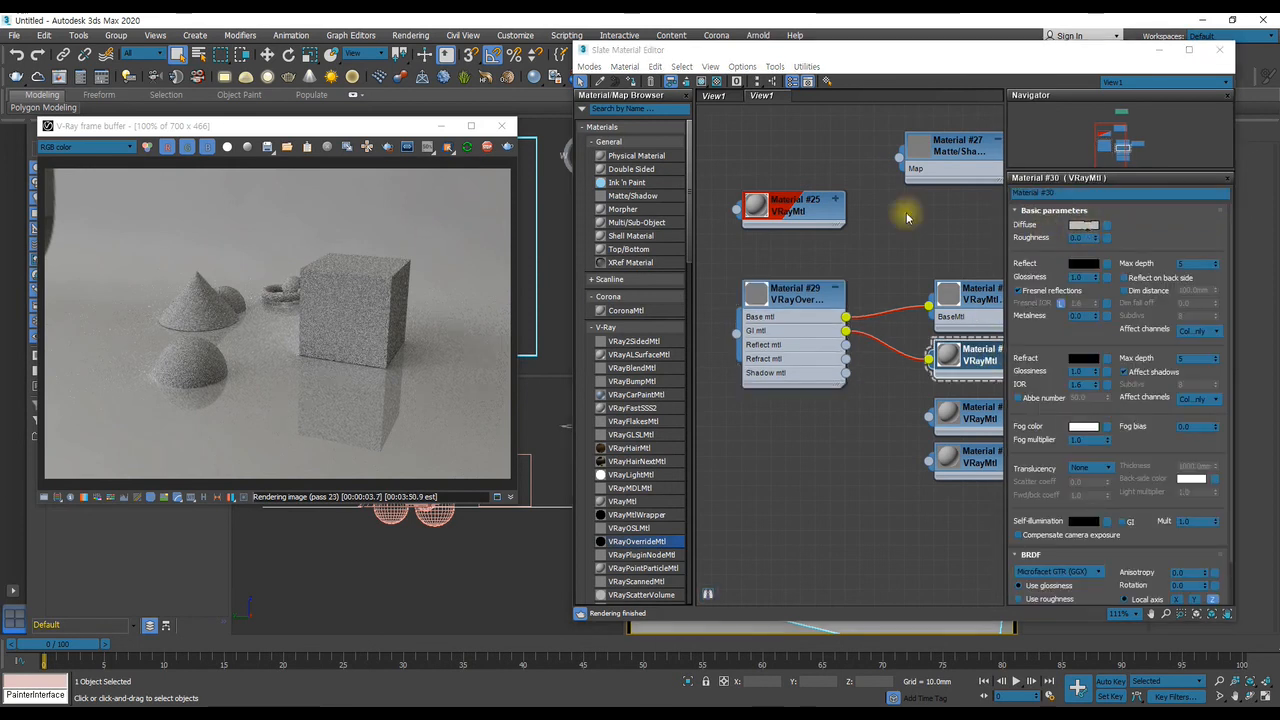
drag(878, 293, 878, 253)
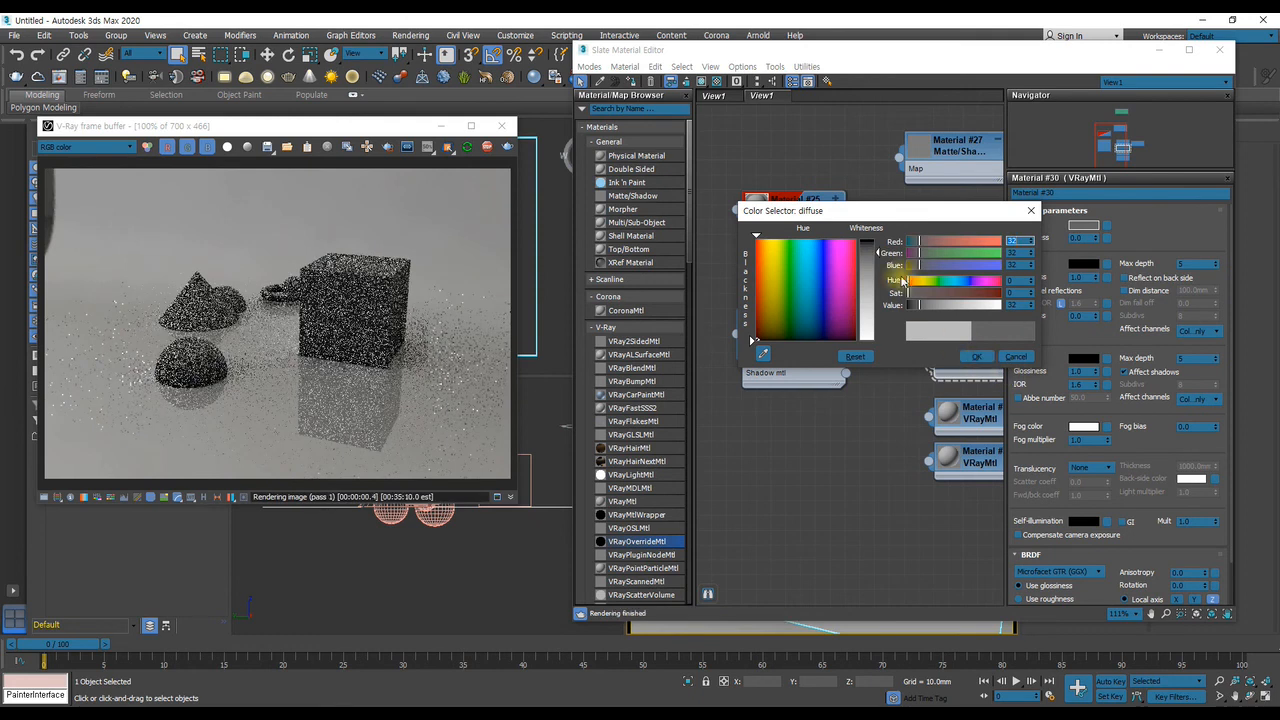
drag(879, 254, 879, 244)
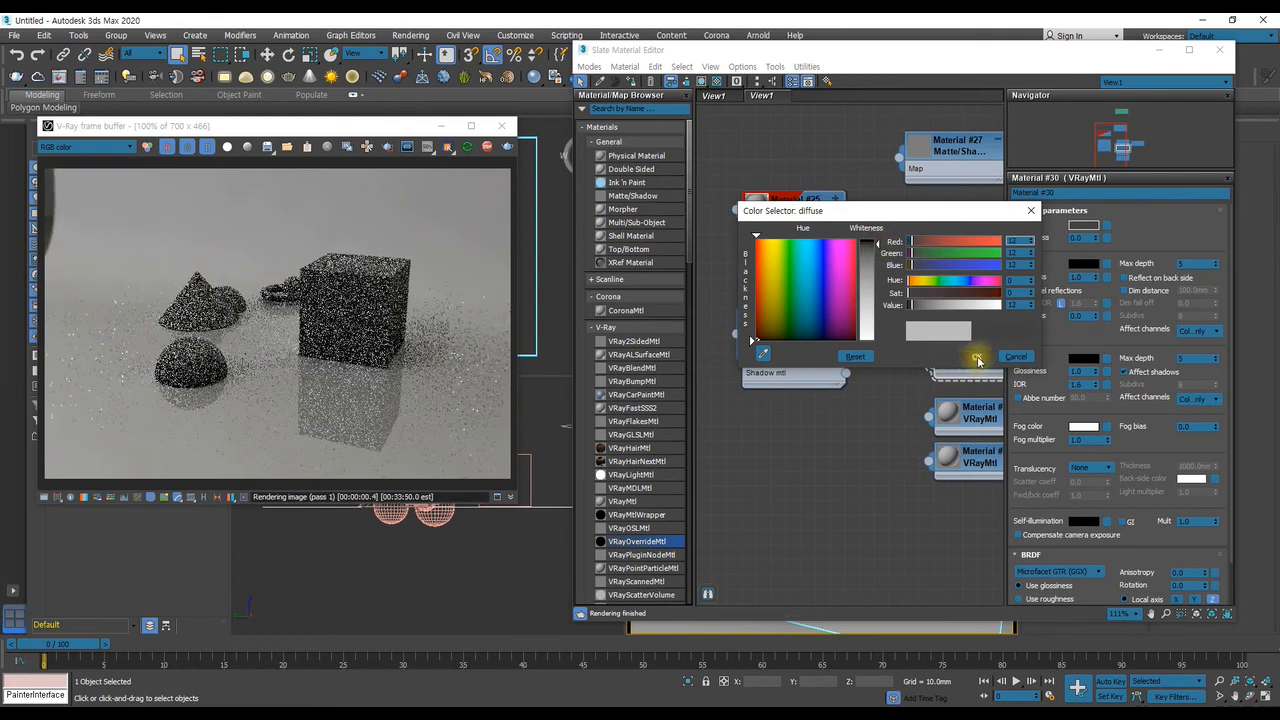
click(975, 357)
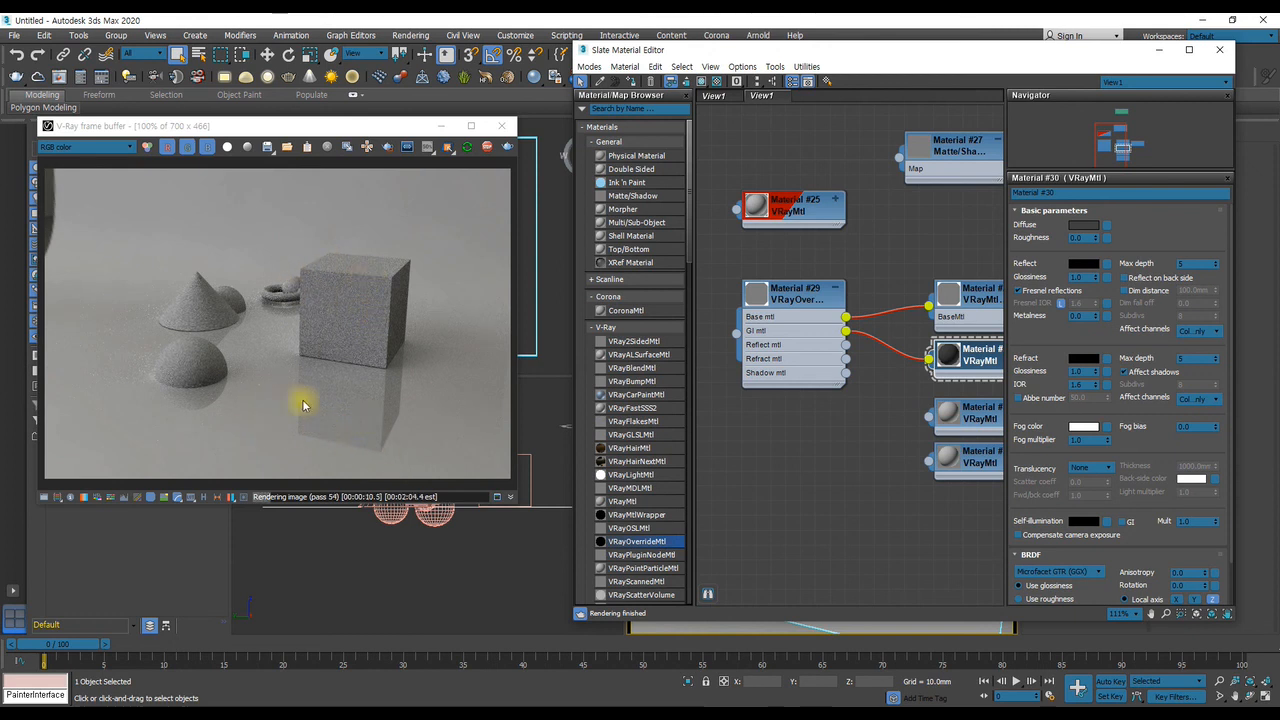
Set the GI material's (Material #30) diffuse color to a neutral grey with a value of 77
click(1083, 224)
drag(877, 246, 876, 289)
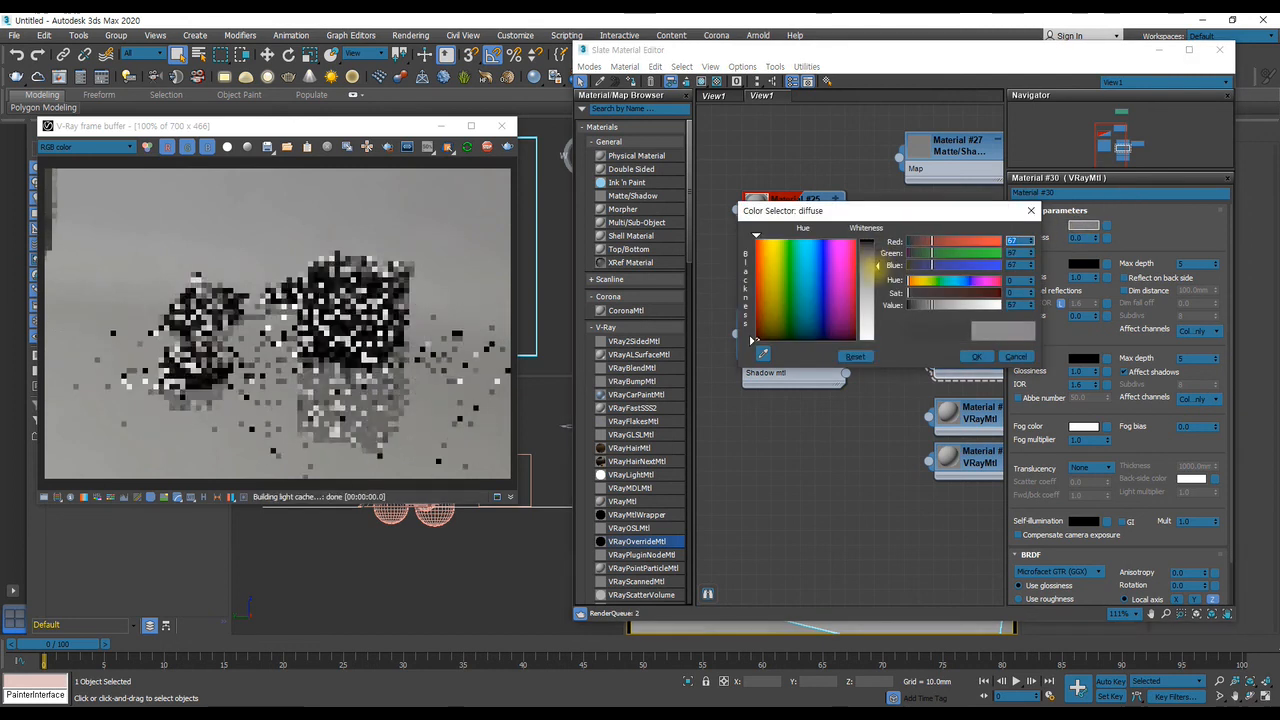
click(974, 357)
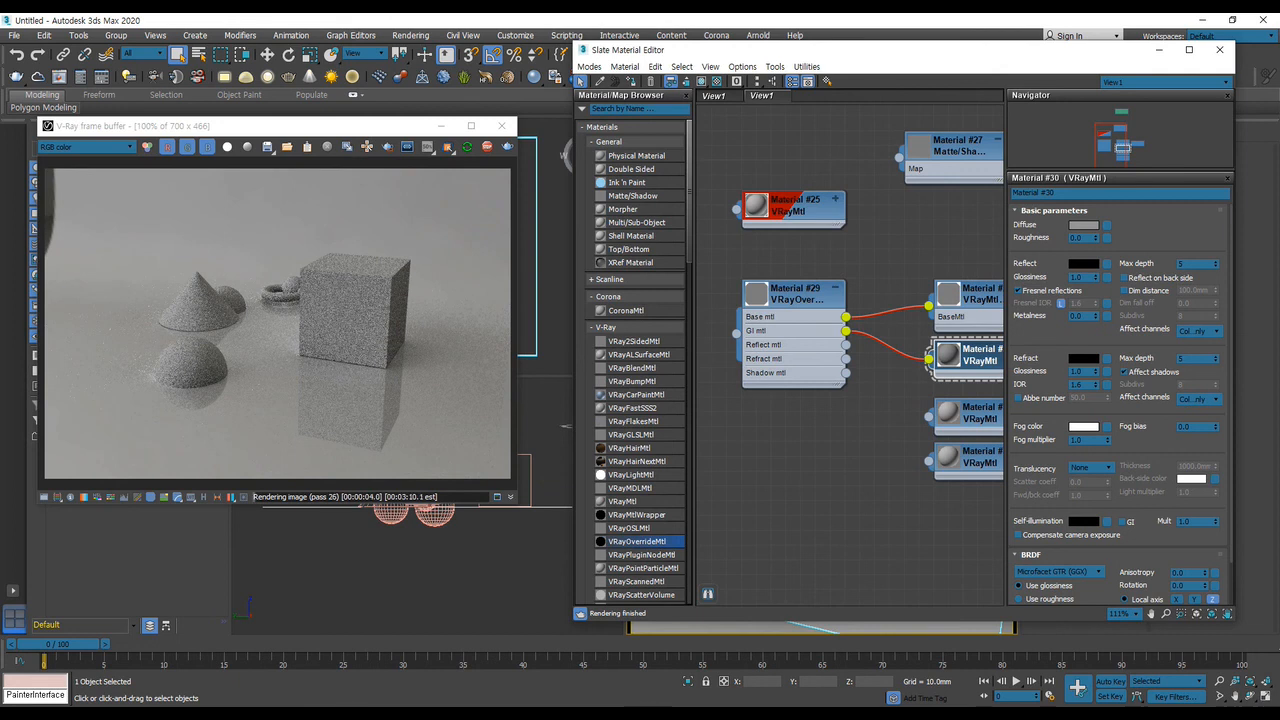
Change the diffuse color of the unconnected VRayMtl Material #31 to blue
middle_drag(945, 449, 862, 441)
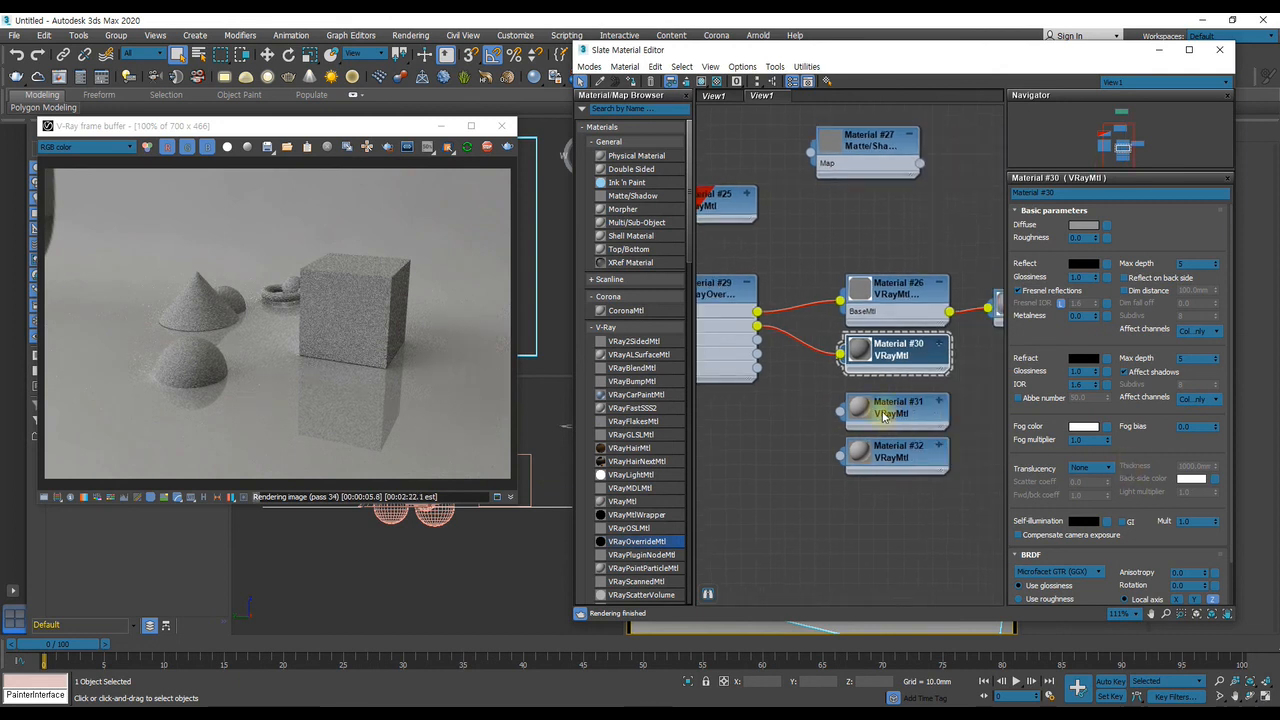
middle_drag(771, 386, 817, 404)
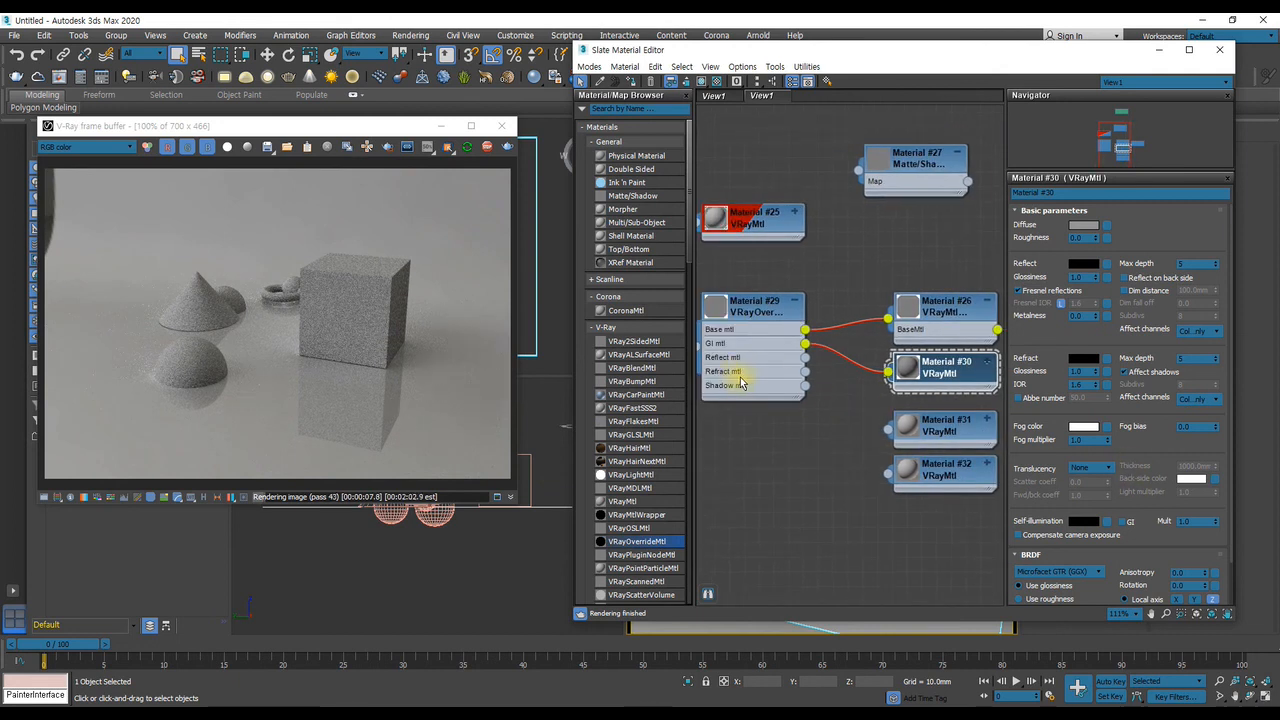
click(946, 425)
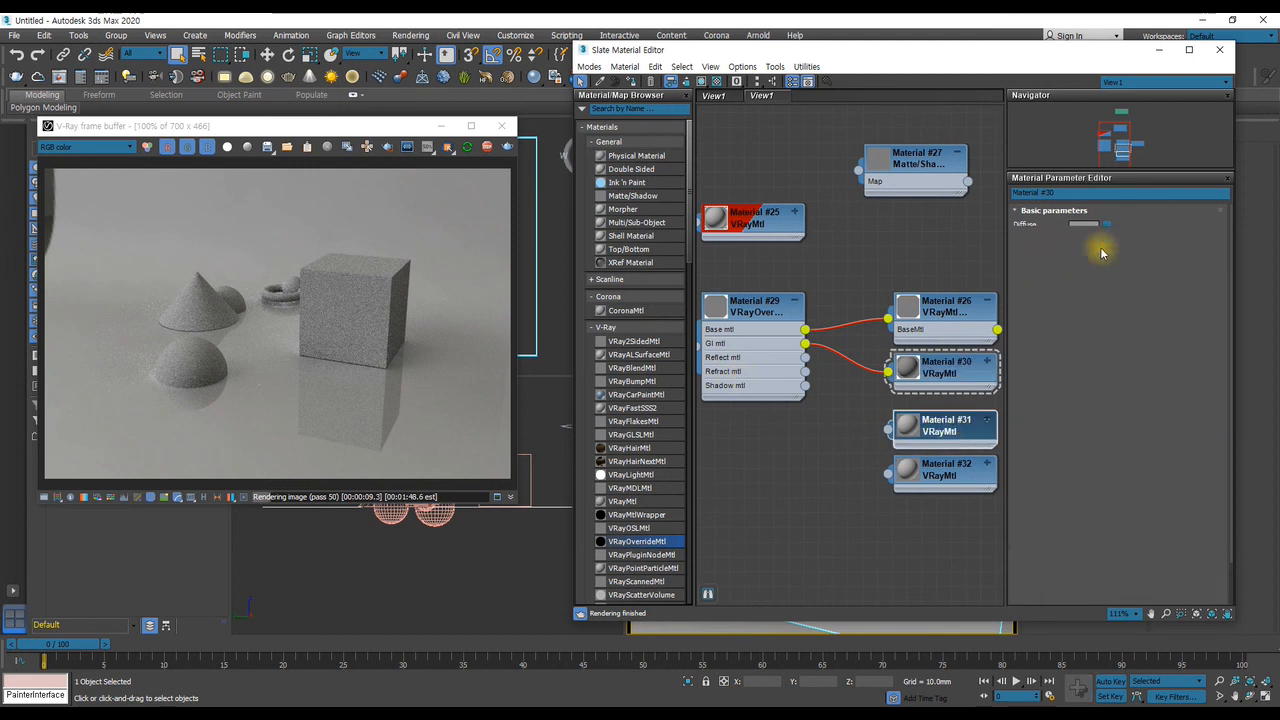
click(1083, 225)
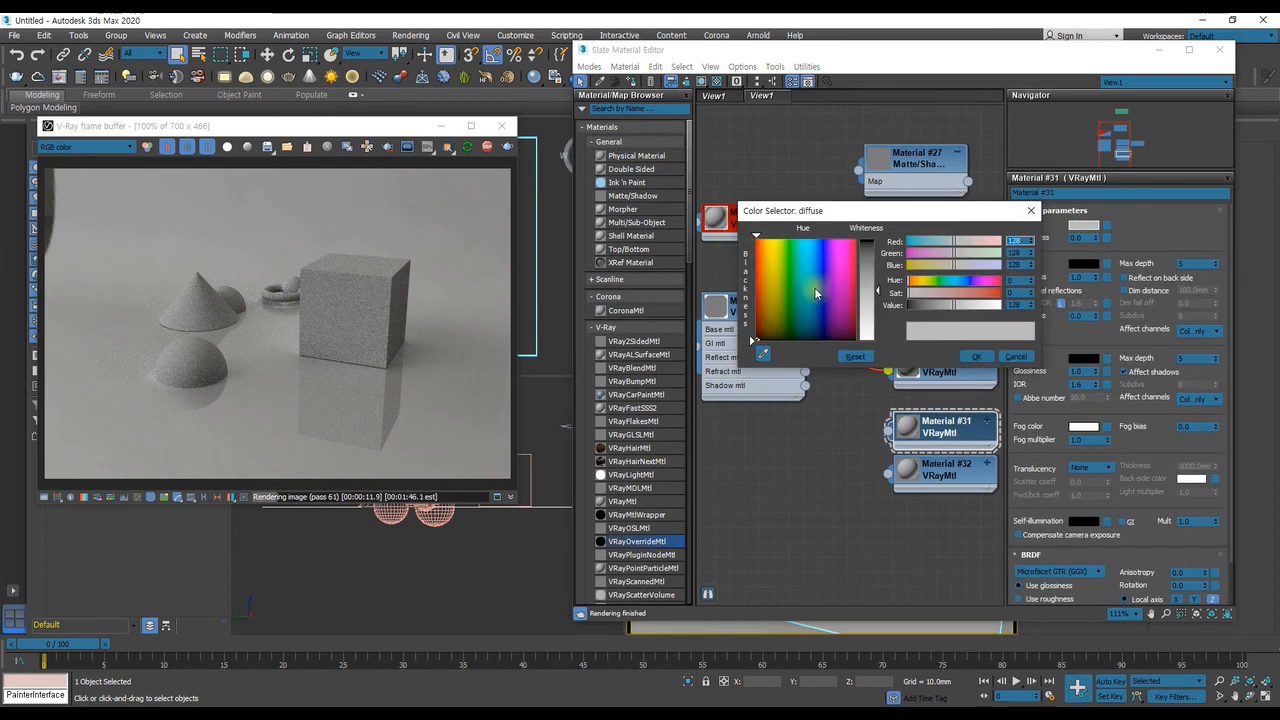
drag(816, 291, 817, 241)
drag(879, 290, 823, 244)
click(978, 357)
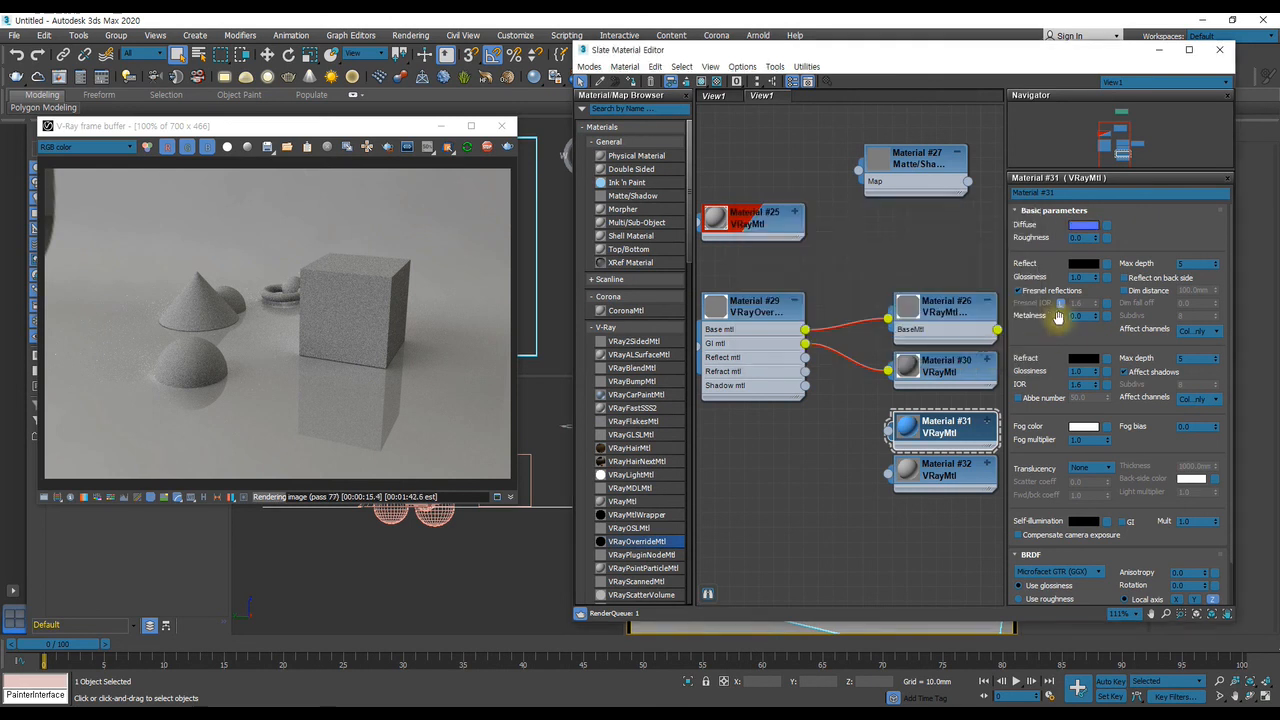
Move Material #32 out of the way and connect the blue Material #31 to the override's Reflect mtl input
double_click(950, 478)
drag(952, 481, 843, 570)
drag(939, 437, 805, 357)
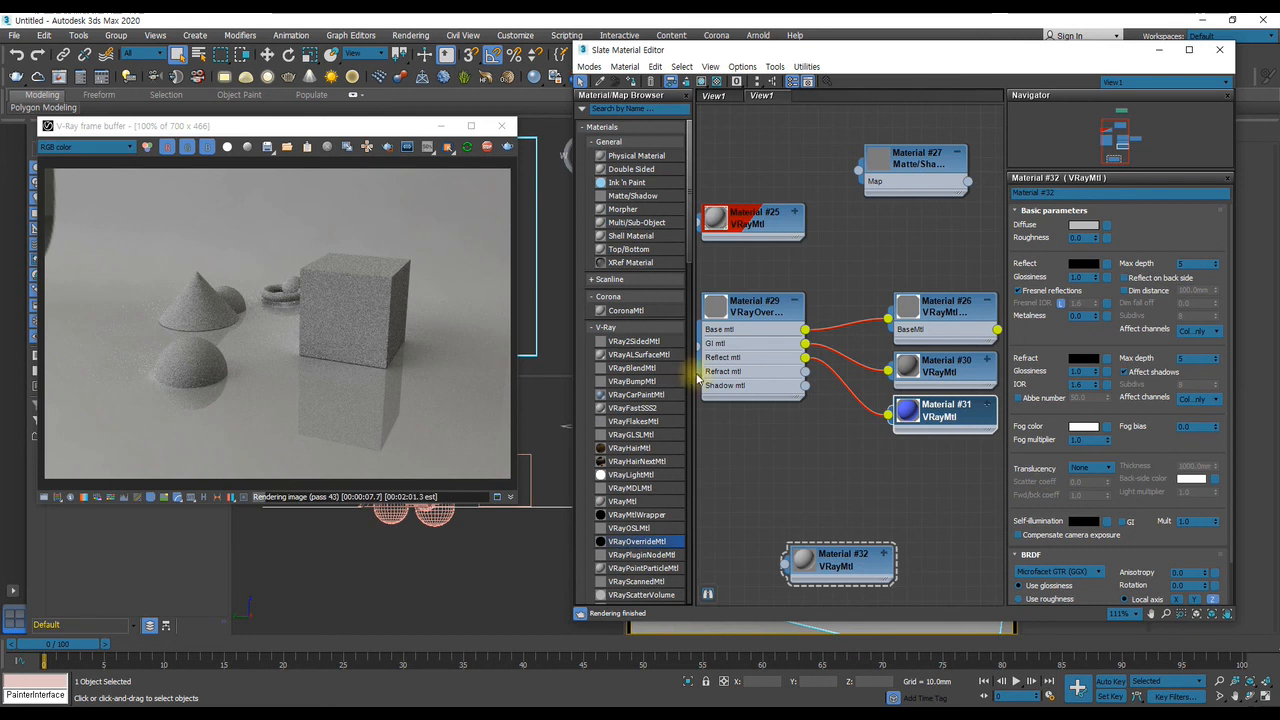
Make the primitives' VRayMtl (Material #25) reflective by setting its reflection color to pure white (255)
middle_drag(766, 368, 792, 425)
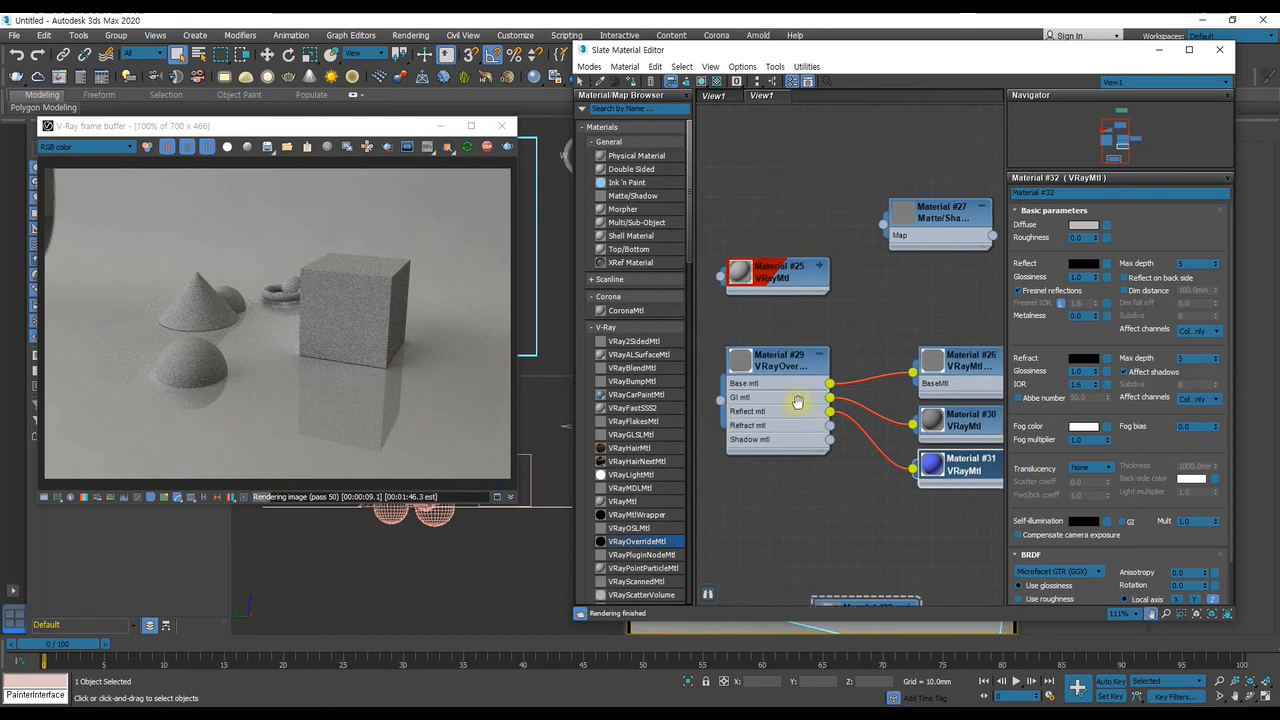
double_click(777, 286)
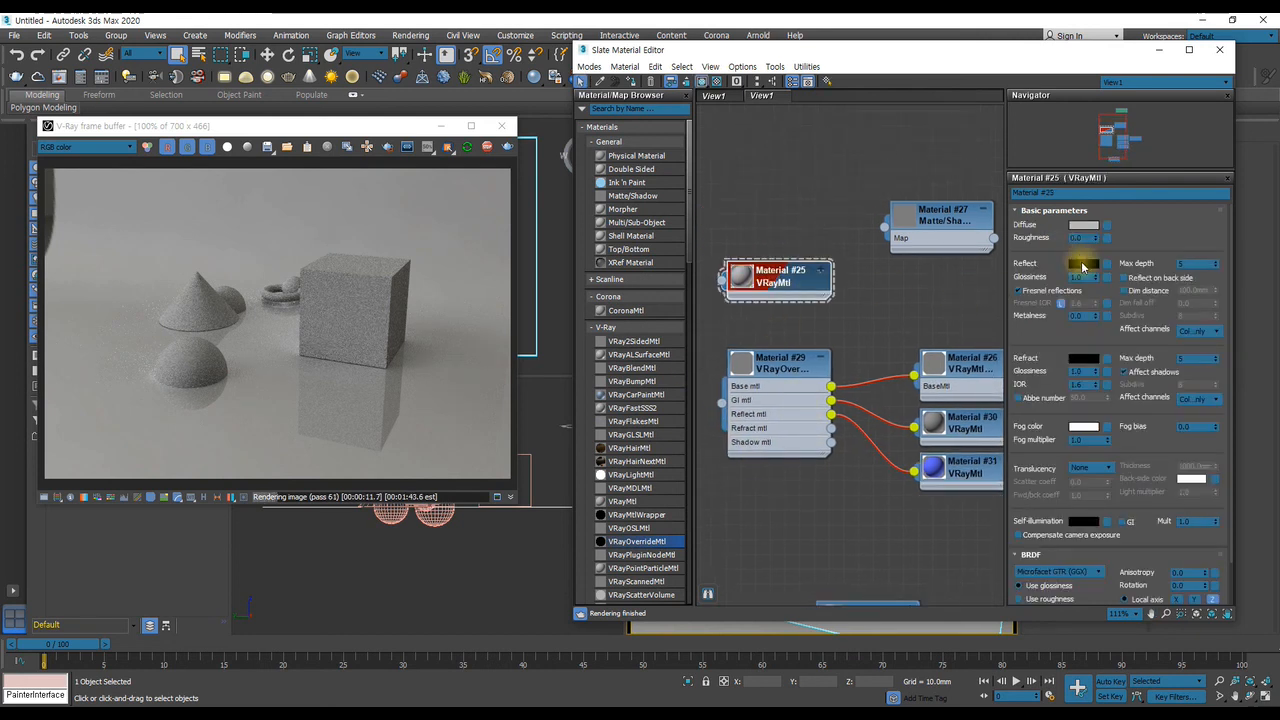
click(1084, 263)
drag(877, 240, 880, 346)
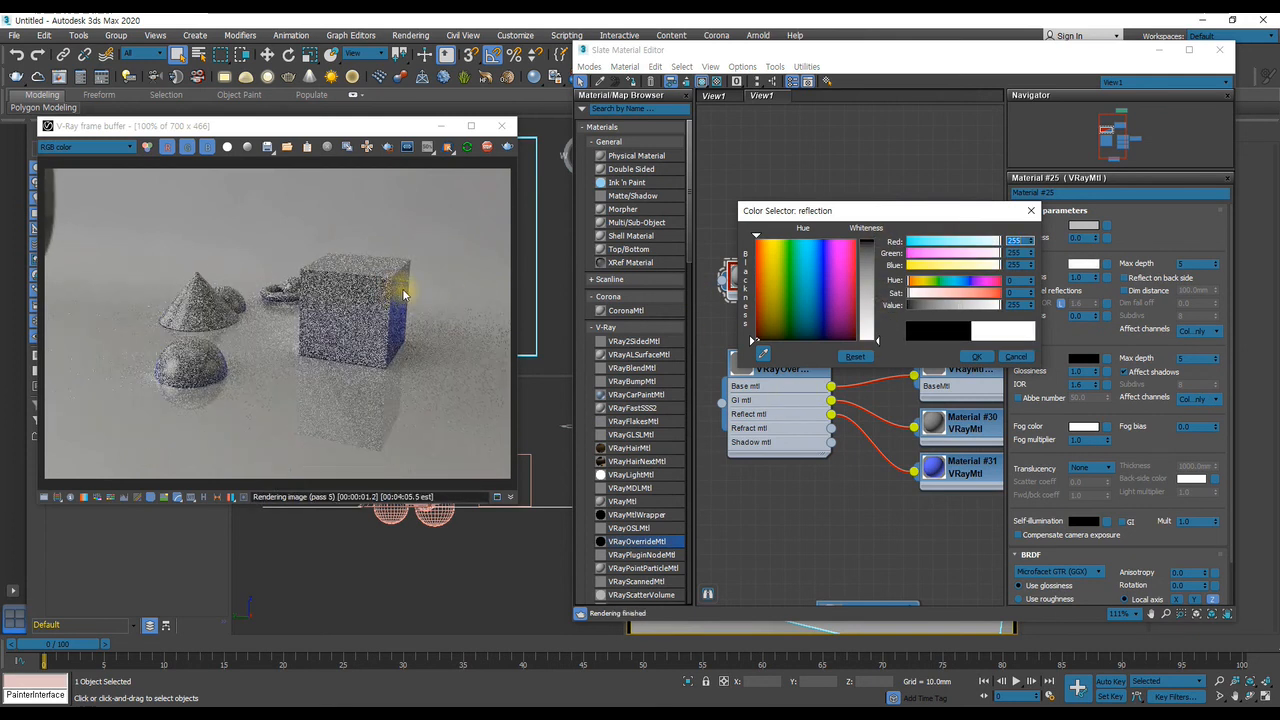
click(978, 358)
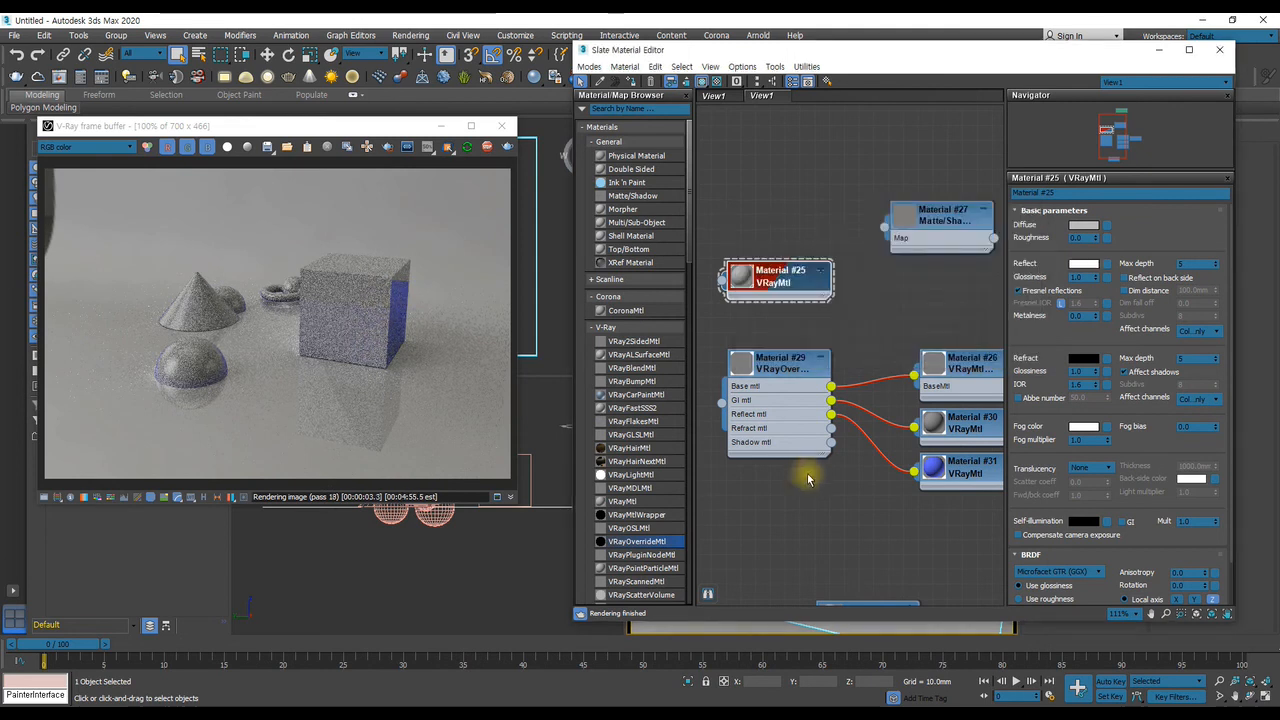
Disconnect the blue Material #31 from the VRayOverrideMtl's Reflect mtl input
middle_drag(870, 590, 870, 404)
middle_drag(940, 297, 862, 337)
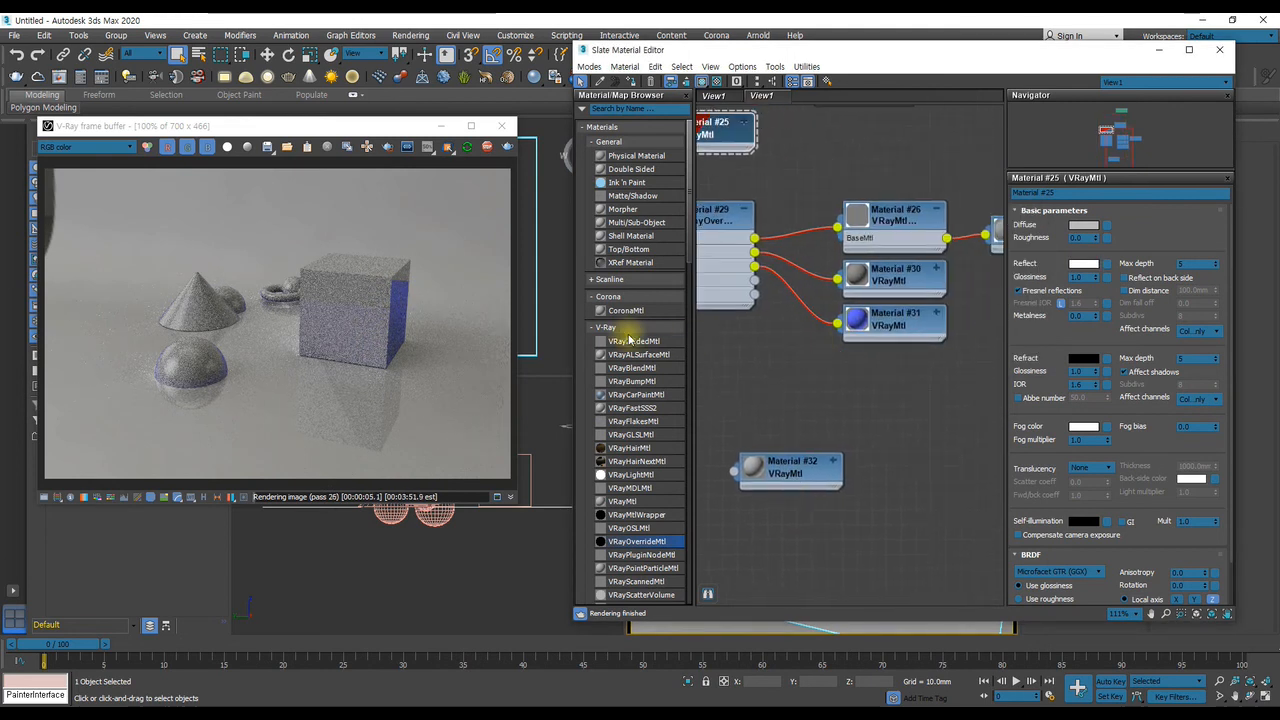
middle_drag(777, 346, 846, 431)
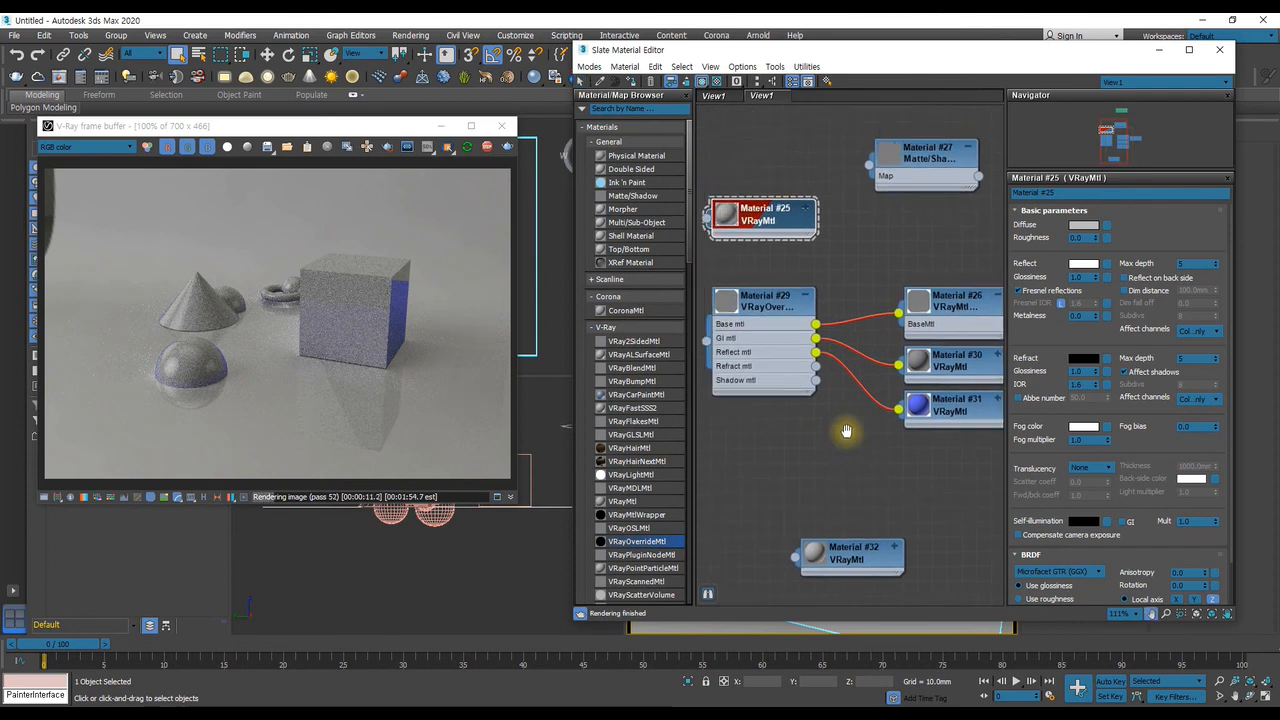
drag(816, 352, 848, 428)
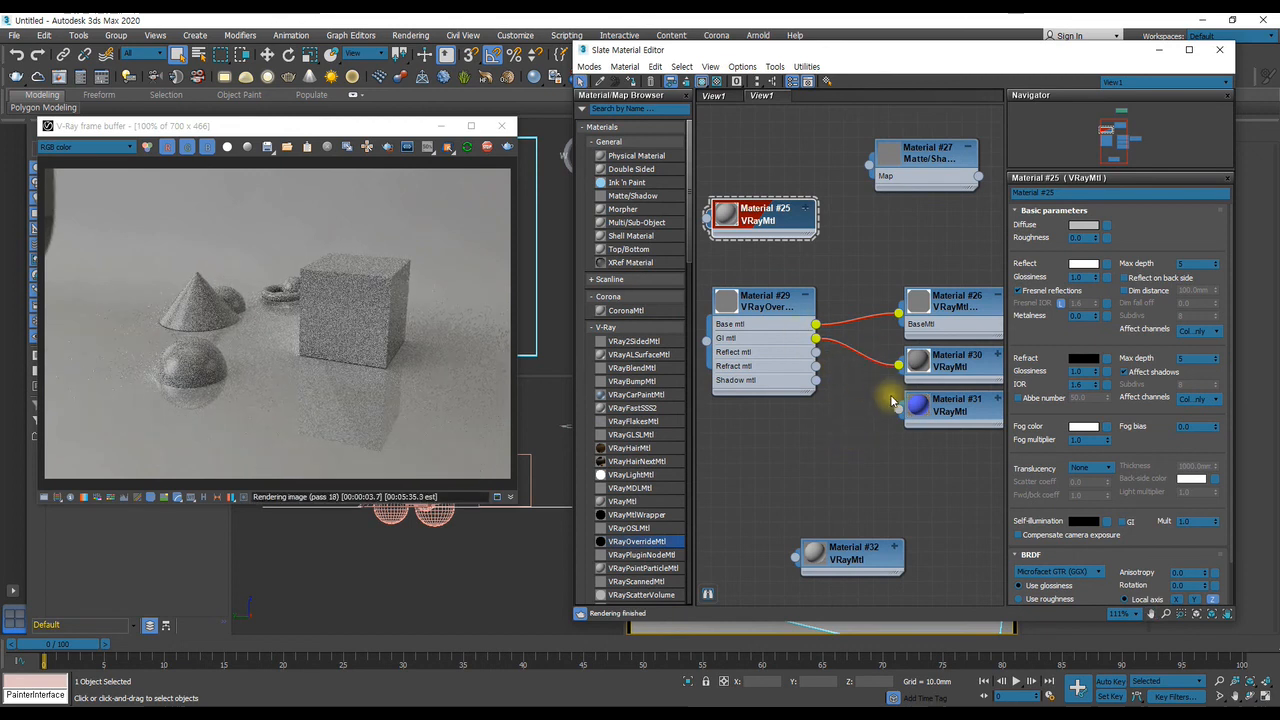
Try a light red diffuse color (228, 77, 77) on the GI material, Material #30, and discard it
double_click(952, 360)
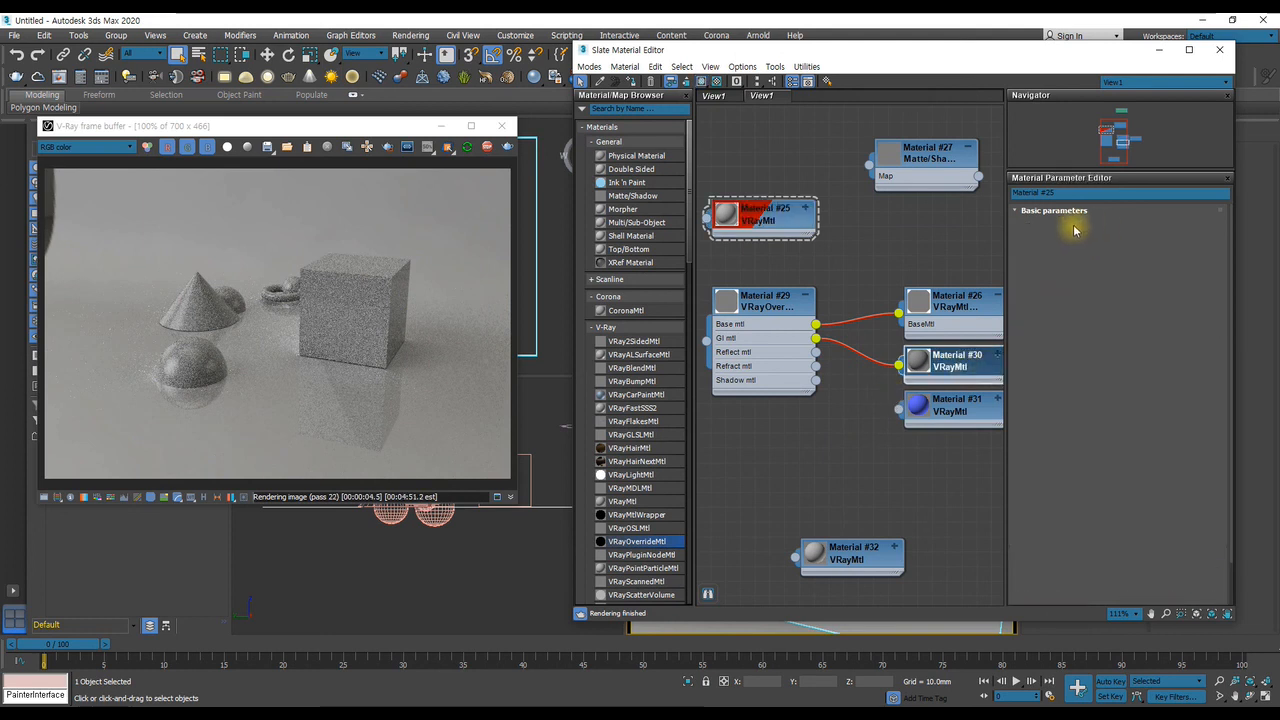
click(1083, 225)
drag(752, 340, 752, 254)
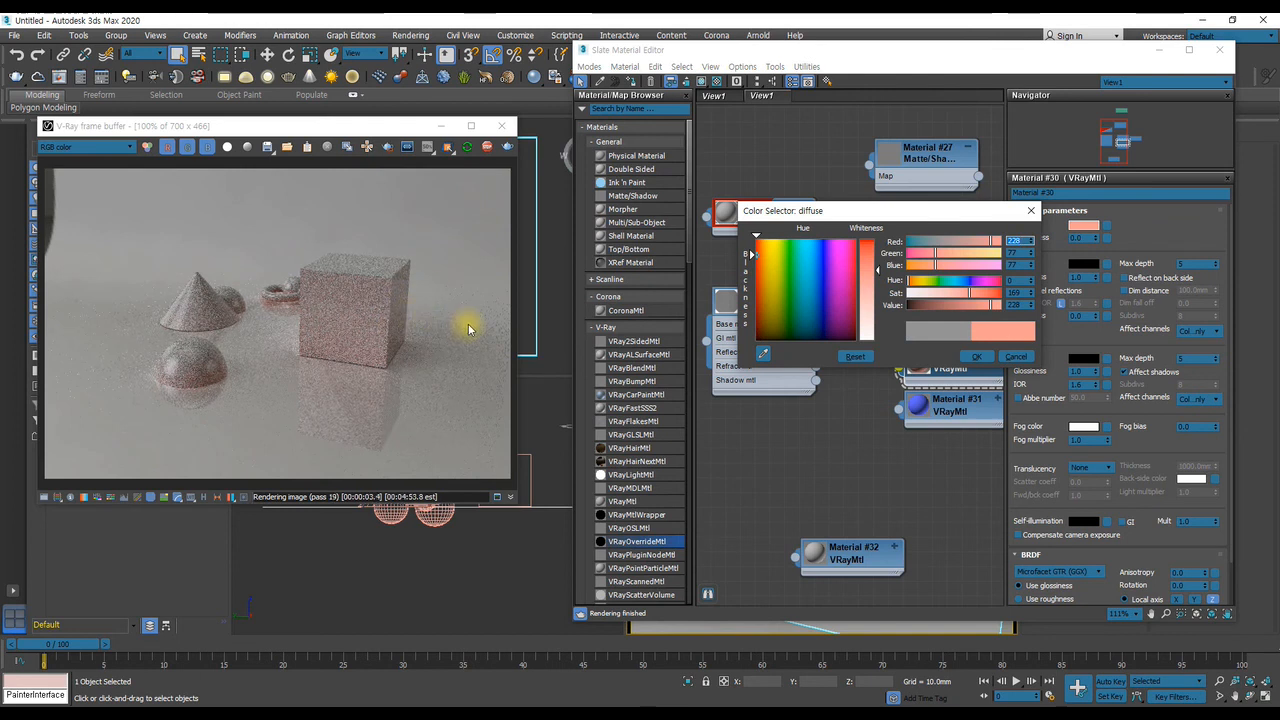
click(1010, 358)
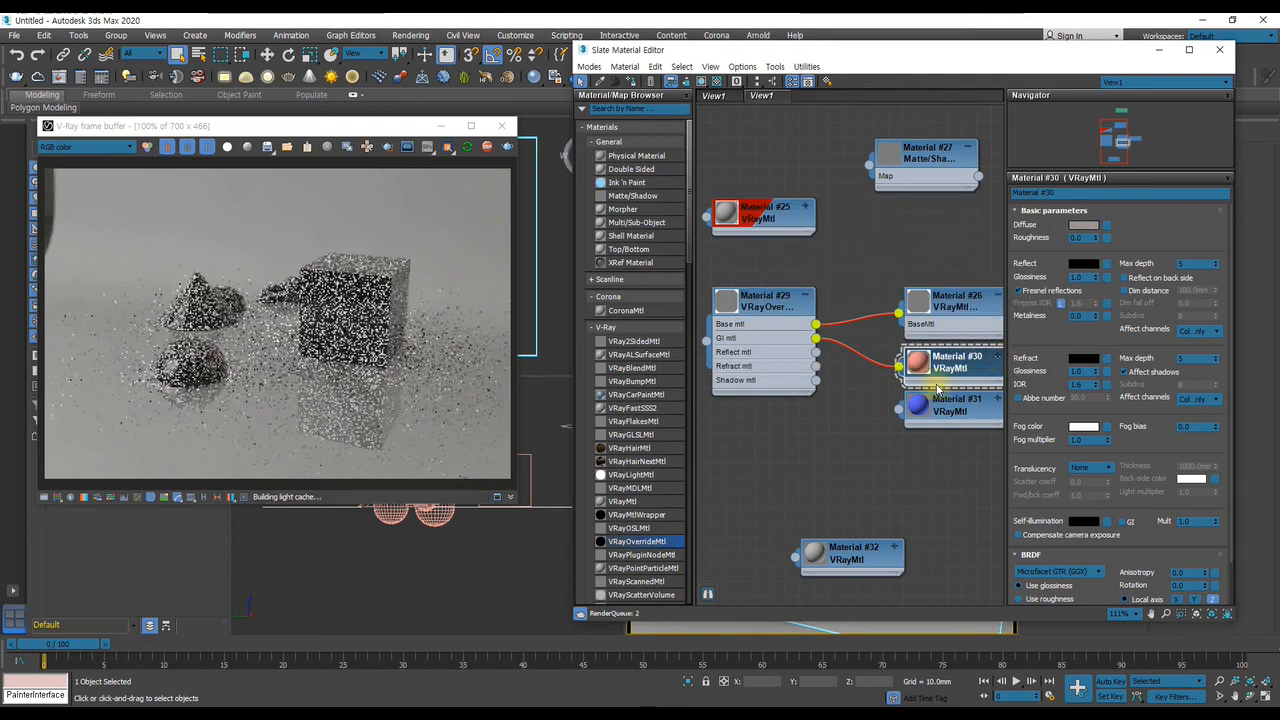
Reconnect the blue Material #31 as the override's Reflect material and try a pink diffuse color (203, 32, 177) on it
click(916, 408)
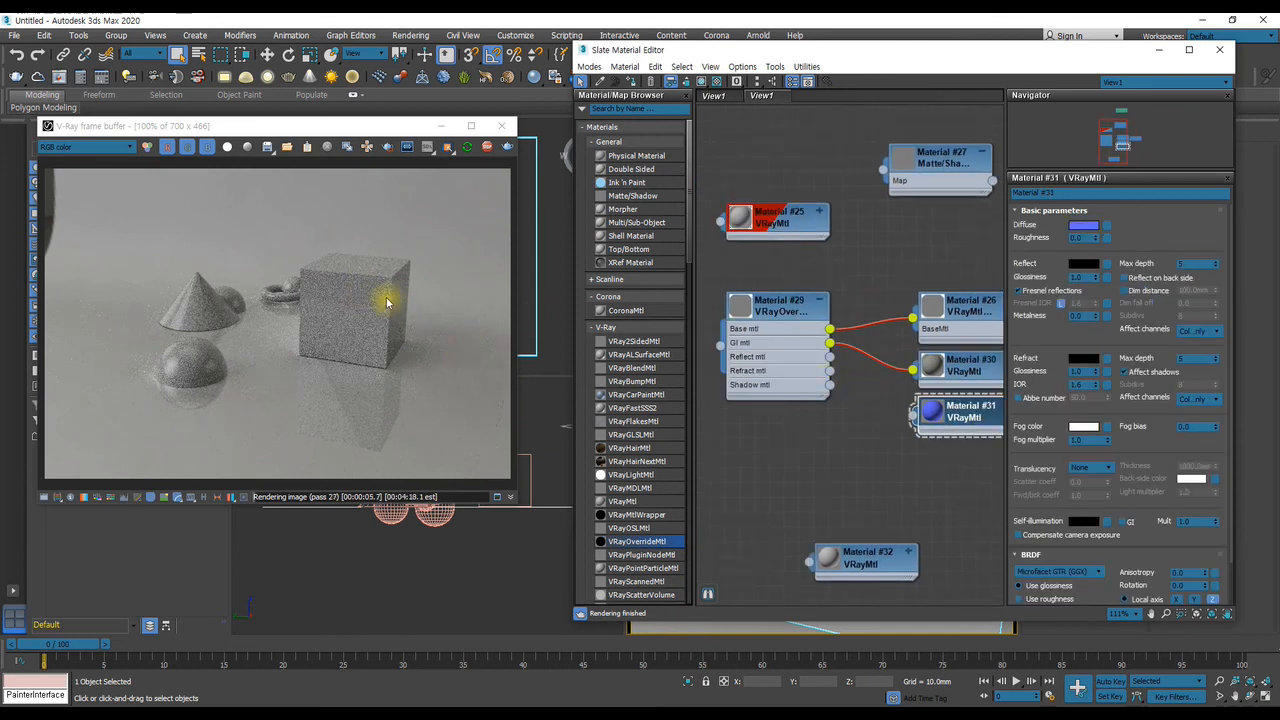
drag(920, 418, 801, 356)
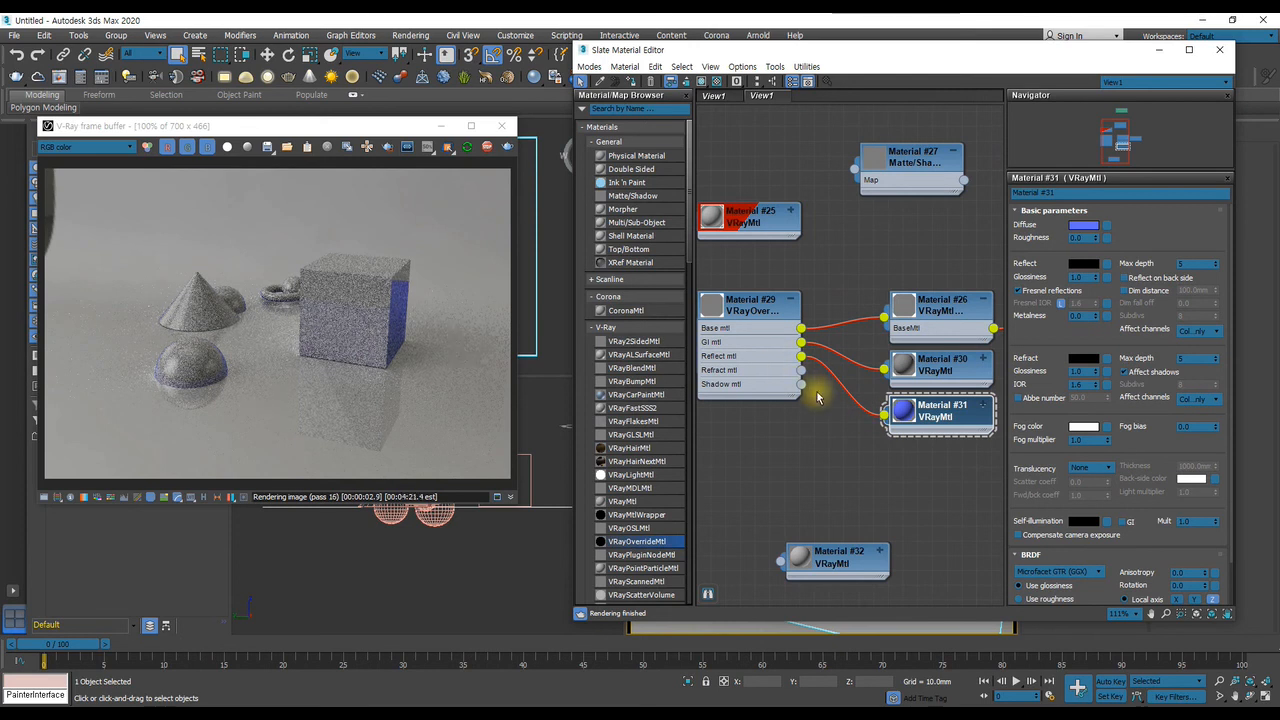
click(1083, 225)
mouse_move(845, 262)
mouse_down()
mouse_move(855, 305)
mouse_move(816, 289)
mouse_move(842, 264)
mouse_up()
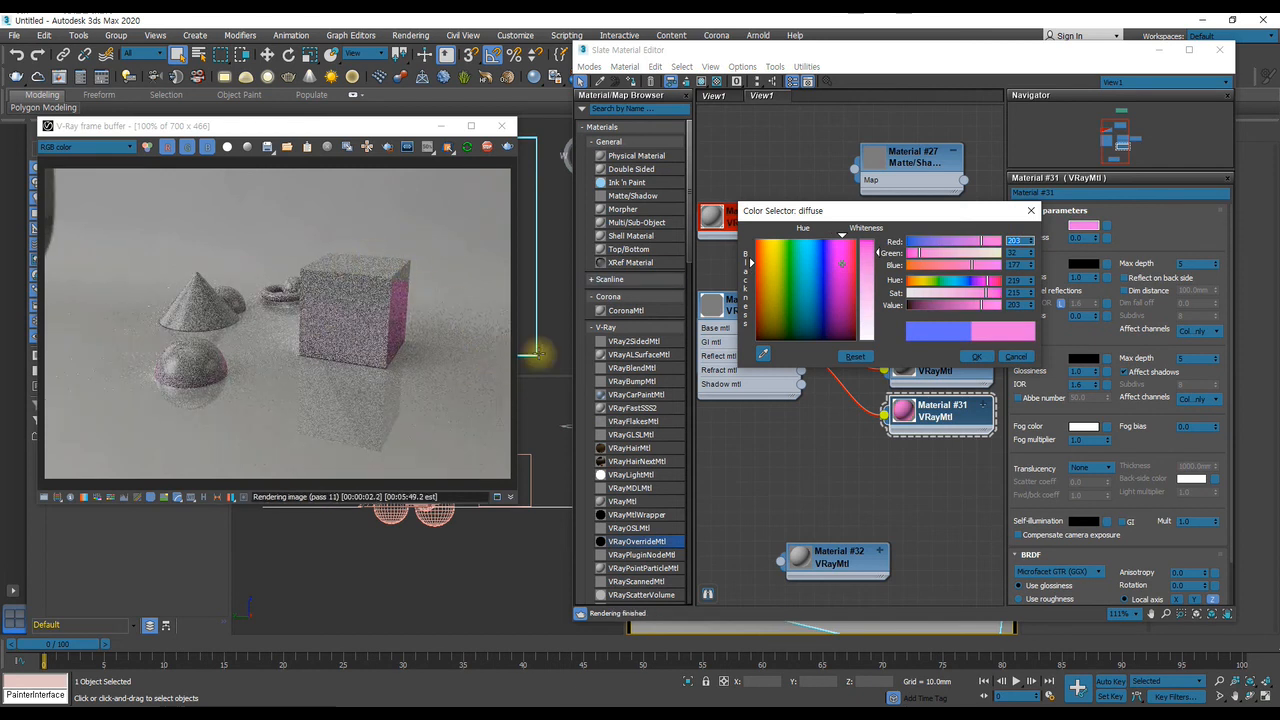
click(1015, 357)
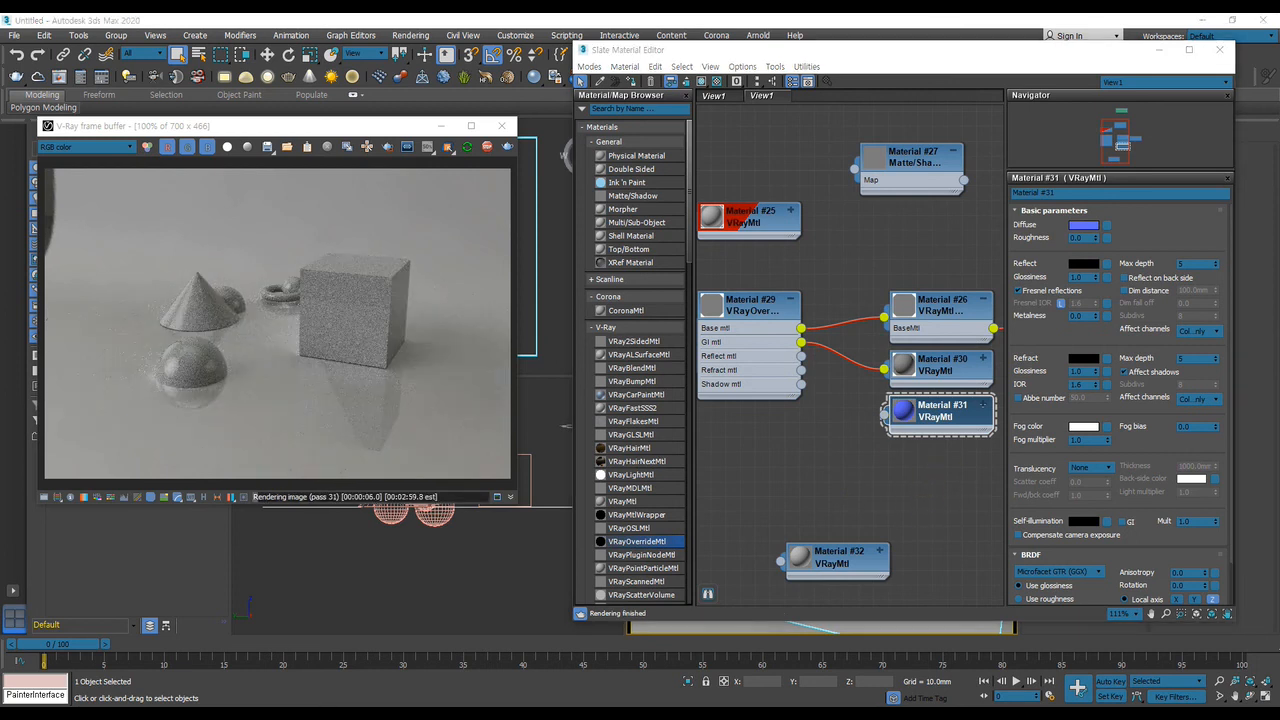
Clear the material editor away and orbit the Perspective view to look down on the primitives with the box at the back
drag(877, 59, 1279, 90)
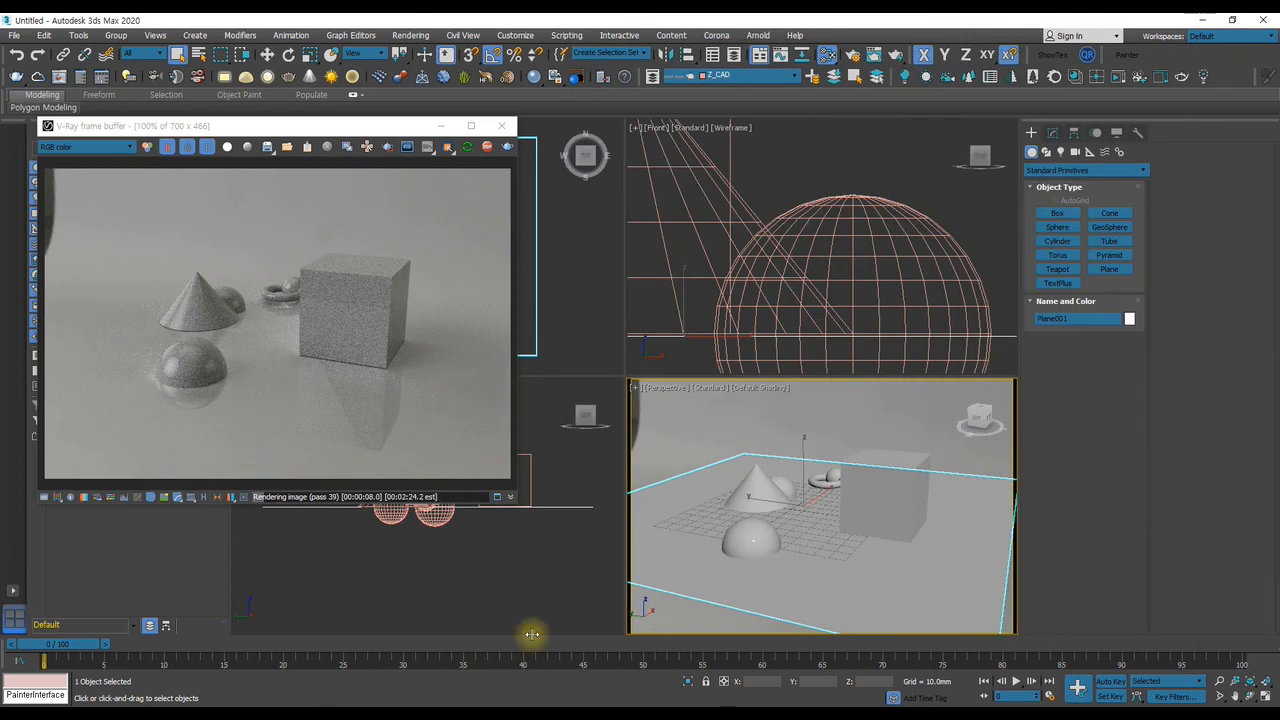
alt+middle_drag(794, 504, 766, 514)
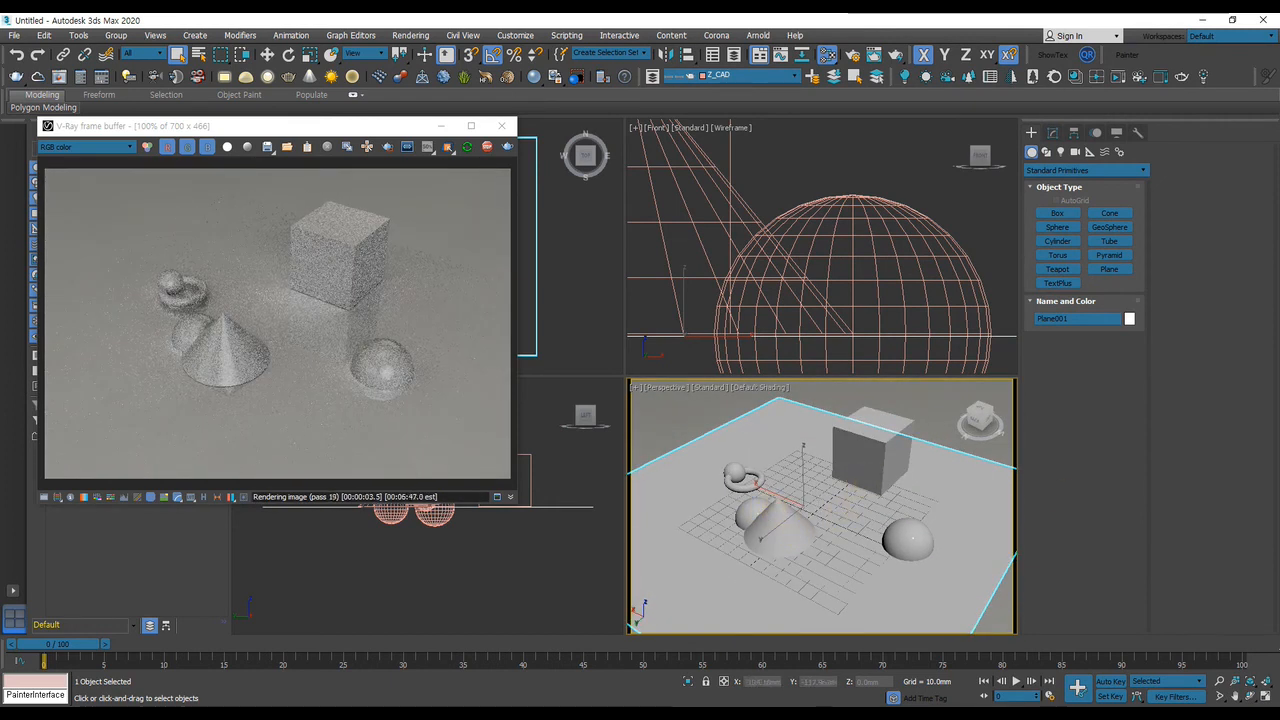
Show the VRayMtlWrapper (Material #26) parameters and assign the wrapper directly to the selected ground plane for comparison
key(m)
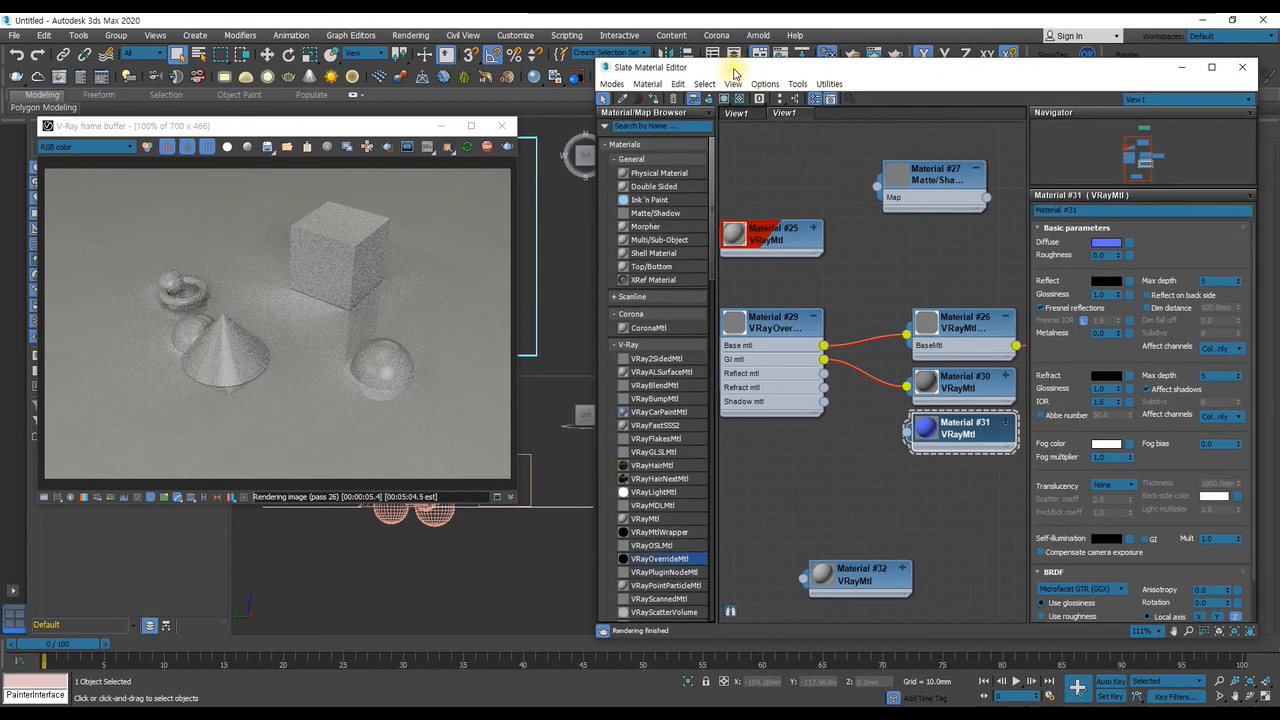
double_click(898, 343)
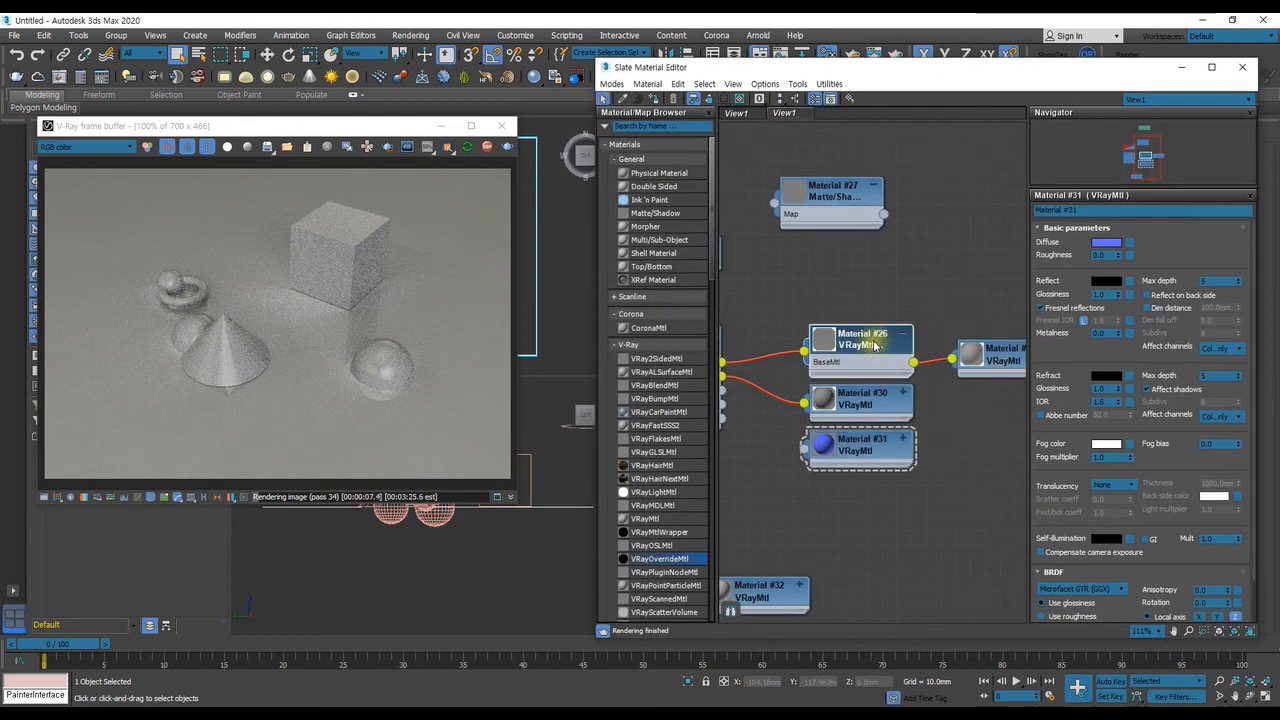
click(655, 101)
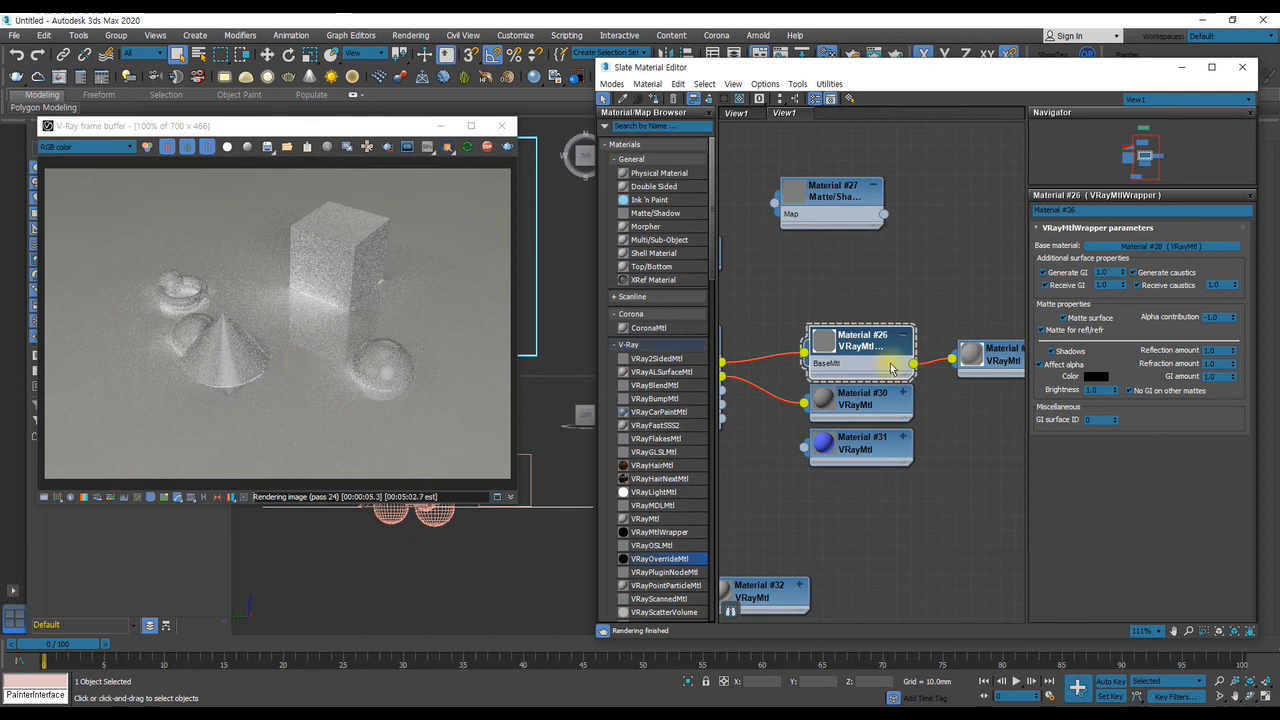
Assign the VRayOverrideMtl (Material #29) back to the selected ground plane
middle_drag(797, 341, 945, 329)
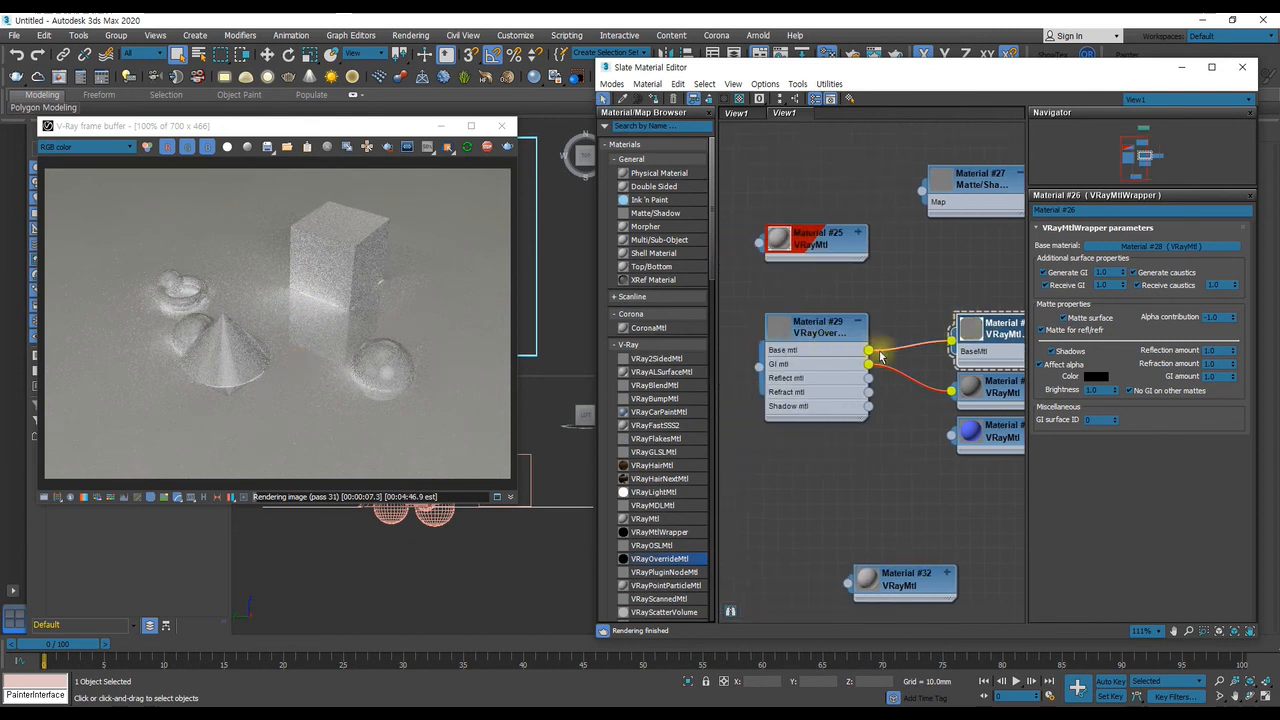
click(814, 333)
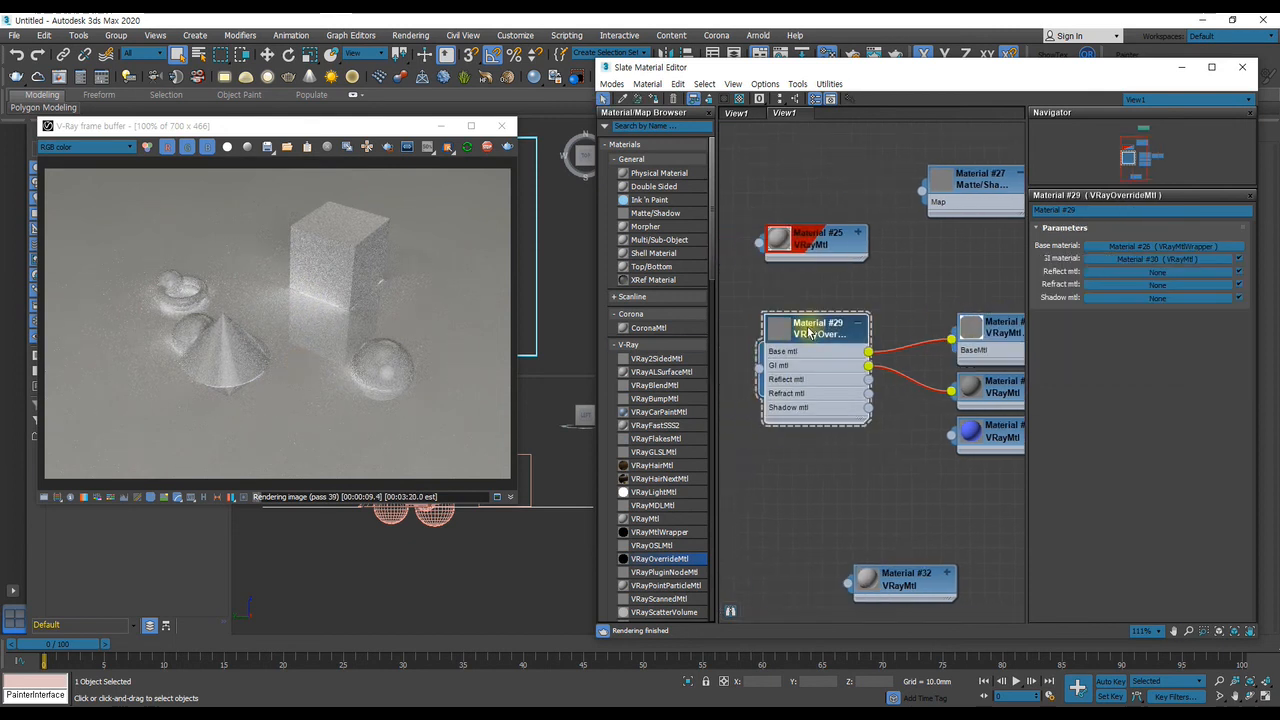
click(651, 101)
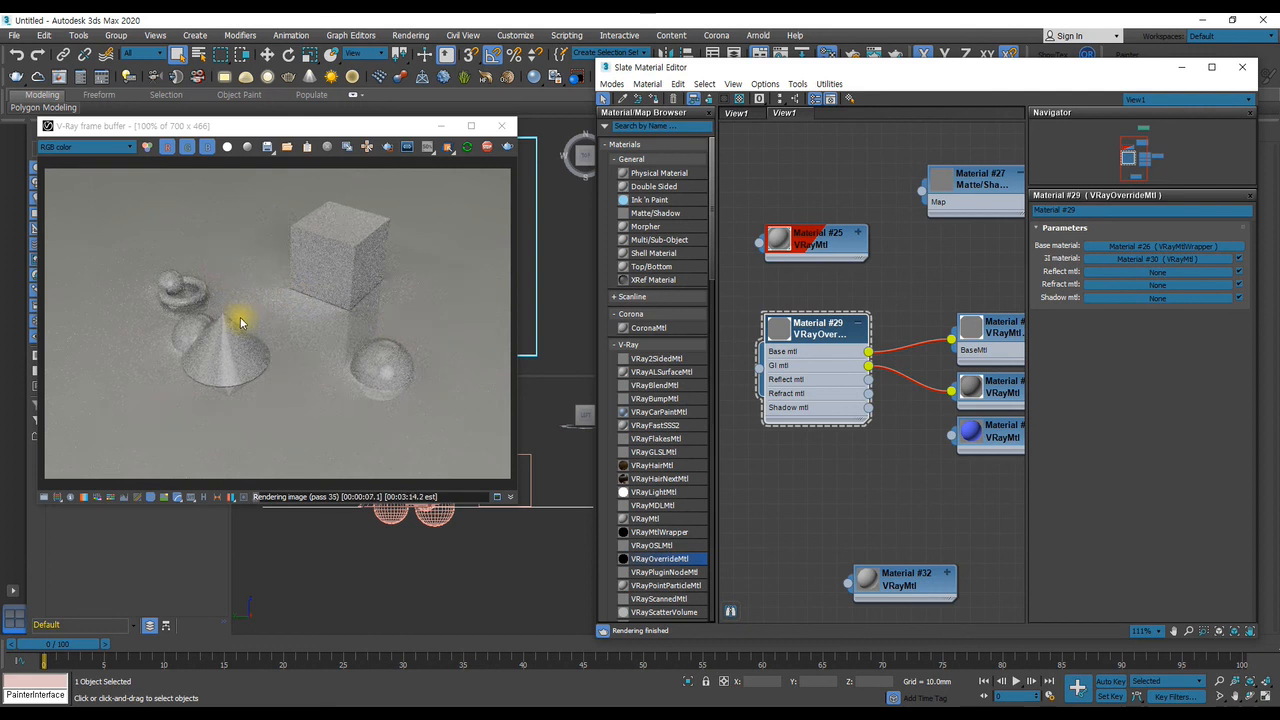
Try Material #28 as the VRayOverrideMtl's GI material and reconnect Material #30 in its place
scroll(927, 411, down, 1)
middle_drag(927, 411, 847, 437)
drag(1001, 378, 785, 394)
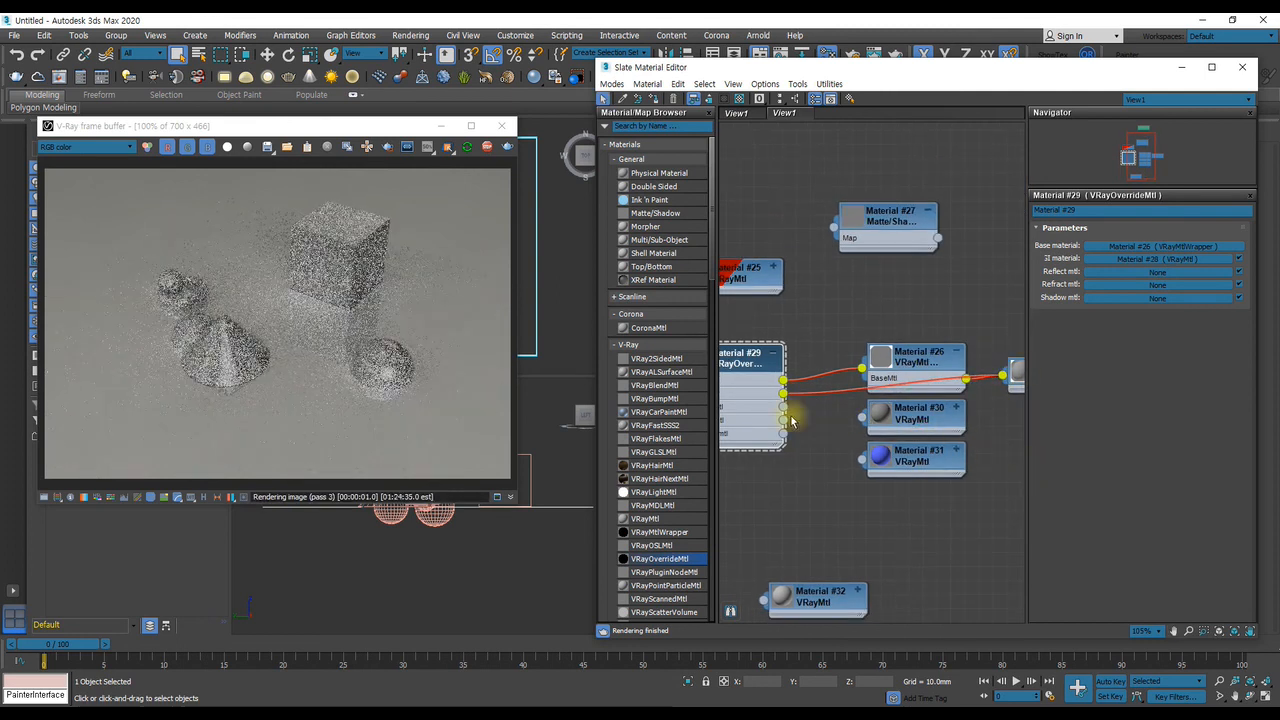
middle_drag(820, 395, 1012, 397)
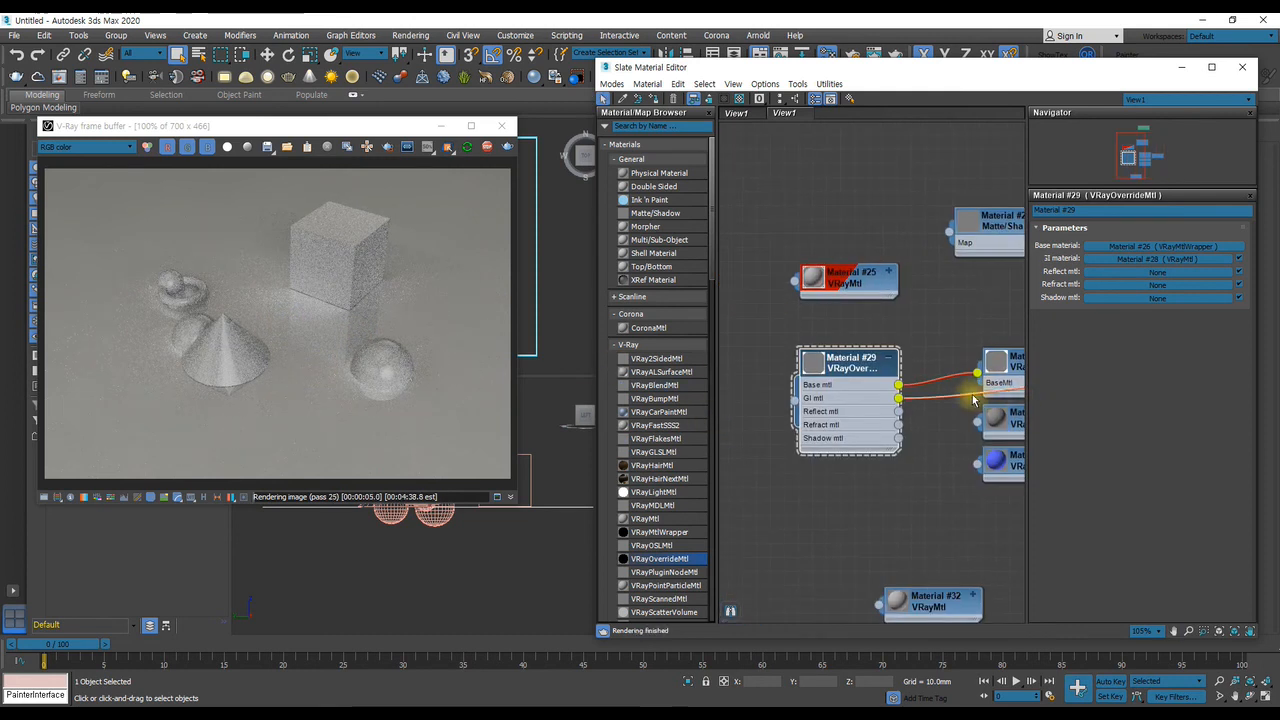
drag(920, 412, 899, 399)
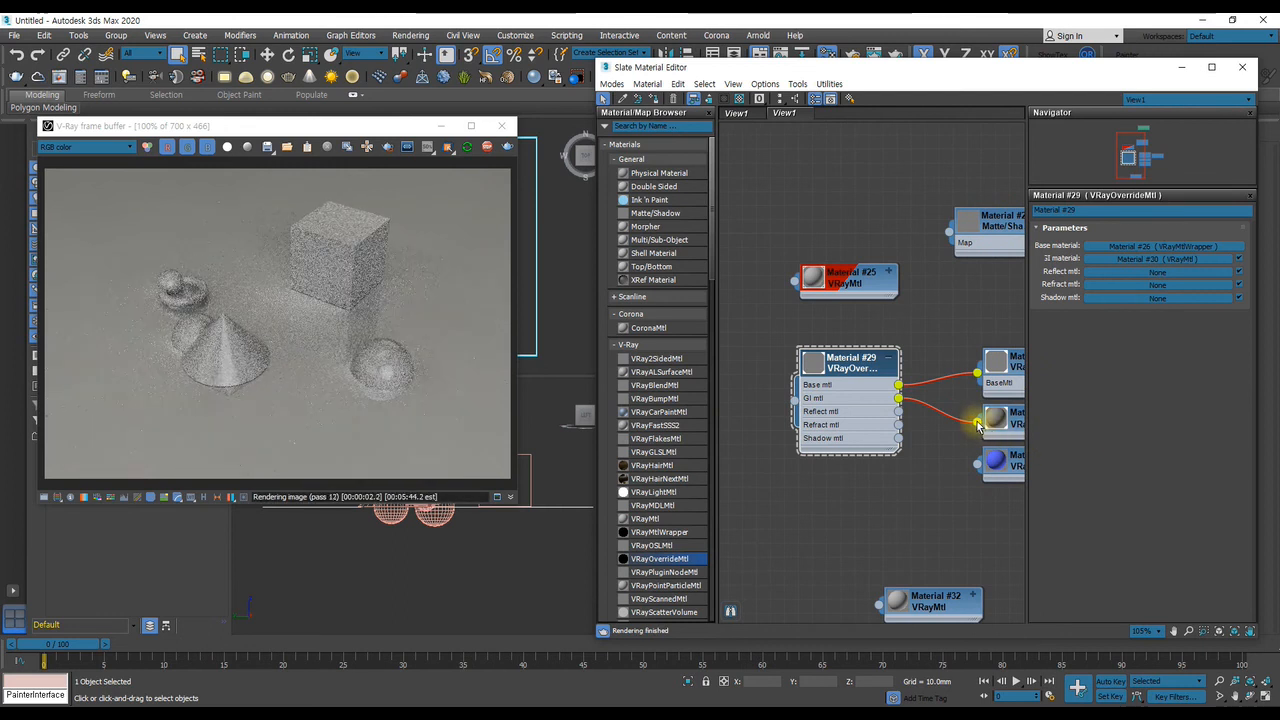
middle_drag(908, 421, 813, 401)
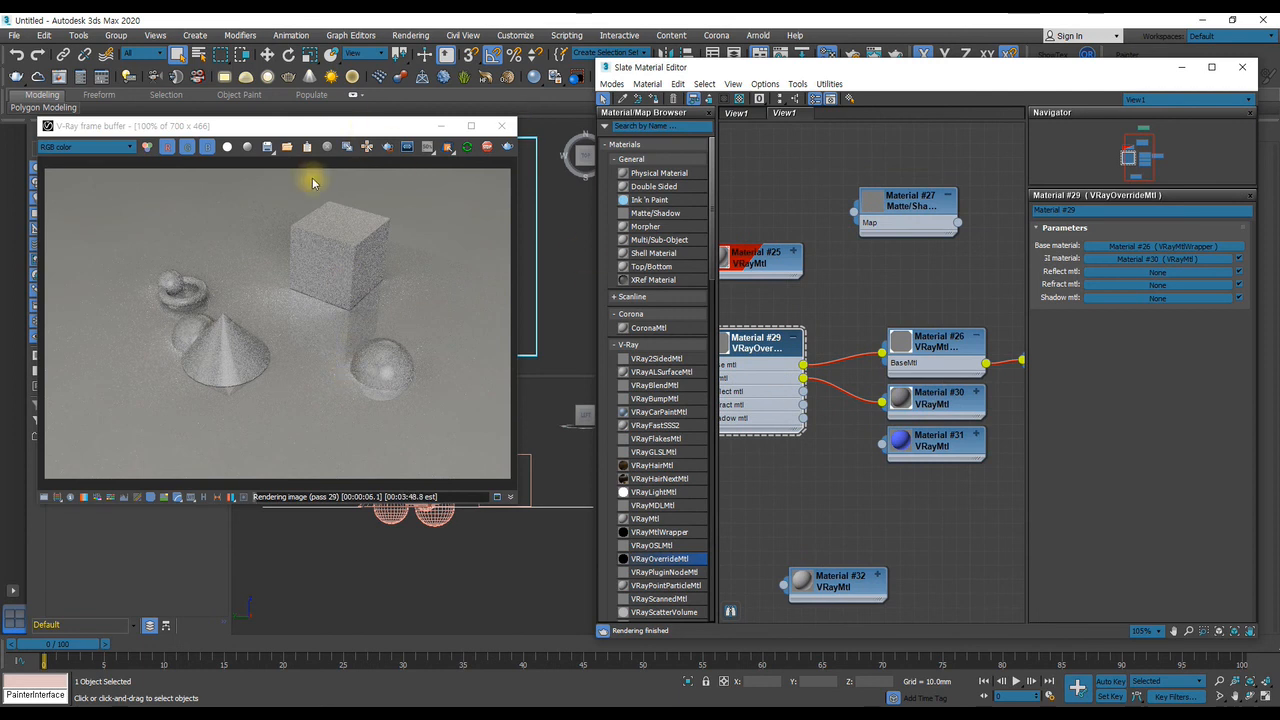
Examine the render up close around the cone, torus and spheres to check their reflections and contact with the ground
click(89, 147)
click(89, 148)
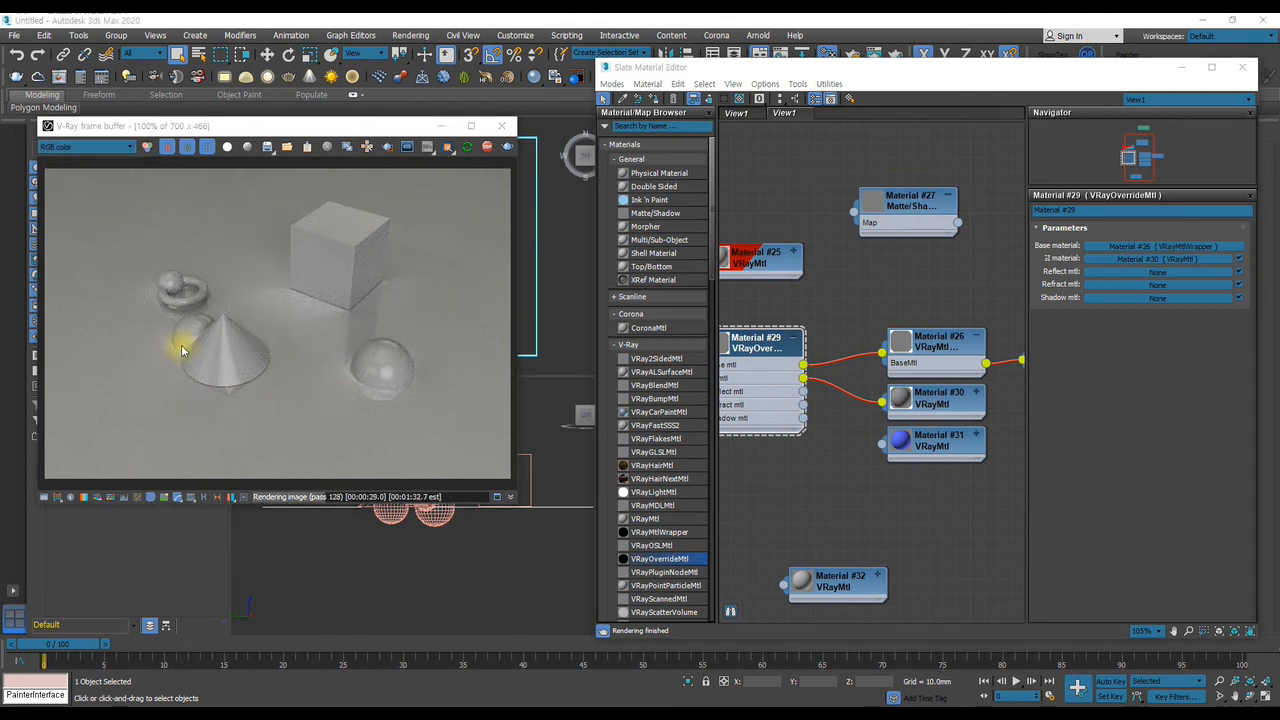
scroll(170, 347, up, 1)
scroll(176, 346, up, 1)
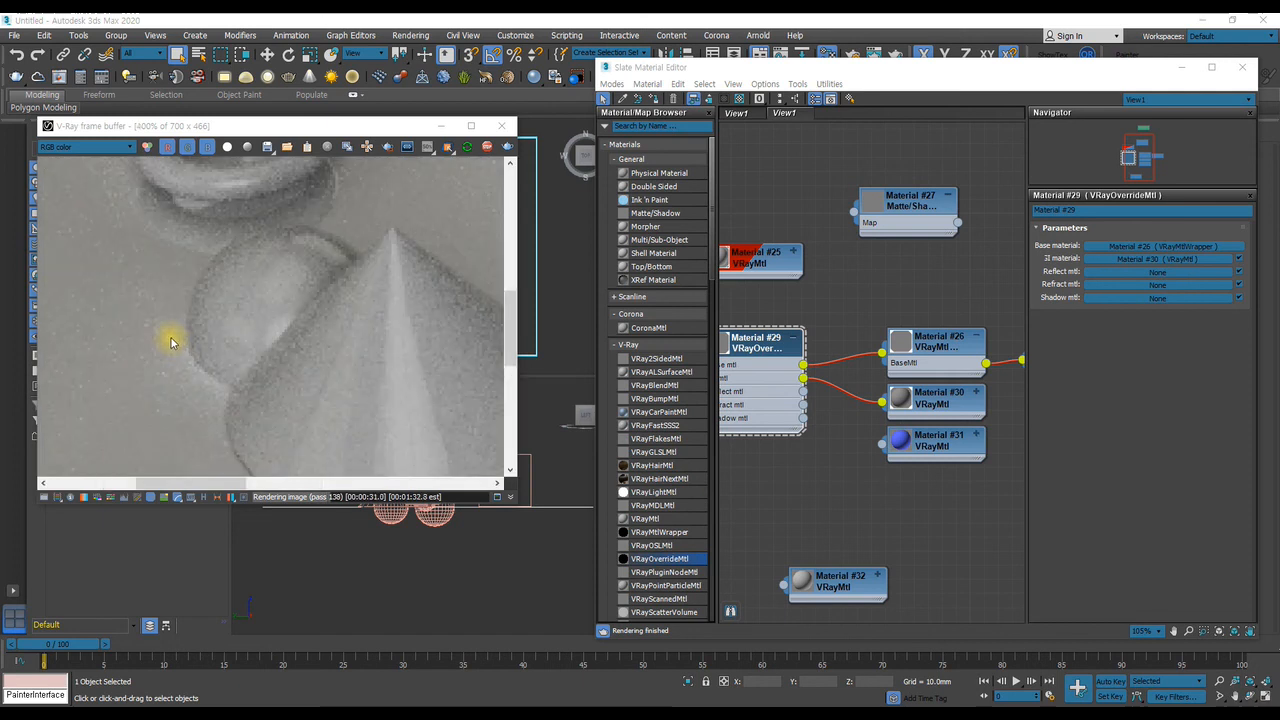
scroll(170, 342, down, 2)
scroll(171, 337, down, 1)
scroll(152, 290, up, 1)
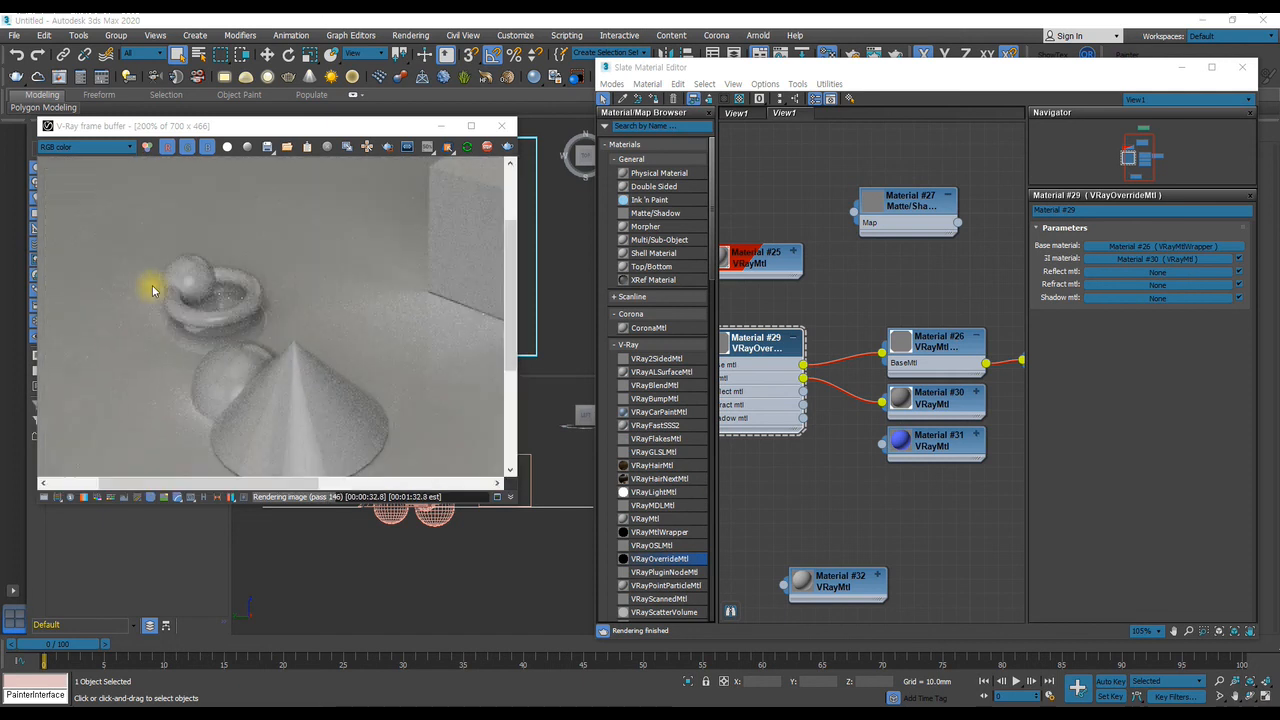
scroll(152, 290, down, 1)
scroll(152, 290, up, 1)
scroll(152, 290, down, 1)
scroll(152, 290, up, 1)
scroll(152, 290, down, 1)
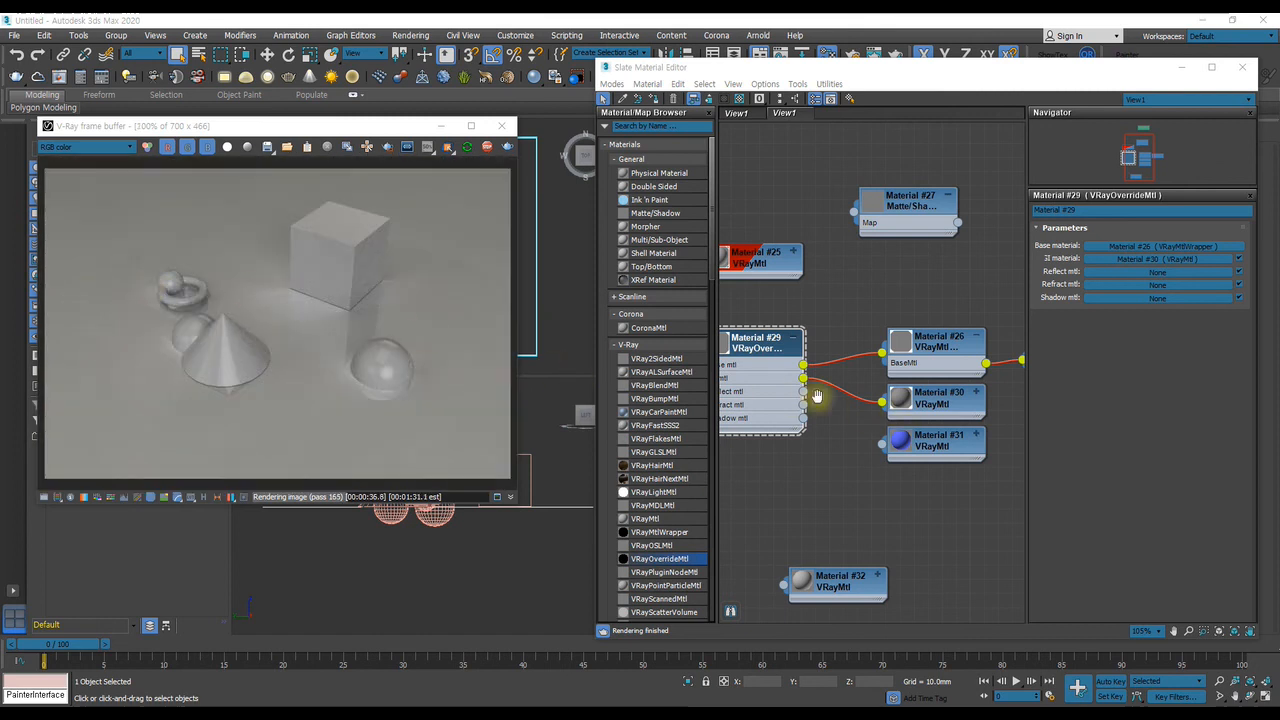
Open the V-Ray object properties of the ground plane Plane001 and review its matte settings
middle_drag(771, 394, 864, 405)
drag(771, 76, 297, 74)
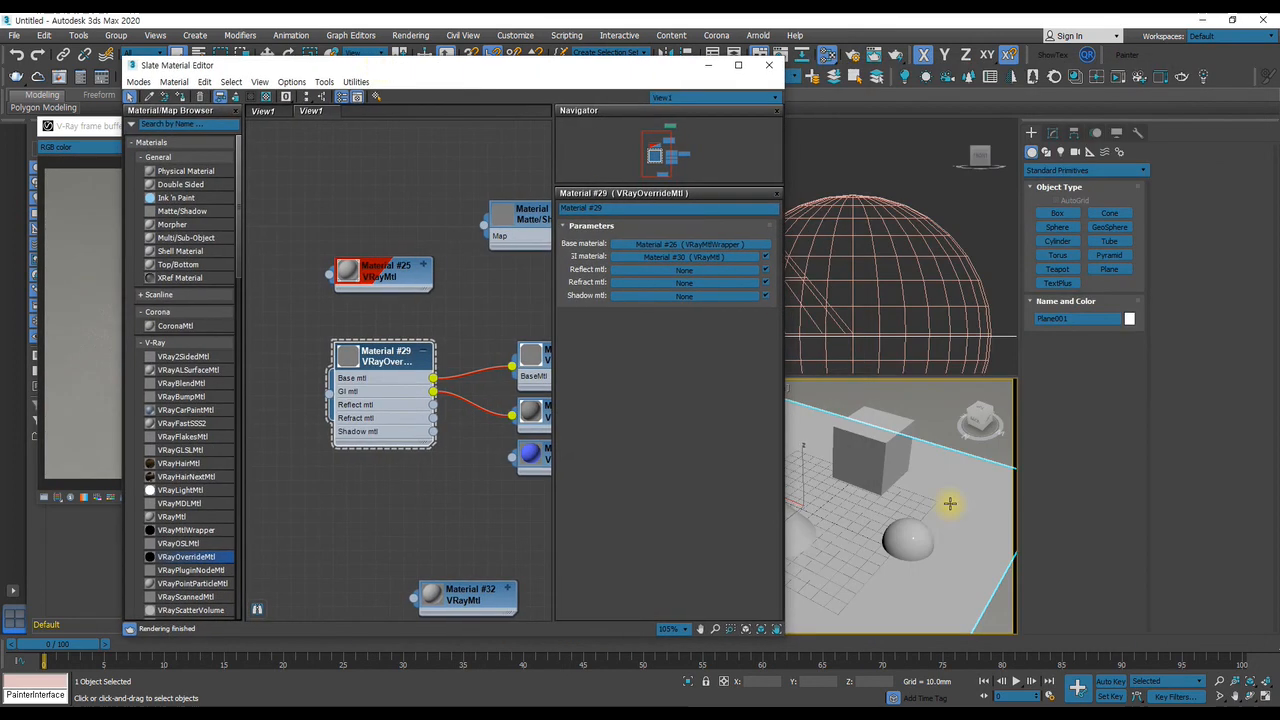
right_click(952, 492)
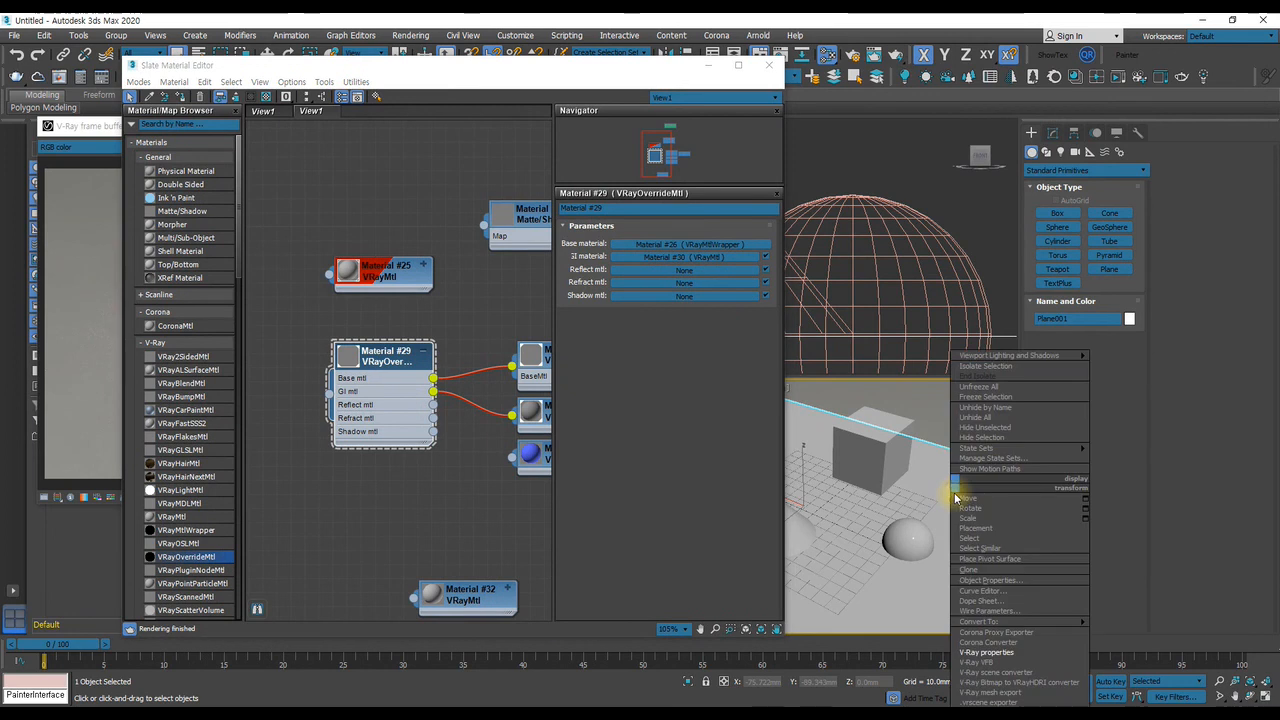
click(987, 652)
drag(631, 207, 1007, 225)
click(1122, 251)
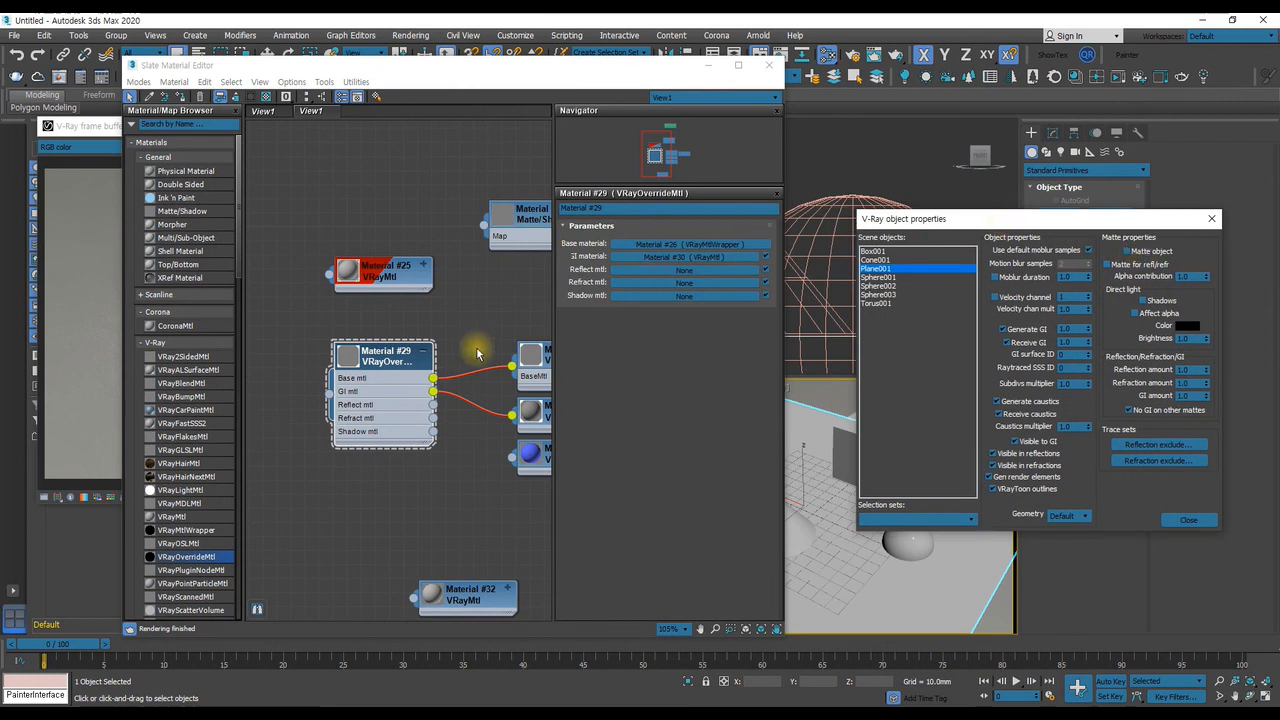
middle_drag(458, 344, 340, 338)
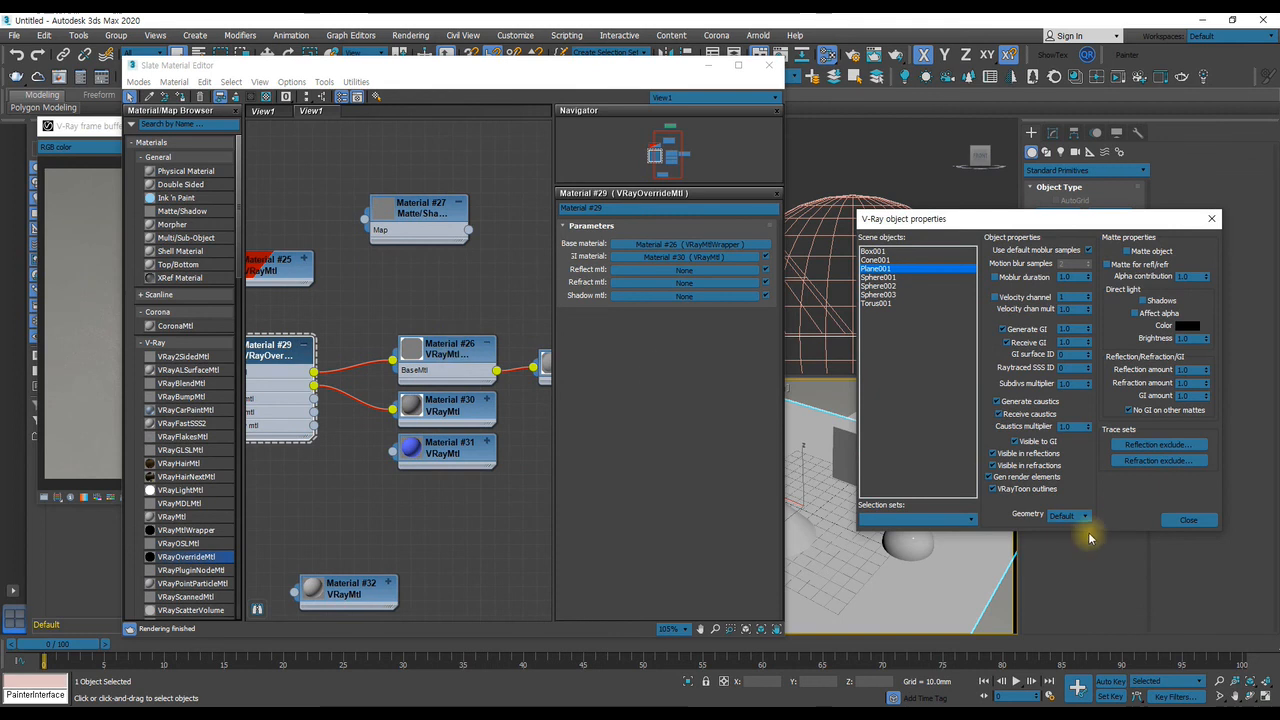
click(1188, 519)
Show the VRayMtlWrapper (Material #26) parameters to compare its matte options with the plane's object properties
double_click(438, 357)
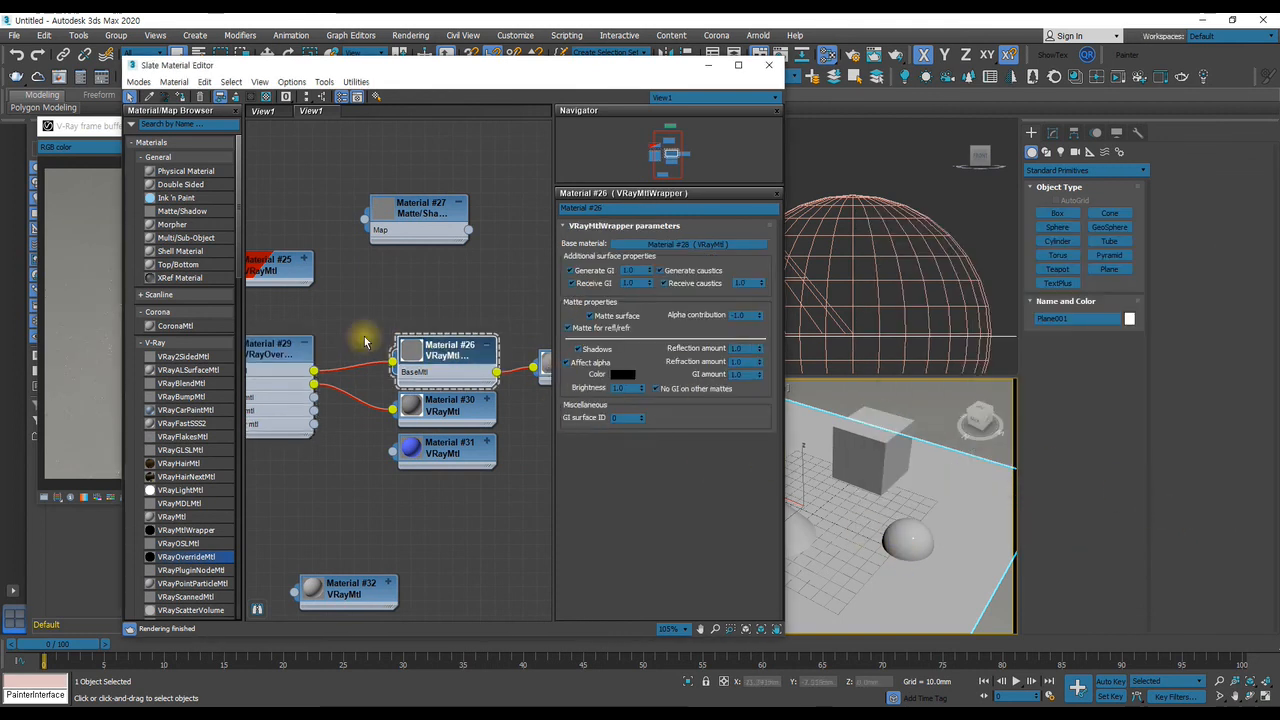
middle_drag(412, 327, 334, 373)
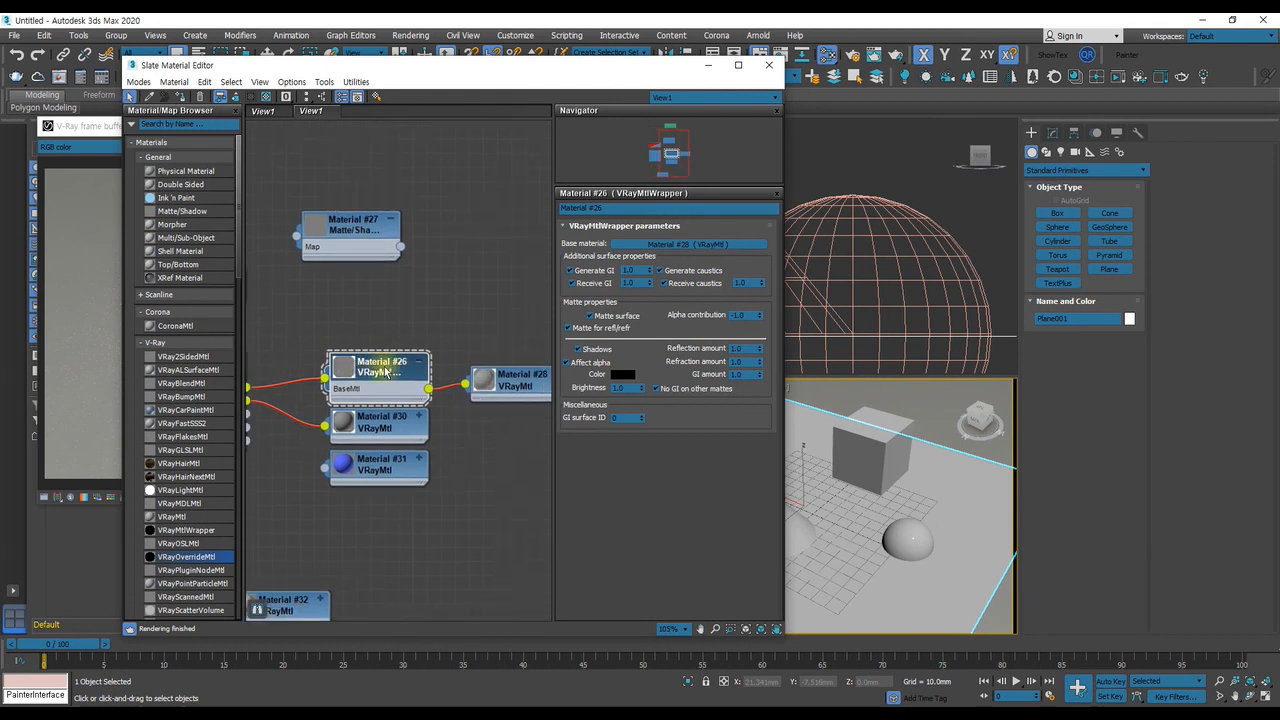
click(852, 518)
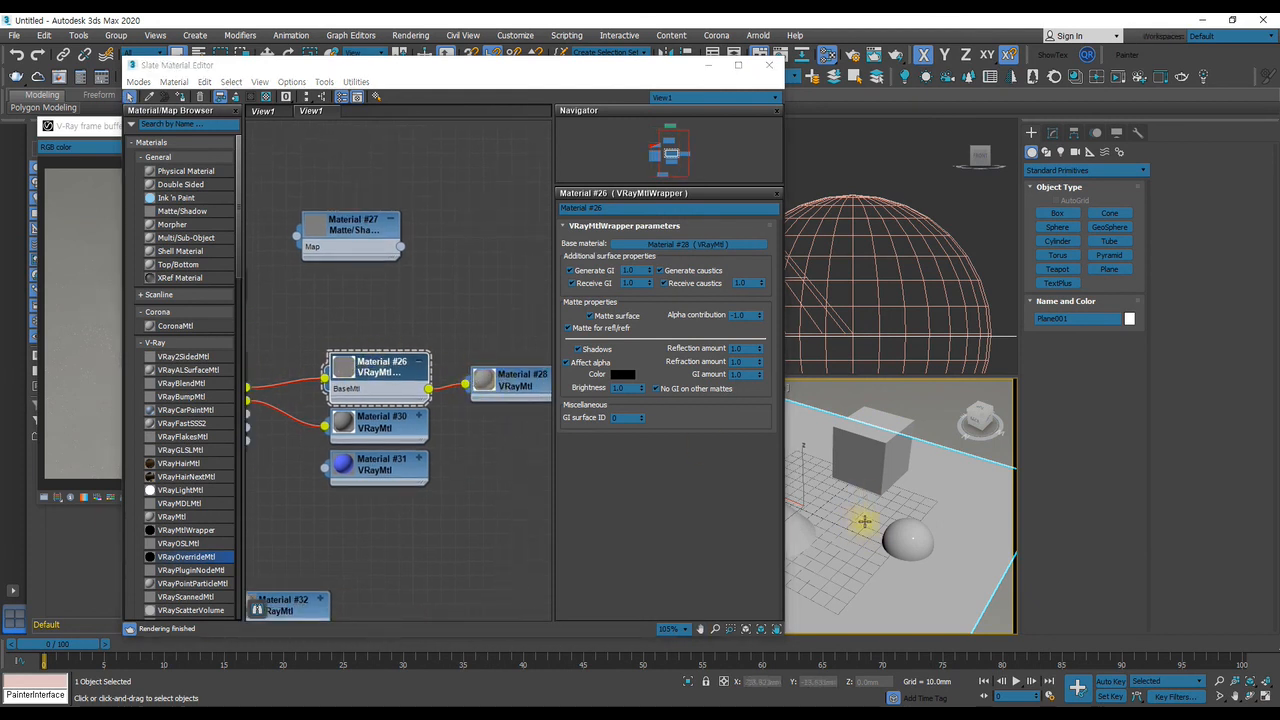
key(m)
key(m)
Assign the plain VRayMtl (Material #28) directly to the selected ground plane
drag(407, 68, 882, 72)
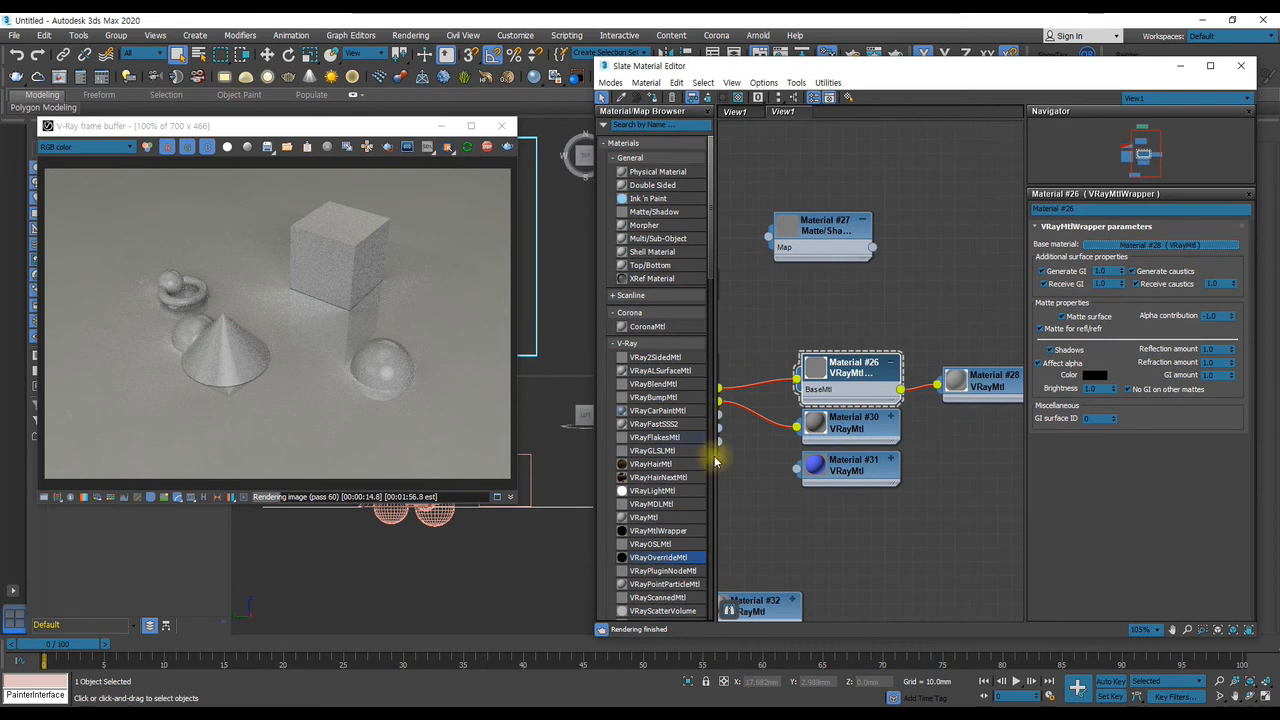
middle_drag(883, 424, 817, 441)
double_click(941, 405)
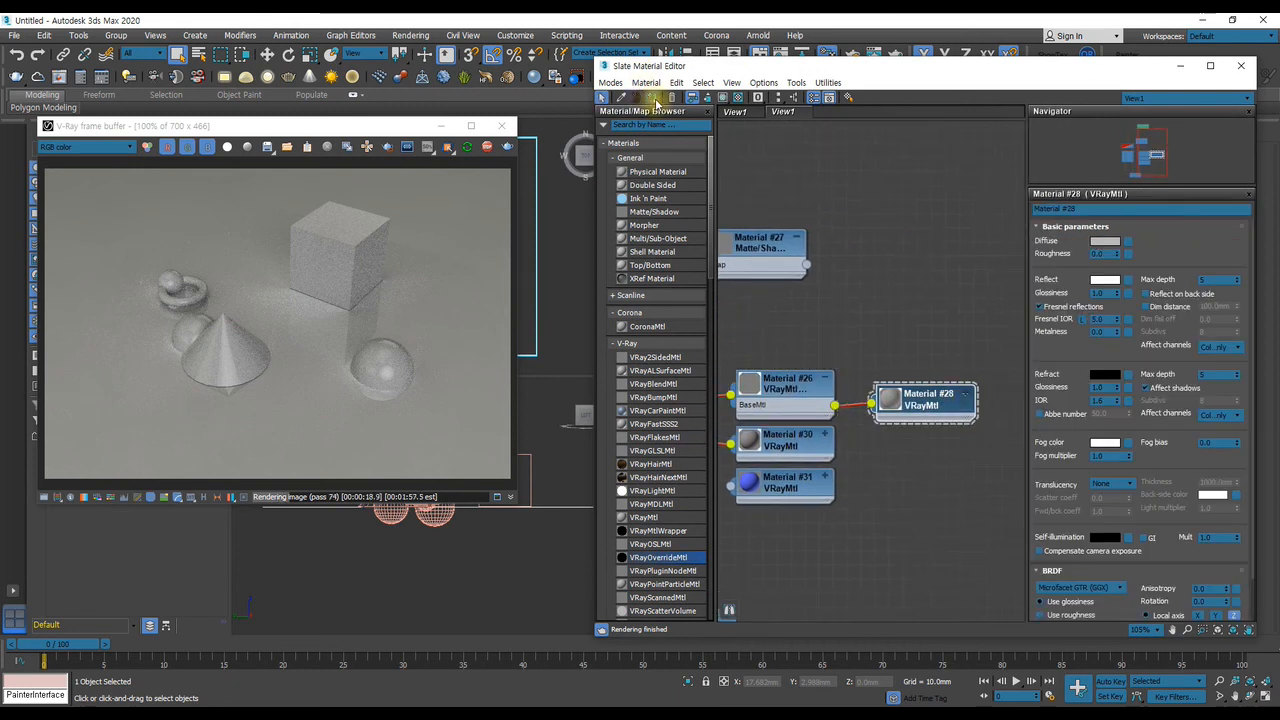
click(656, 99)
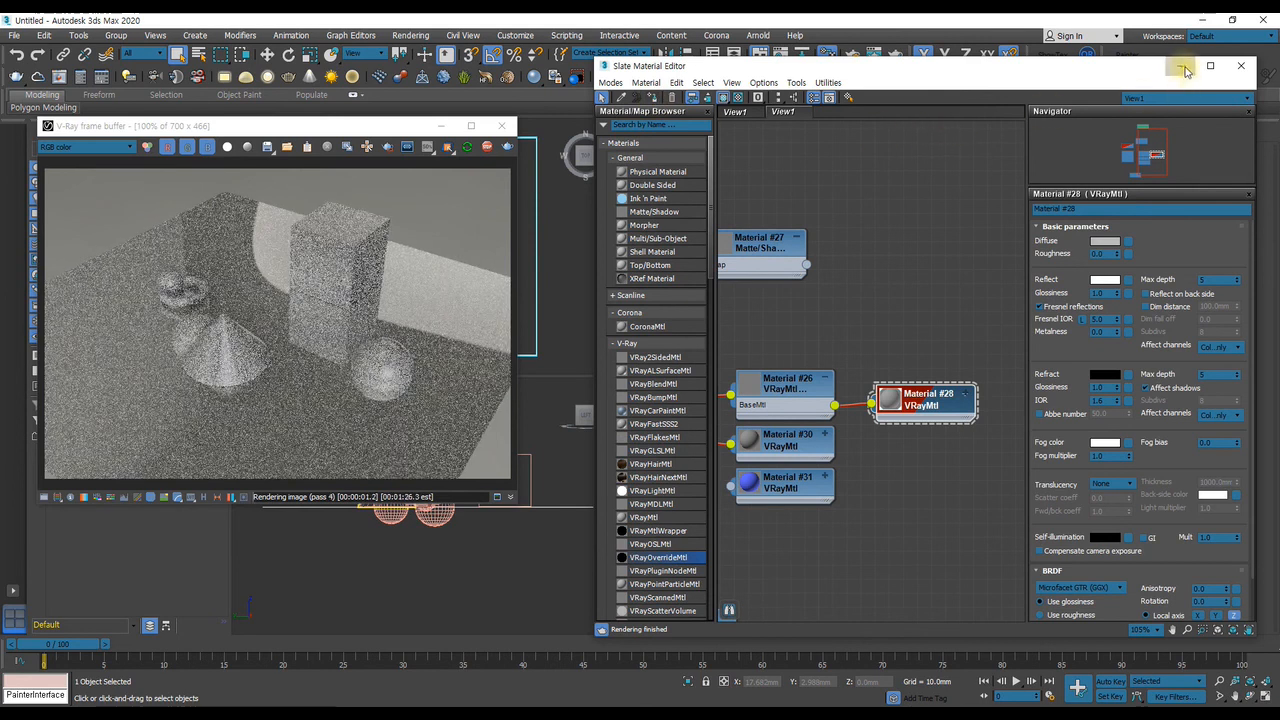
In the ground plane's V-Ray object properties, enable Matte object, Matte for refl/refr, Shadows and Affect alpha, with alpha contribution -1.0
click(1181, 65)
right_click(850, 569)
click(902, 653)
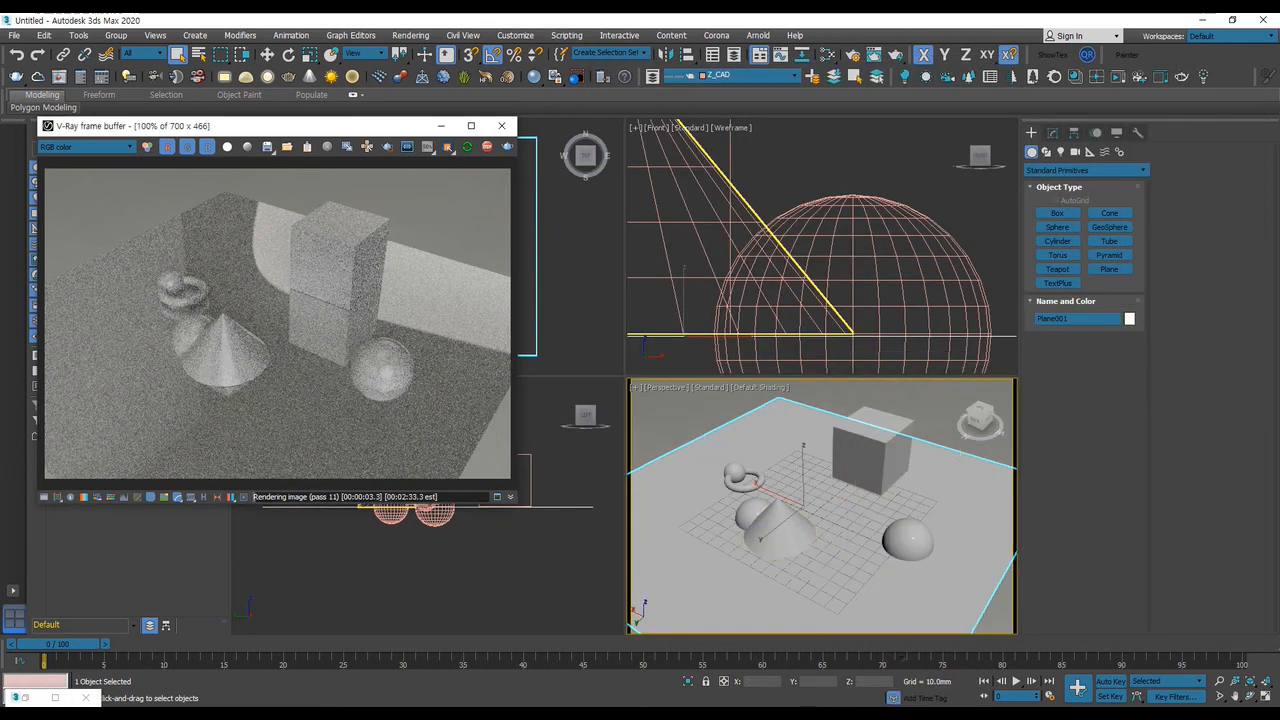
right_click(850, 584)
click(910, 655)
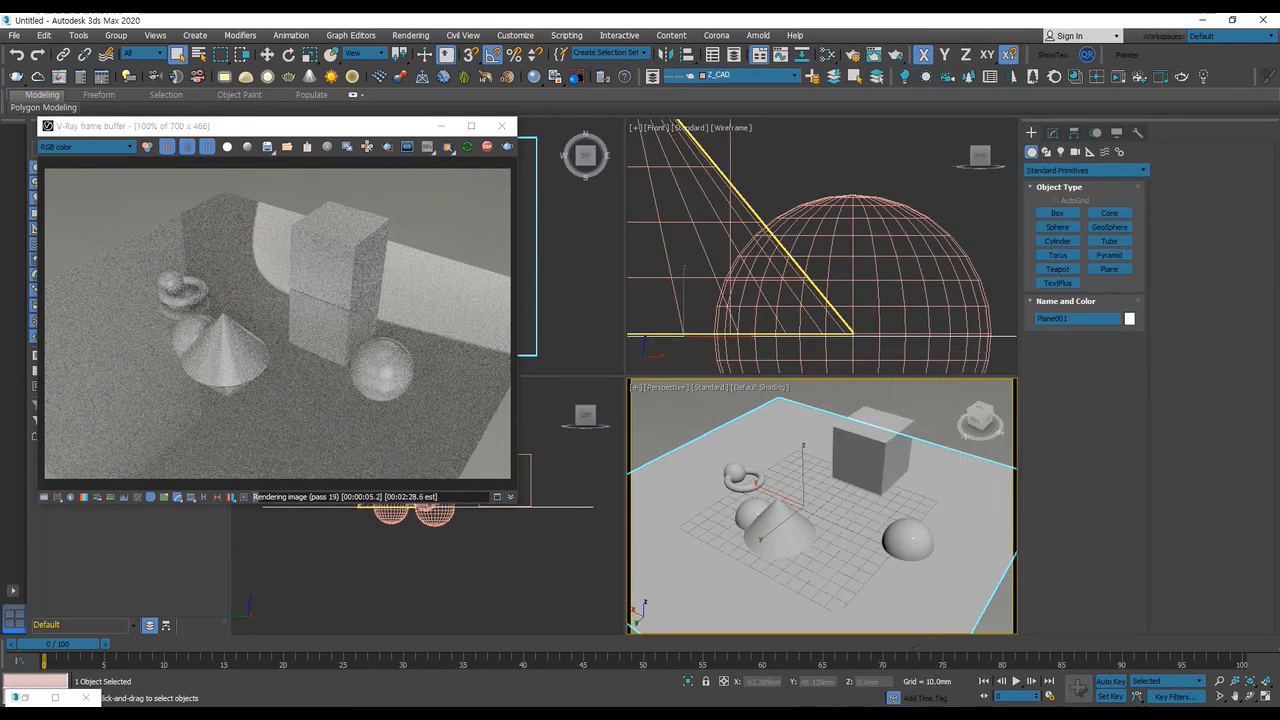
click(708, 253)
drag(808, 267, 810, 338)
click(744, 288)
click(736, 302)
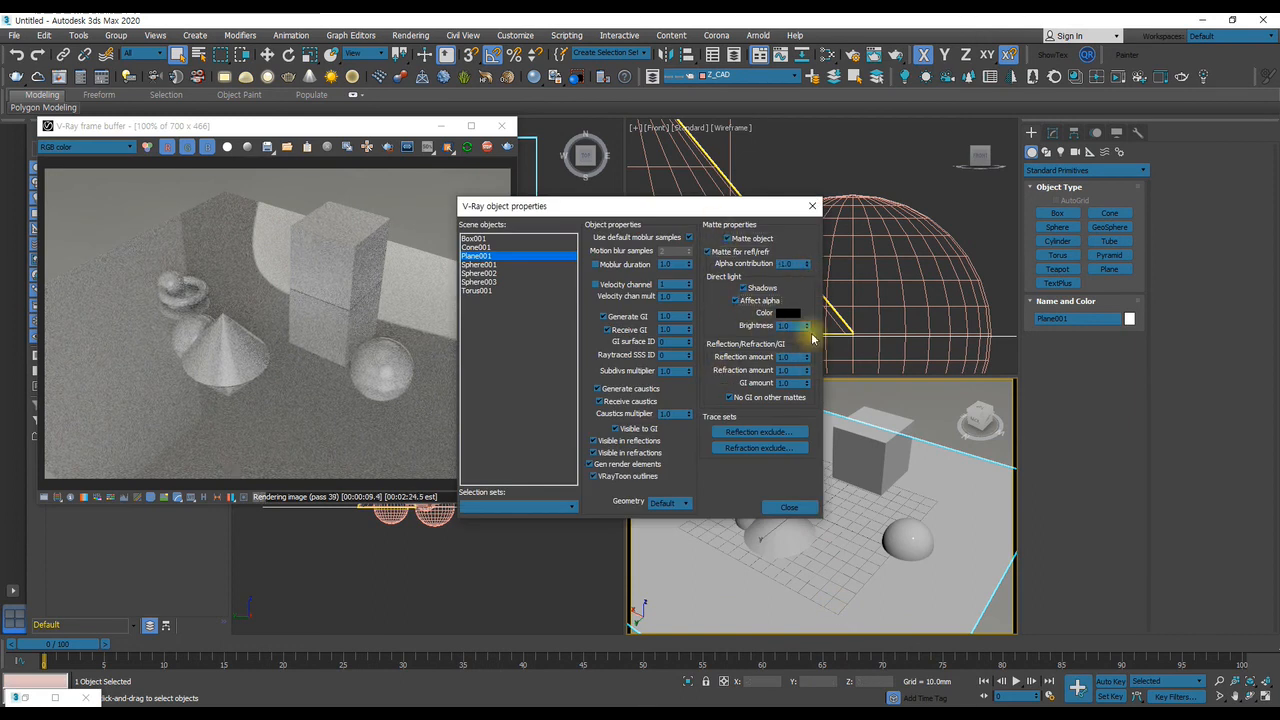
click(789, 509)
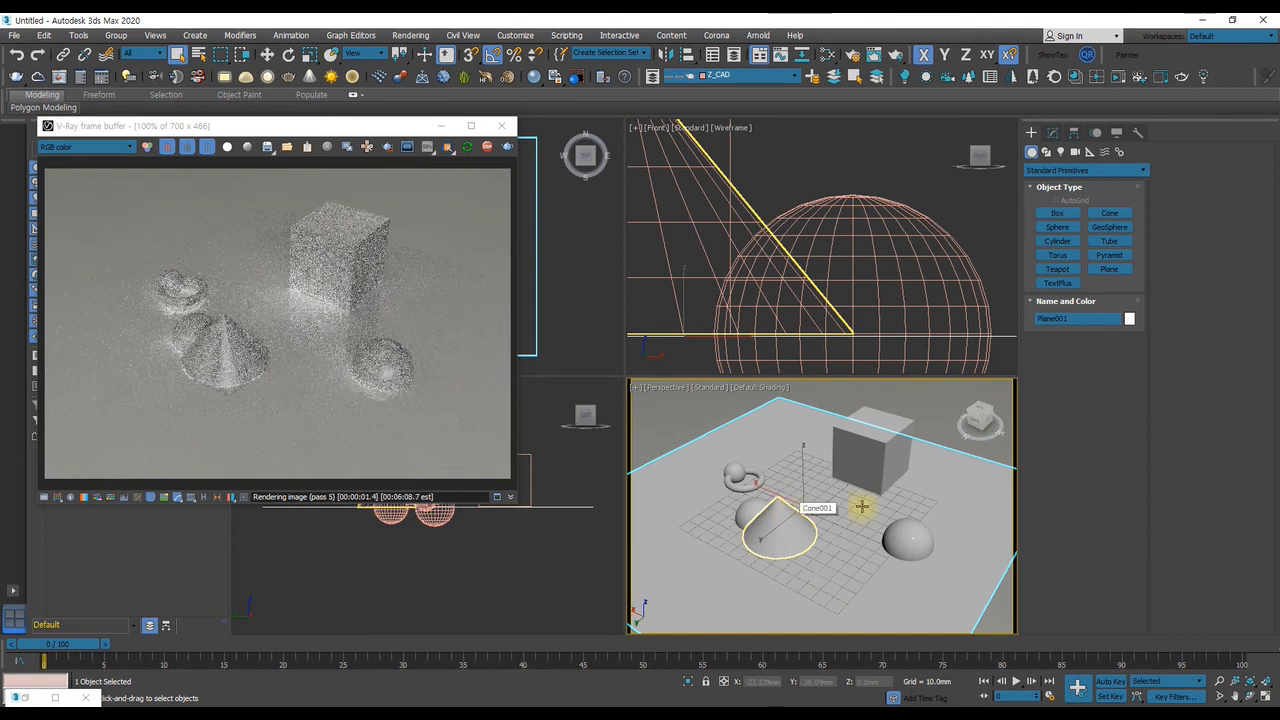